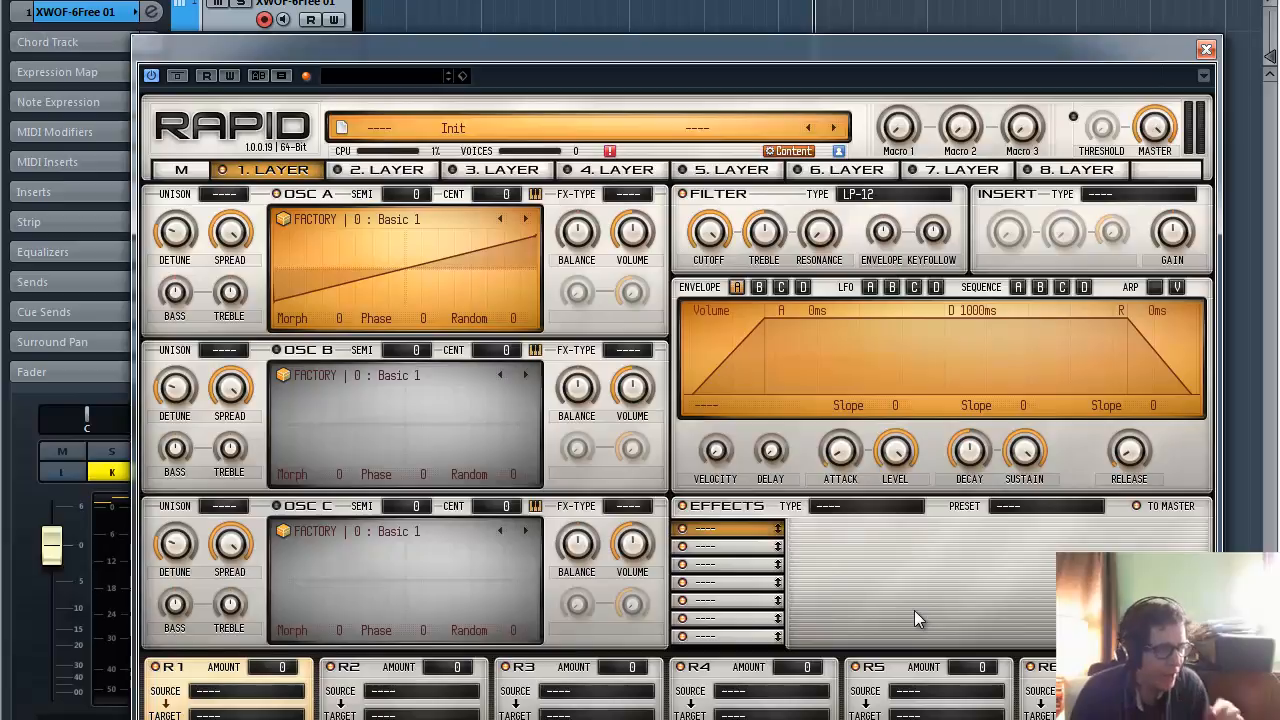
On the master page, limit layer 1's keyboard range to the notes from C0 to just below C3.
click(181, 171)
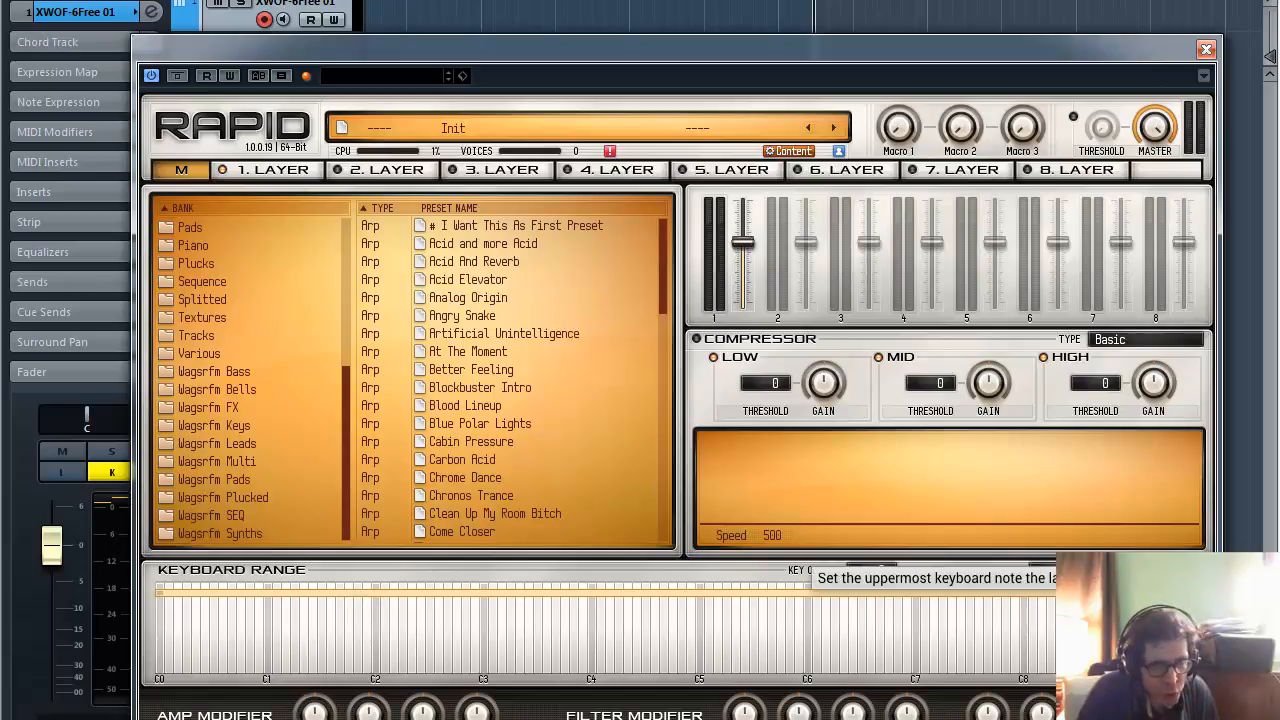
drag(1050, 592, 549, 630)
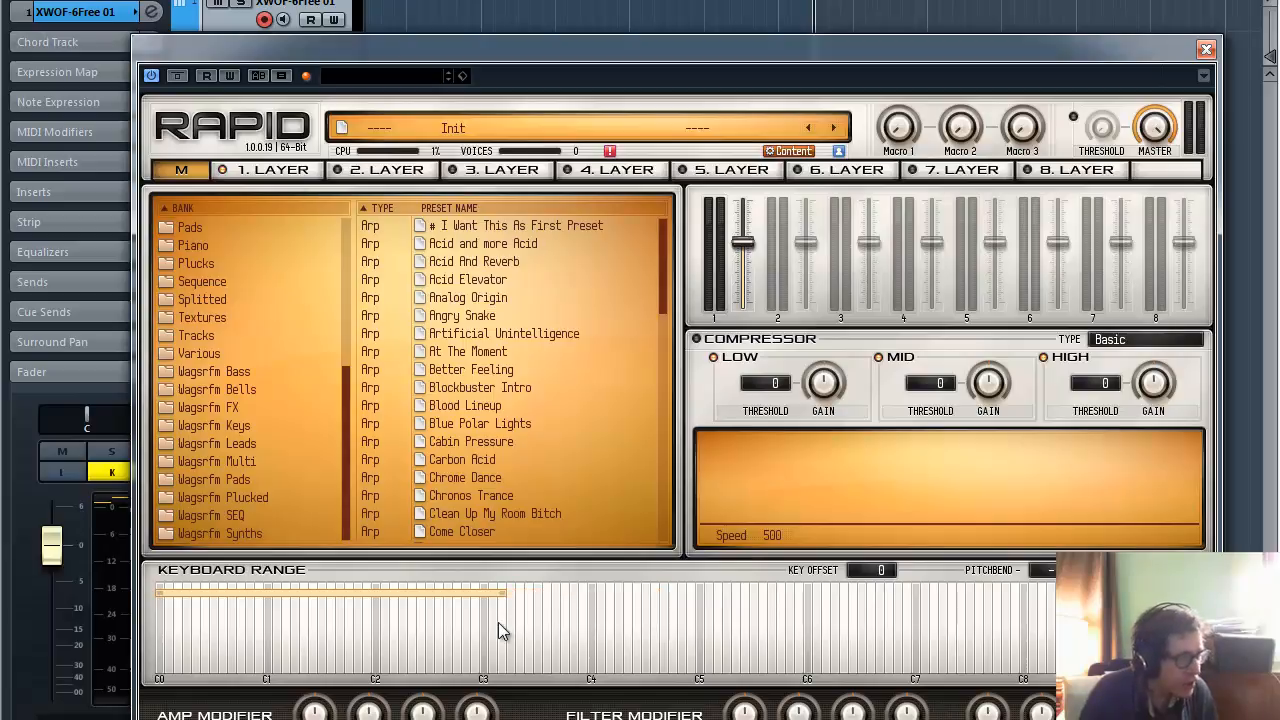
drag(494, 624, 474, 624)
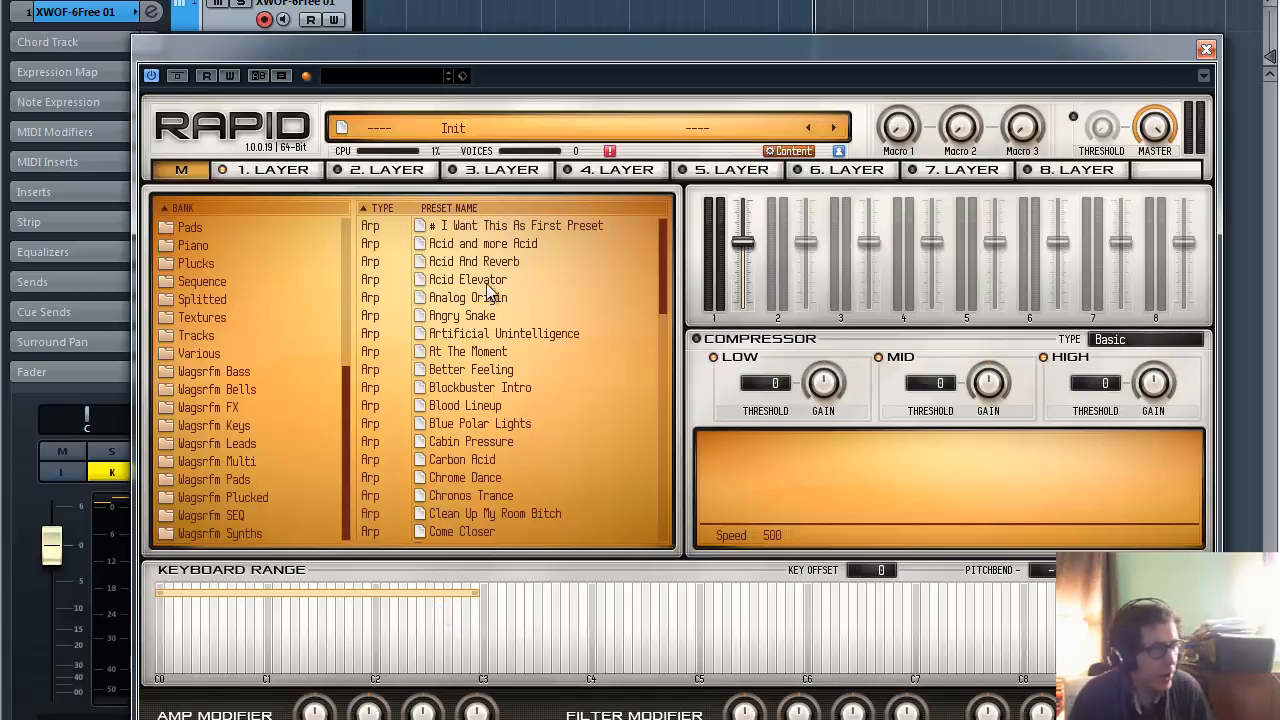
Enable layer 2 and set its keyboard range from C3 to just below C6.
click(336, 173)
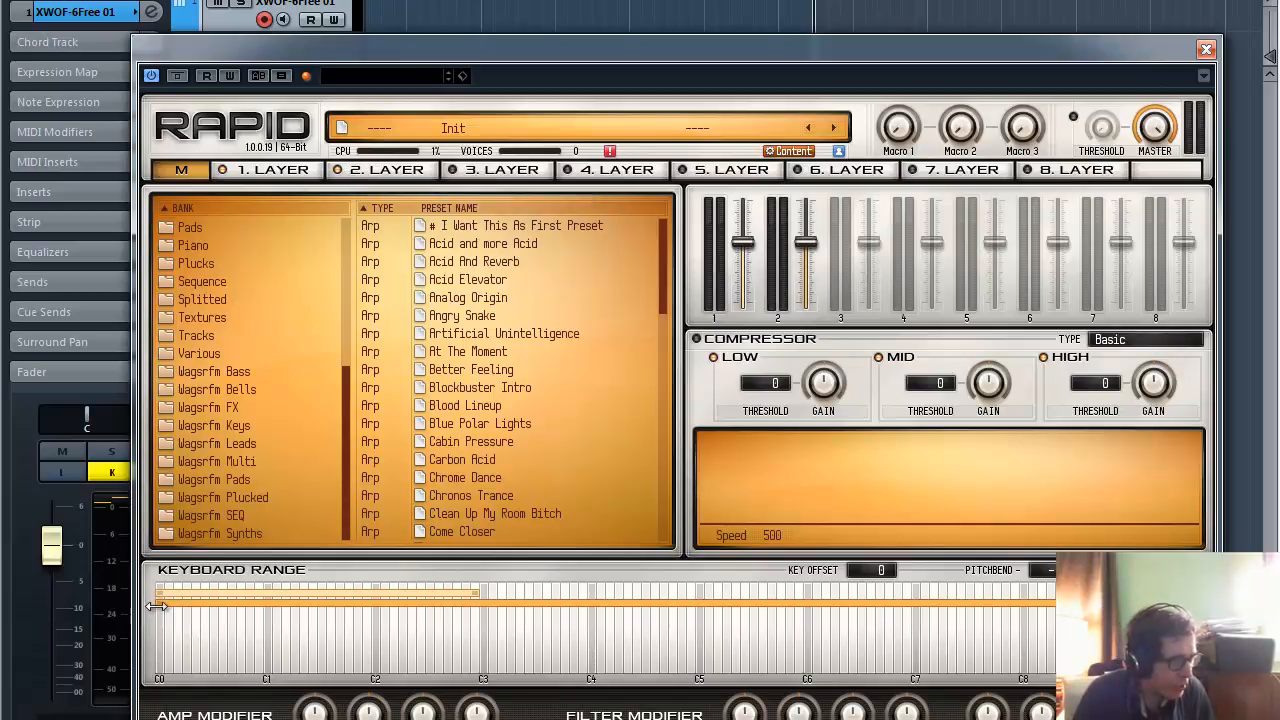
drag(162, 606, 500, 616)
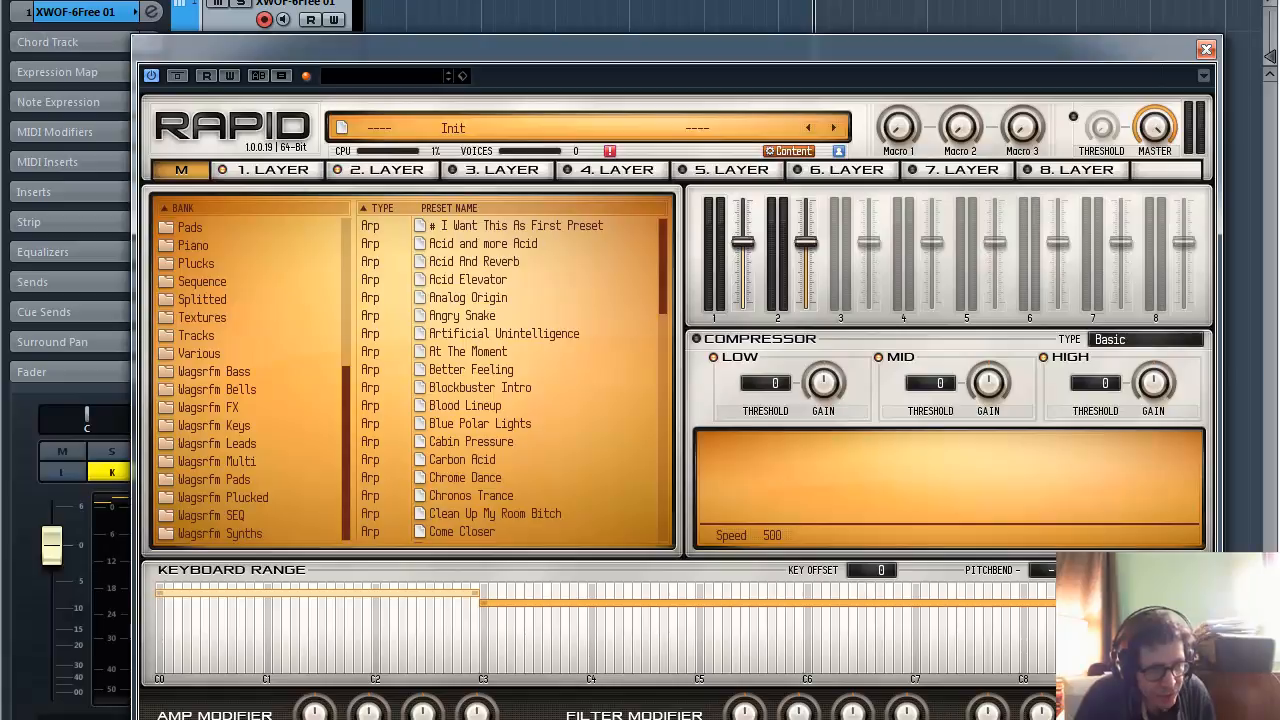
drag(1114, 640, 836, 634)
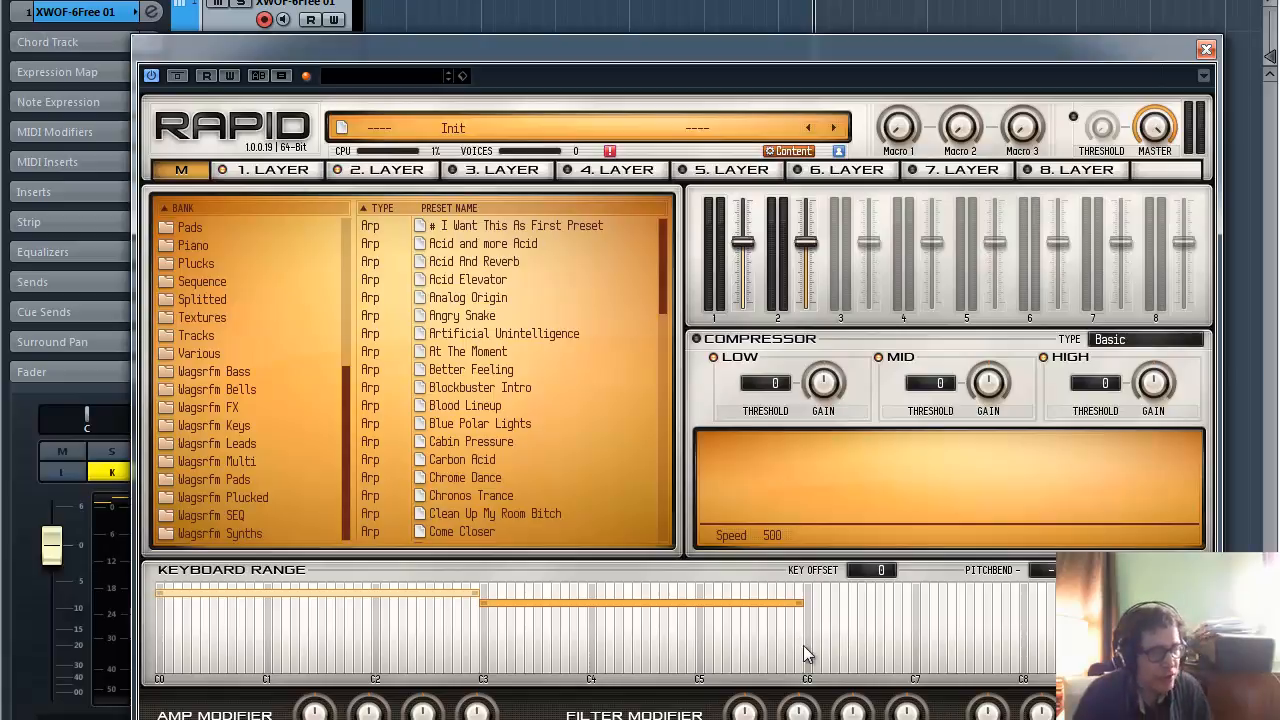
Enable layer 3 and set its keyboard range from C6 to just below C8.
click(455, 170)
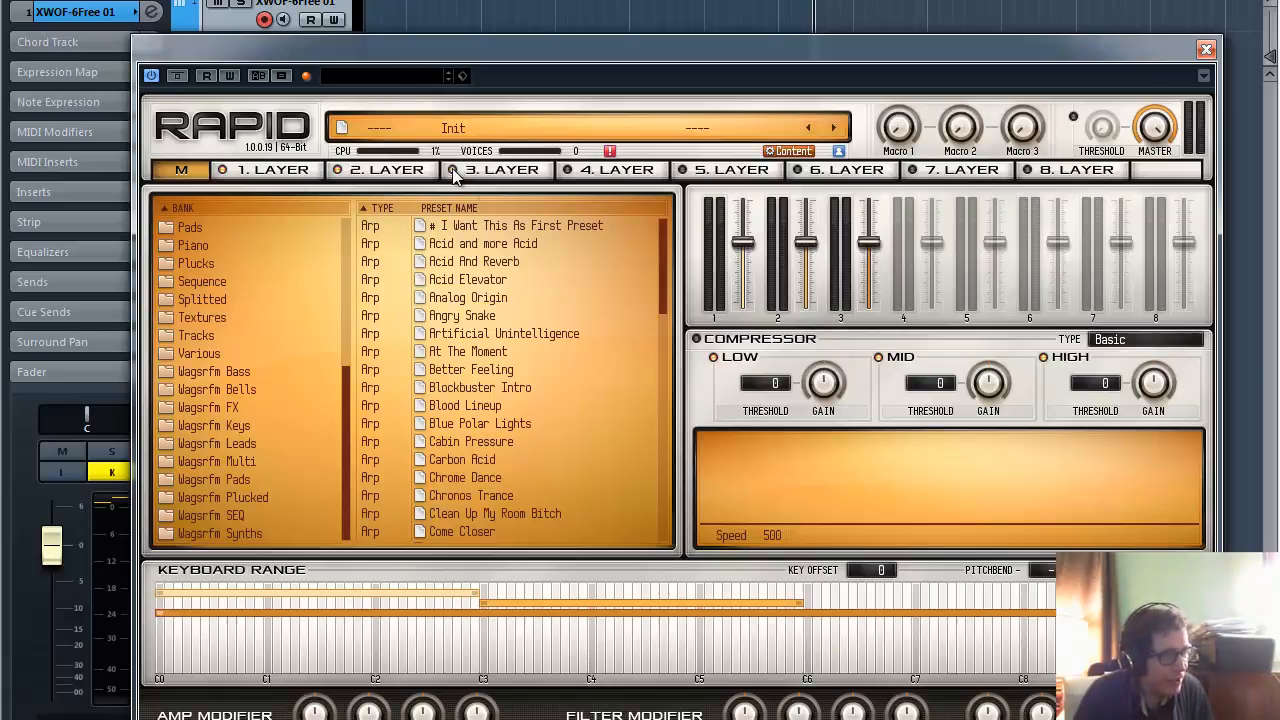
drag(158, 613, 807, 619)
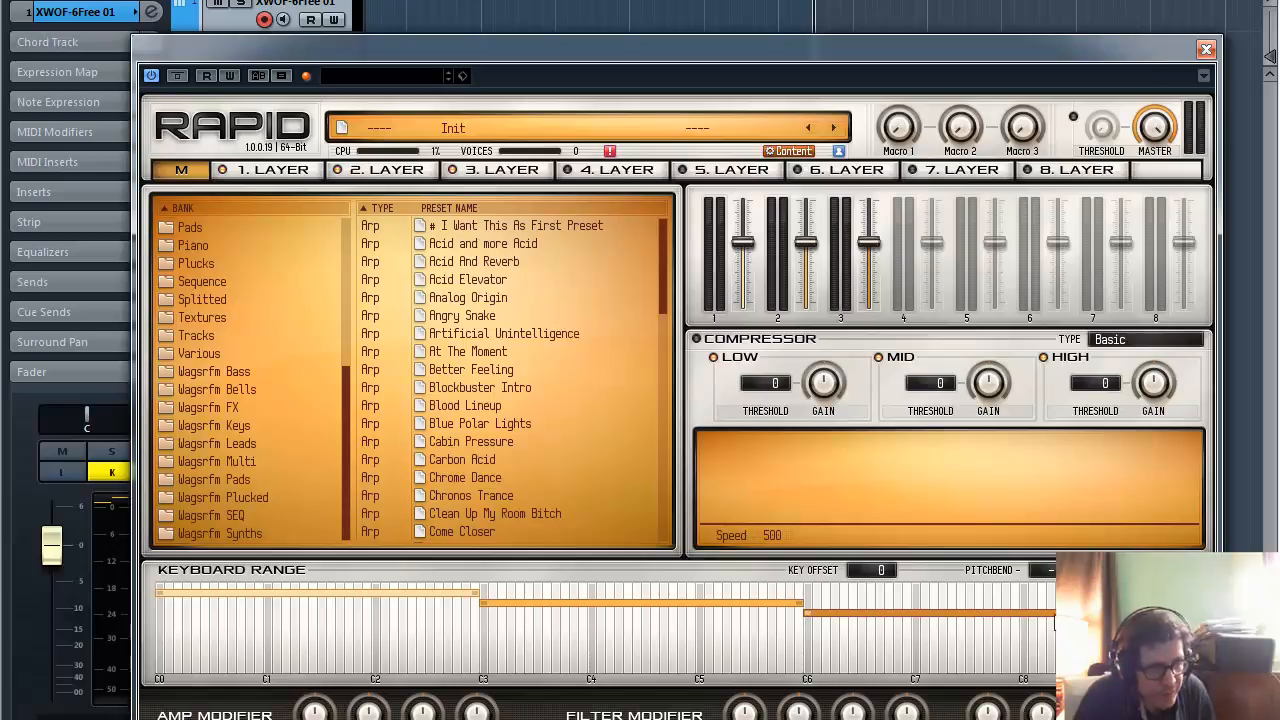
drag(1058, 613, 1020, 612)
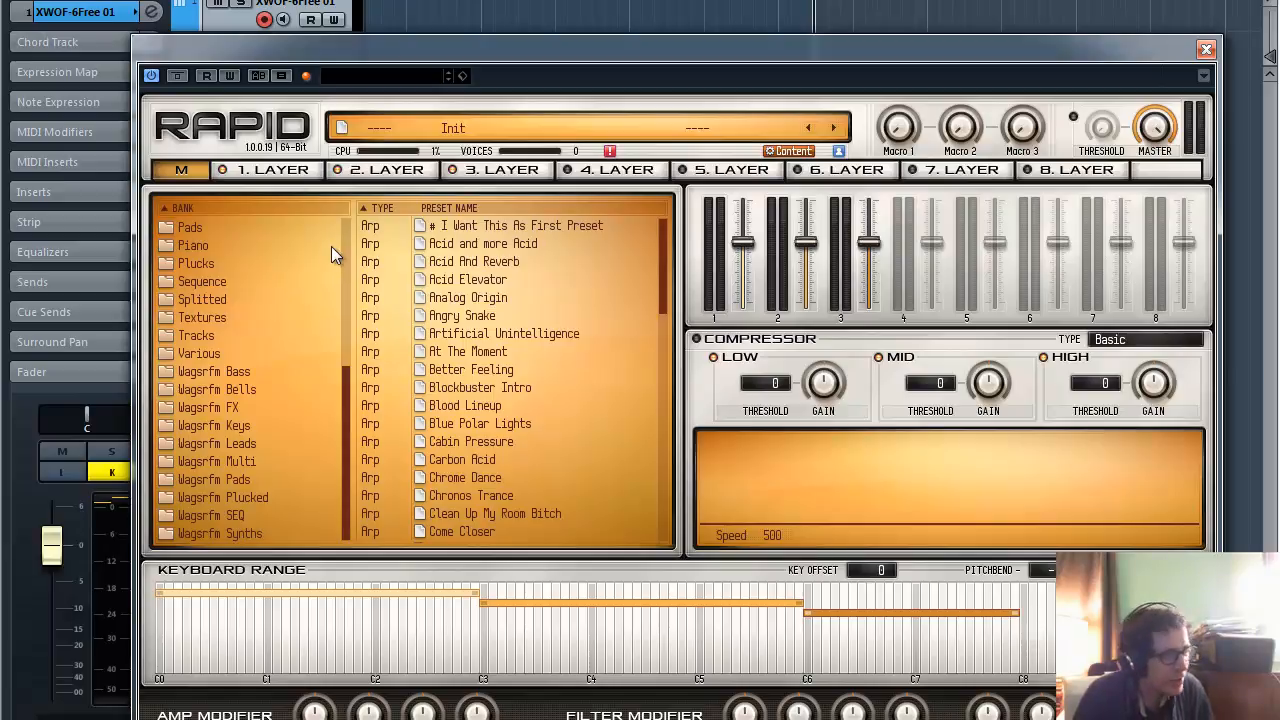
Enable layer 4 and raise the lower limit of its keyboard range to C8.
click(568, 171)
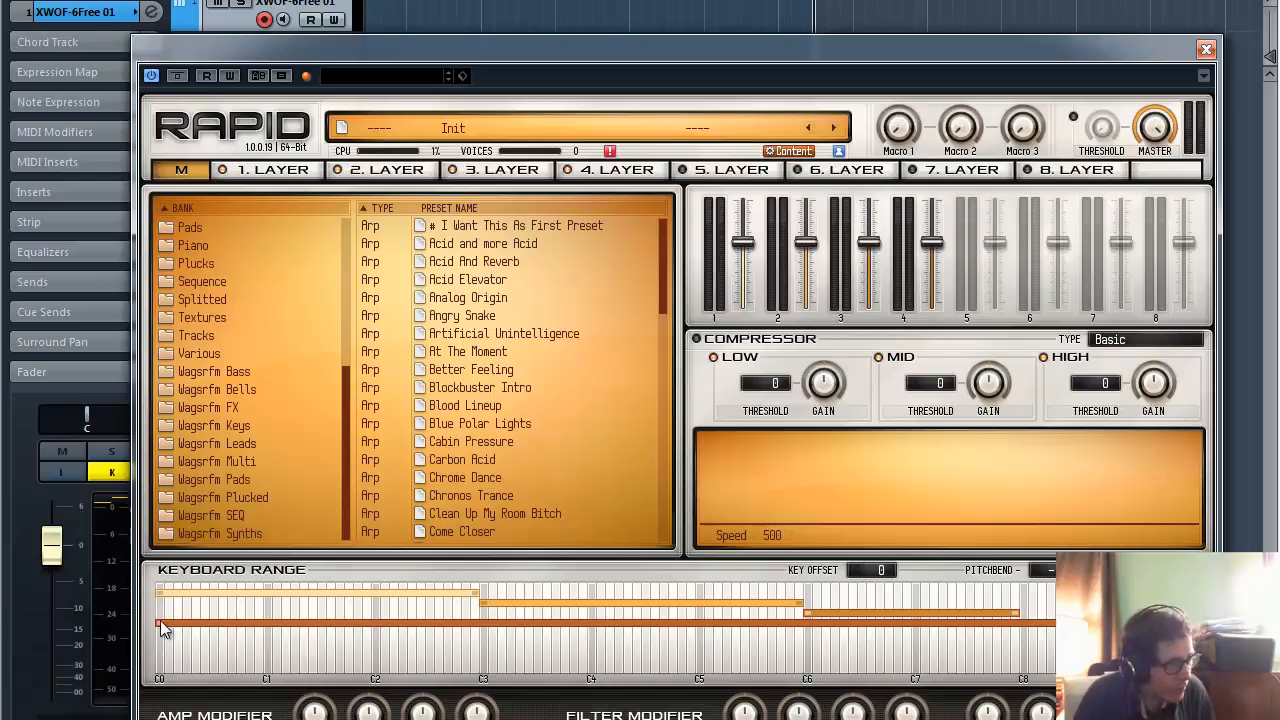
drag(163, 628, 1024, 642)
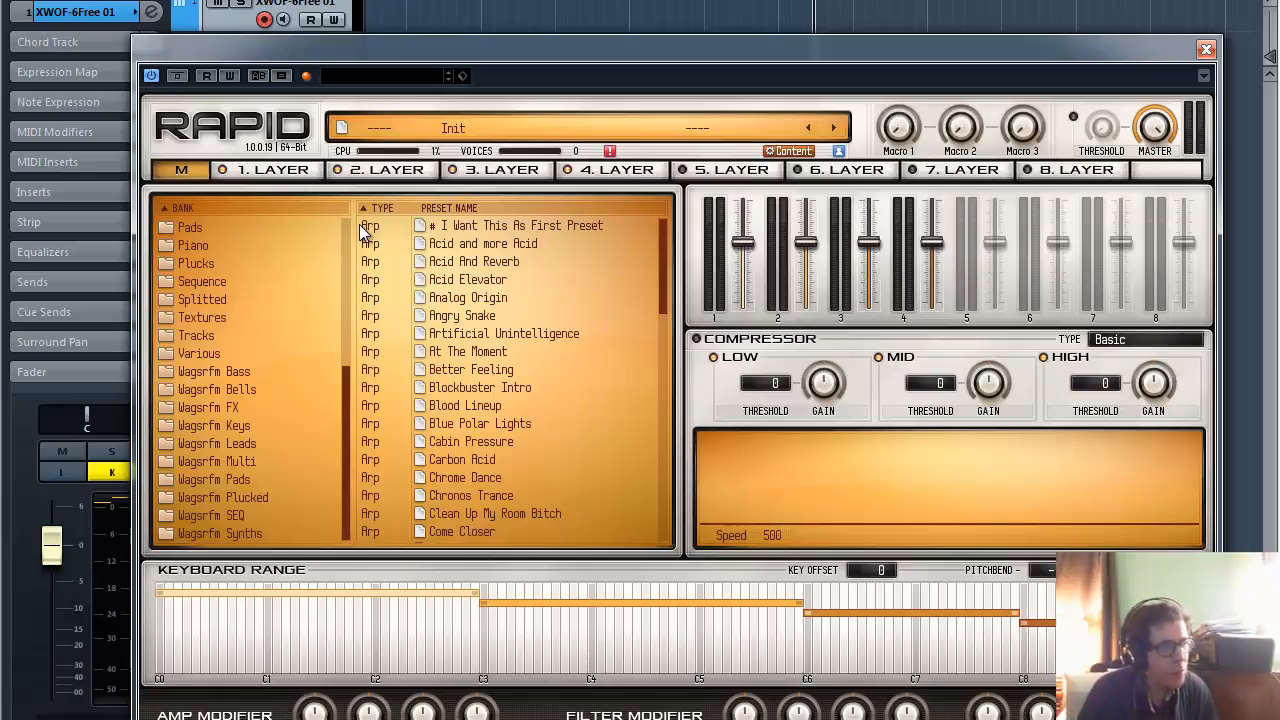
In layer 1, fill all 16 arpeggiator pattern steps along the middle row at tune 0 and turn the arpeggiator on.
click(268, 173)
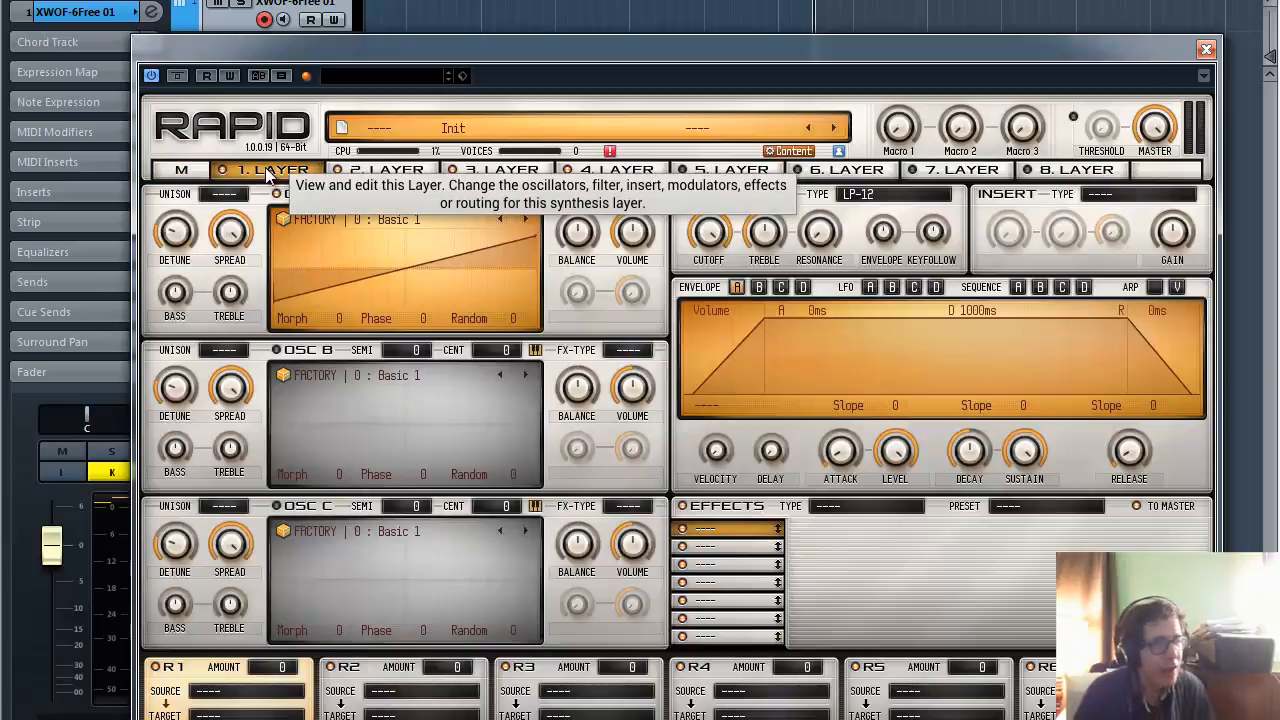
click(182, 170)
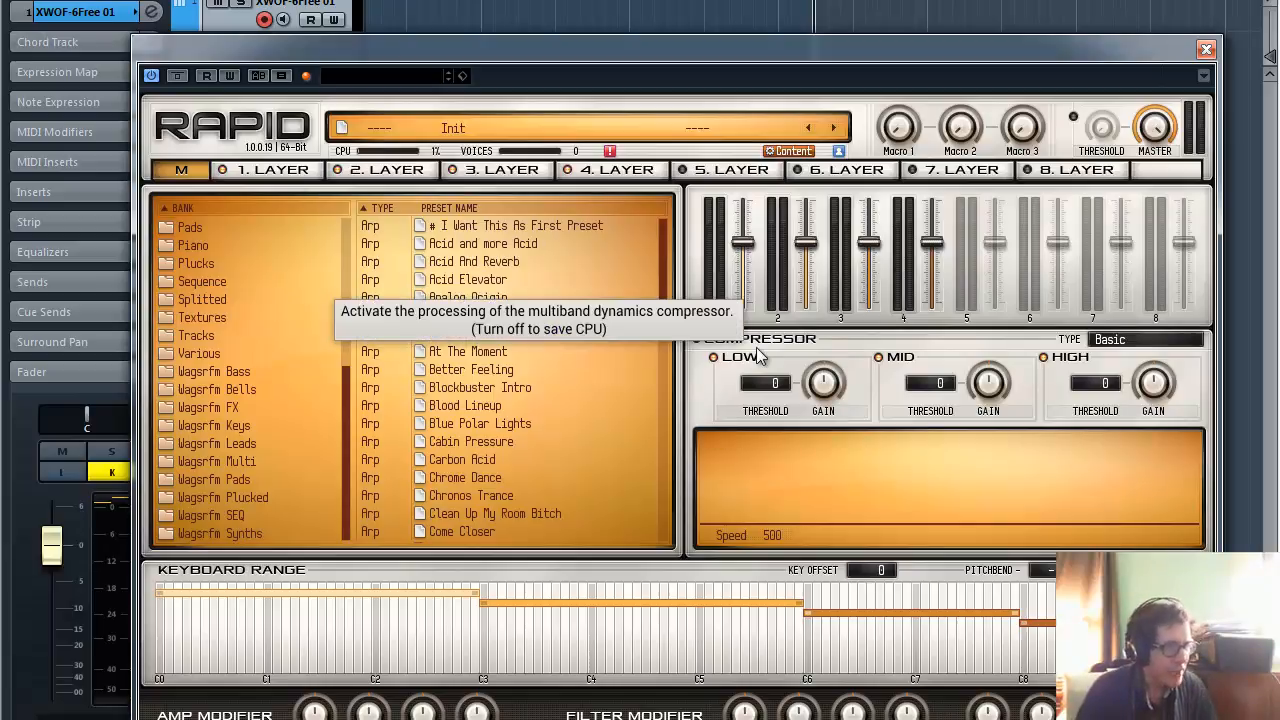
click(268, 174)
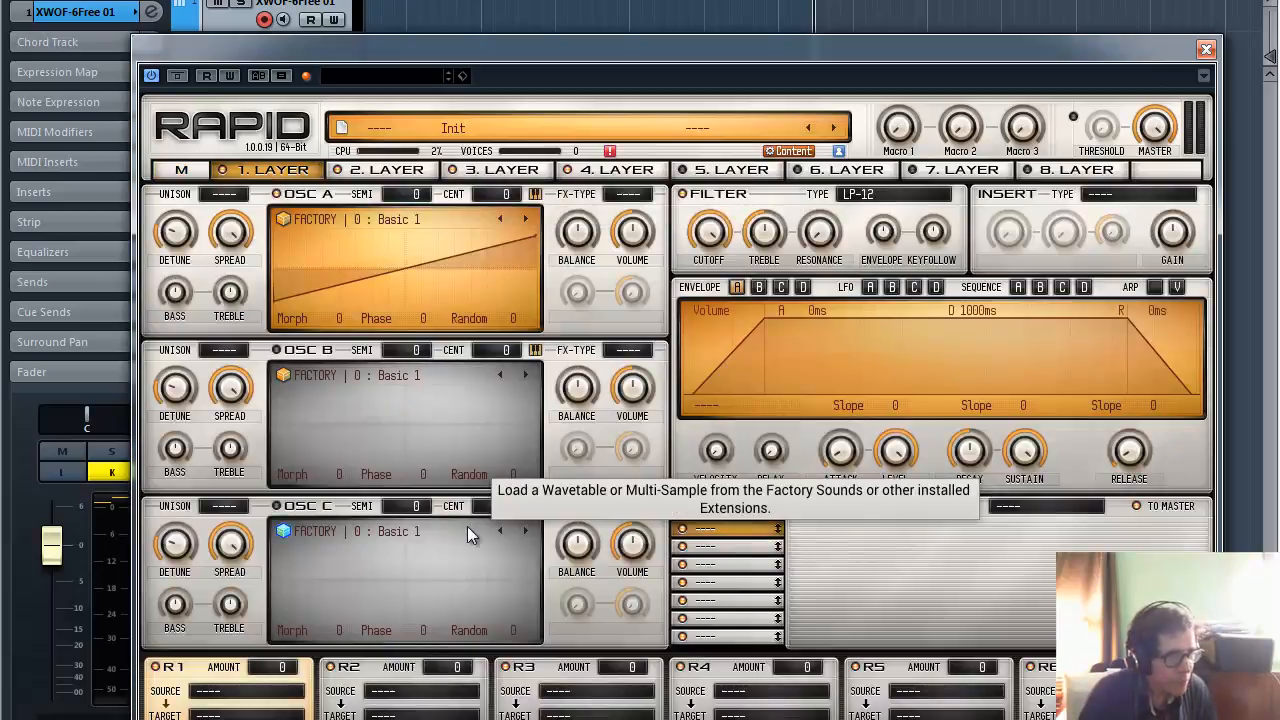
click(1155, 287)
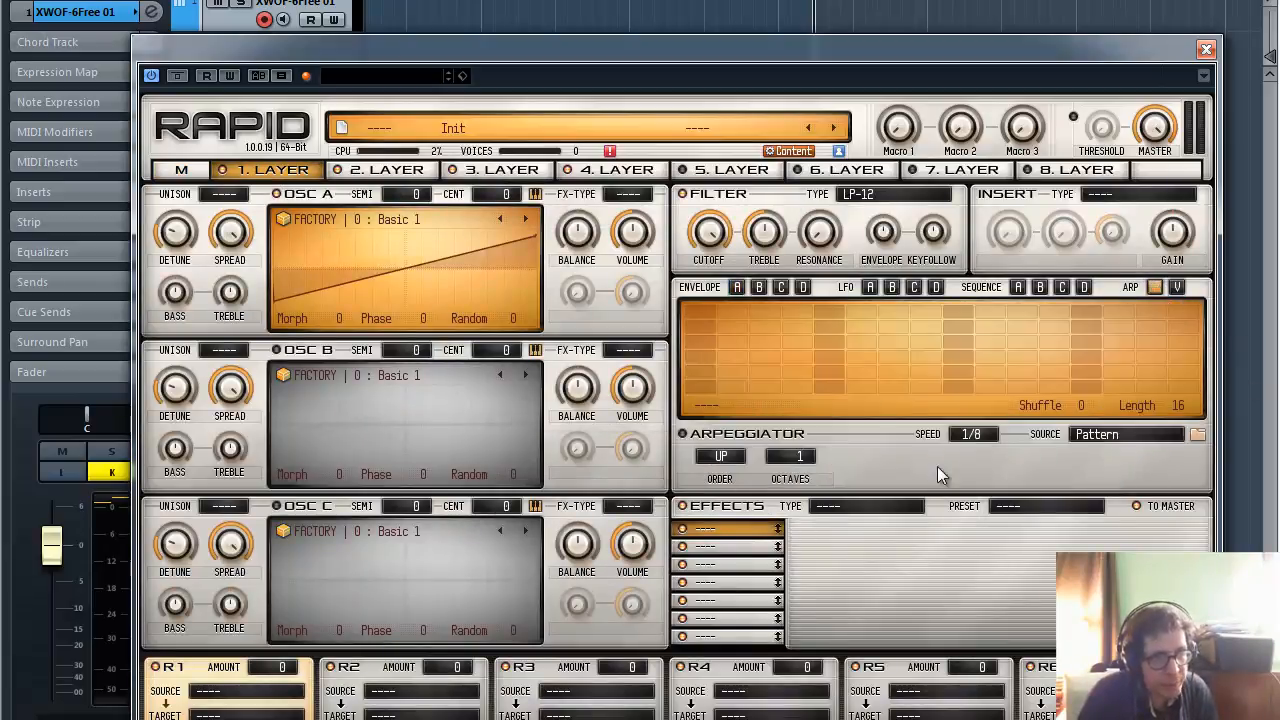
click(698, 355)
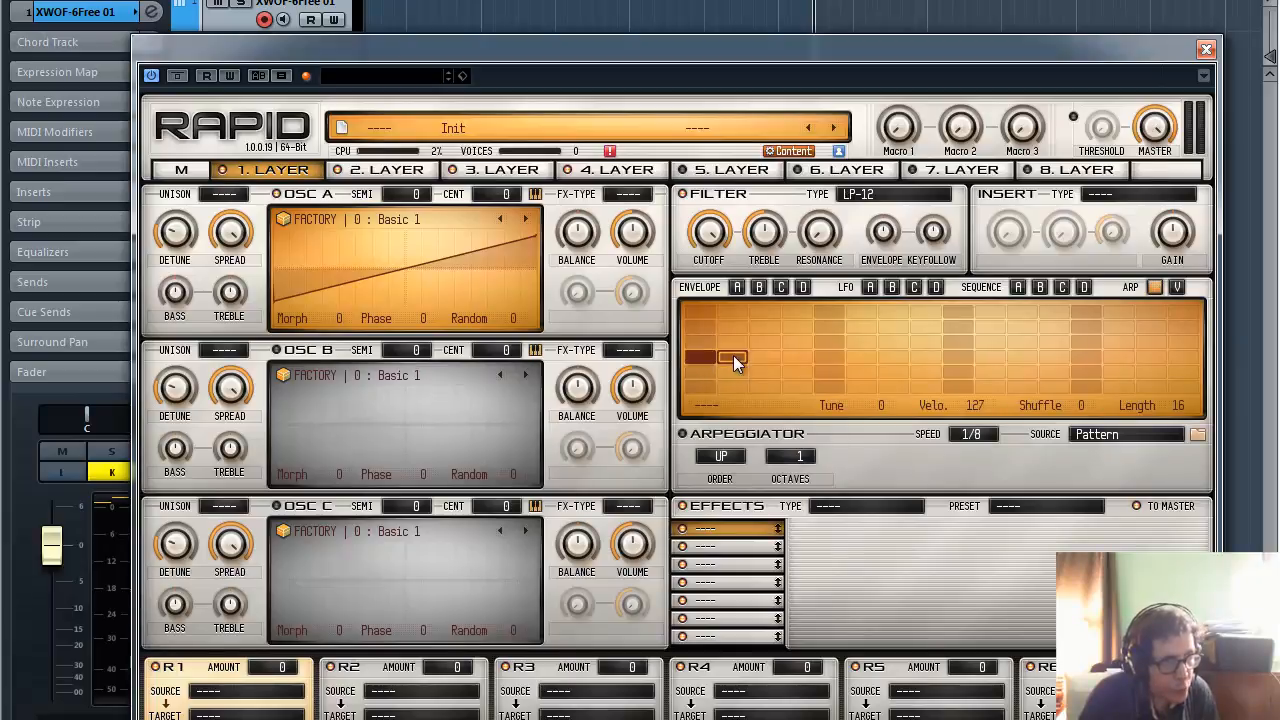
drag(766, 358, 1030, 365)
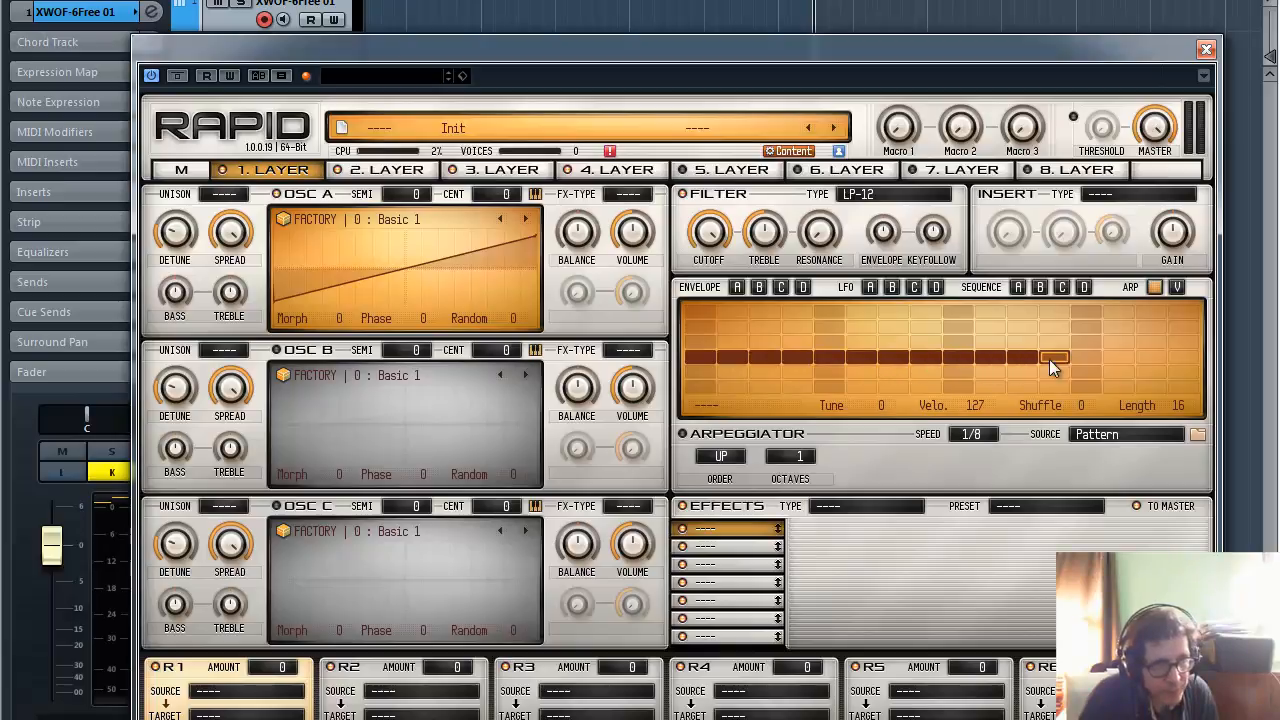
drag(1126, 358, 1170, 360)
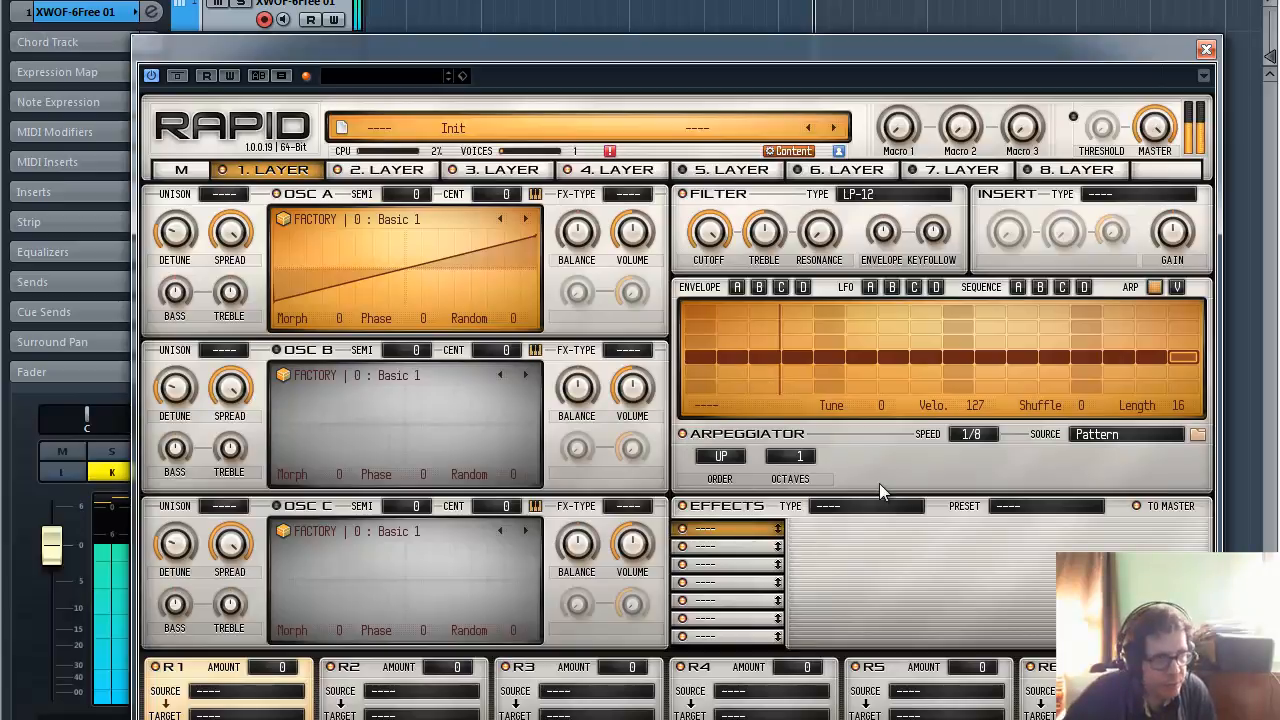
Shape layer 1's volume envelope A with sustain at minimum and a decay of 131 ms.
click(737, 287)
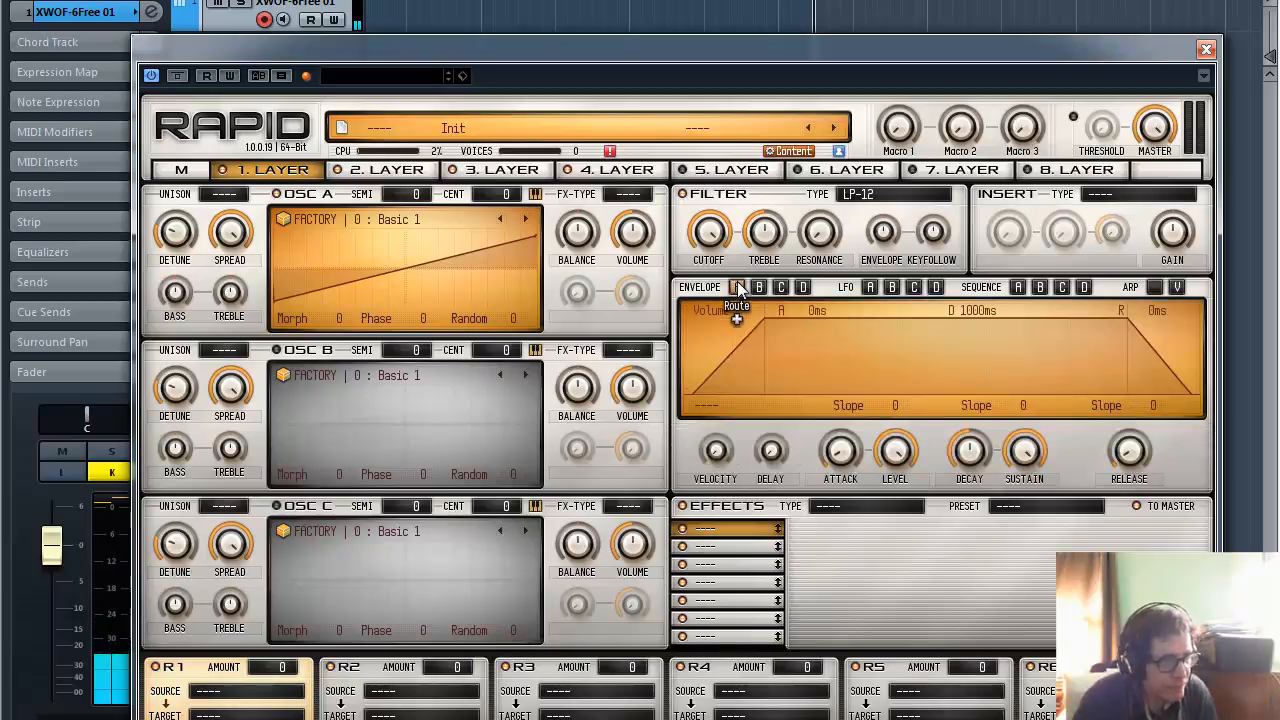
drag(1040, 450, 1040, 510)
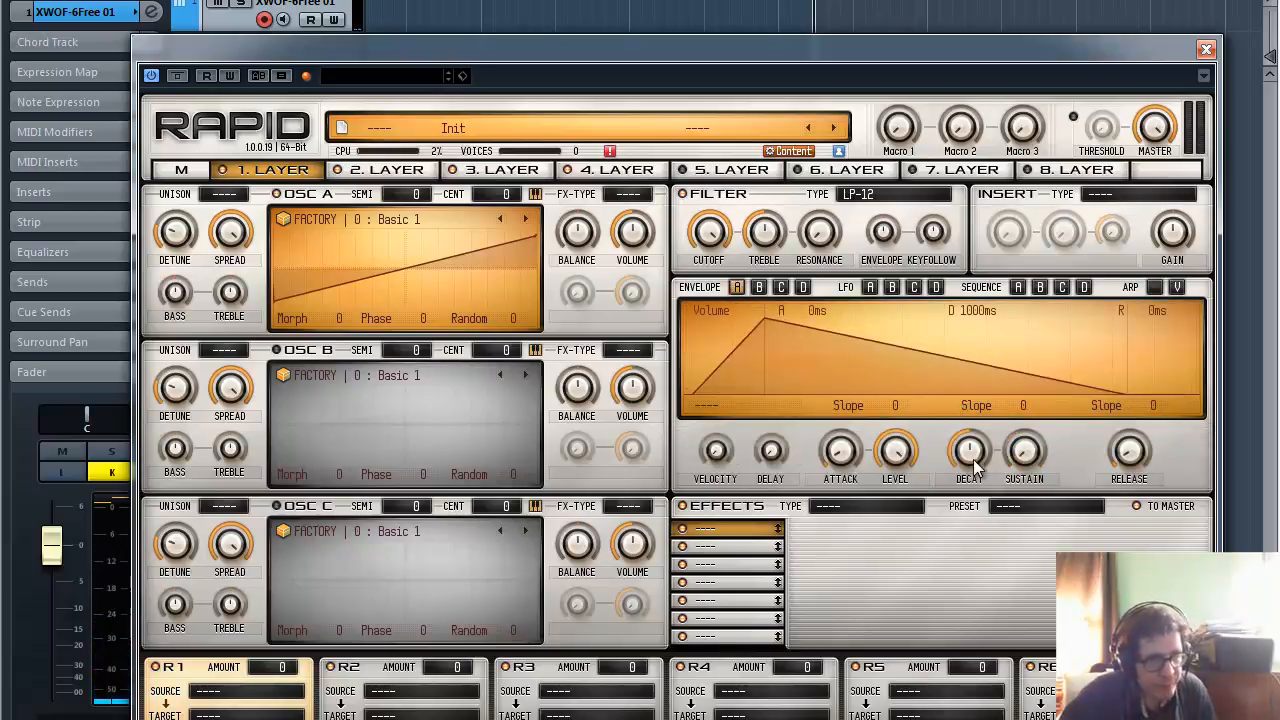
drag(970, 455, 974, 490)
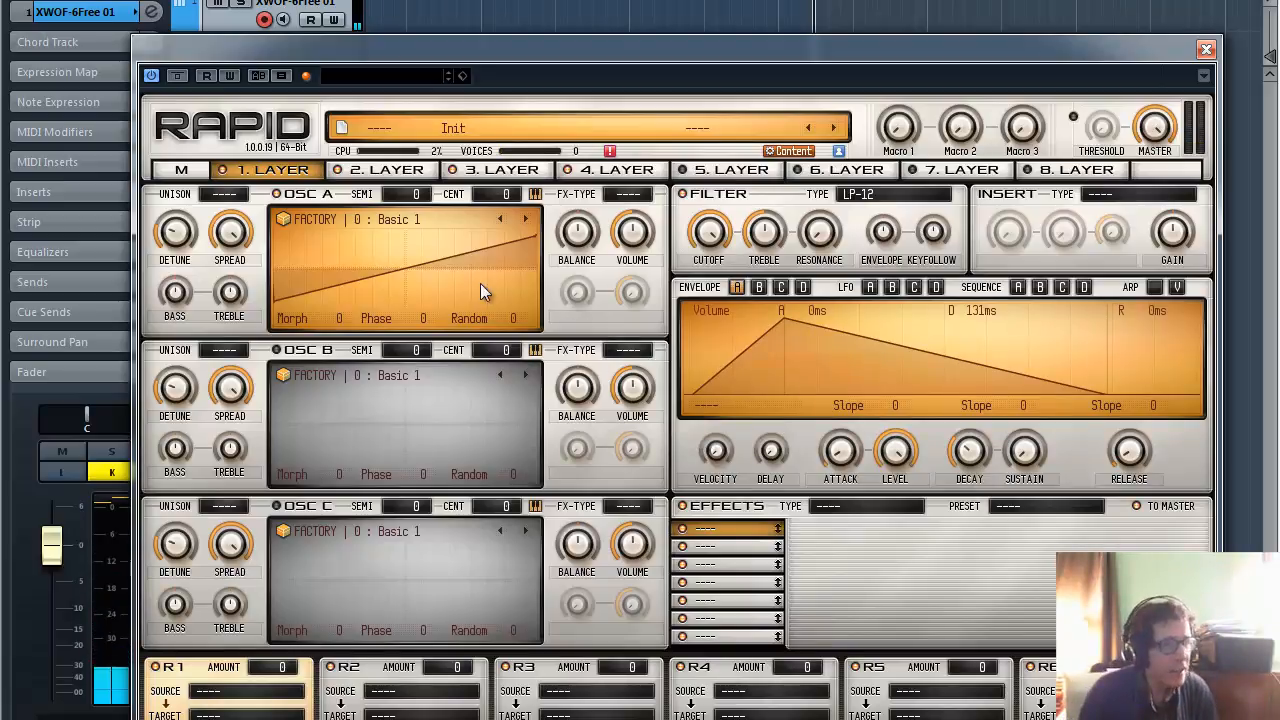
Load the factory wavetable 109 : FM Add 1 into oscillator A.
click(397, 221)
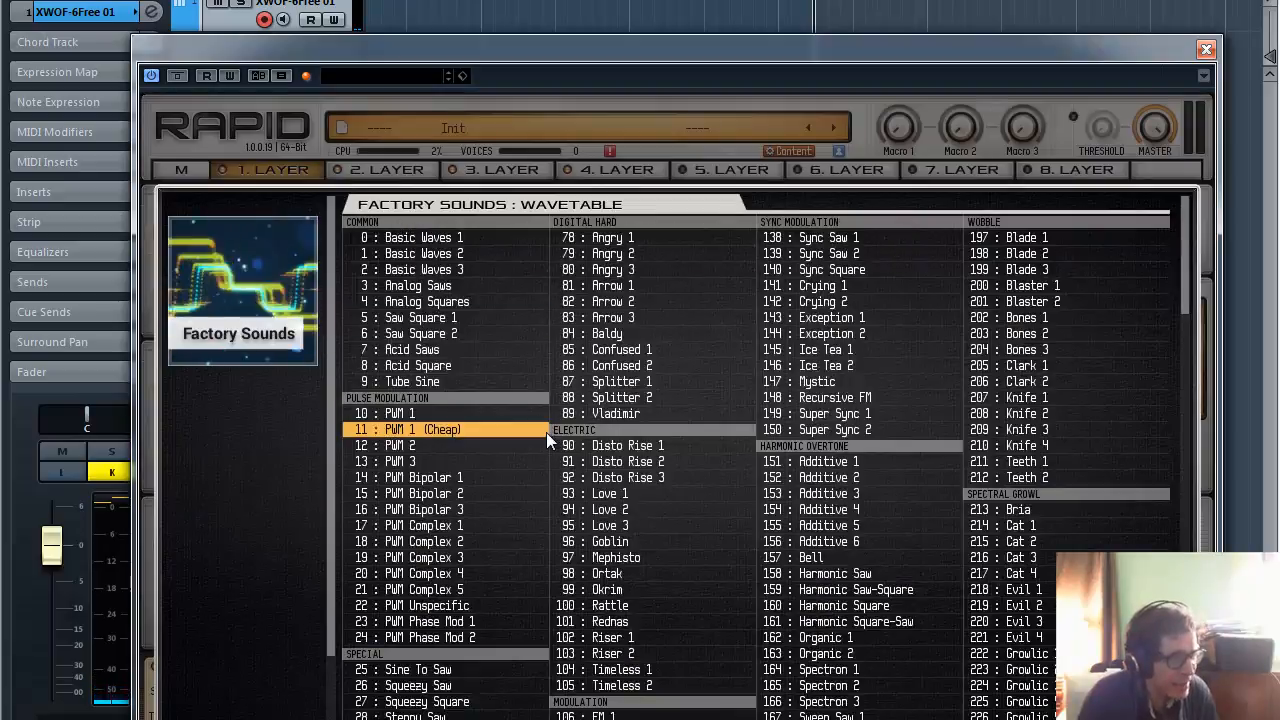
drag(1185, 285, 1191, 341)
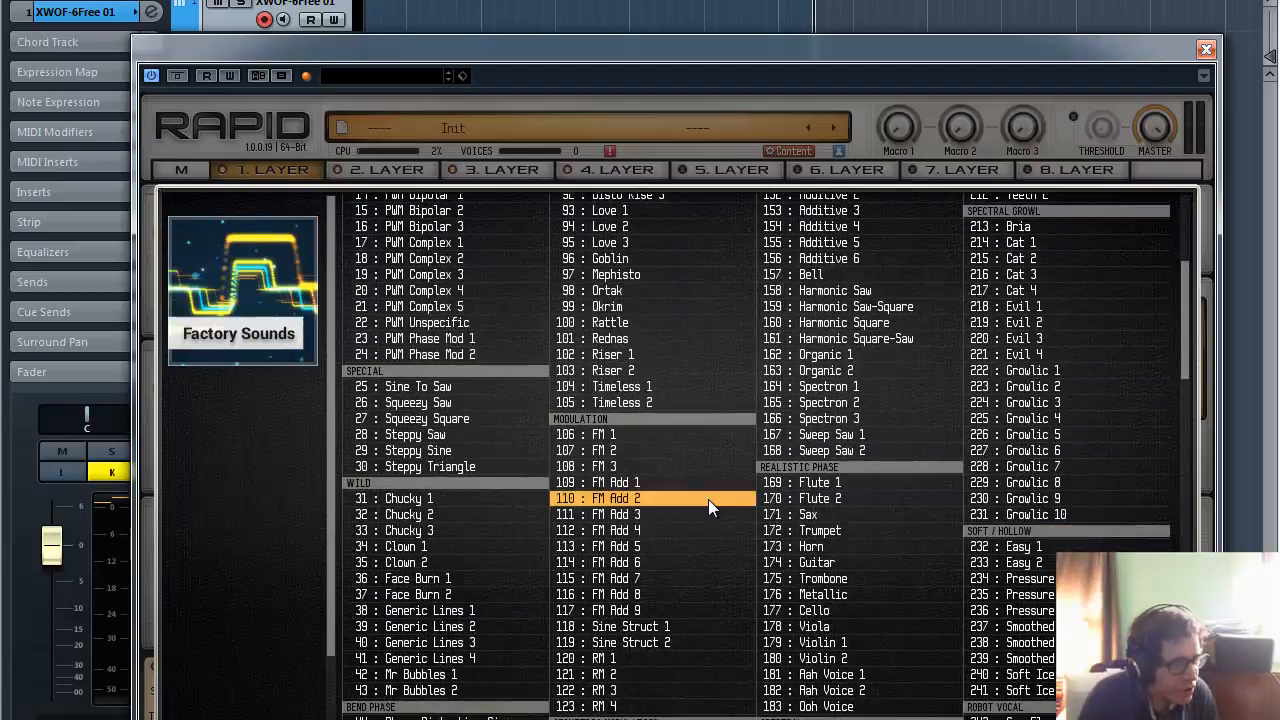
click(640, 479)
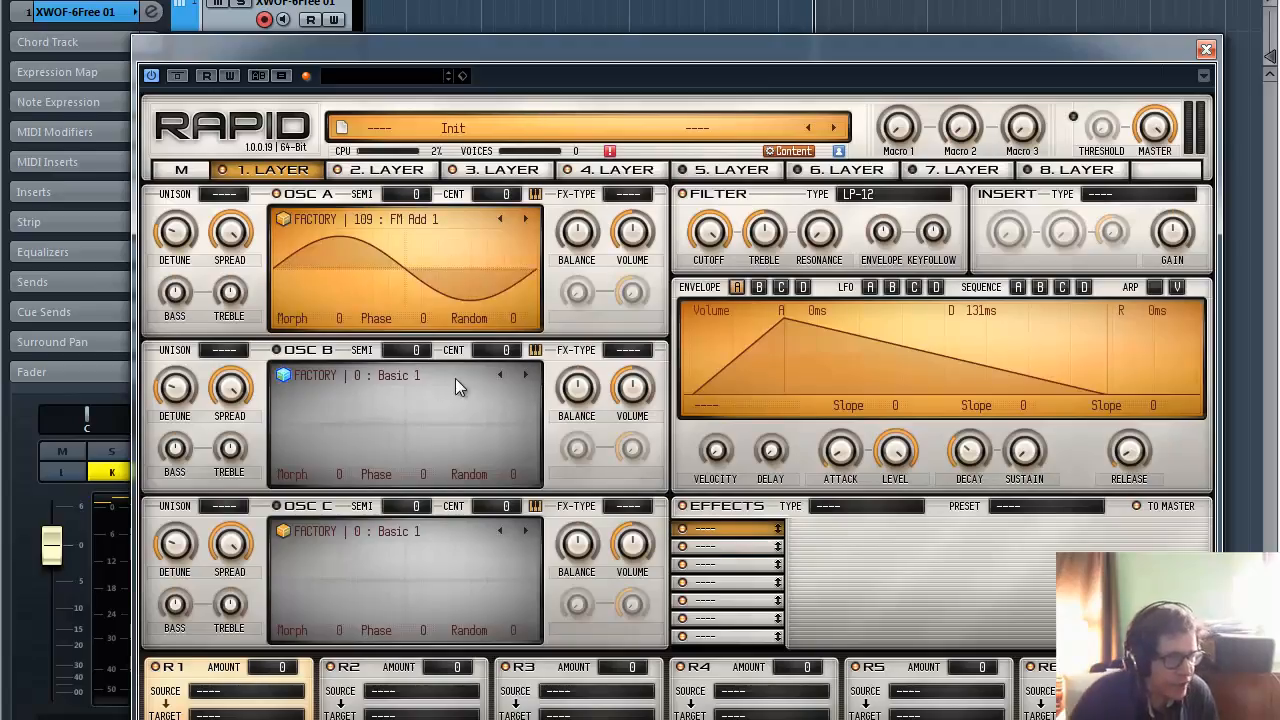
Set oscillator A's morph to 6160 and its unison to 2 voices.
drag(342, 305, 340, 0)
drag(318, 322, 245, 166)
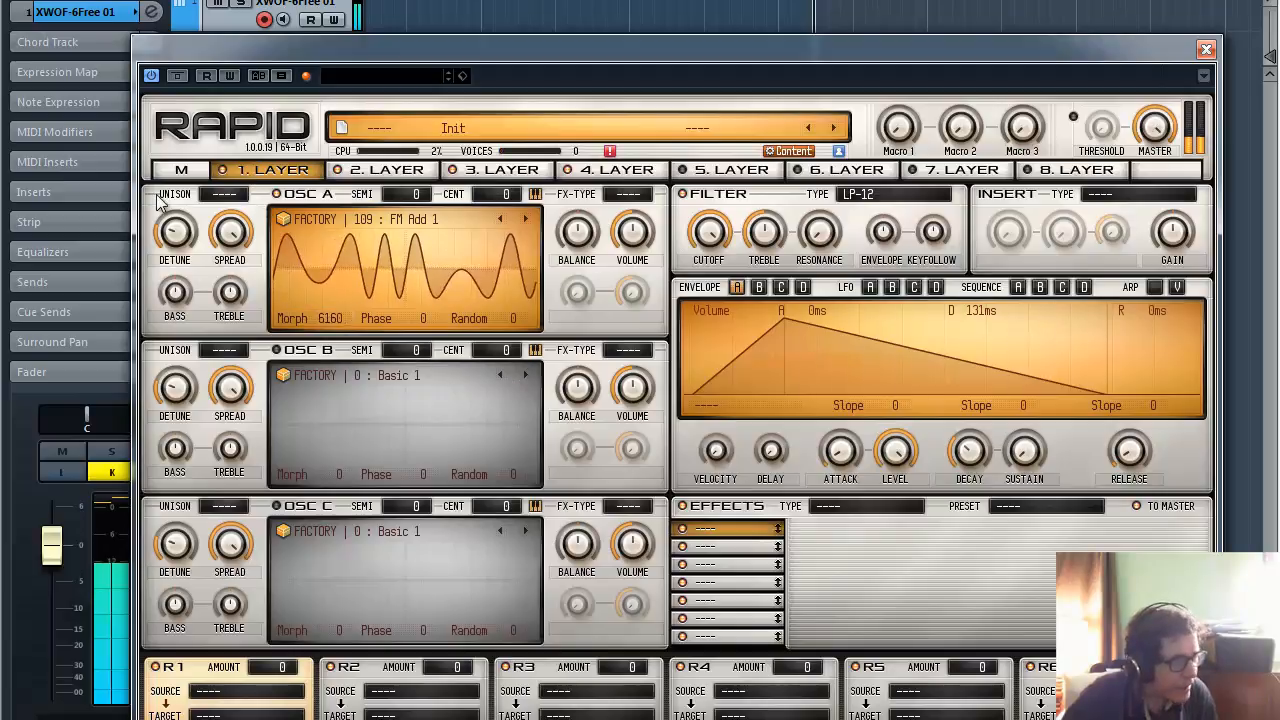
click(226, 195)
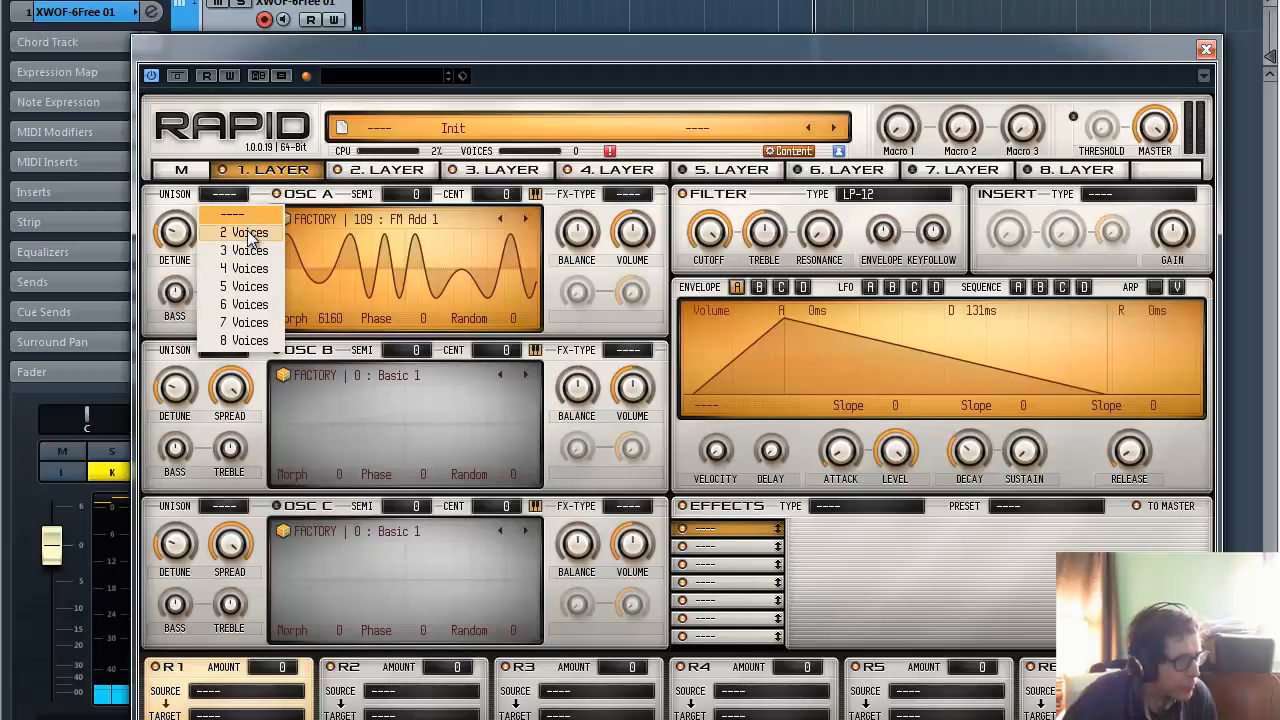
click(247, 232)
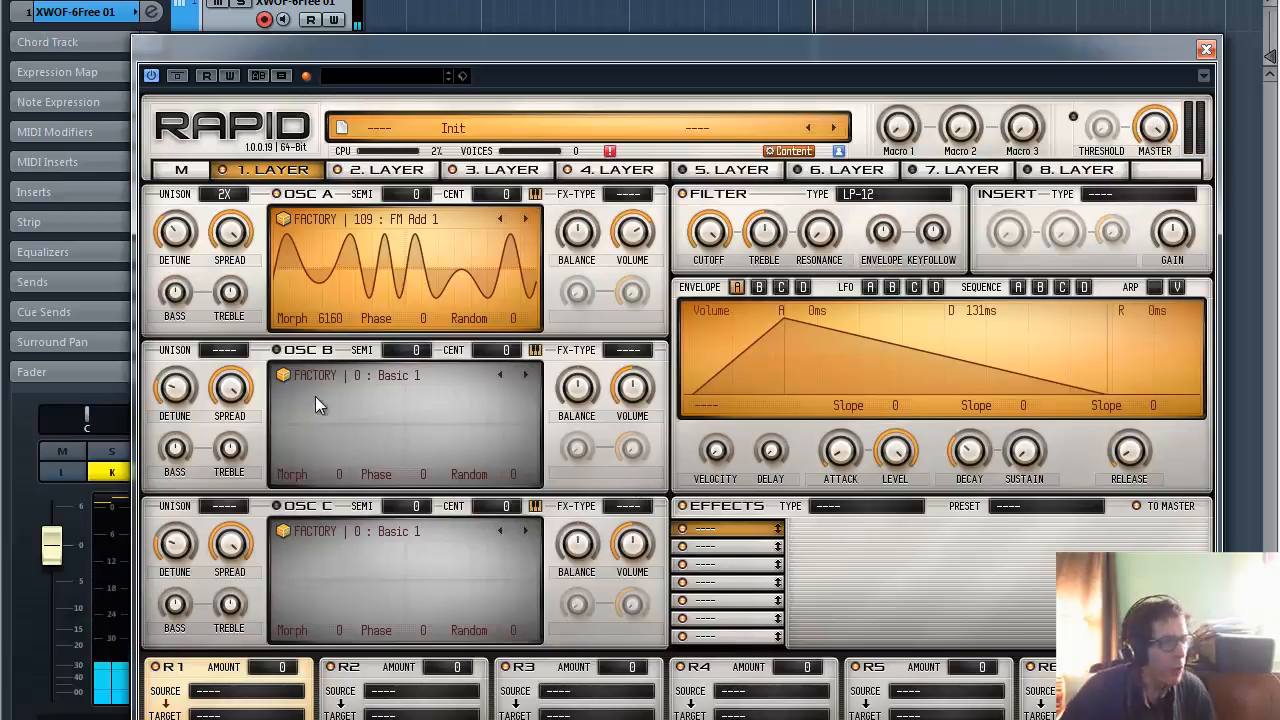
Enable oscillator B with the factory wavetable 89 : Vladimir and set its morph to 7880.
click(275, 349)
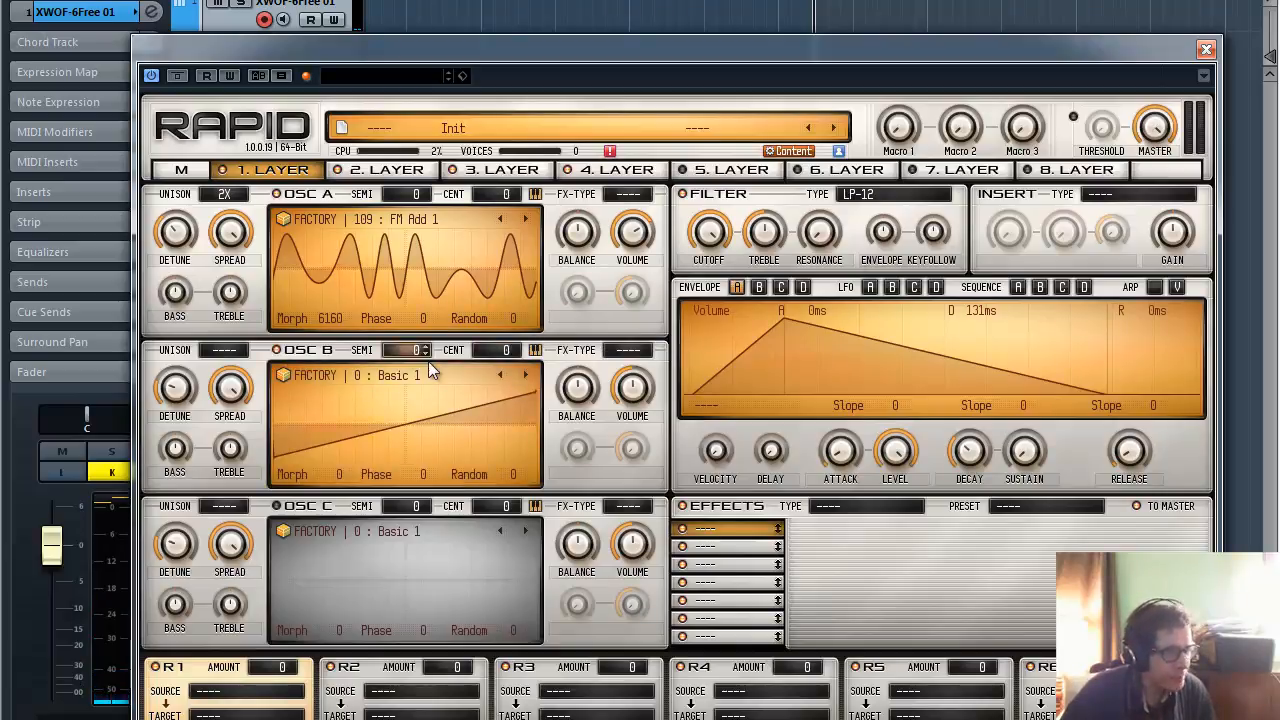
click(405, 373)
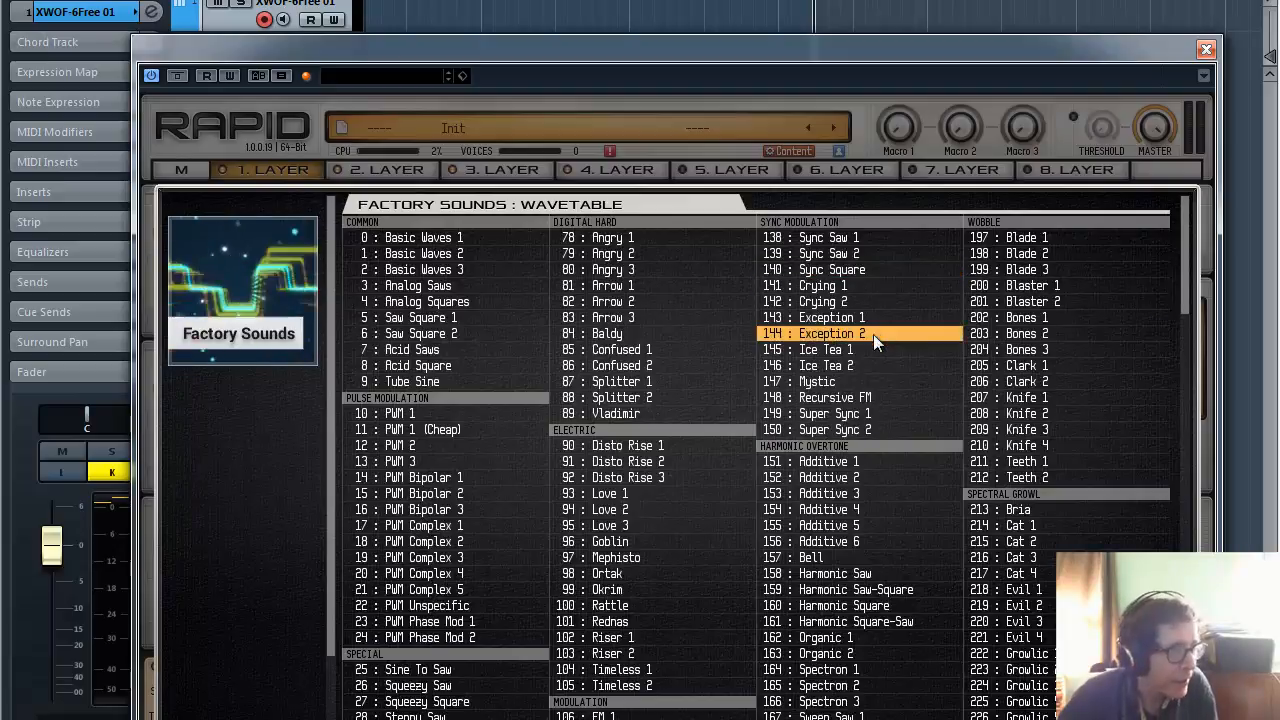
click(622, 411)
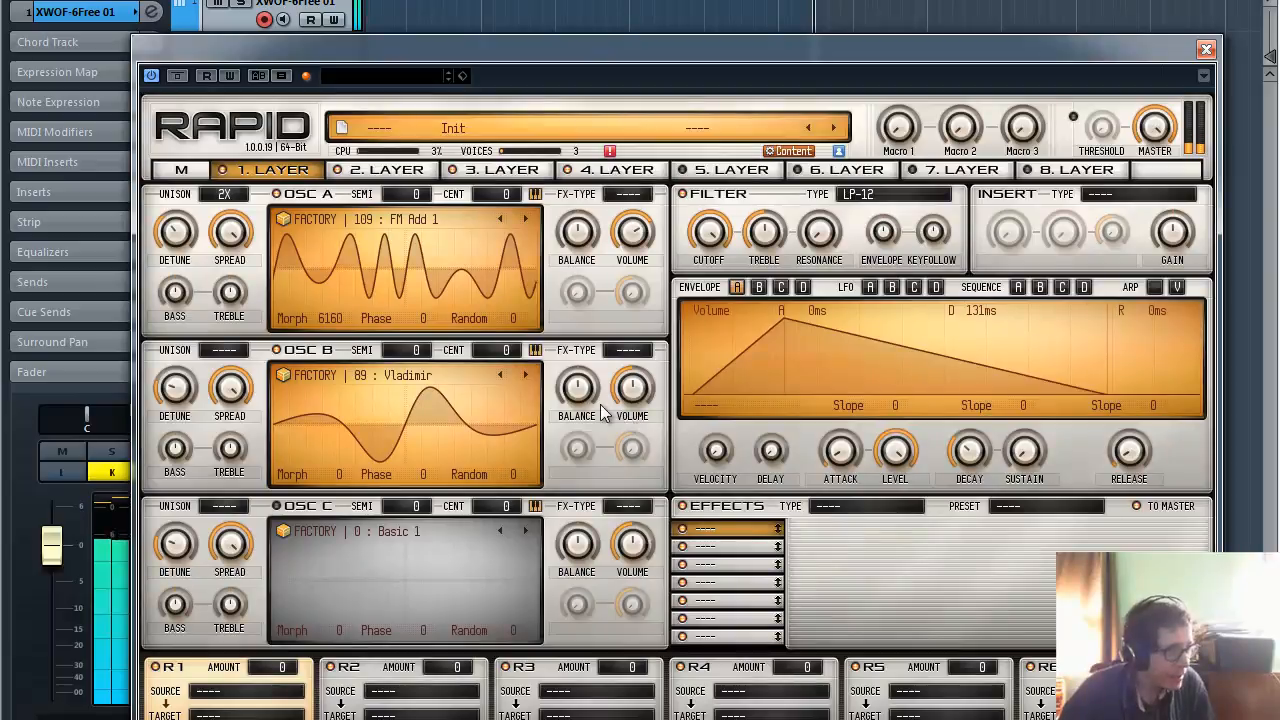
drag(338, 484, 282, 308)
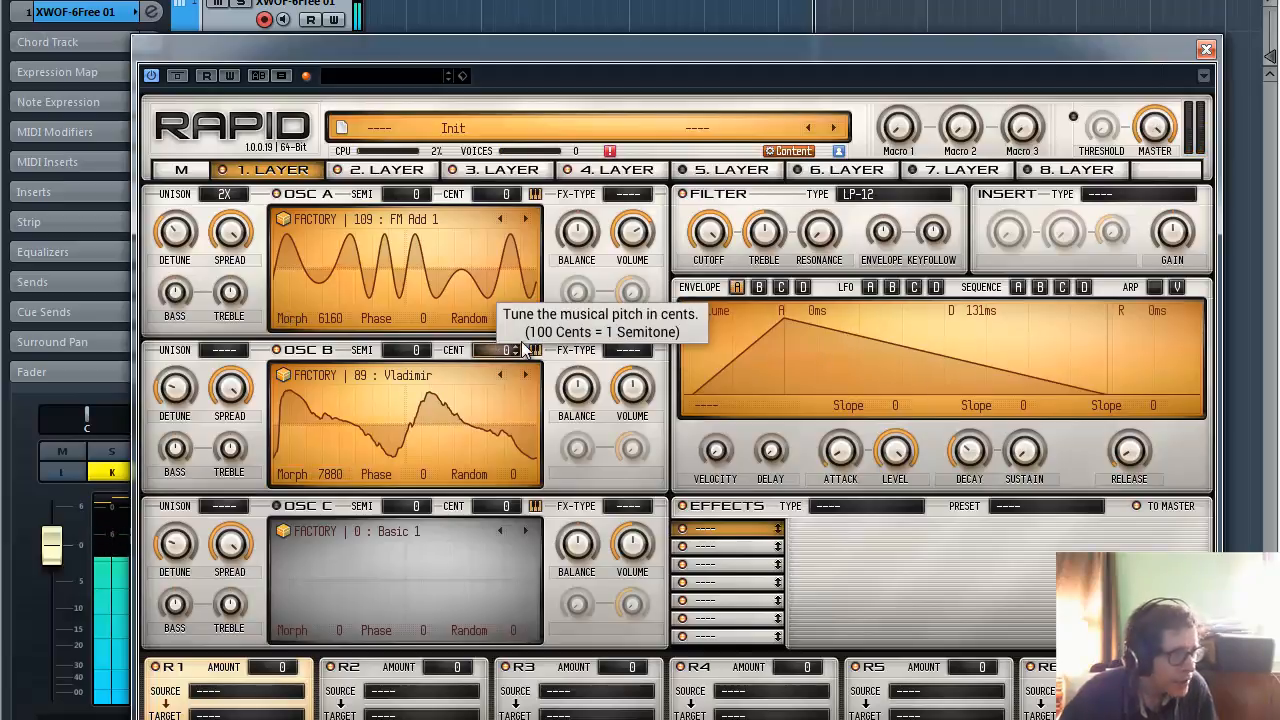
Tune oscillator B to +12 semitones and +45 cents, and set its unison to 2 voices.
drag(512, 346, 477, 123)
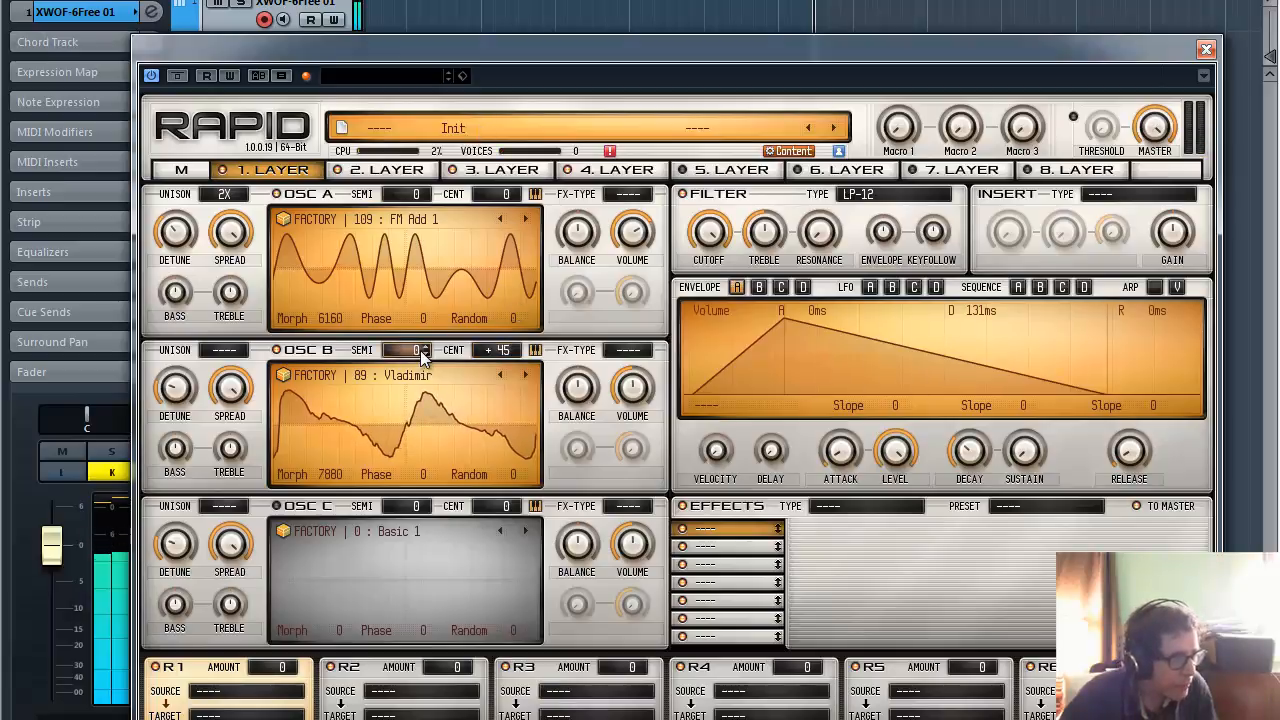
drag(420, 350, 441, 477)
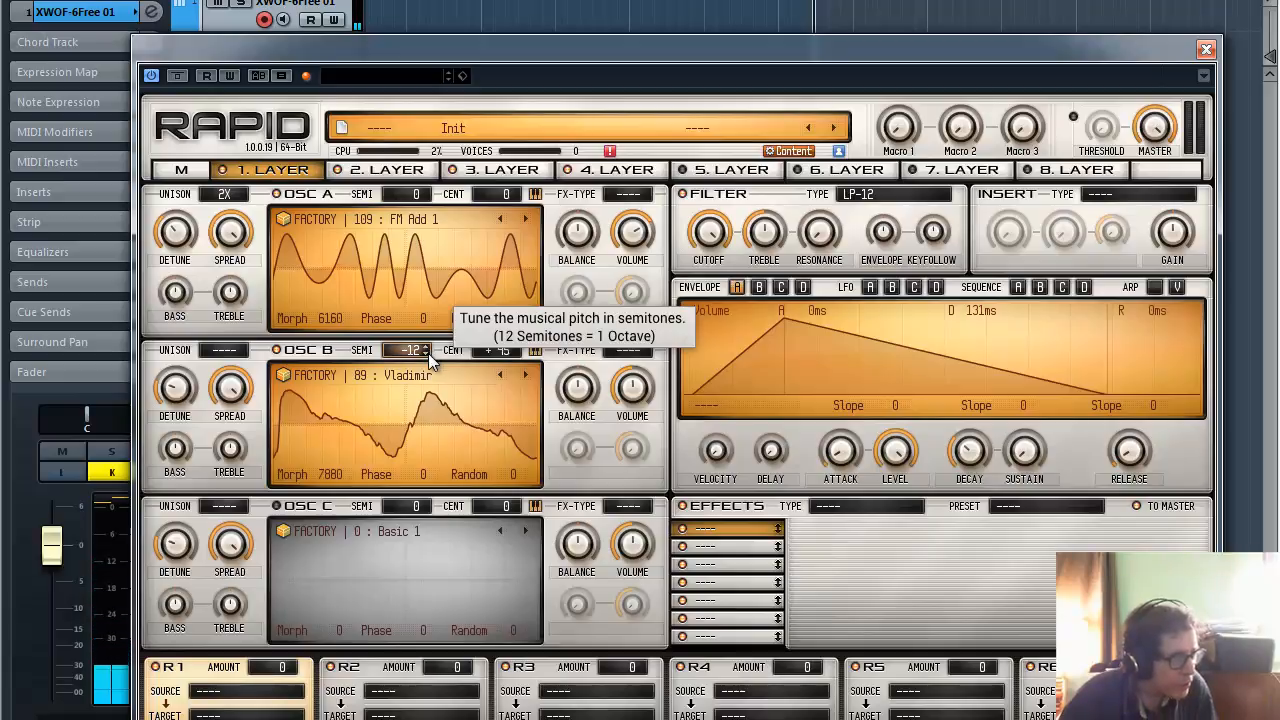
drag(422, 351, 406, 100)
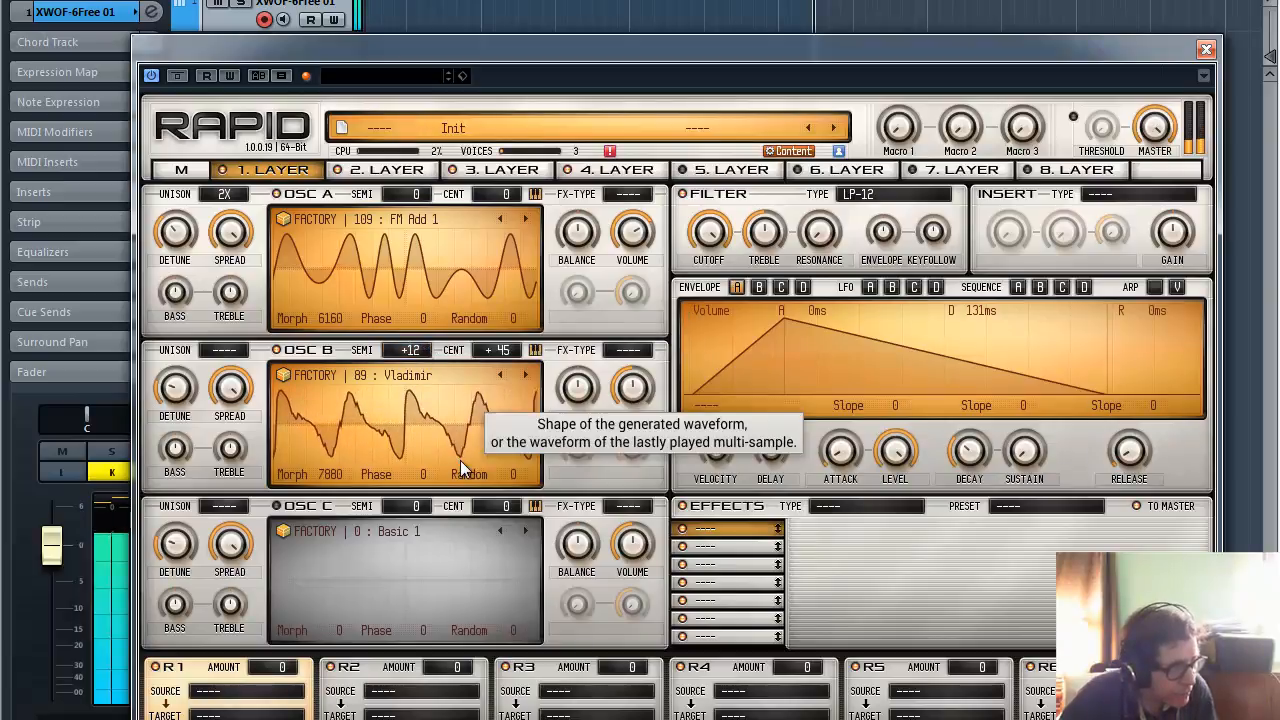
click(220, 350)
click(240, 382)
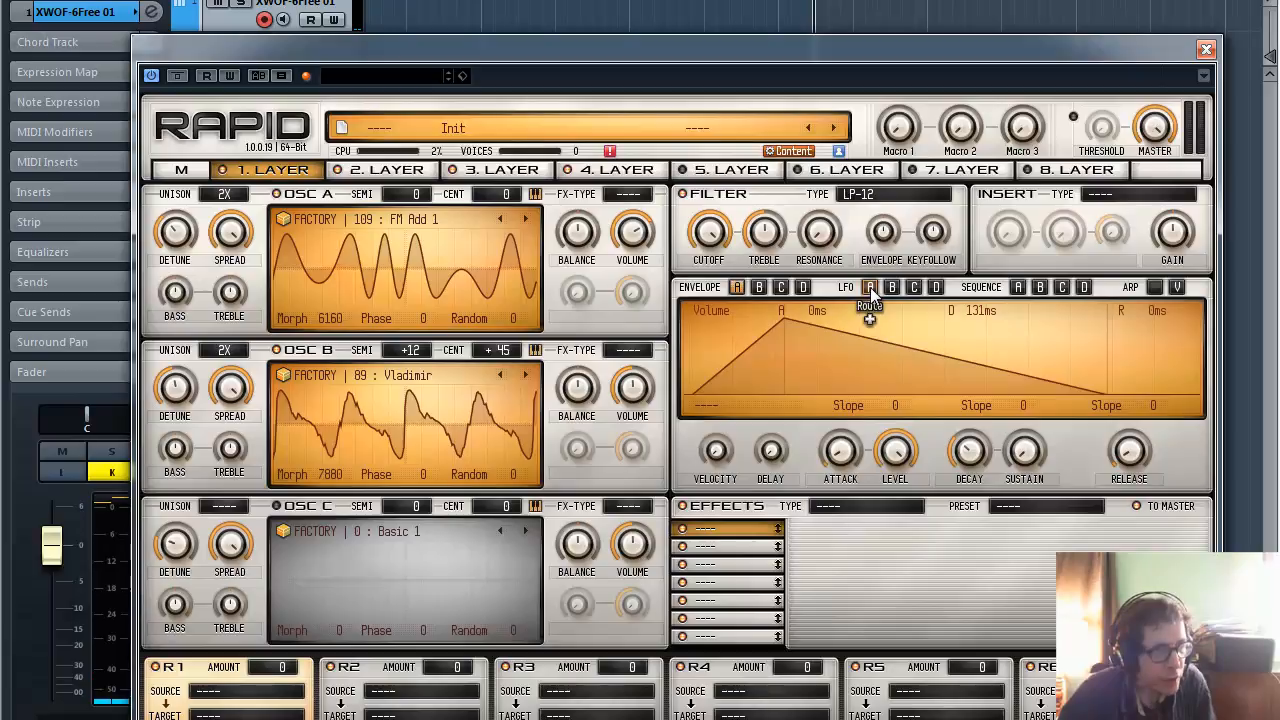
Set sequence A's length to 8 and draw a rising staircase of flat steps, each level spanning two steps and starting from zero.
click(1017, 287)
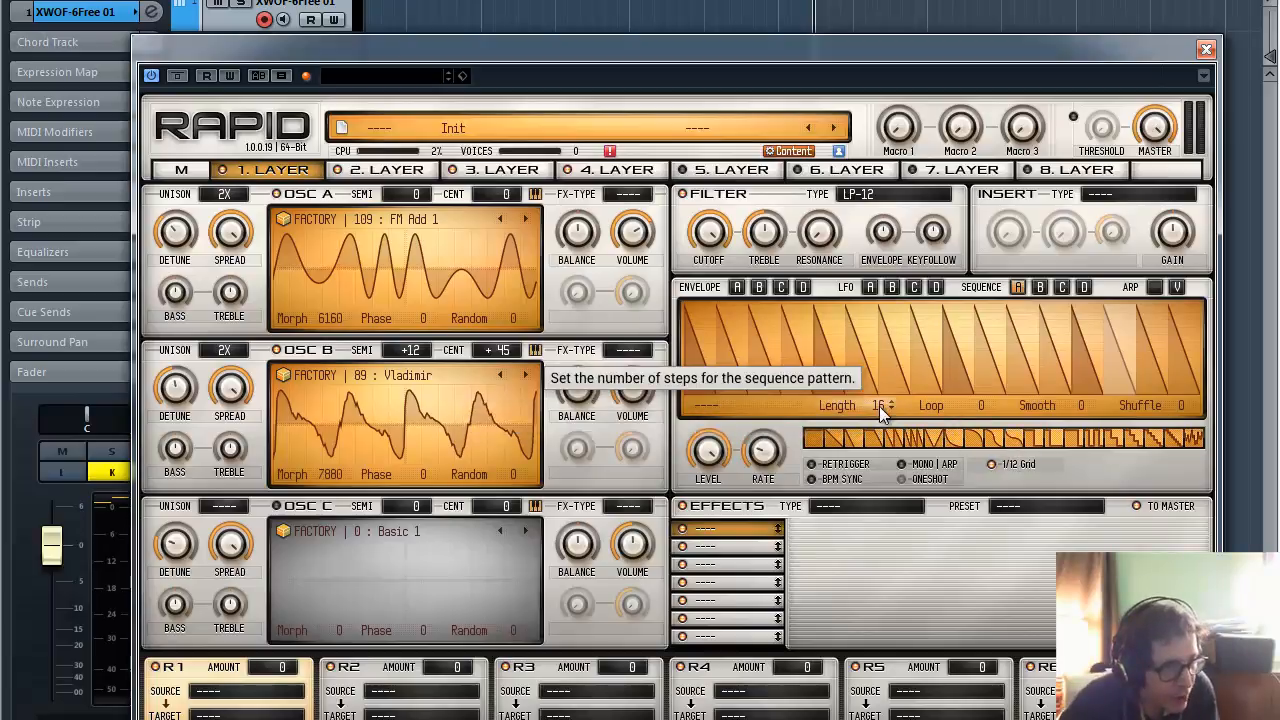
drag(890, 406, 934, 674)
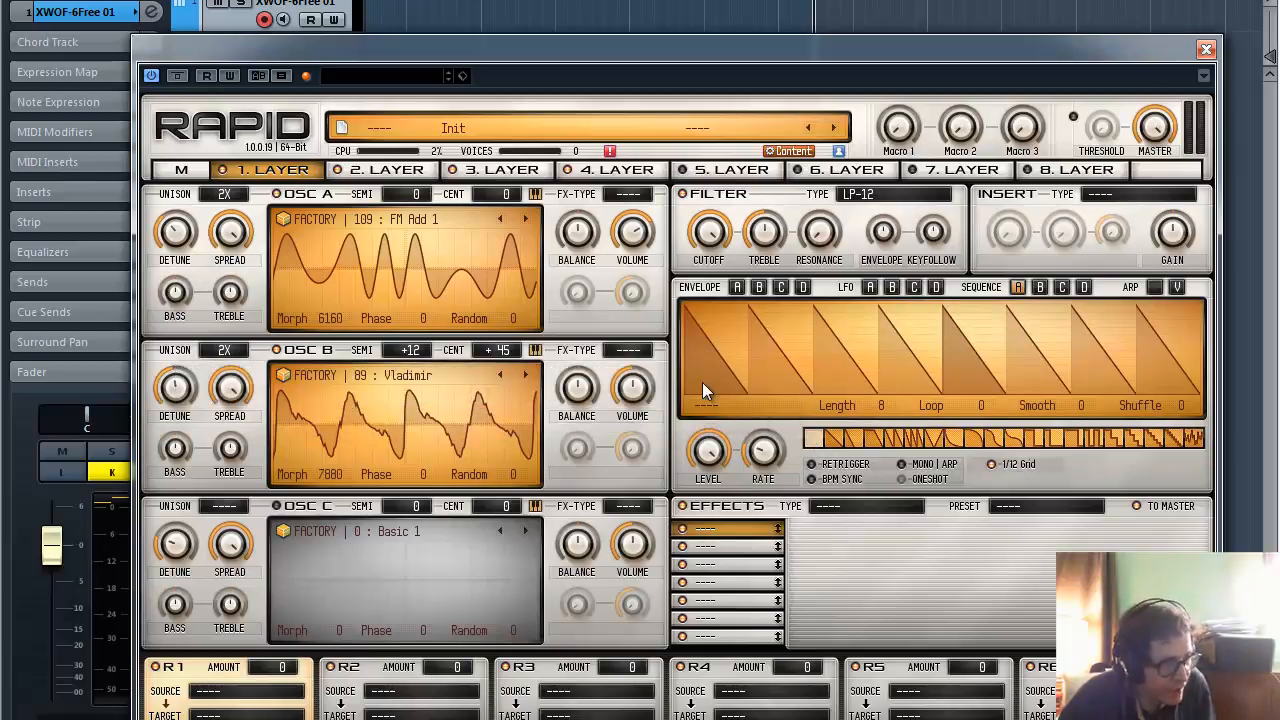
mouse_move(720, 390)
mouse_down()
mouse_move(690, 387)
mouse_move(748, 389)
mouse_up()
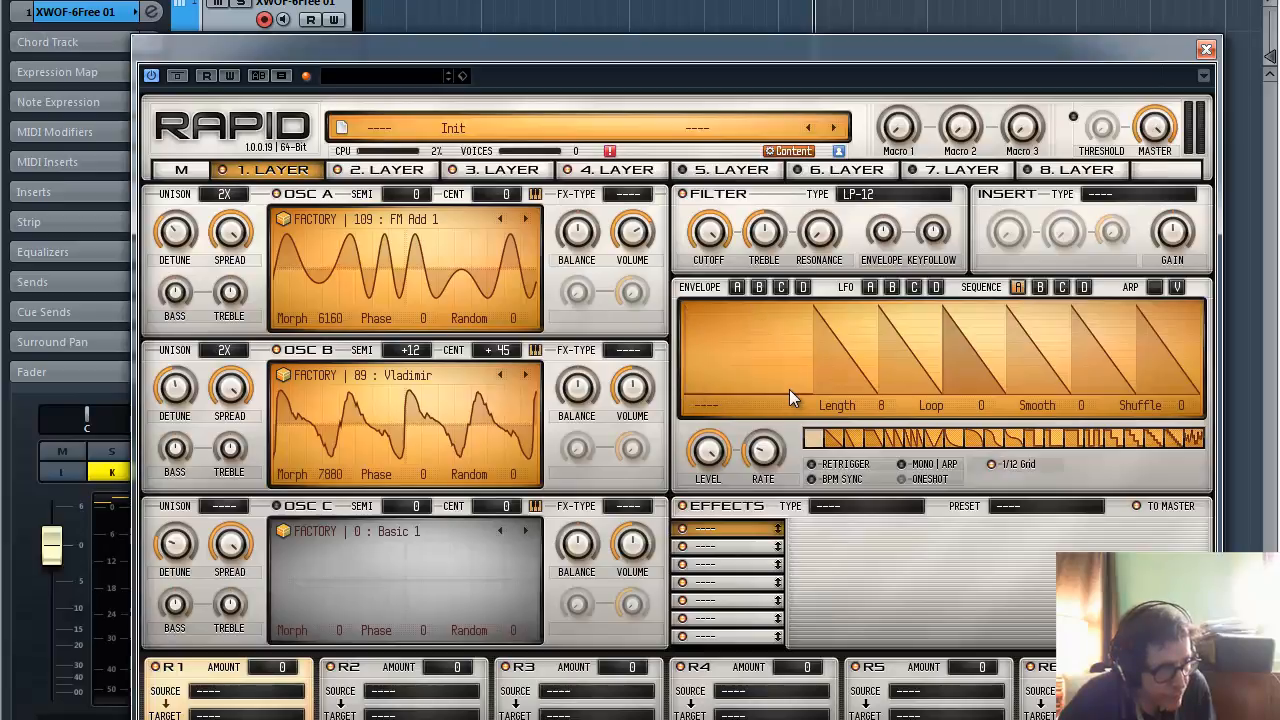
drag(818, 371, 897, 369)
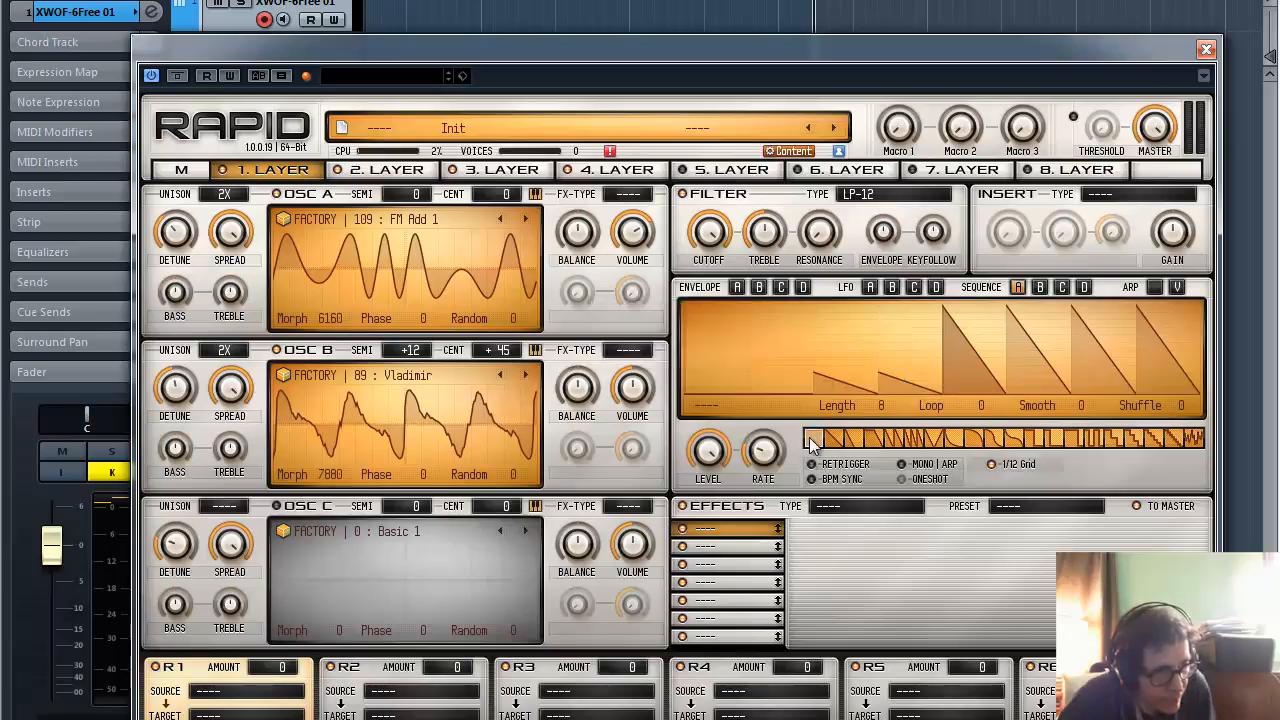
drag(819, 370, 835, 364)
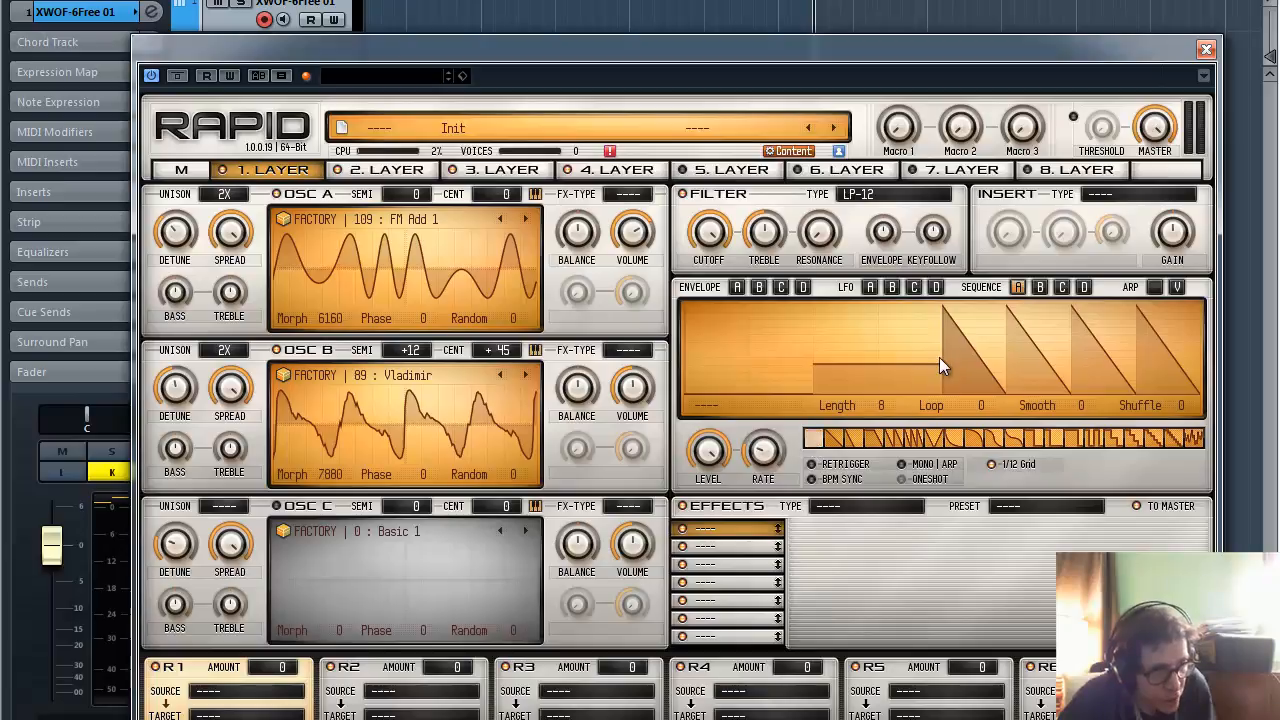
click(975, 340)
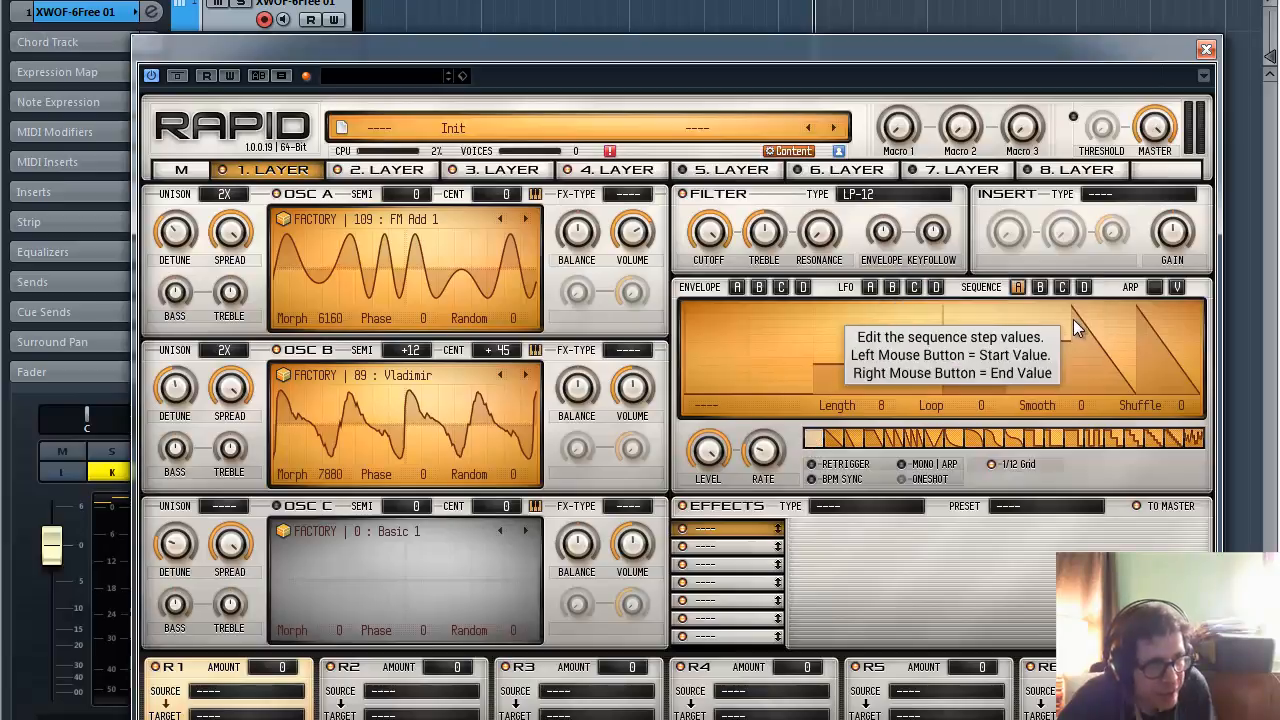
drag(1073, 319, 1172, 317)
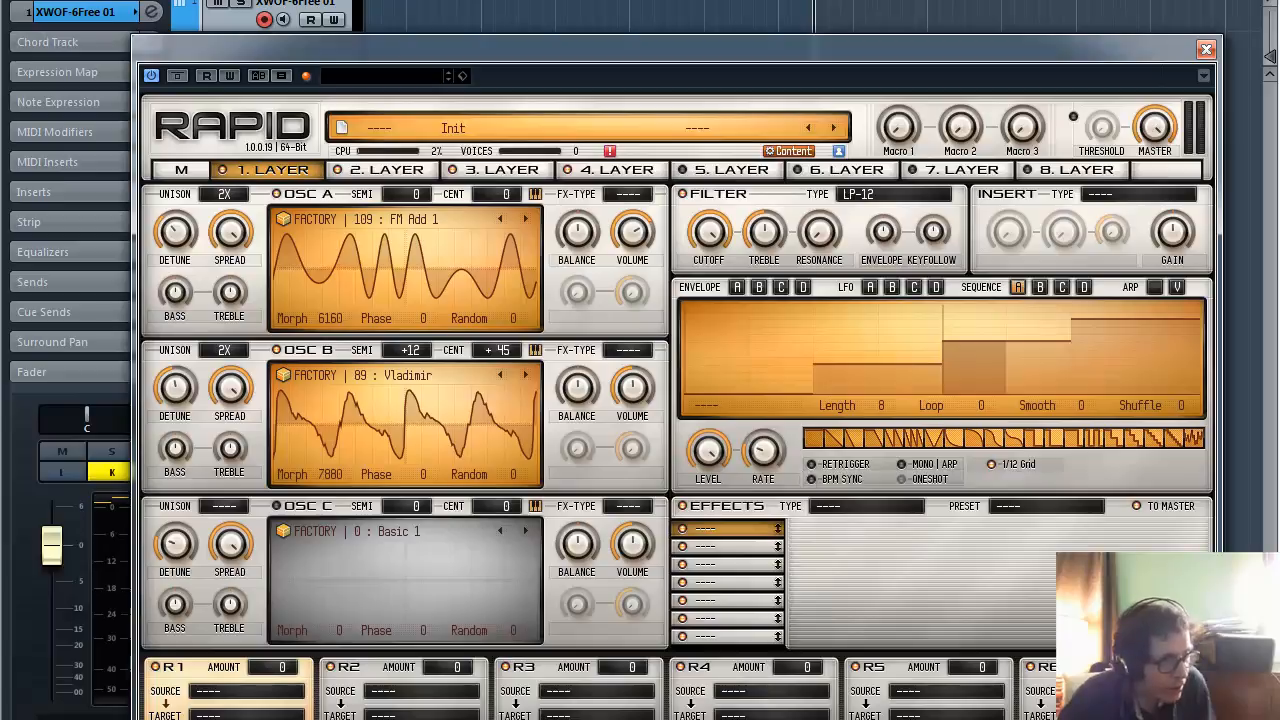
Route Sequence A to Pitch - Coarse in modulation slot R1 with an amount of +12.
click(210, 693)
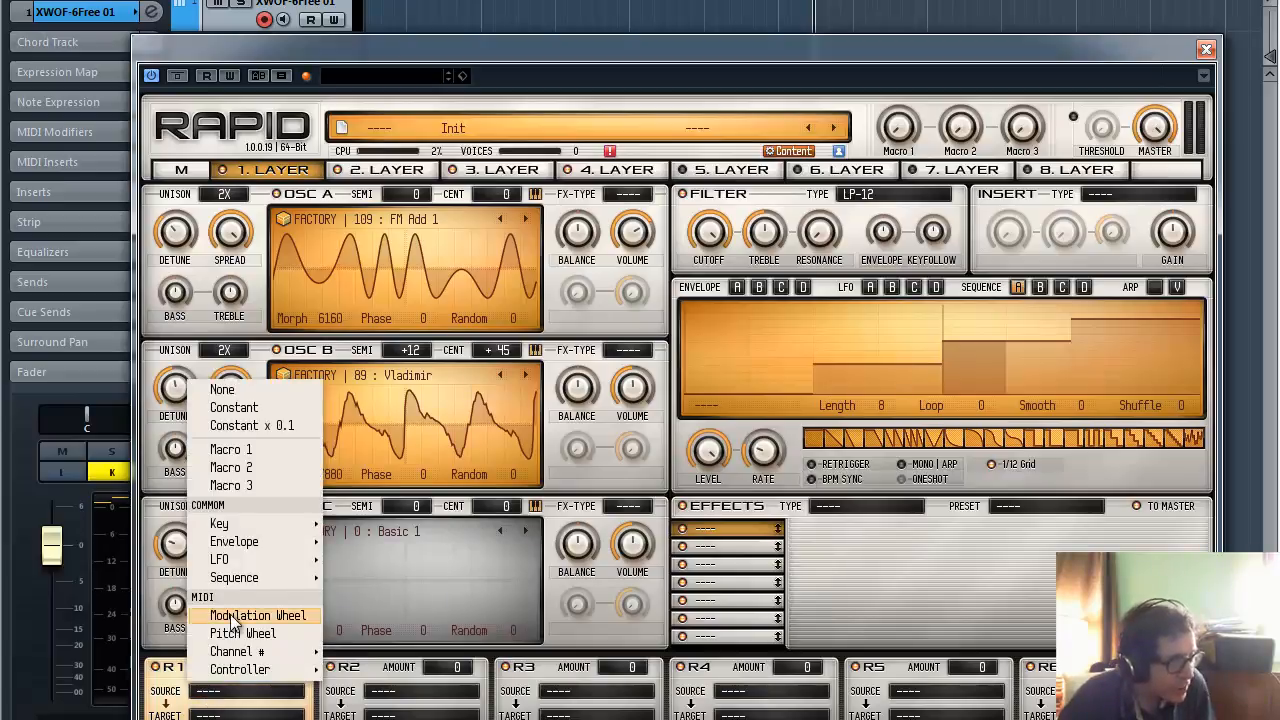
mouse_move(286, 578)
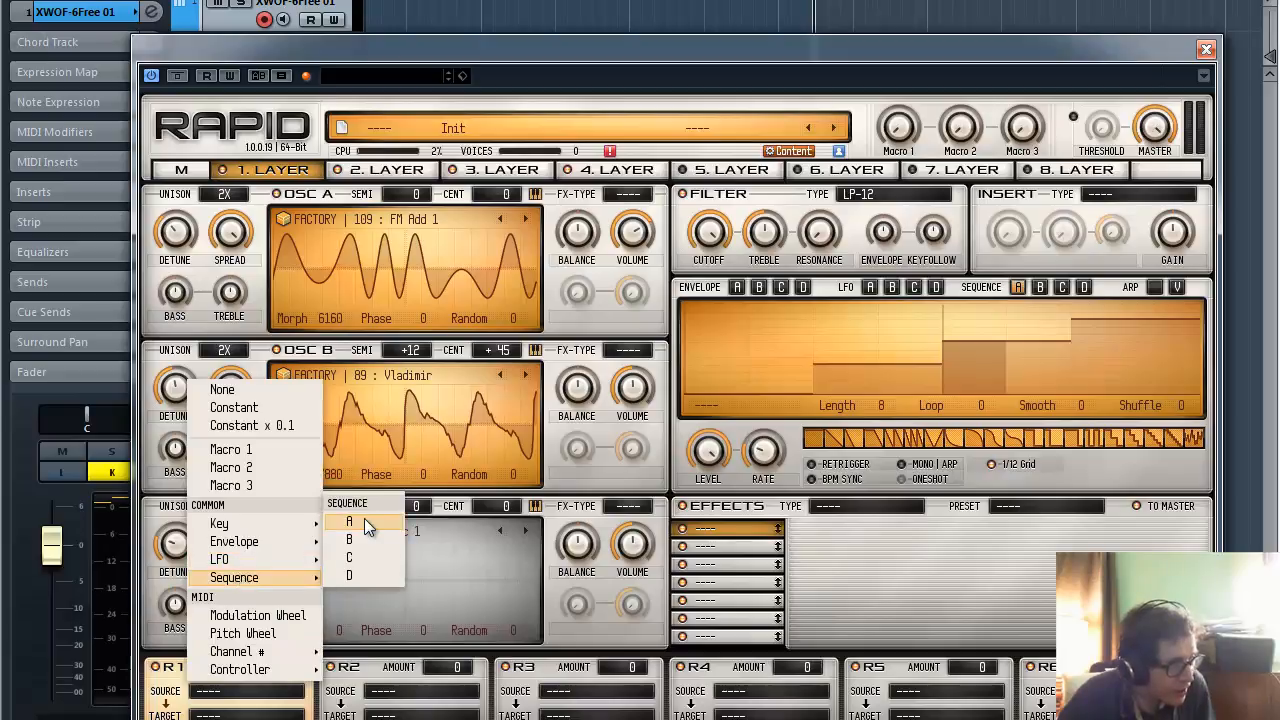
click(366, 524)
click(212, 716)
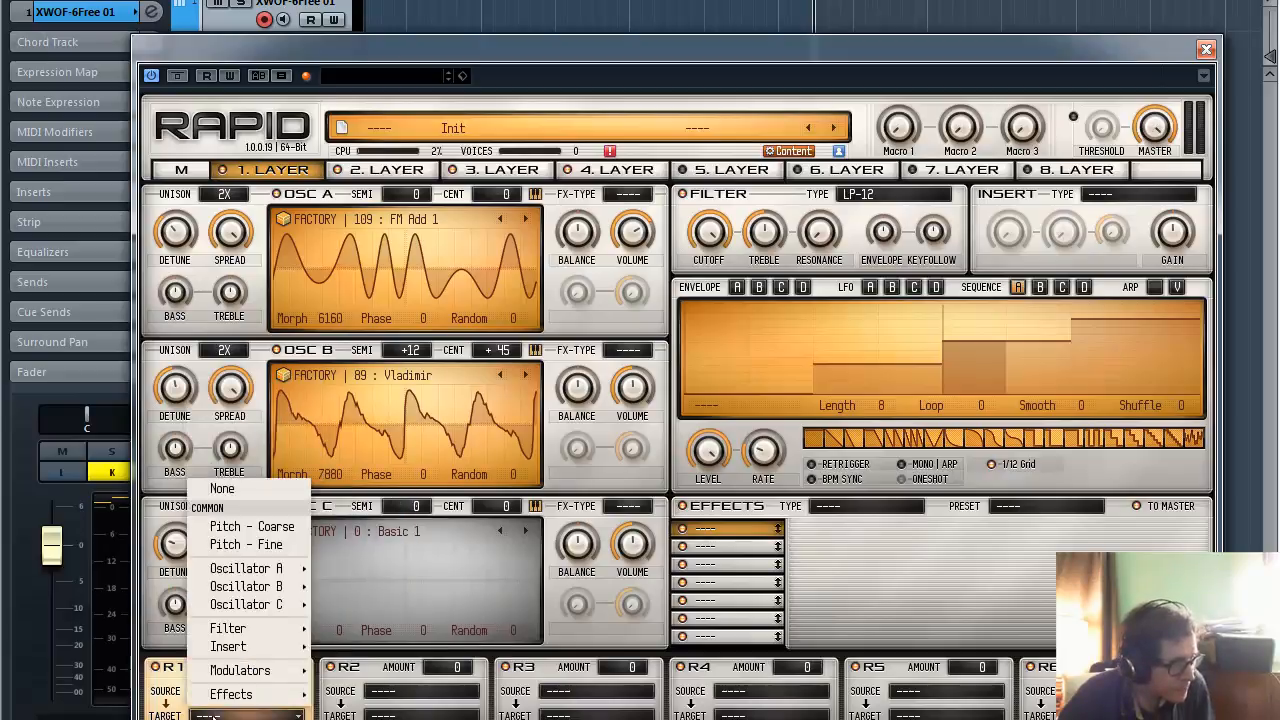
click(248, 527)
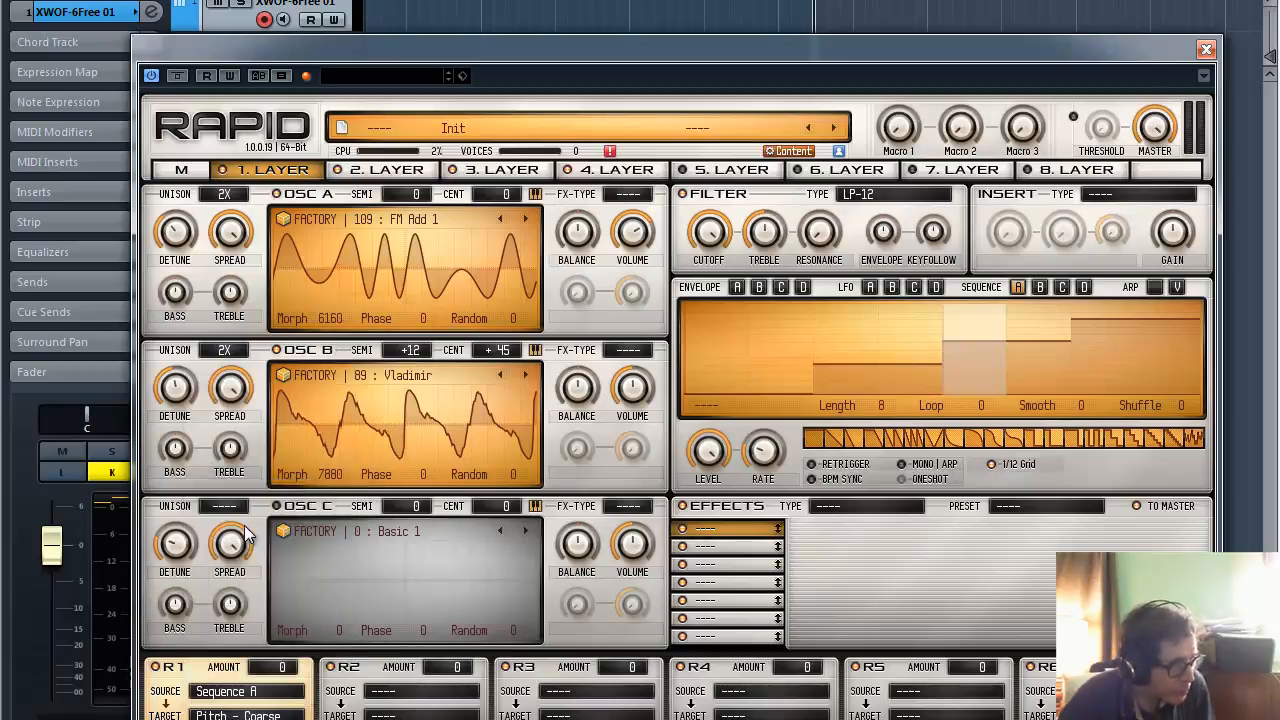
drag(290, 672, 290, 598)
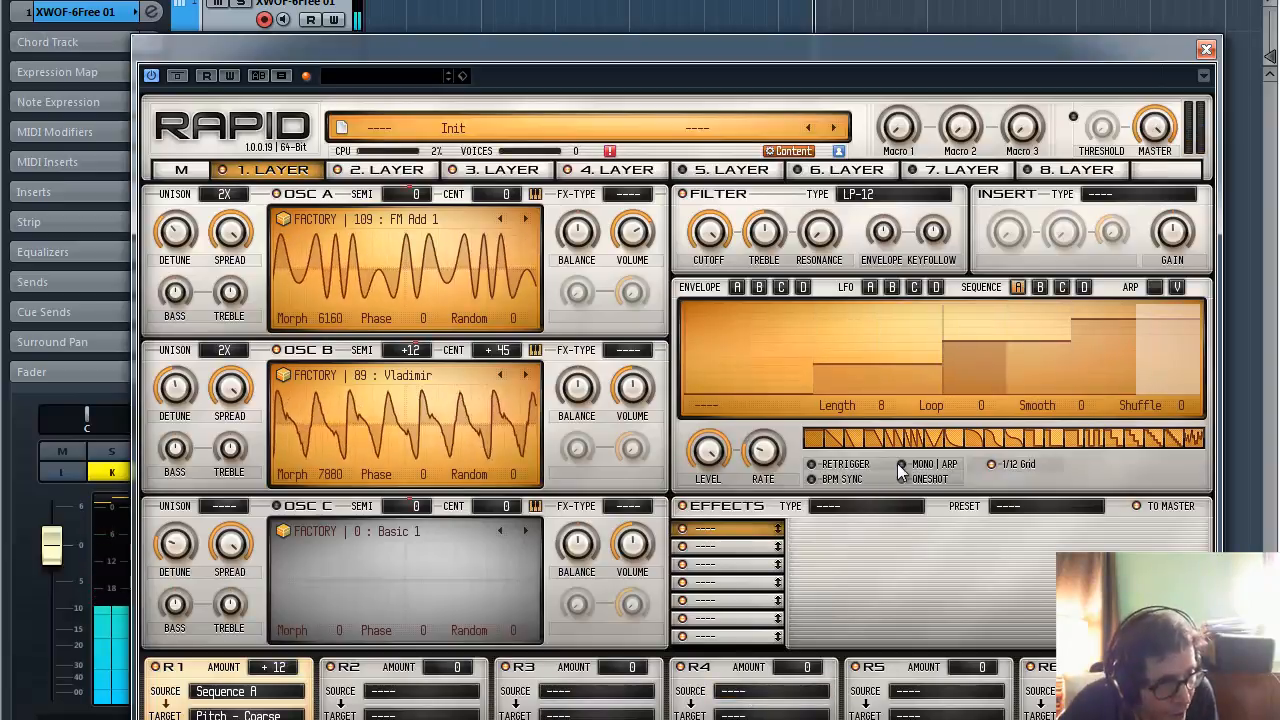
Enable BPM Sync and Mono | Arp for sequence A, and compare its 1/8 rate with the arpeggiator speed.
click(811, 481)
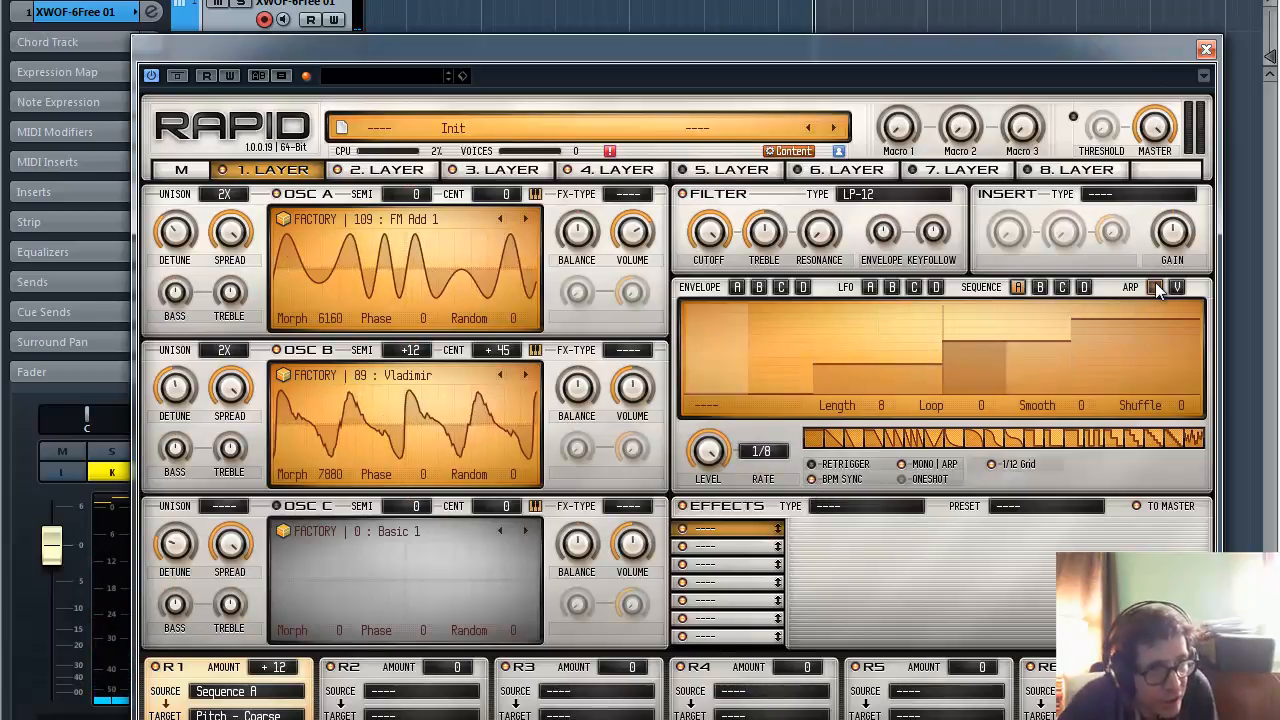
click(1154, 287)
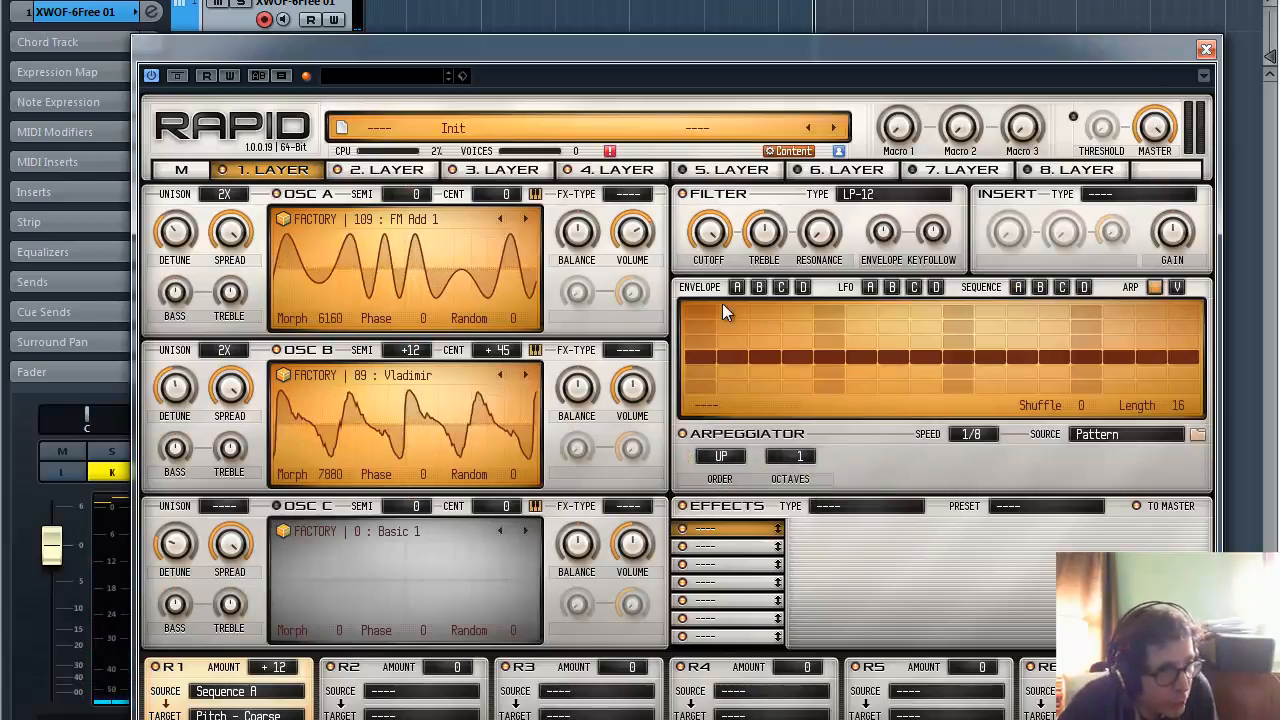
click(866, 284)
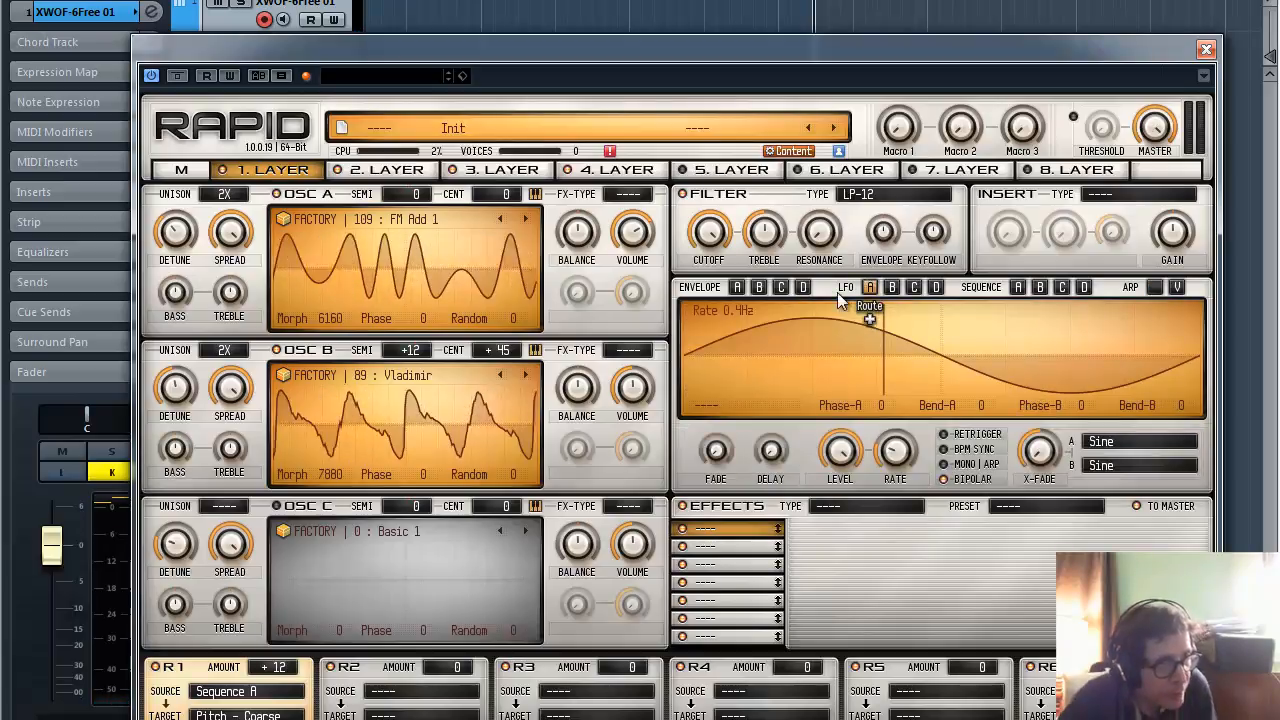
click(1016, 287)
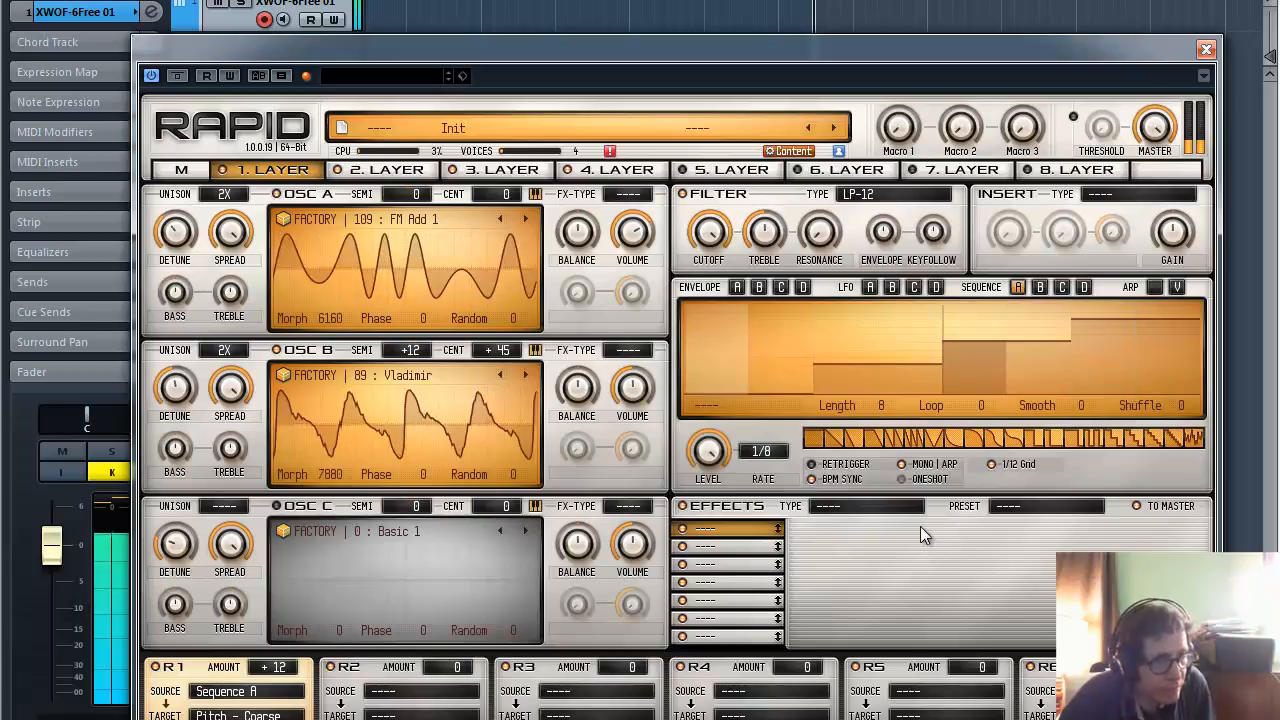
Lower sequence A's steps 3 and 4 to about a quarter height and steps 5 and 6 to about 40 percent.
click(840, 369)
click(900, 366)
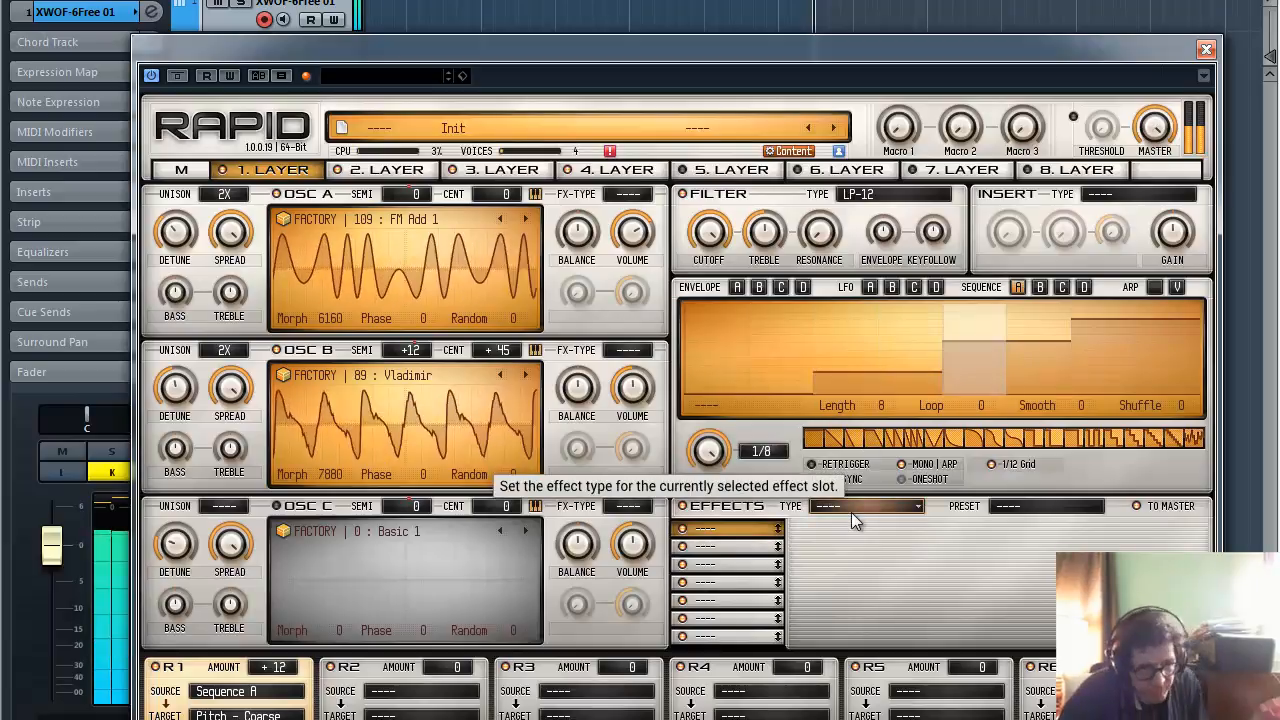
click(967, 343)
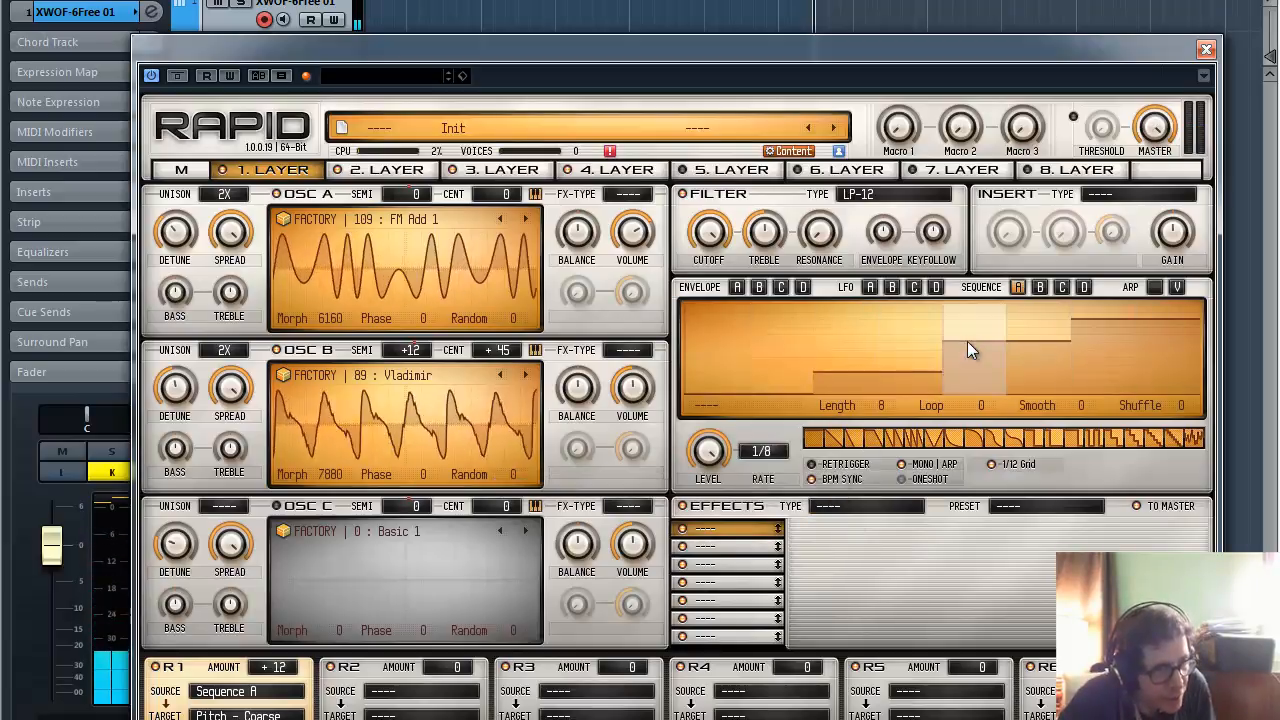
click(1031, 346)
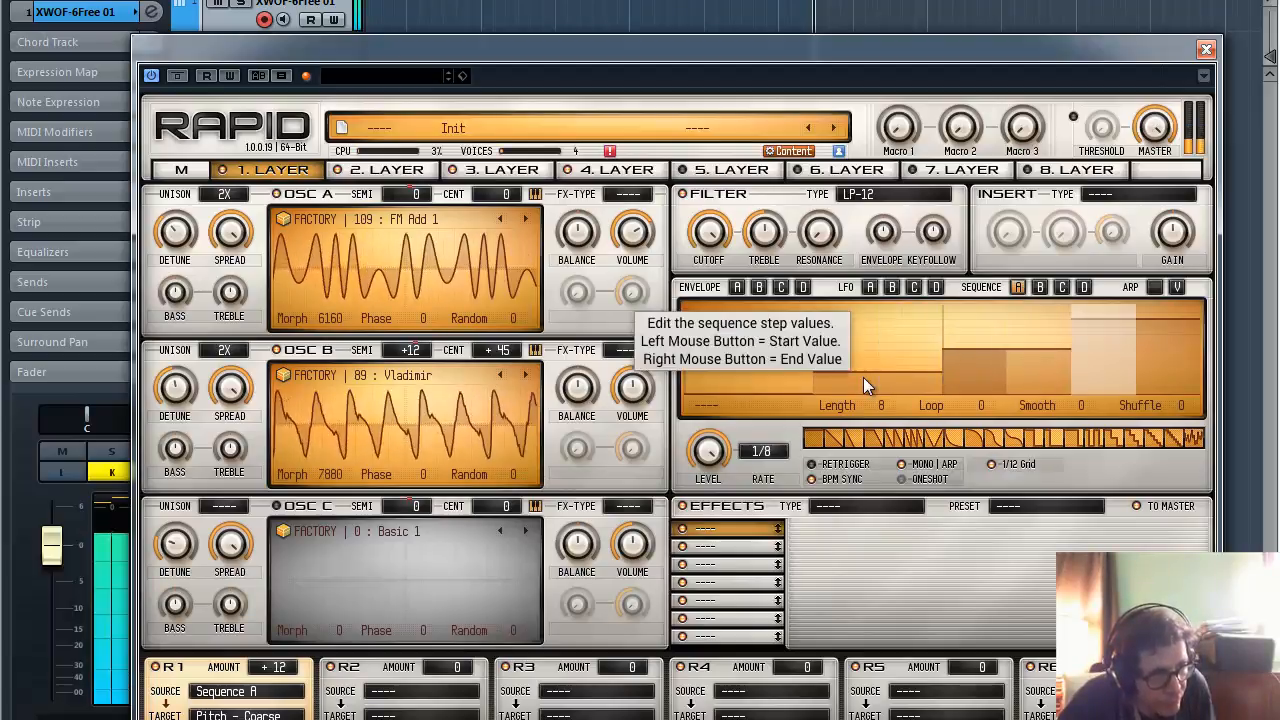
click(975, 354)
click(1031, 353)
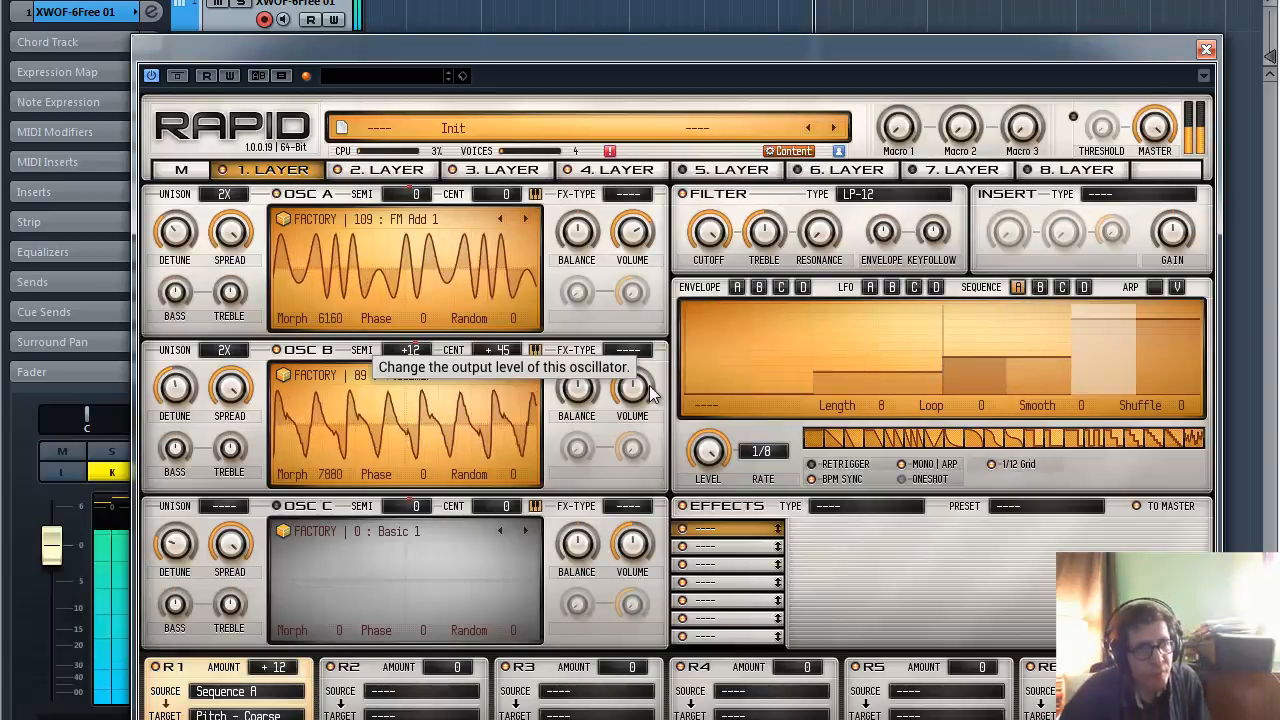
Lower sequence A's last two steps to a matching level at about 60 percent height.
click(1095, 331)
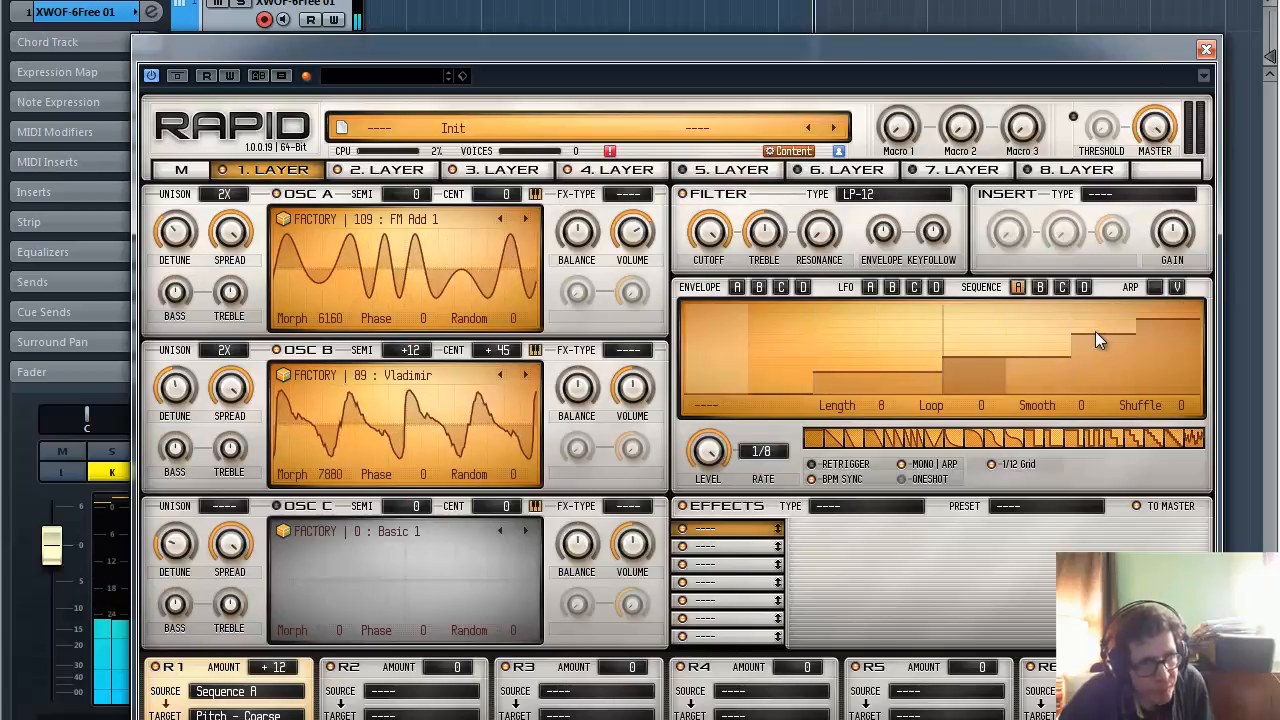
click(1165, 320)
click(1165, 329)
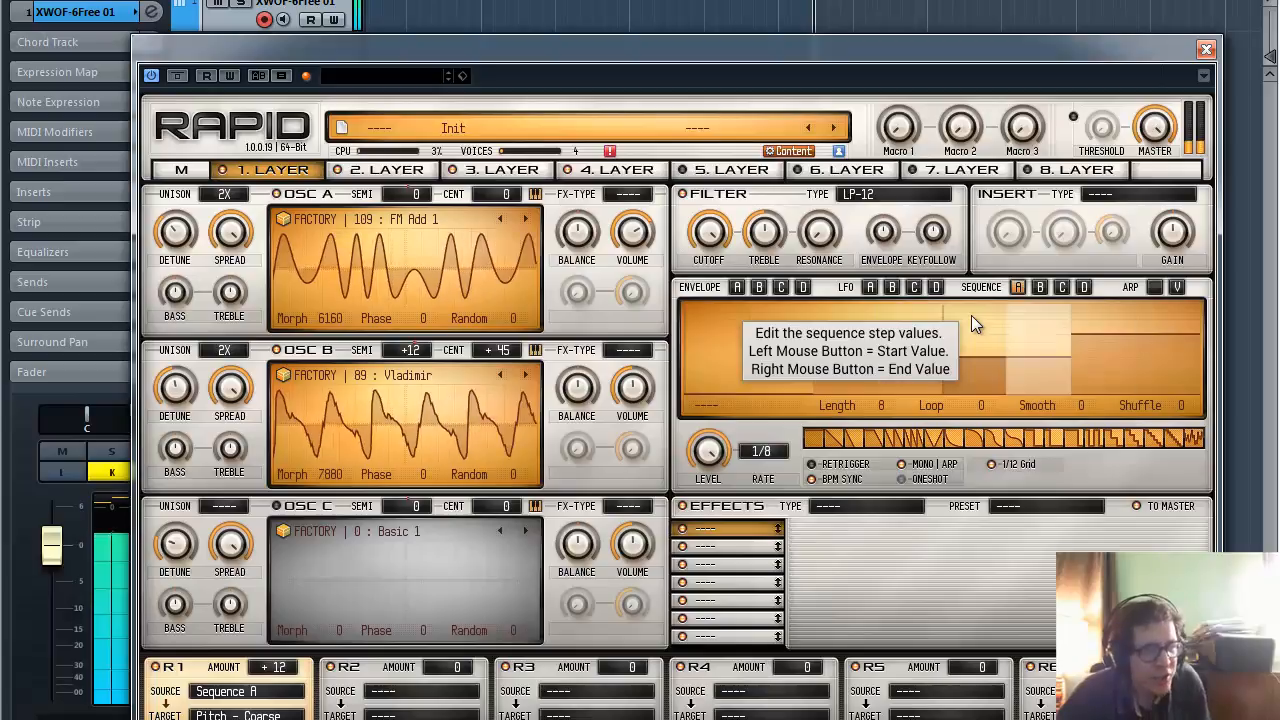
click(1116, 339)
click(1174, 335)
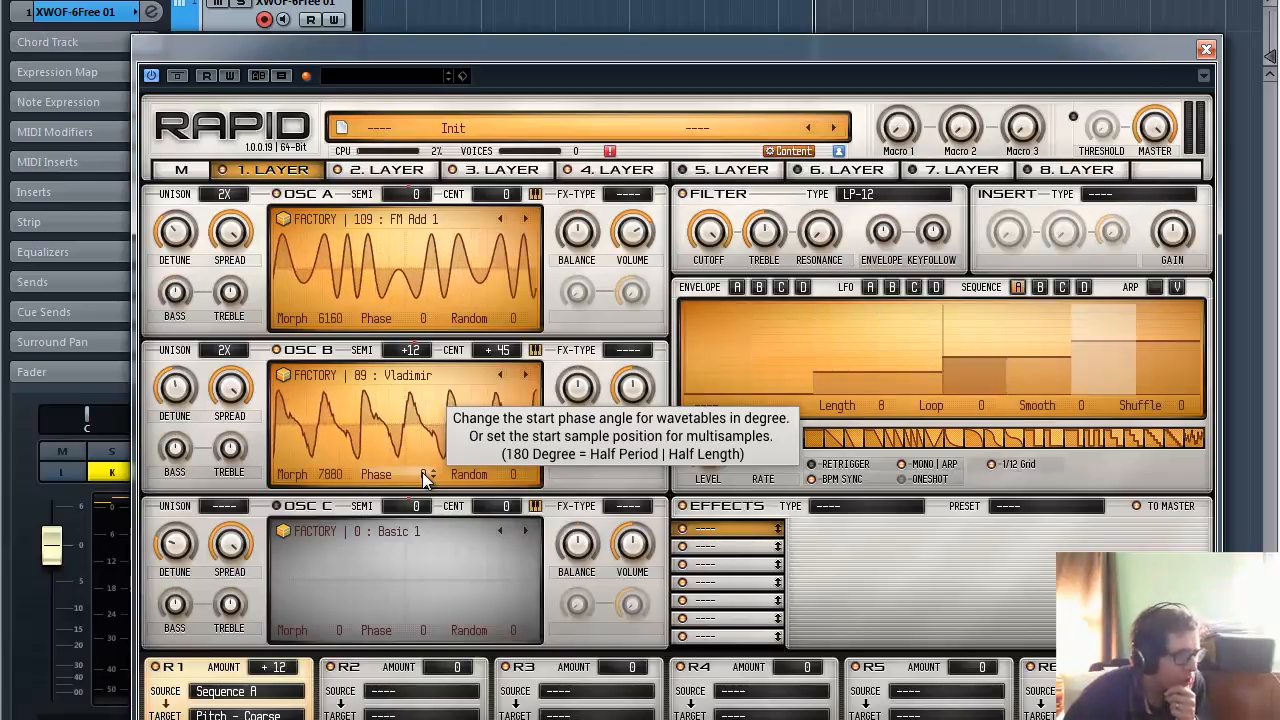
Route LFO A to oscillator A's Morph in modulation slot R2 with an amount of -35.
click(870, 285)
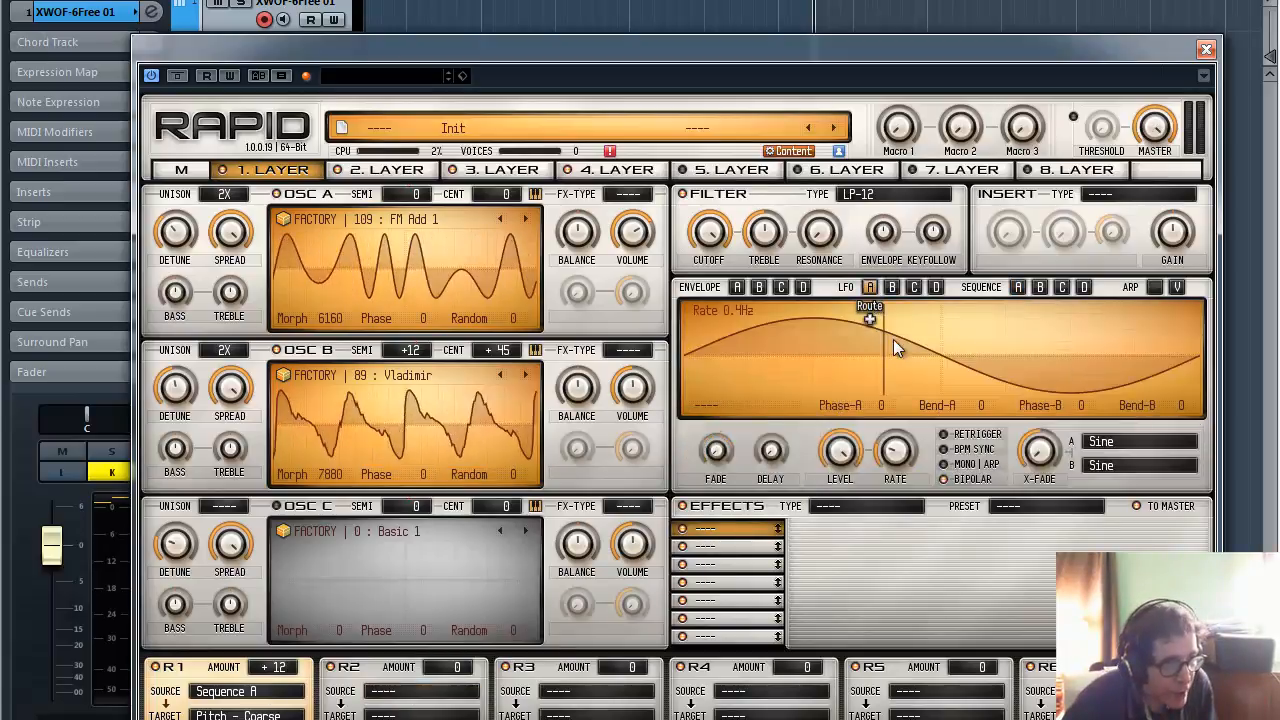
click(400, 690)
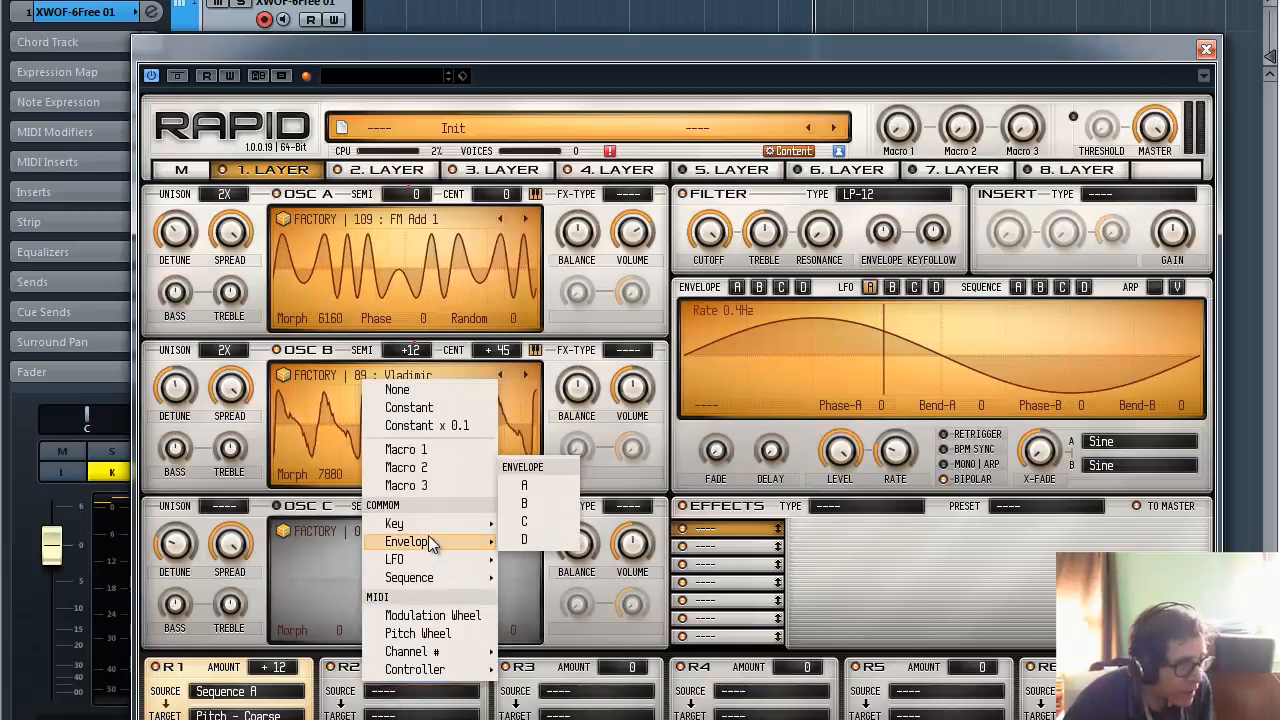
mouse_move(440, 557)
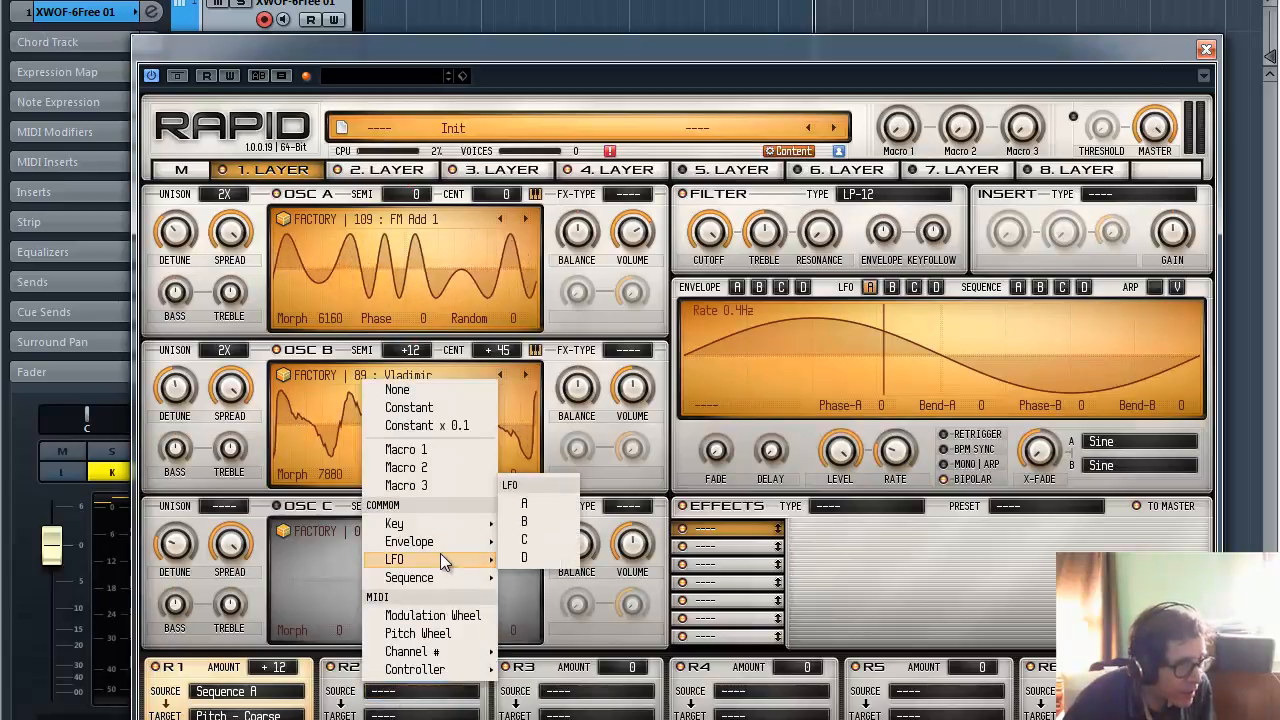
click(545, 502)
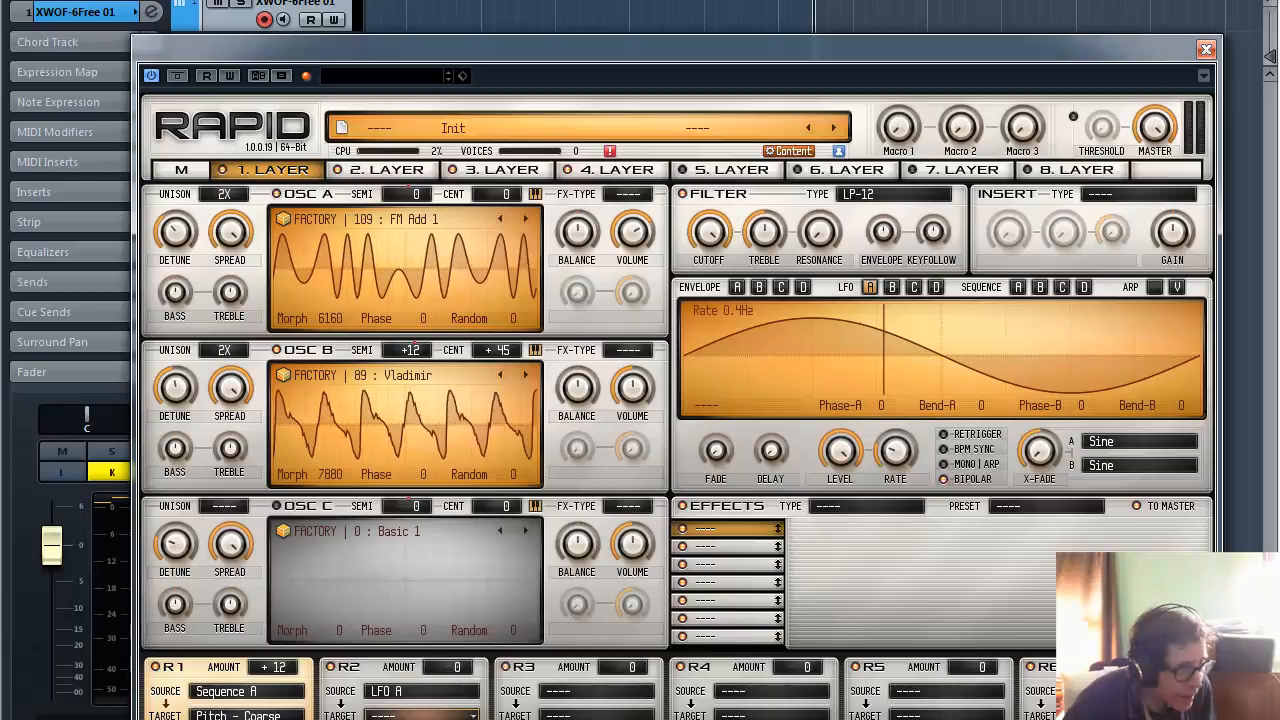
click(420, 714)
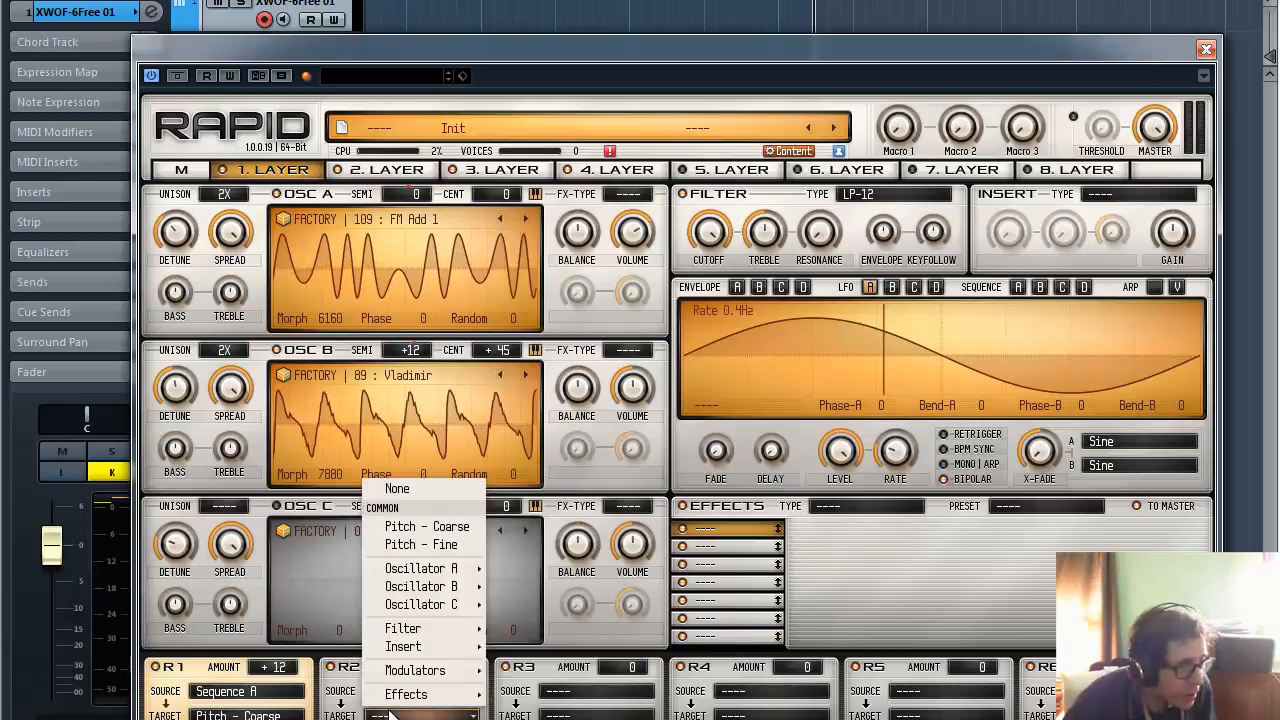
mouse_move(443, 575)
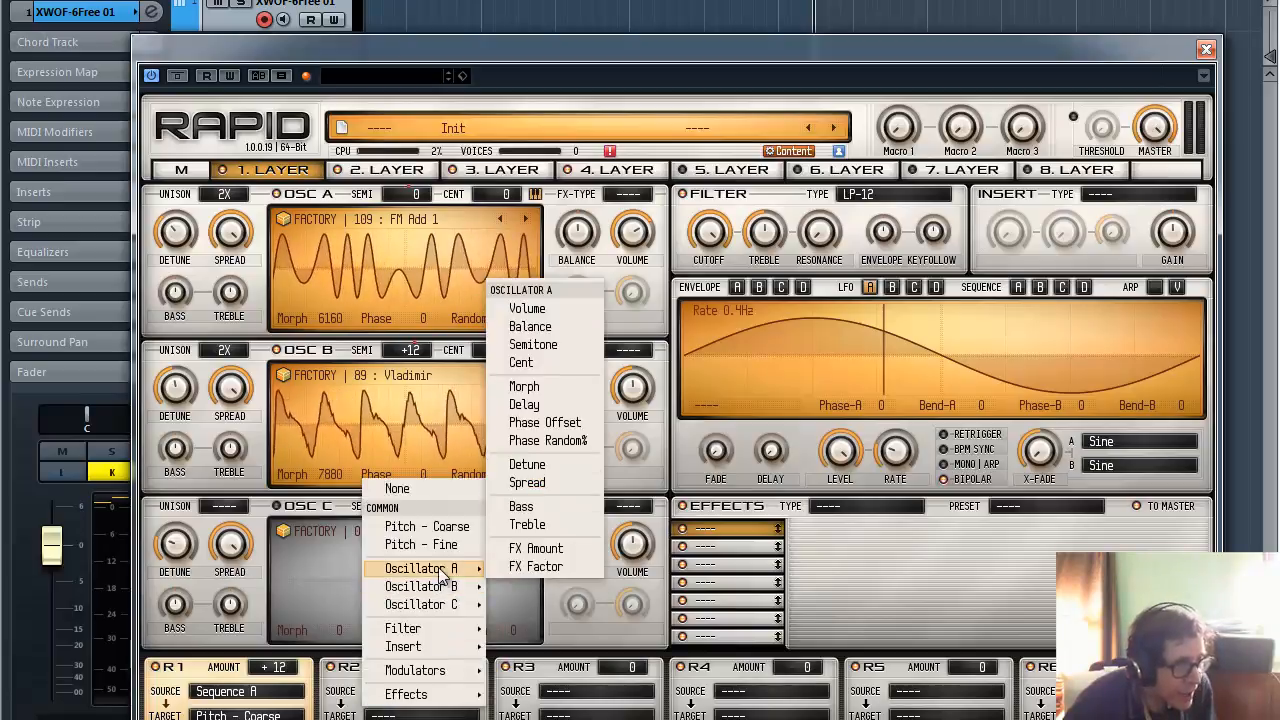
click(532, 389)
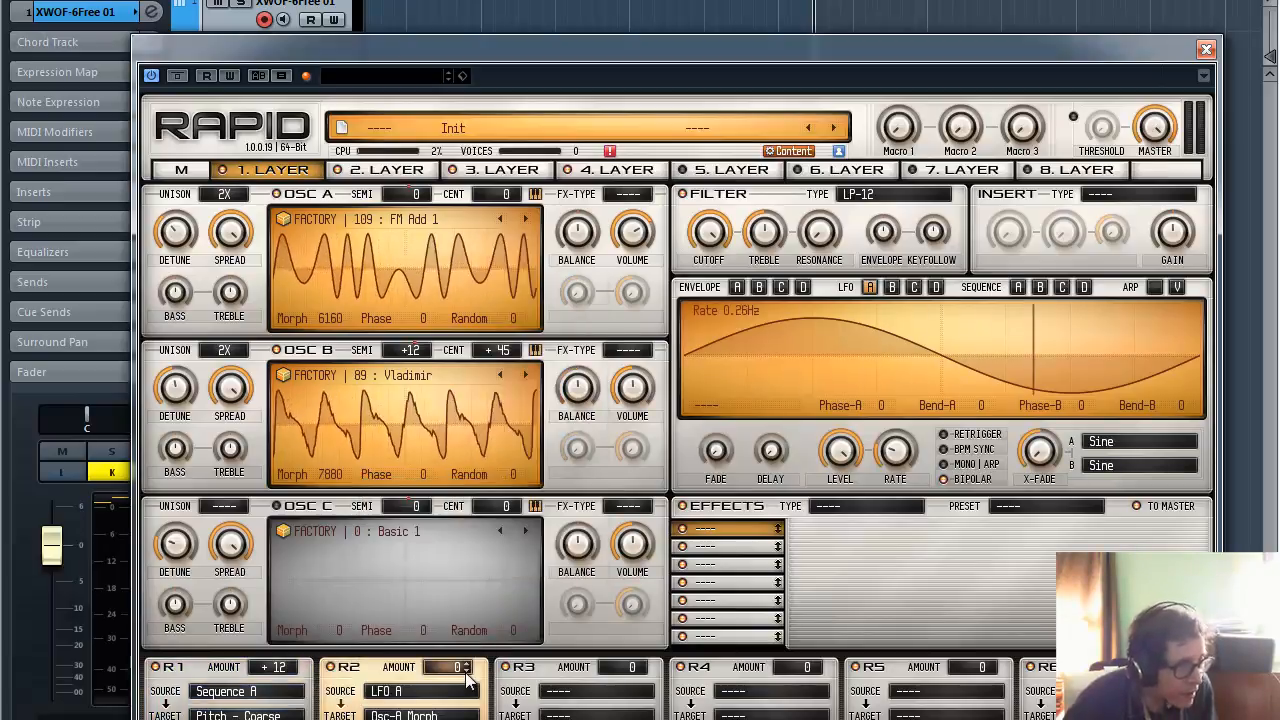
drag(467, 666, 467, 719)
drag(451, 675, 452, 680)
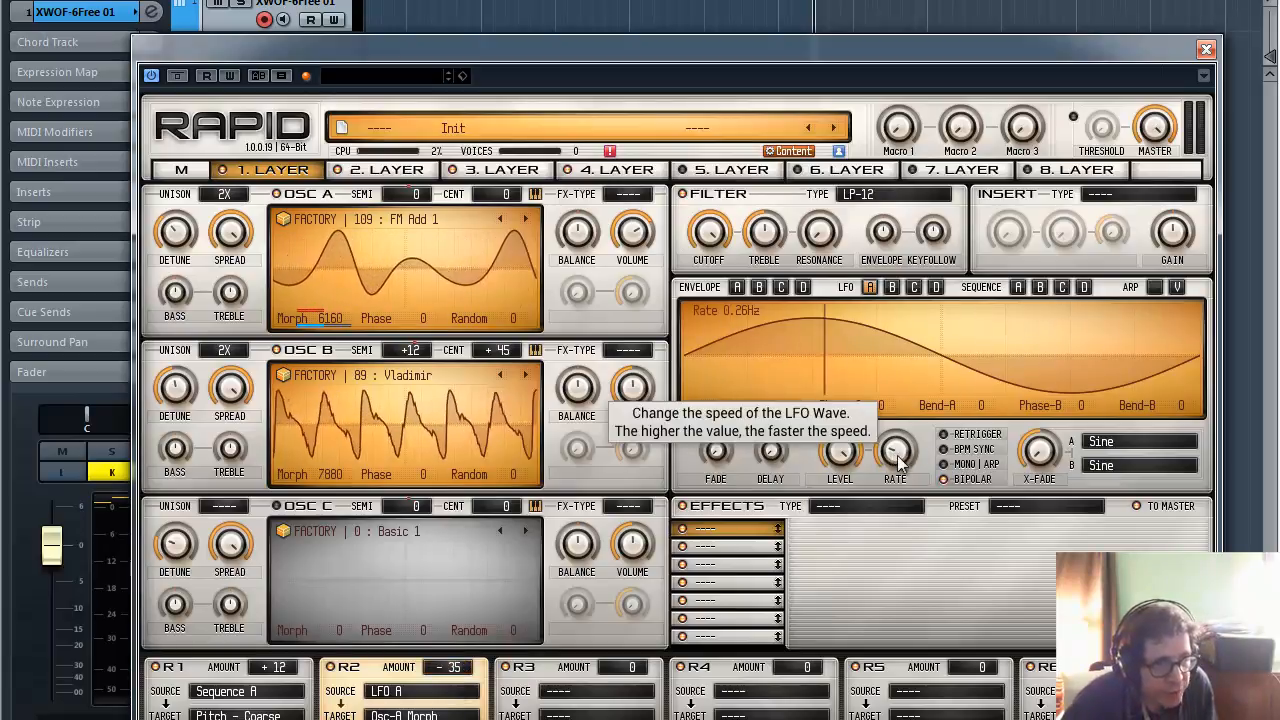
Enable BPM Sync for LFO A and set its rate to 1/2.
scroll(898, 455, down, 3)
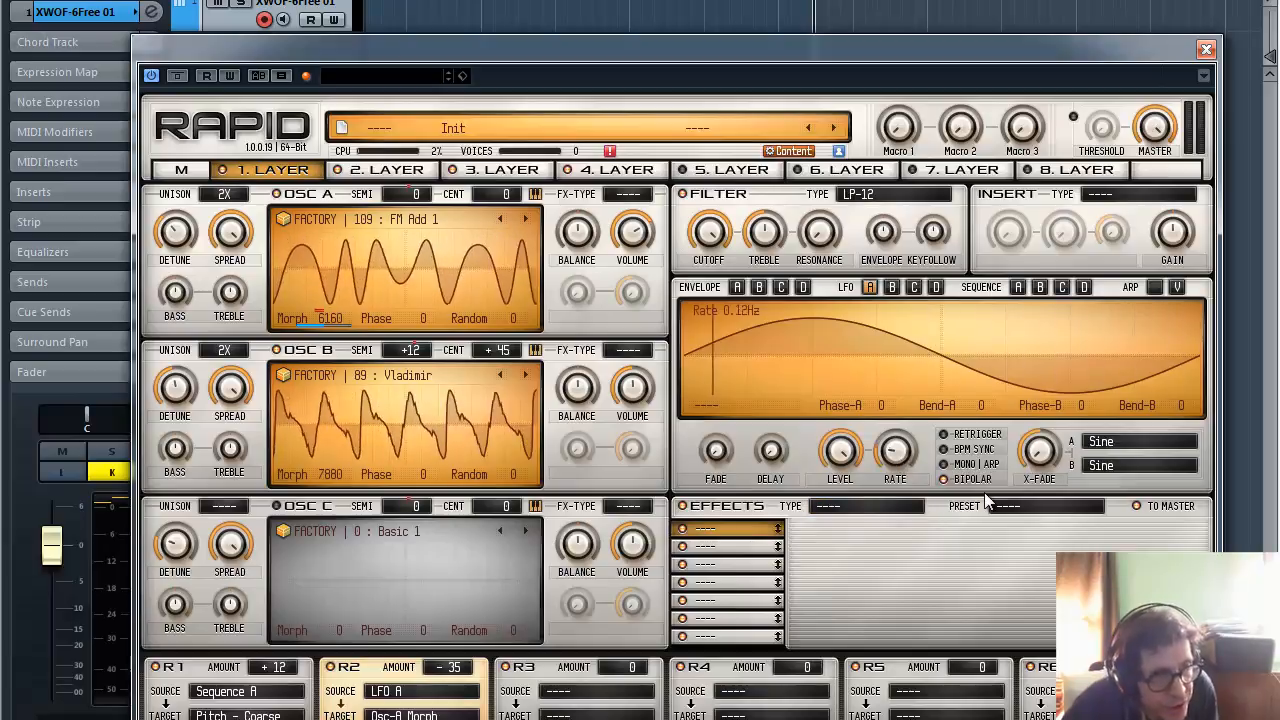
click(944, 449)
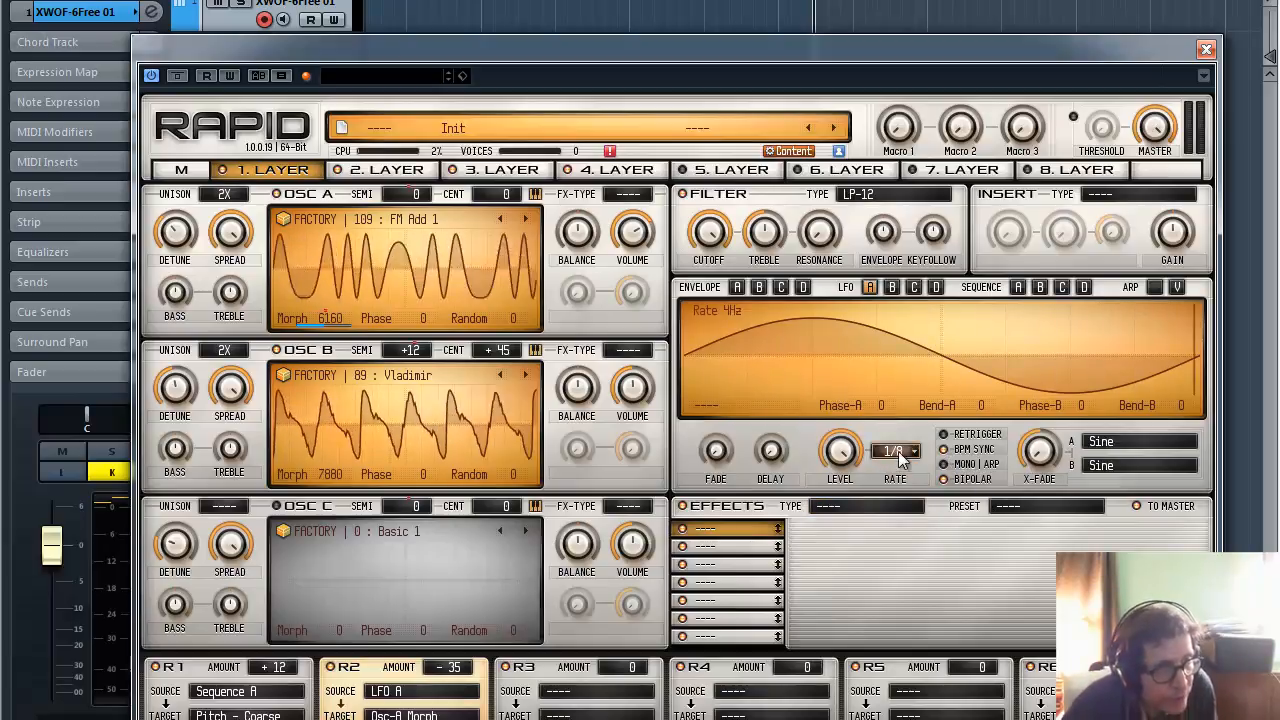
click(893, 451)
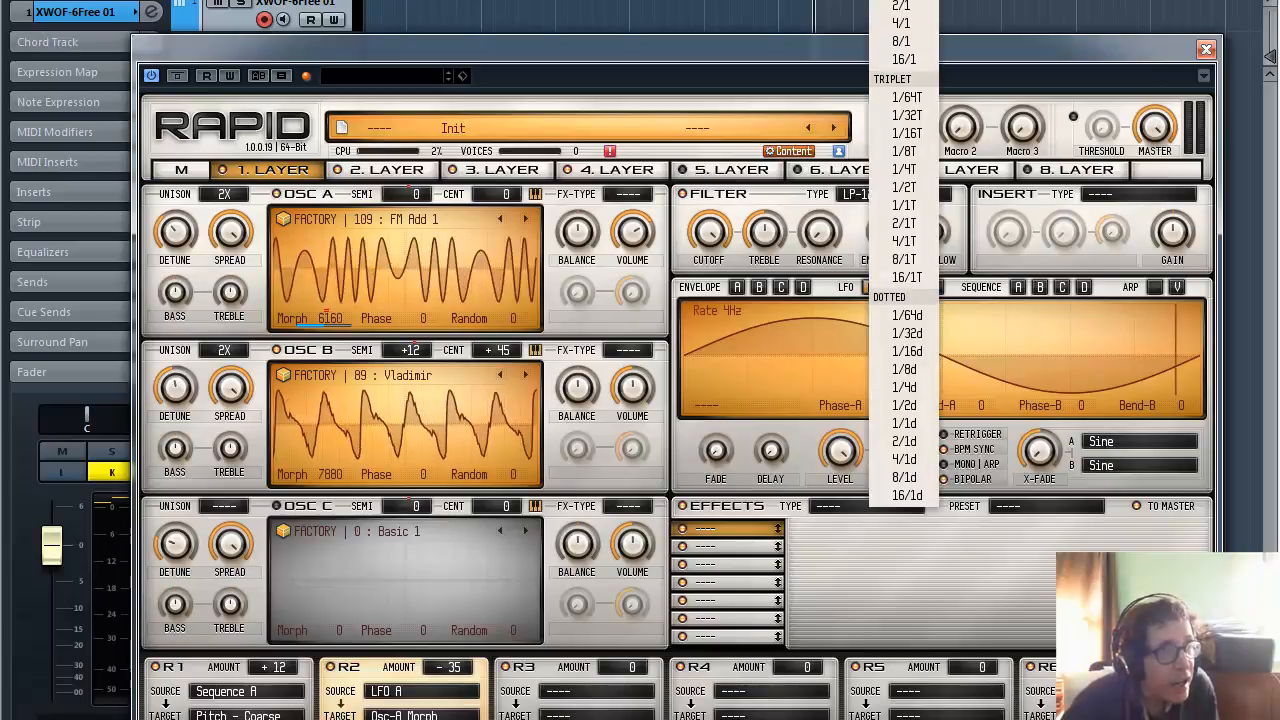
click(912, 3)
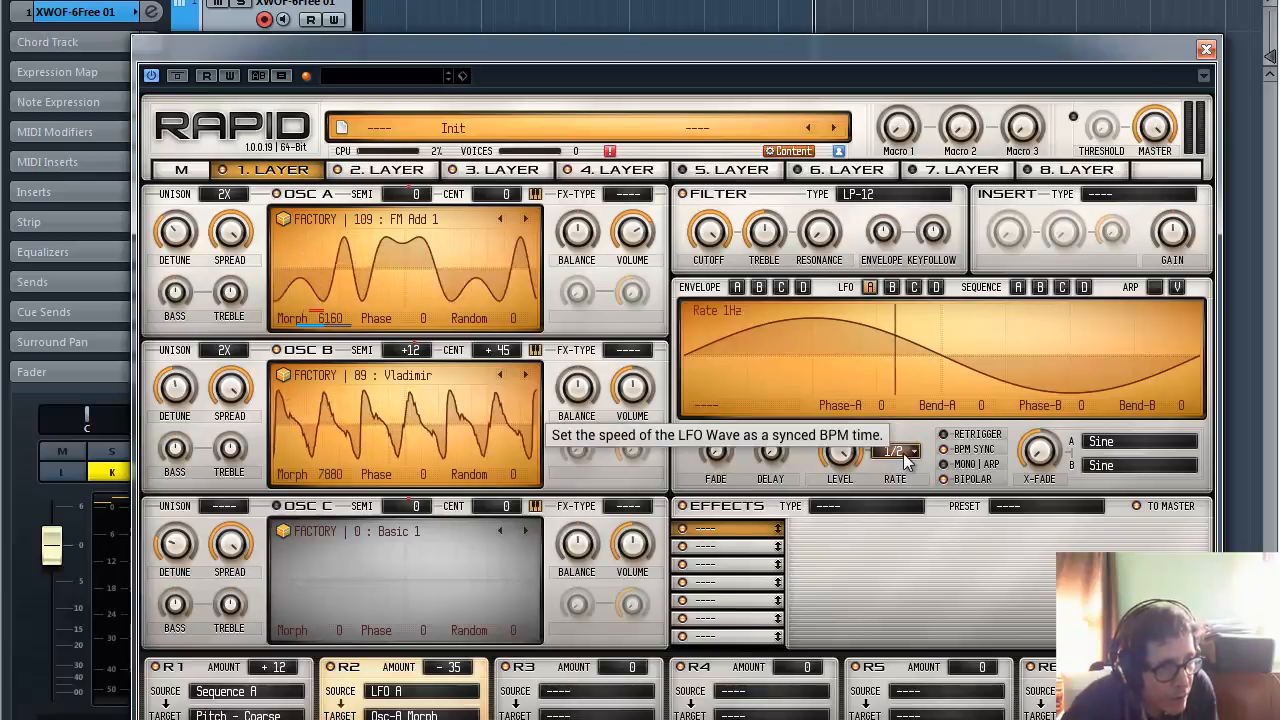
Slow LFO A's synced rate, trying 2/1 and settling on 4/1.
click(900, 453)
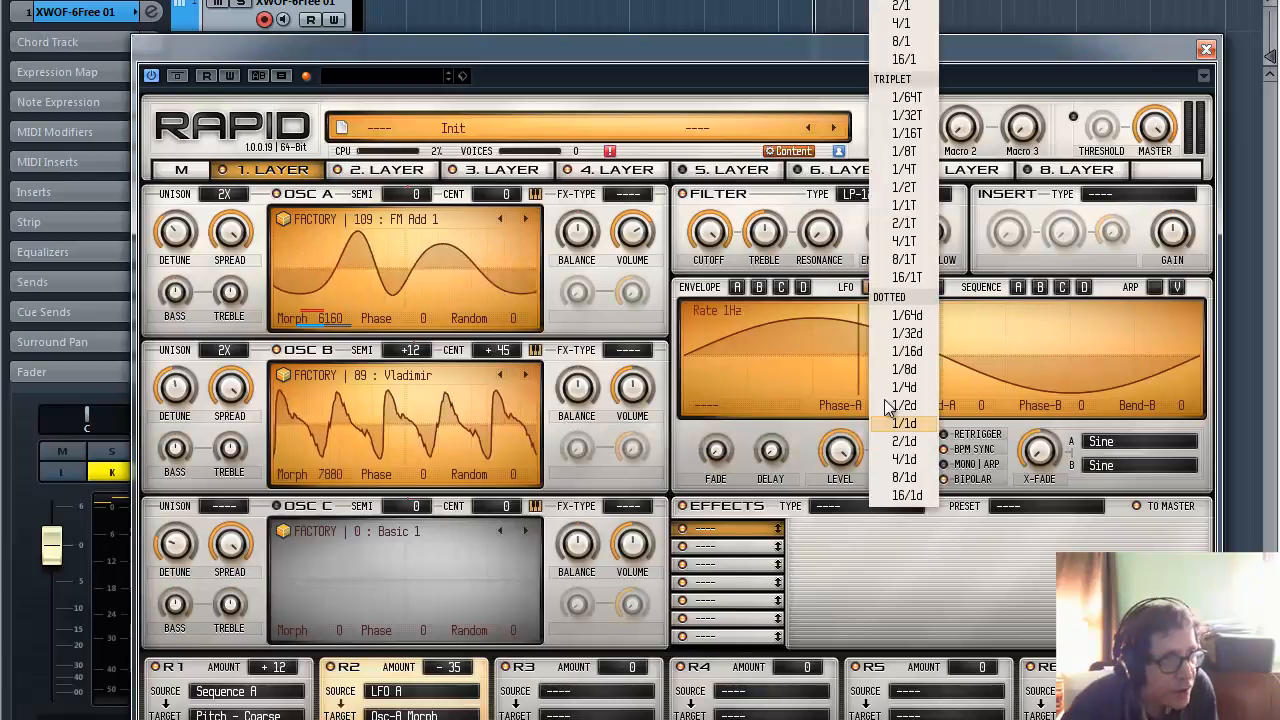
click(900, 8)
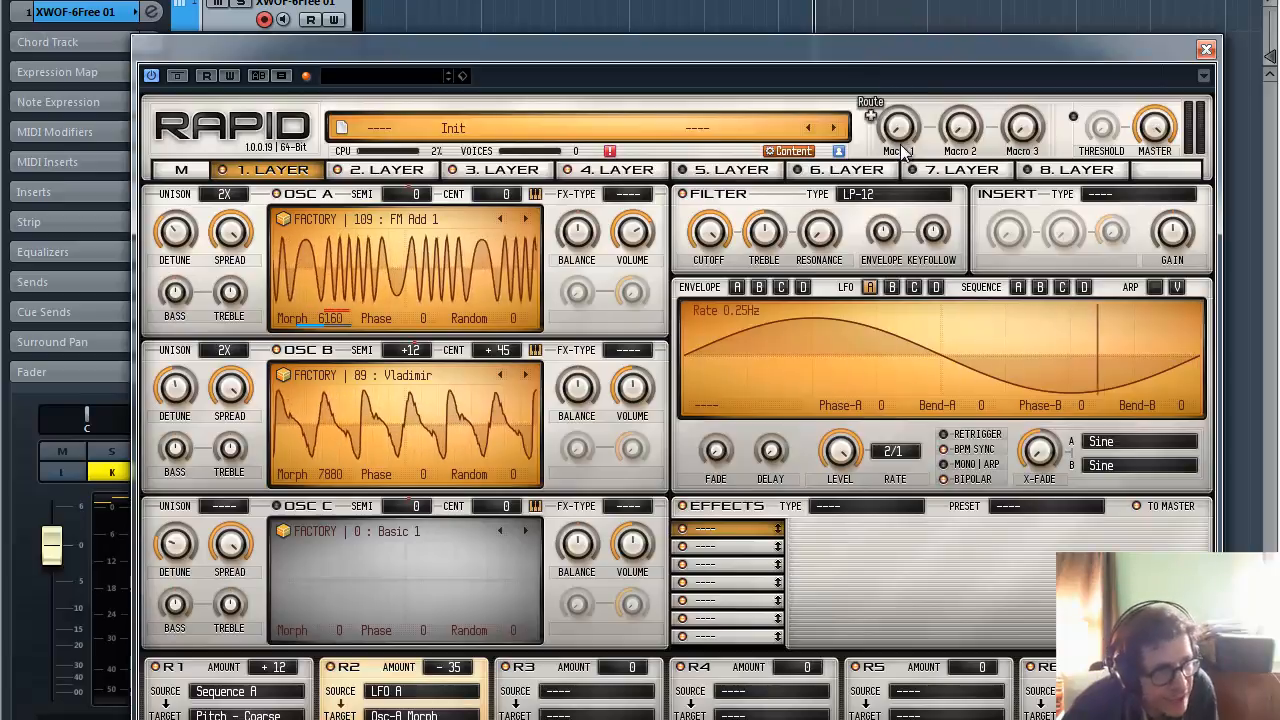
click(912, 453)
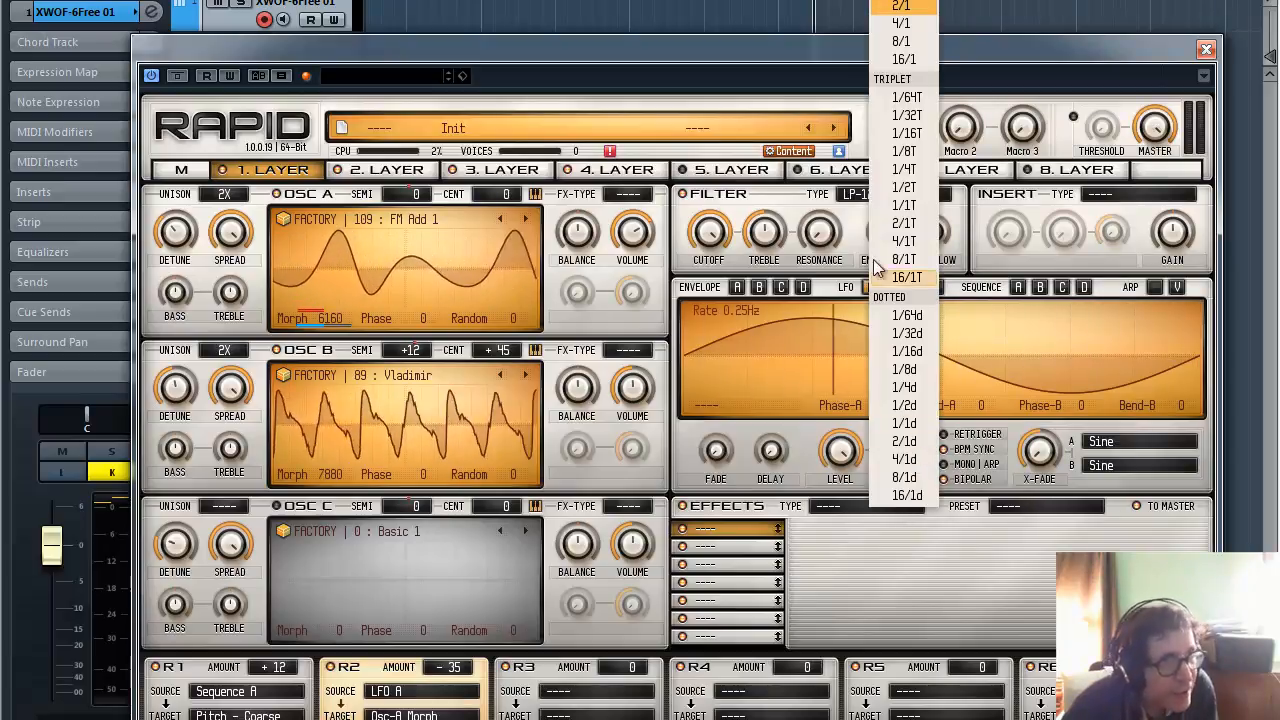
click(901, 23)
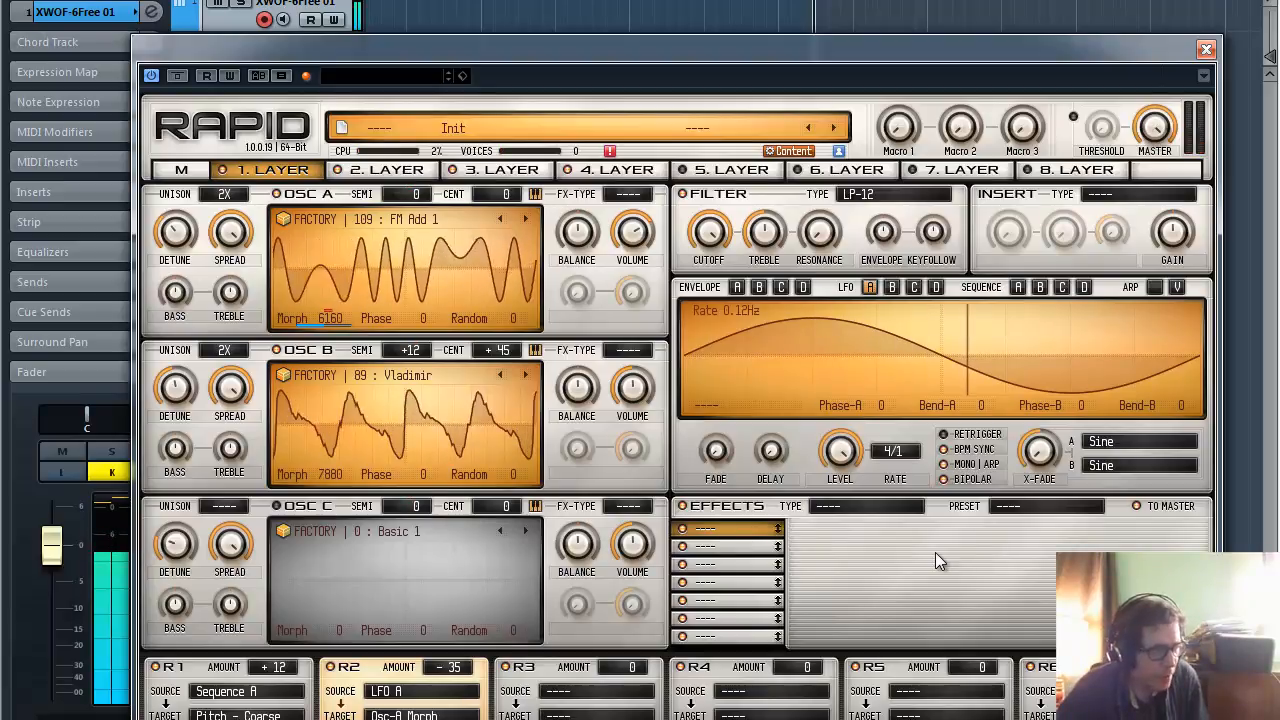
Route LFO B to oscillator A's Morph in modulation slot R3.
click(588, 700)
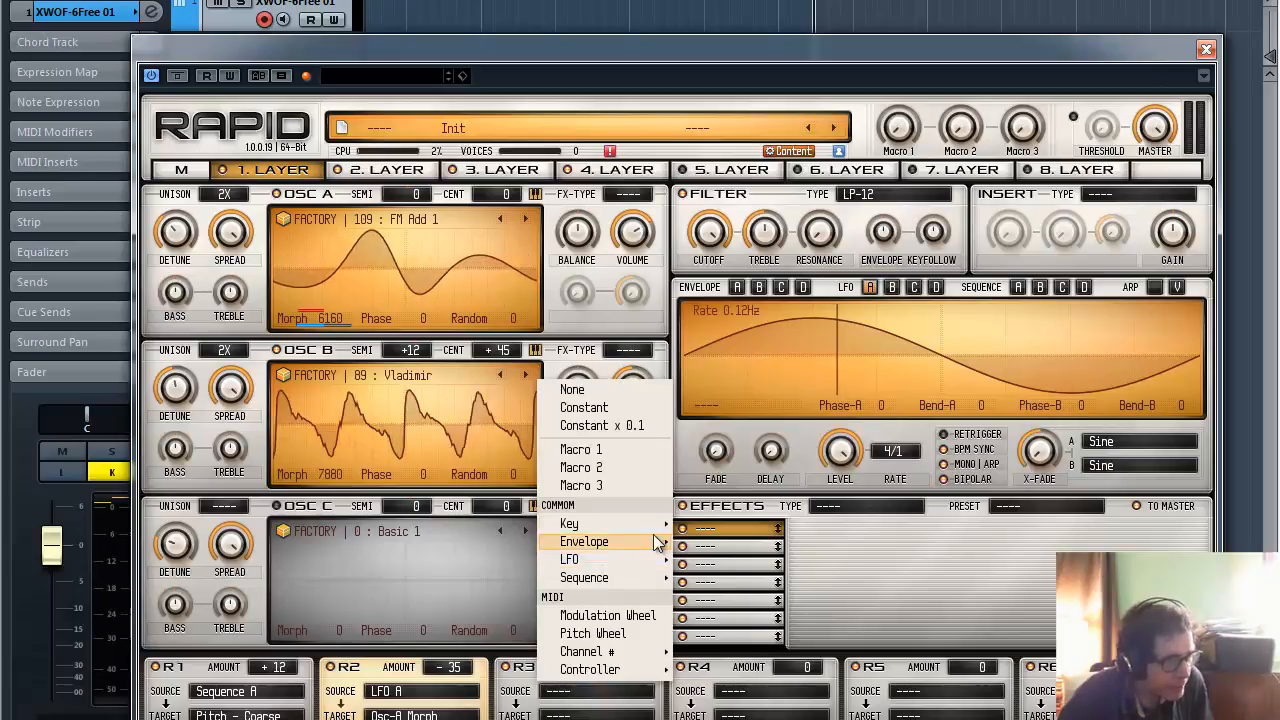
mouse_move(634, 566)
click(712, 519)
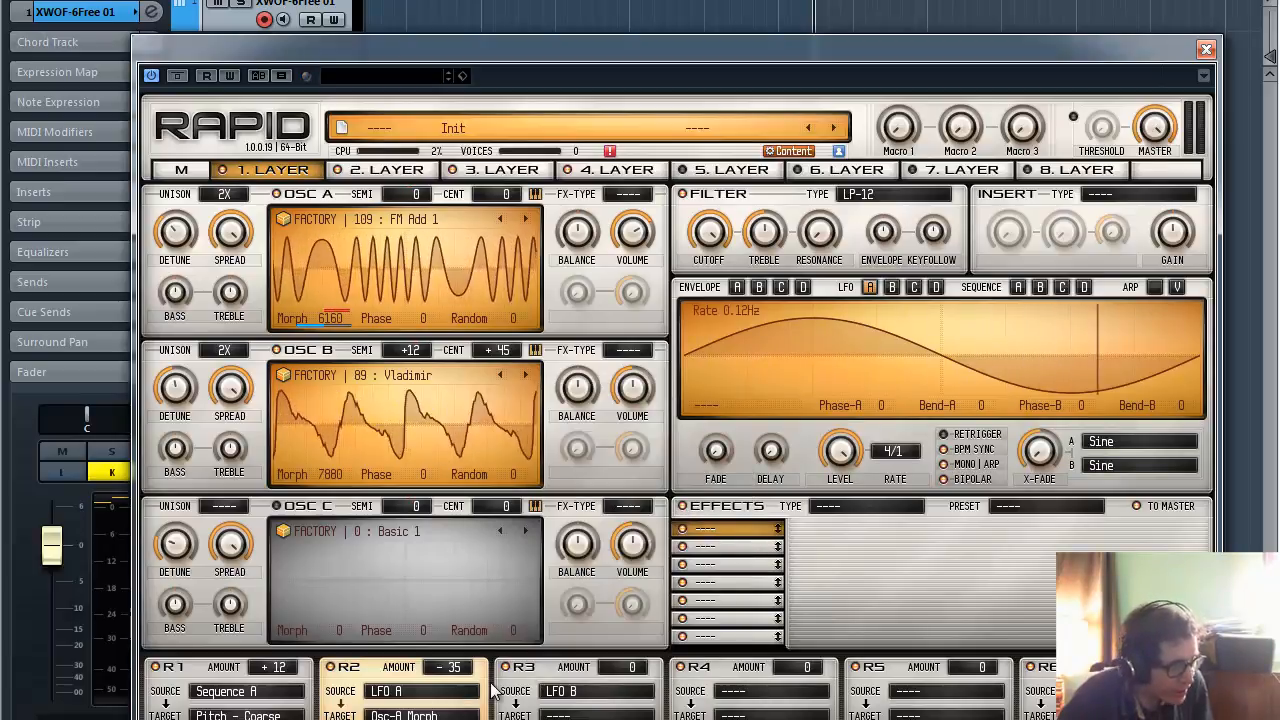
click(583, 710)
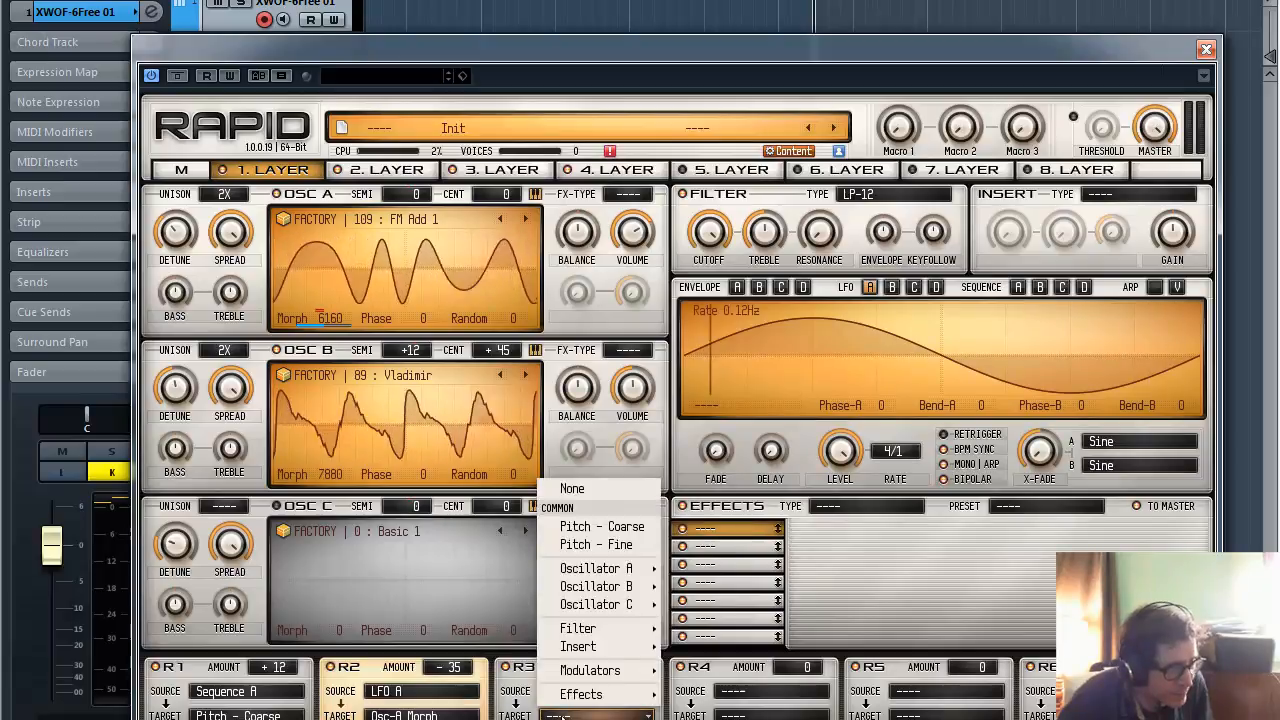
mouse_move(612, 585)
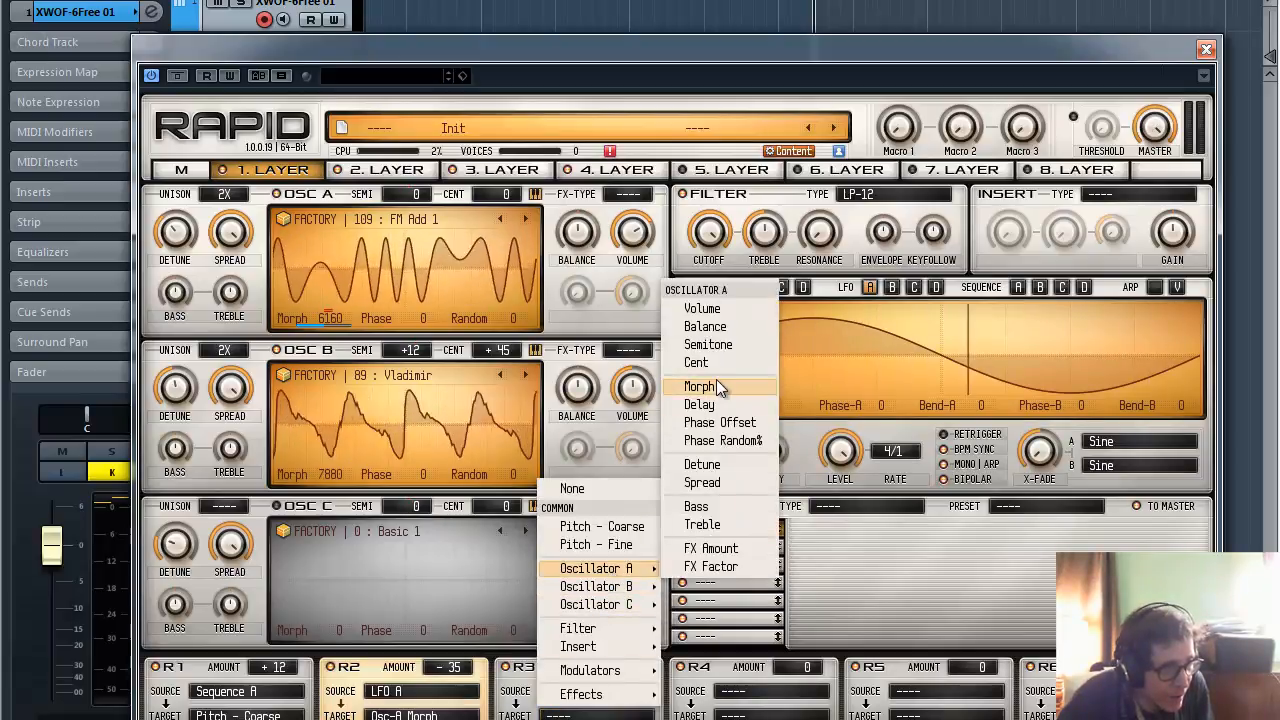
click(716, 388)
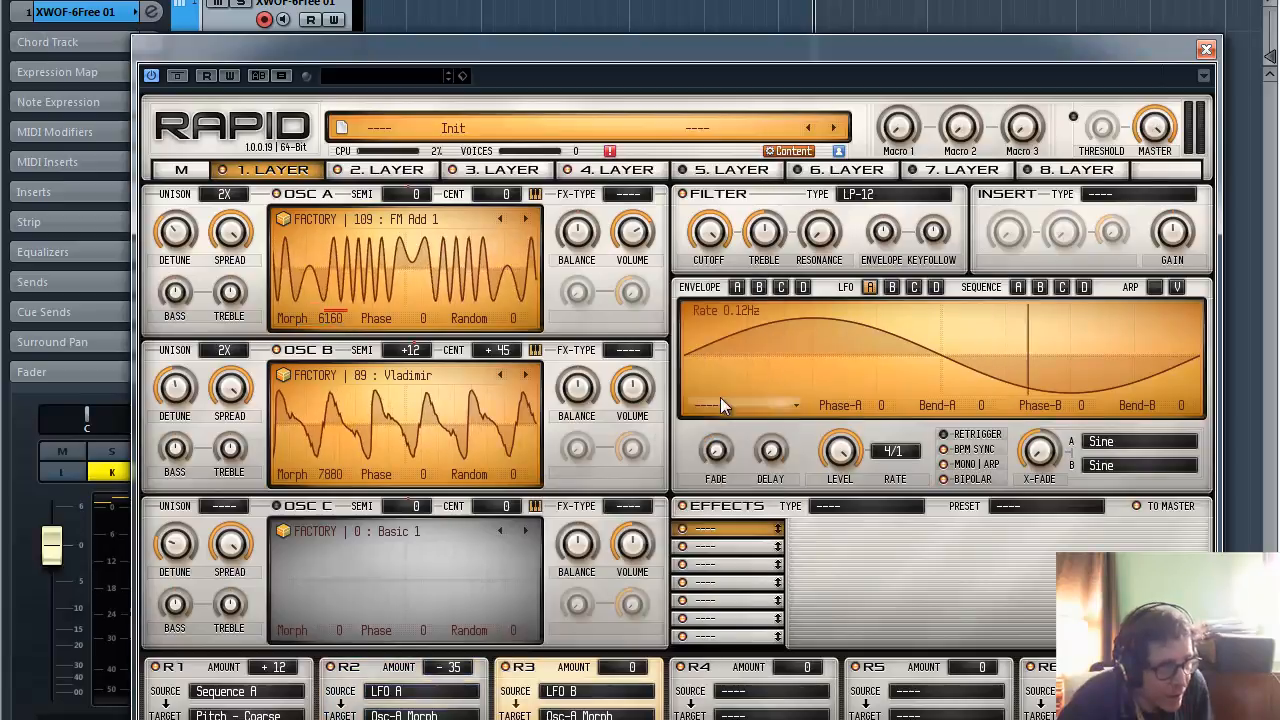
Enable BPM Sync for LFO B at a rate of 2/1 and set modulation slot R3's amount to -50.
click(892, 288)
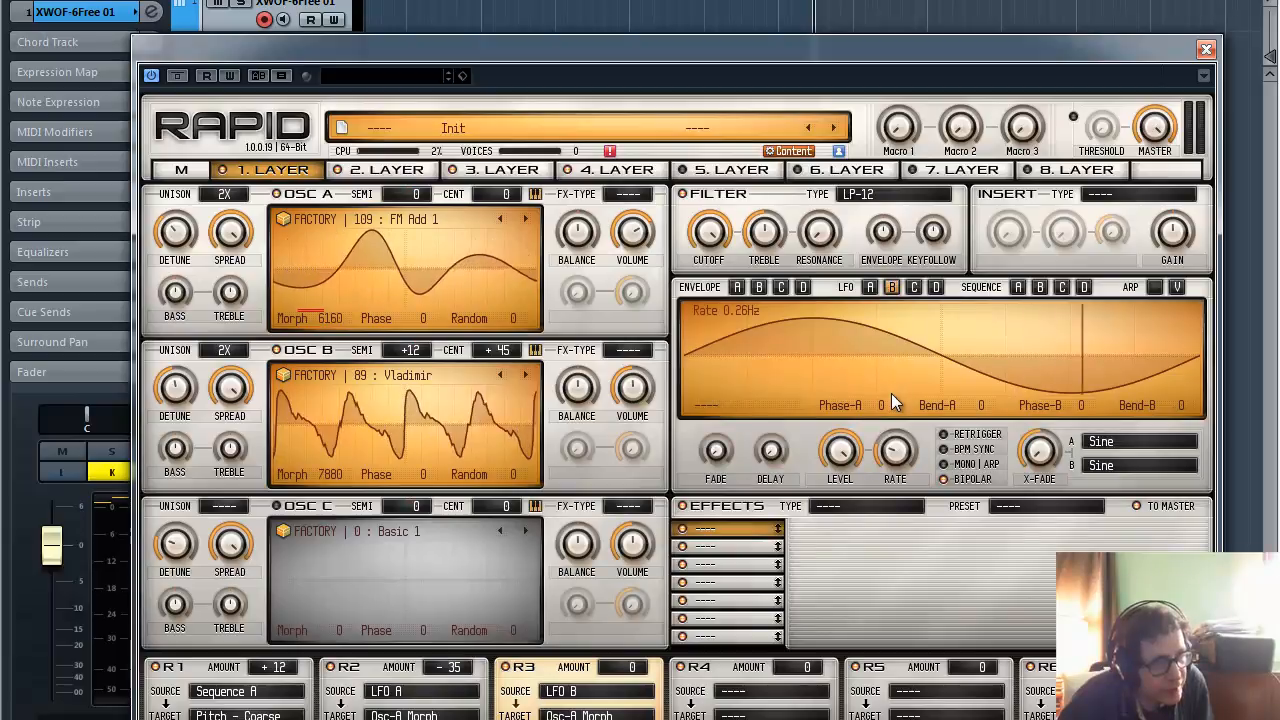
click(941, 450)
click(900, 451)
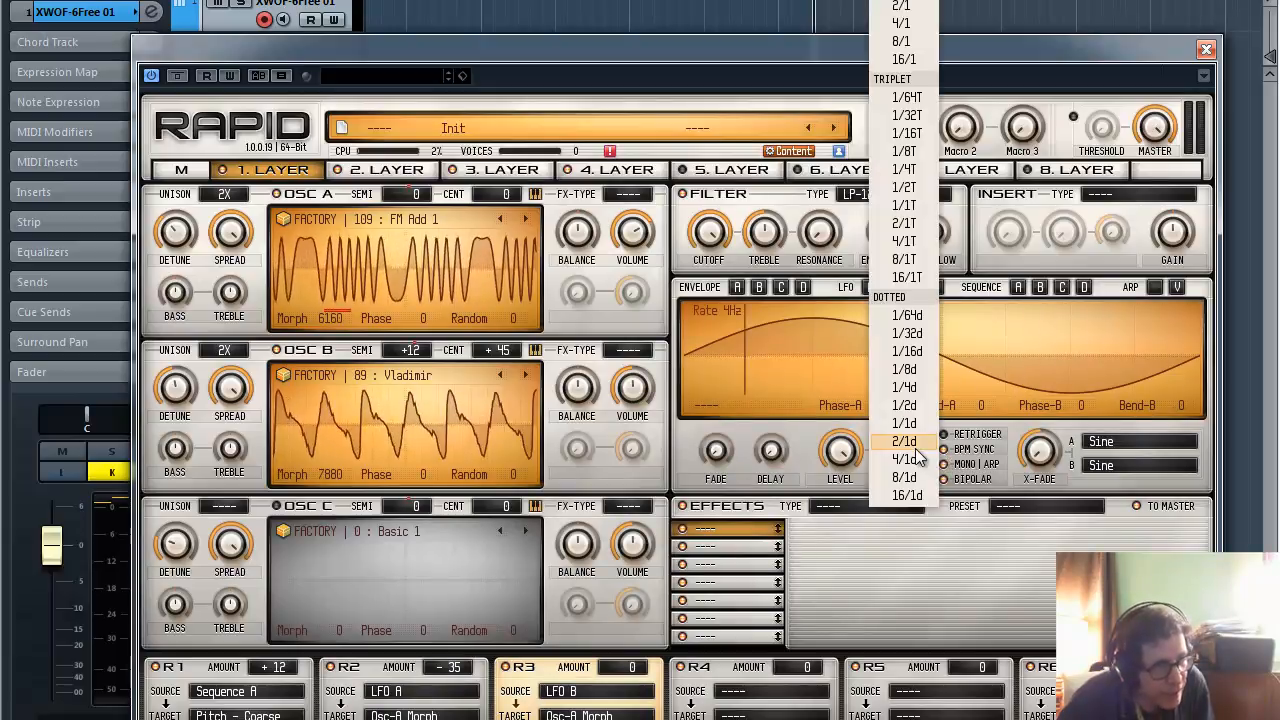
click(901, 6)
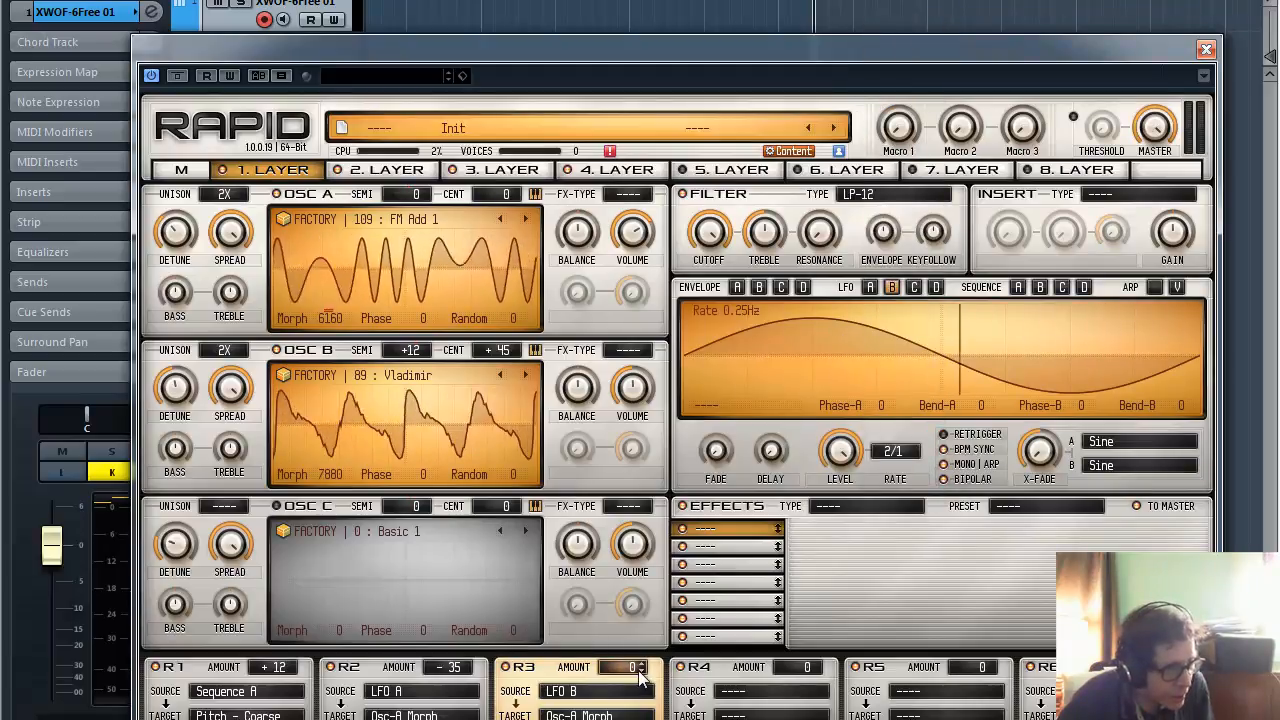
drag(638, 670, 628, 691)
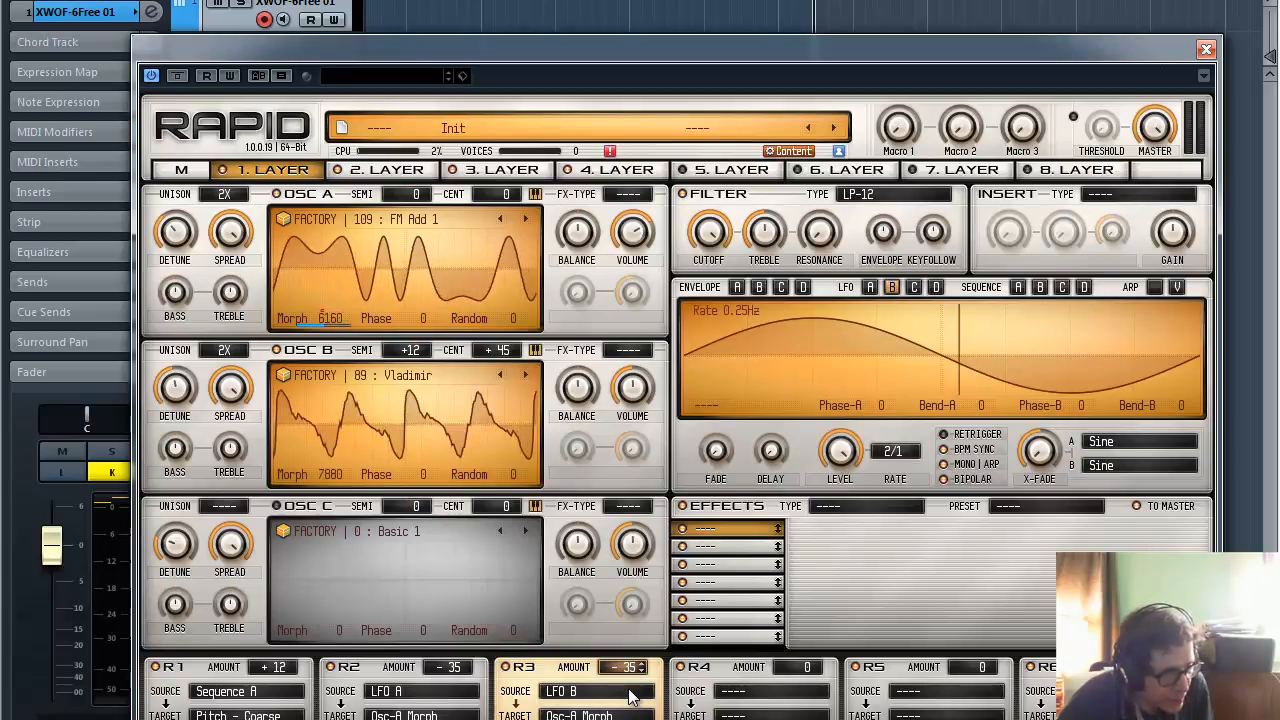
drag(628, 691, 630, 719)
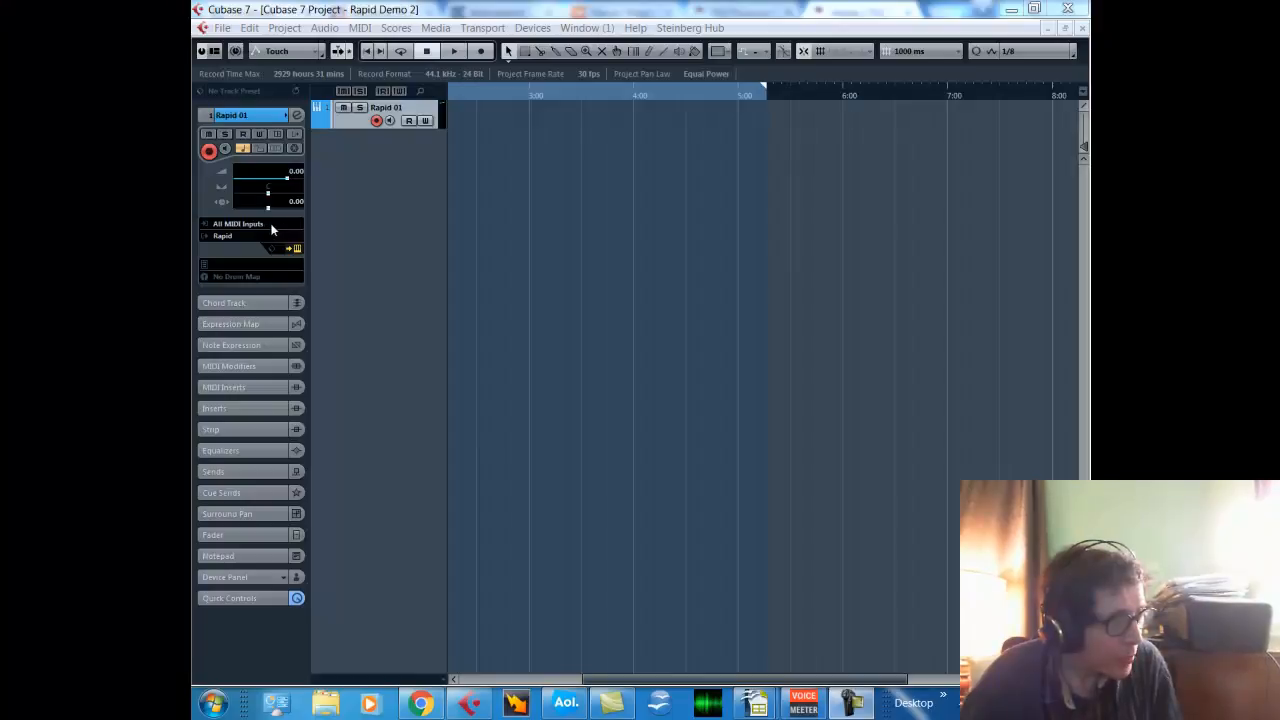
Open the Rapid instrument window from its track and set the track's MIDI input to Axiom AIR 49 MIDI In.
click(271, 245)
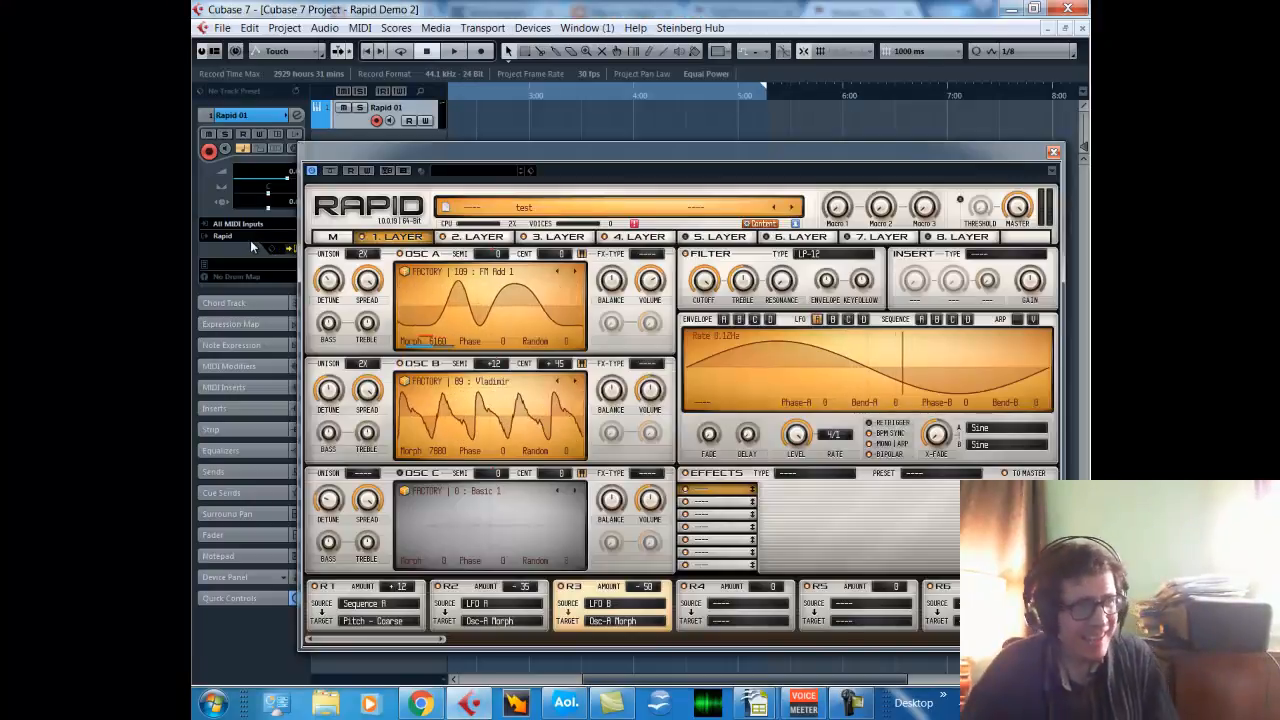
click(252, 224)
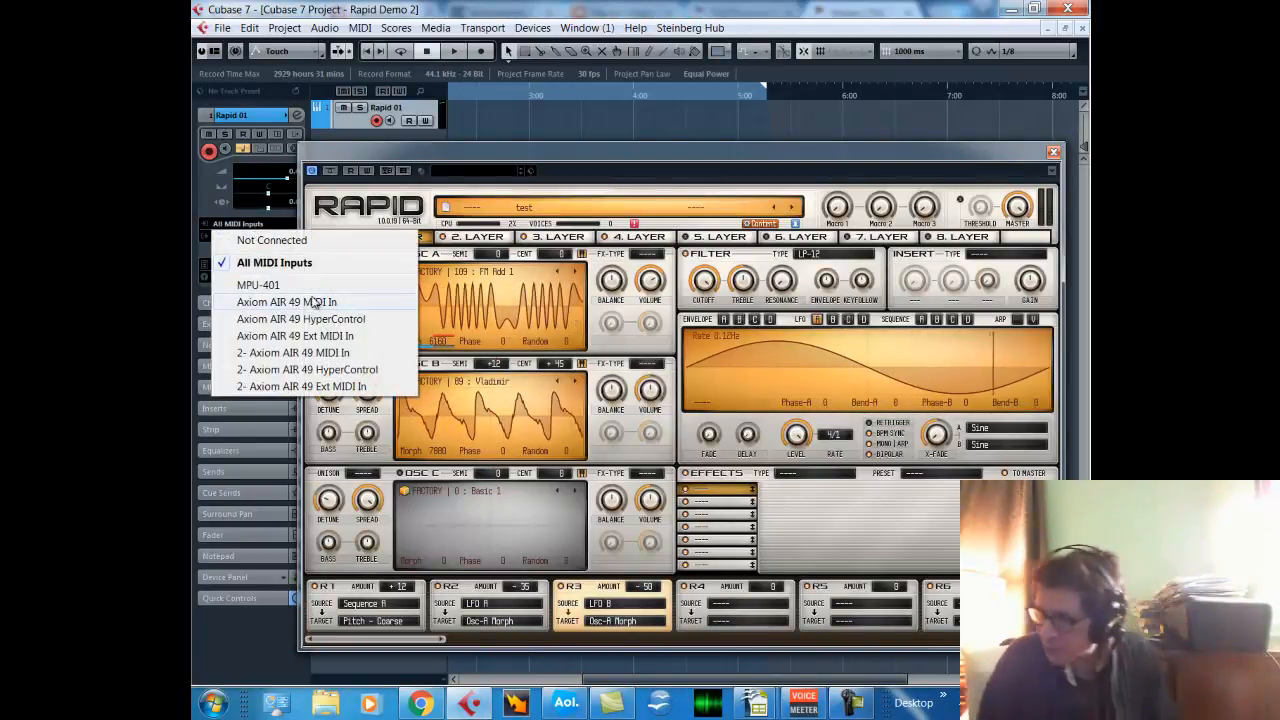
click(287, 301)
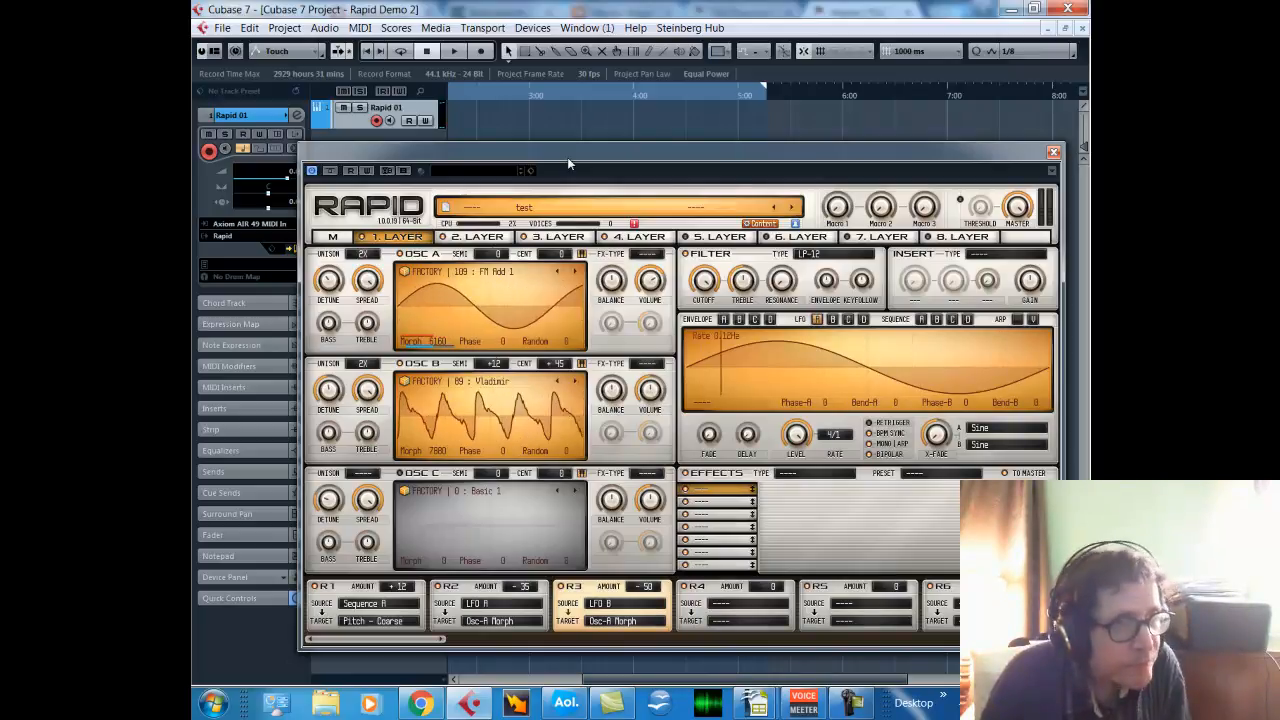
Add a Reverb to layer 1's first effect slot and load its M Staircase preset.
click(792, 476)
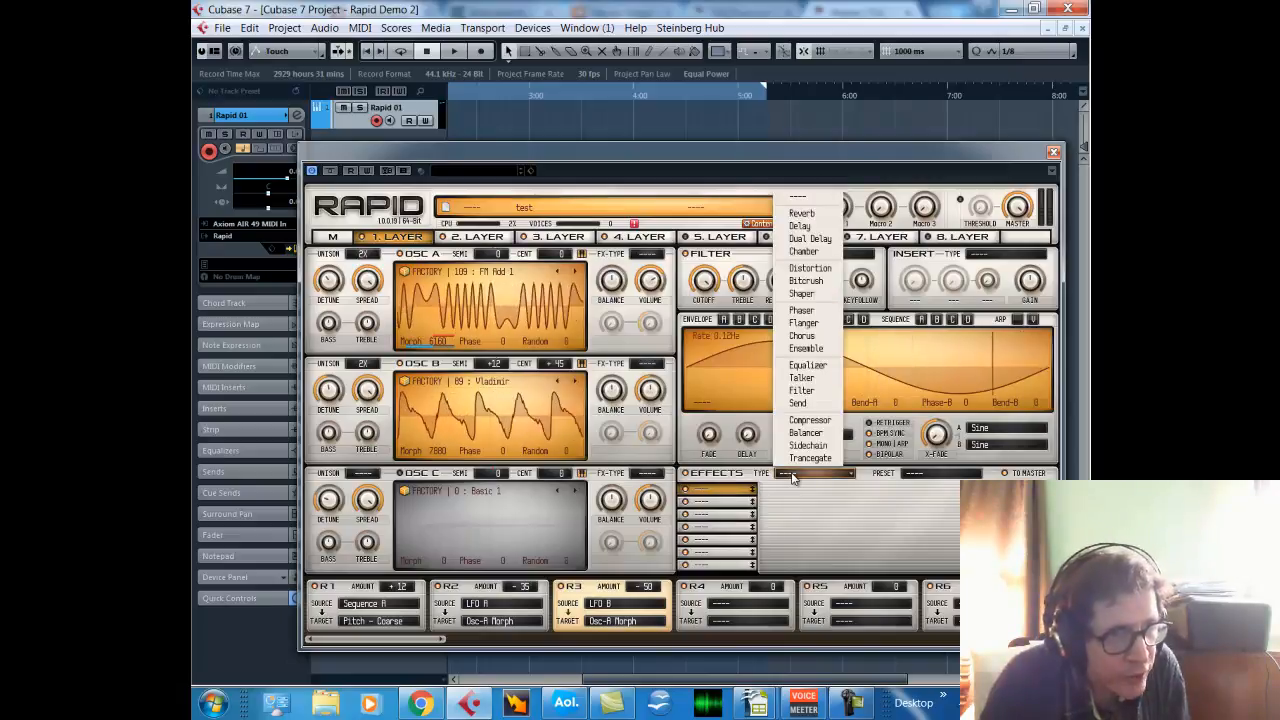
click(802, 214)
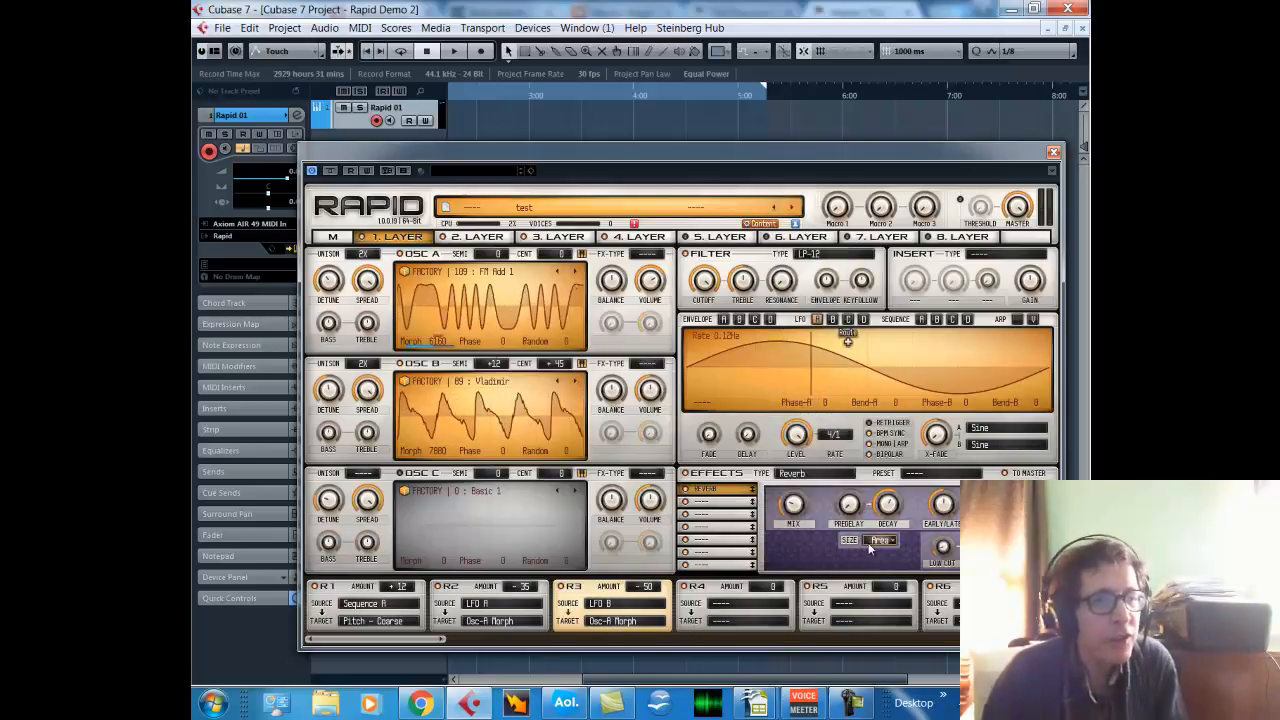
click(921, 476)
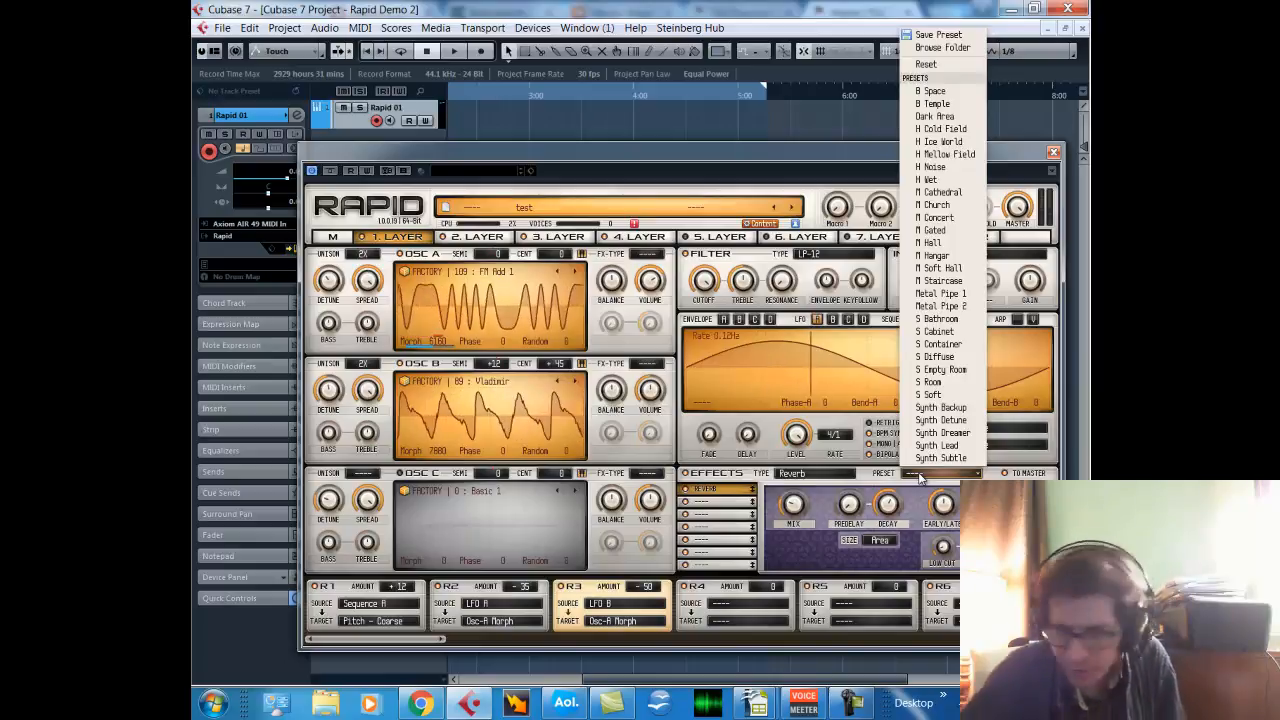
click(940, 281)
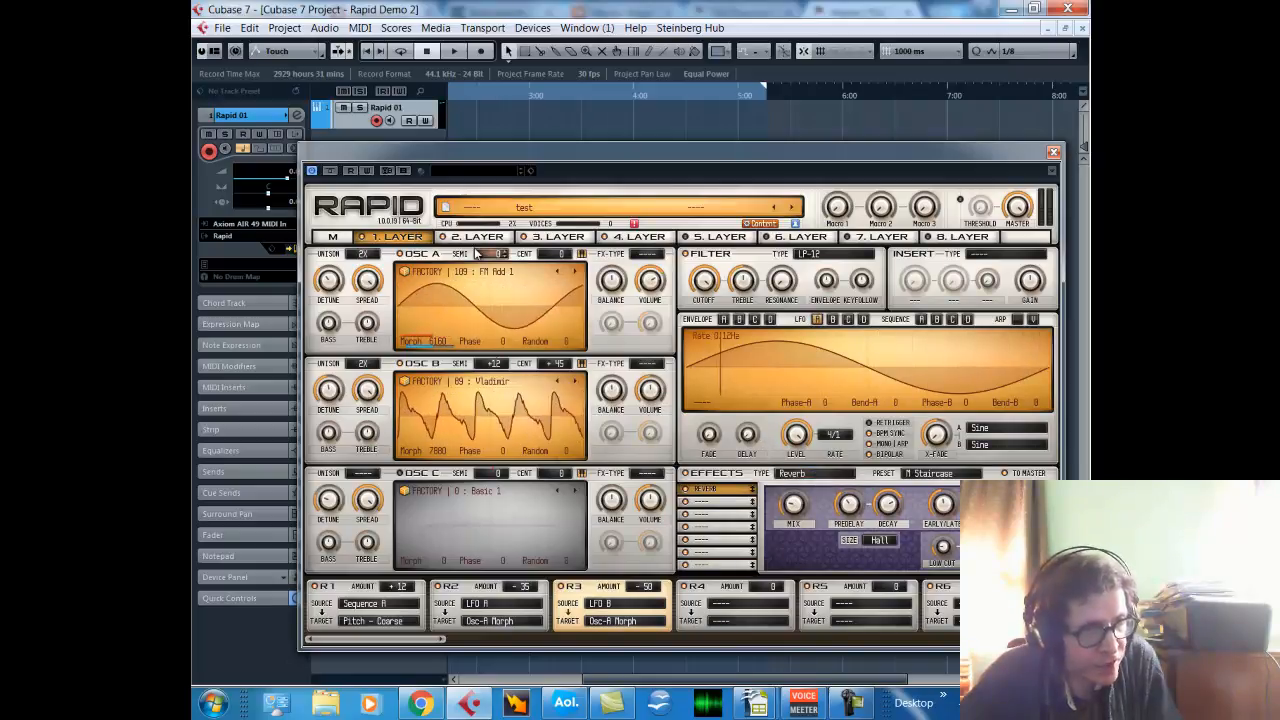
Add an Ensemble to layer 1's second effect slot and move it ahead of the Reverb.
click(731, 503)
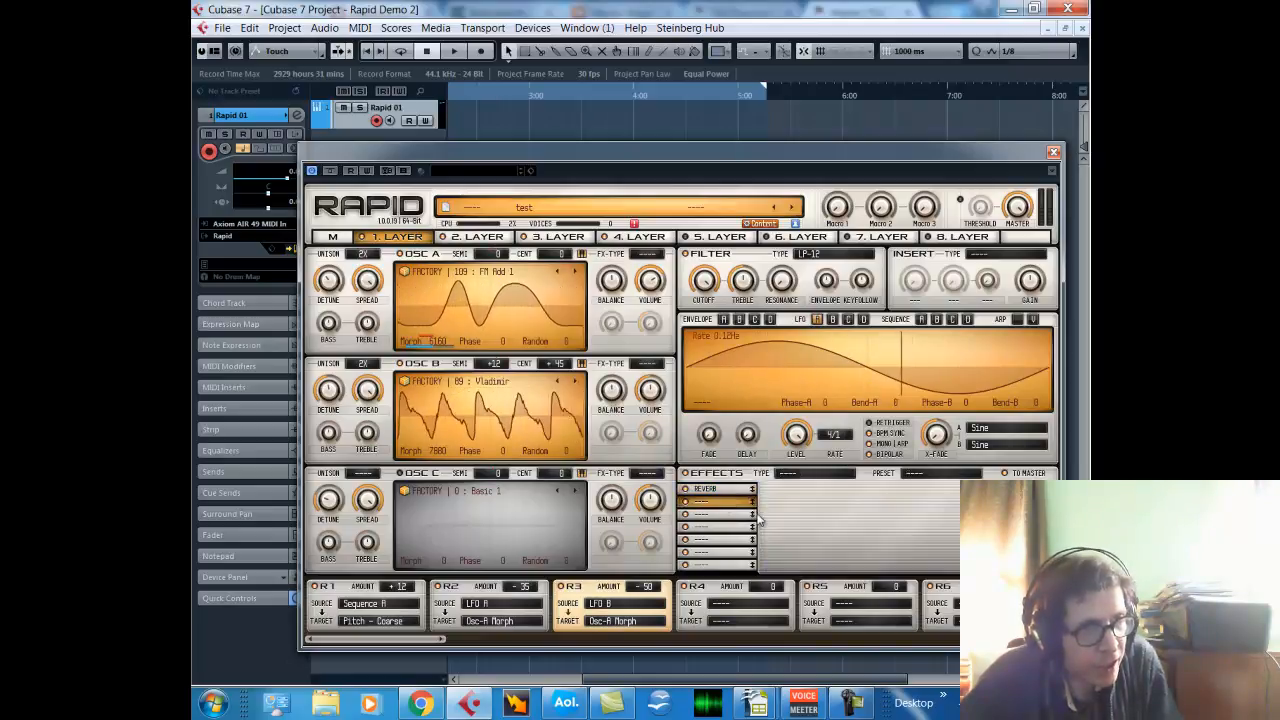
click(805, 474)
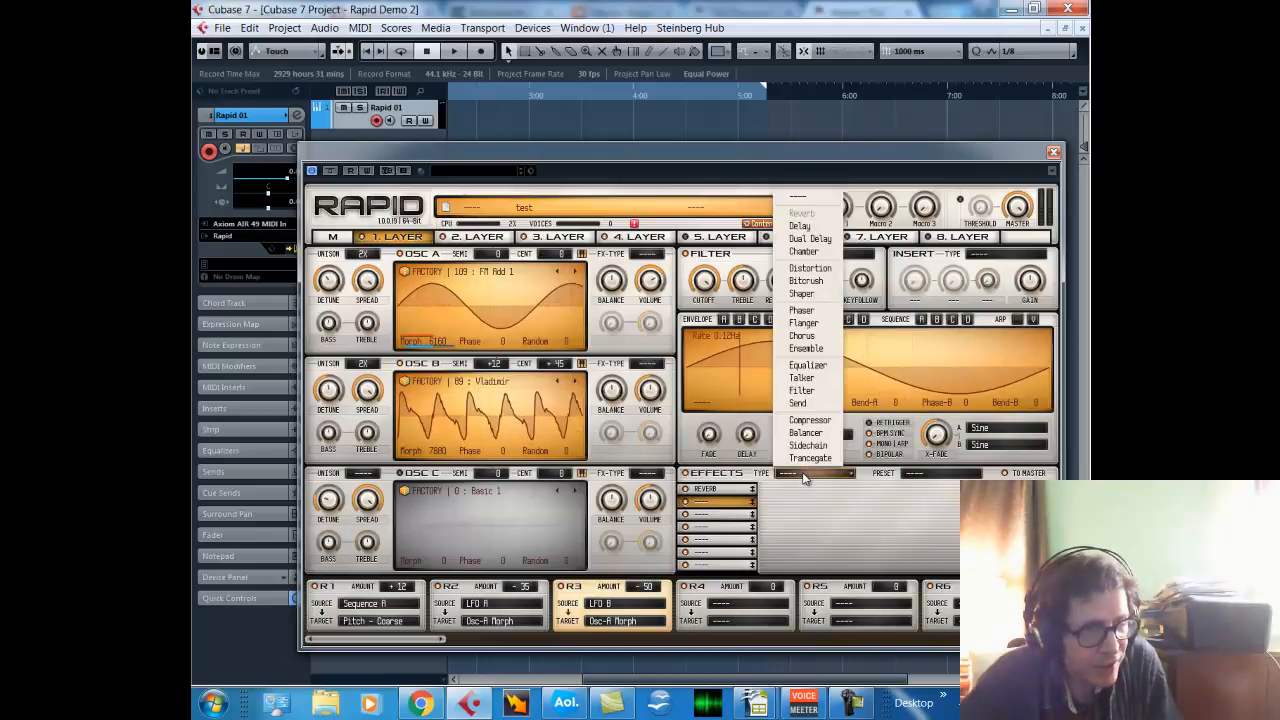
click(819, 347)
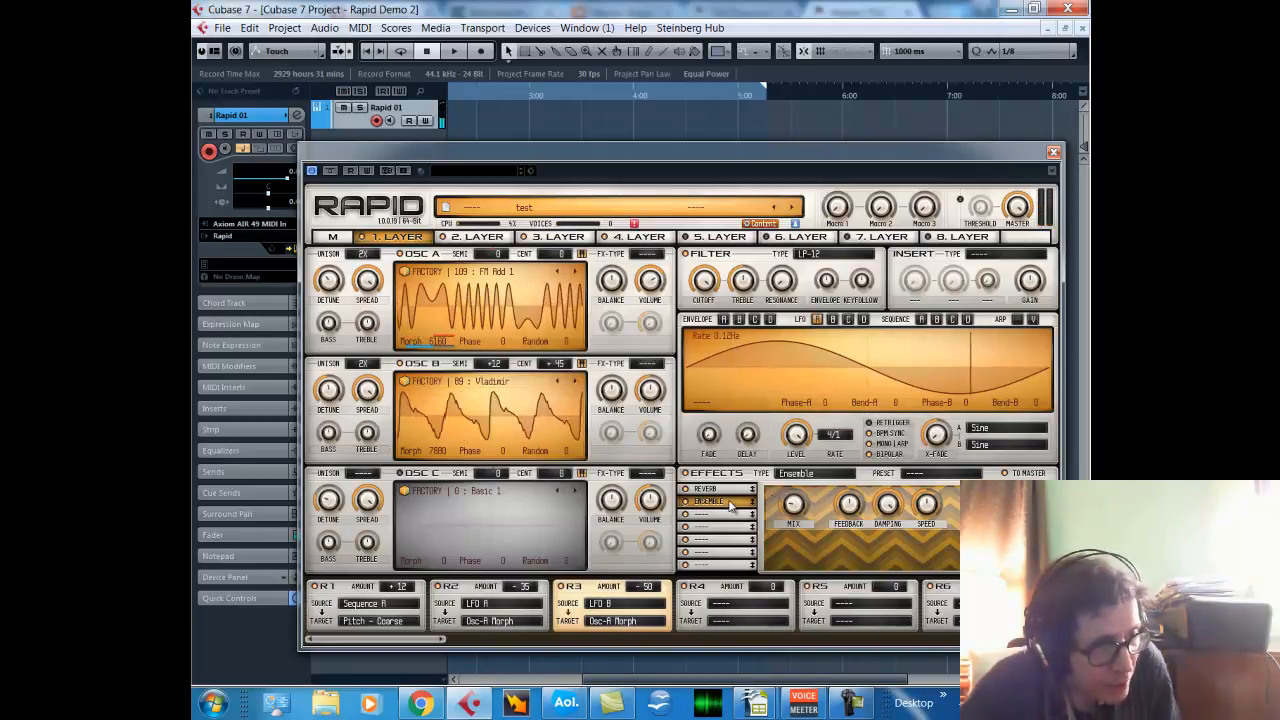
drag(728, 482, 731, 495)
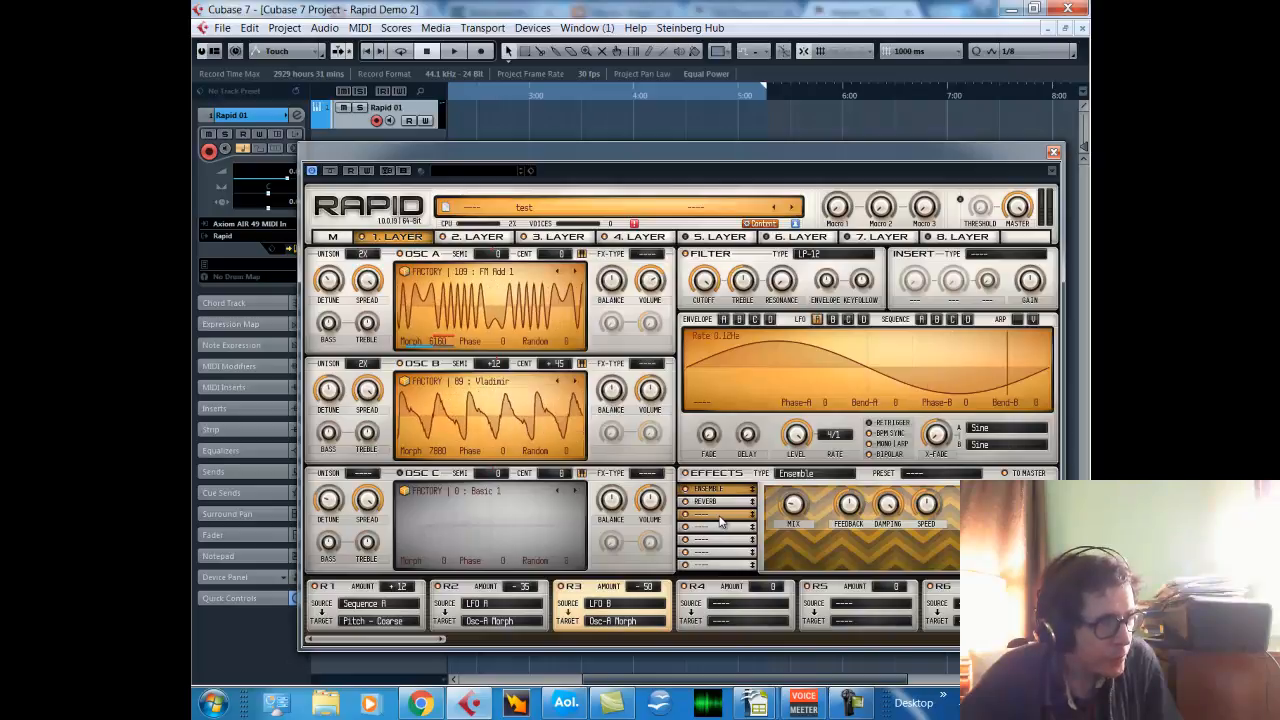
Shorten layer 2's keyboard range to end just below C3 and set layer 3's range from C3 to just below C5.
click(467, 237)
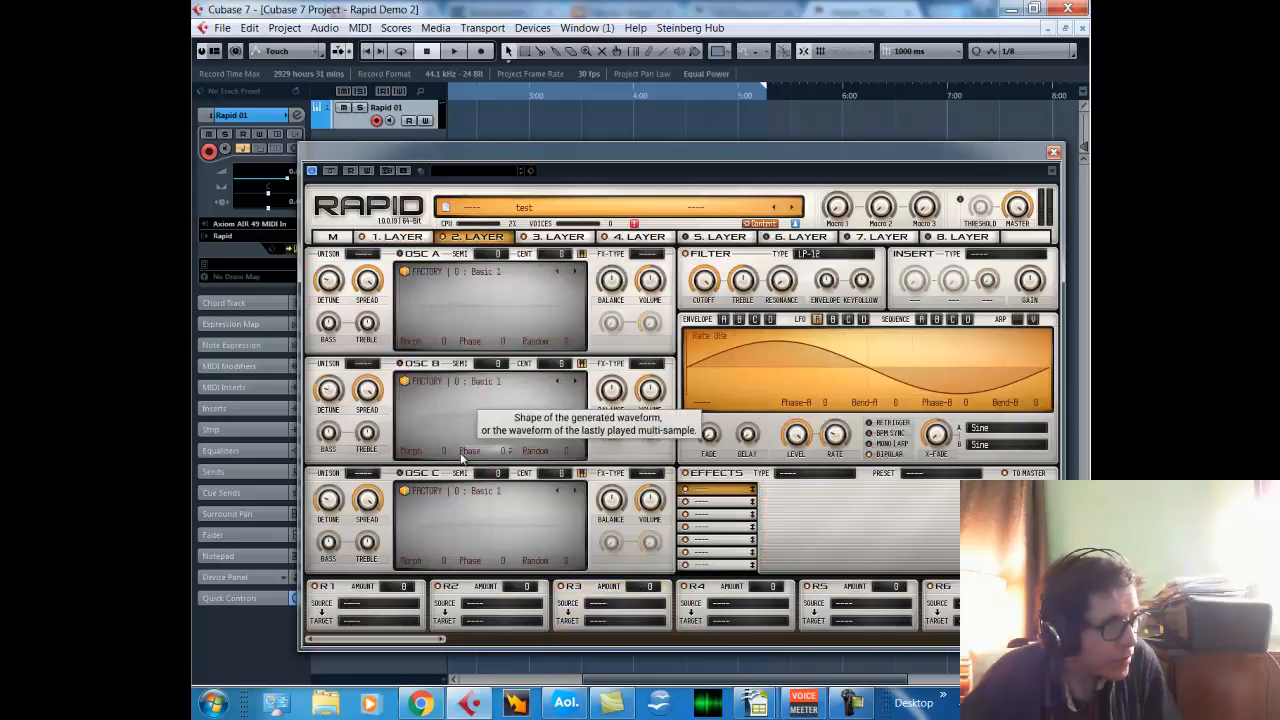
click(333, 237)
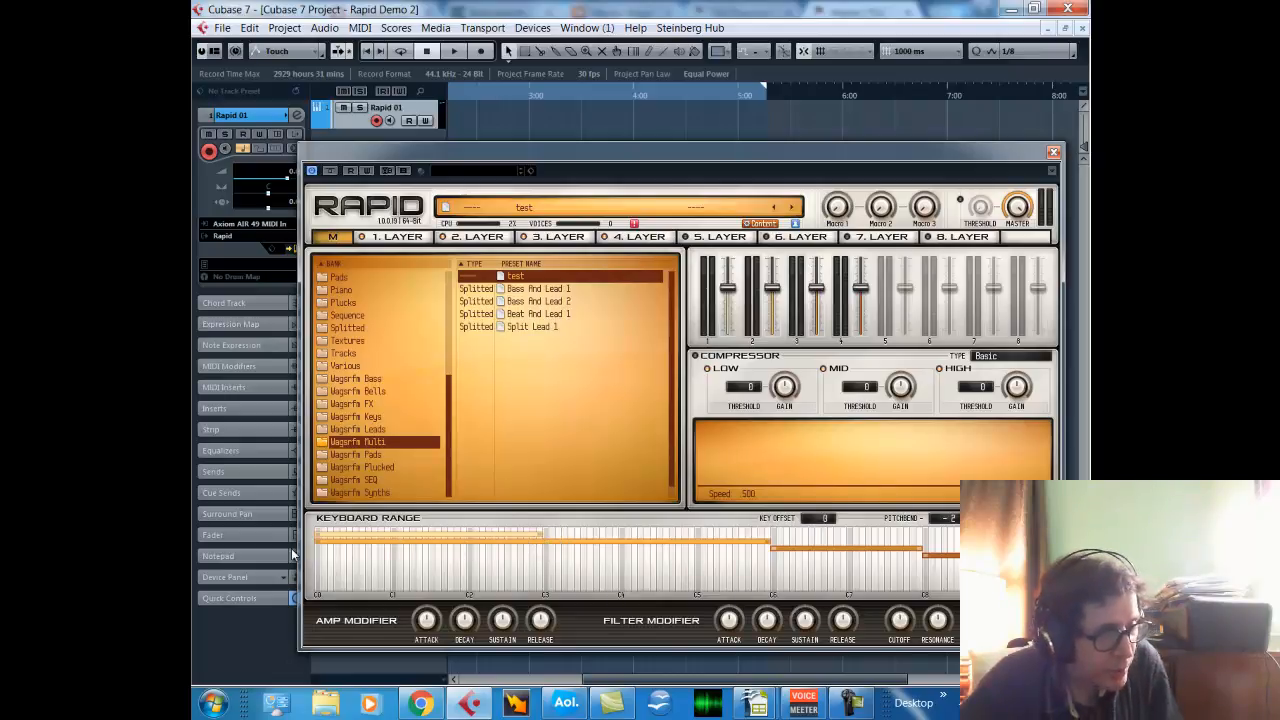
drag(745, 545, 540, 550)
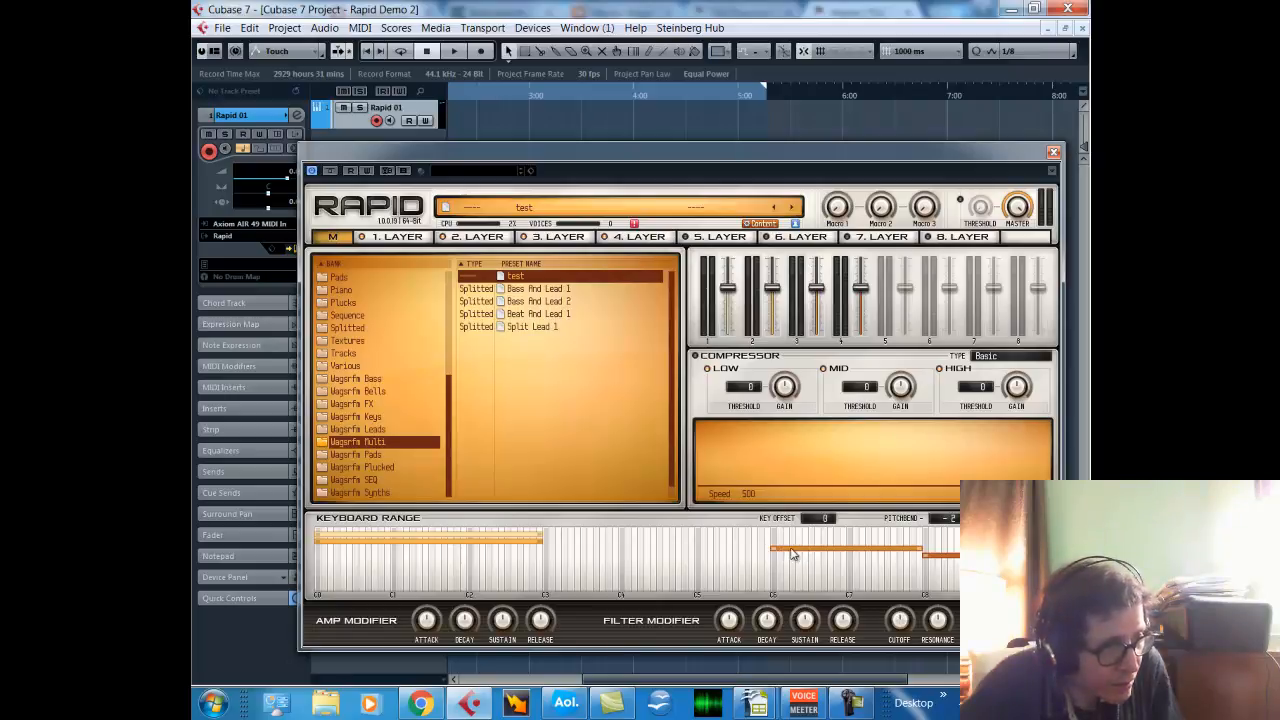
drag(773, 553, 558, 564)
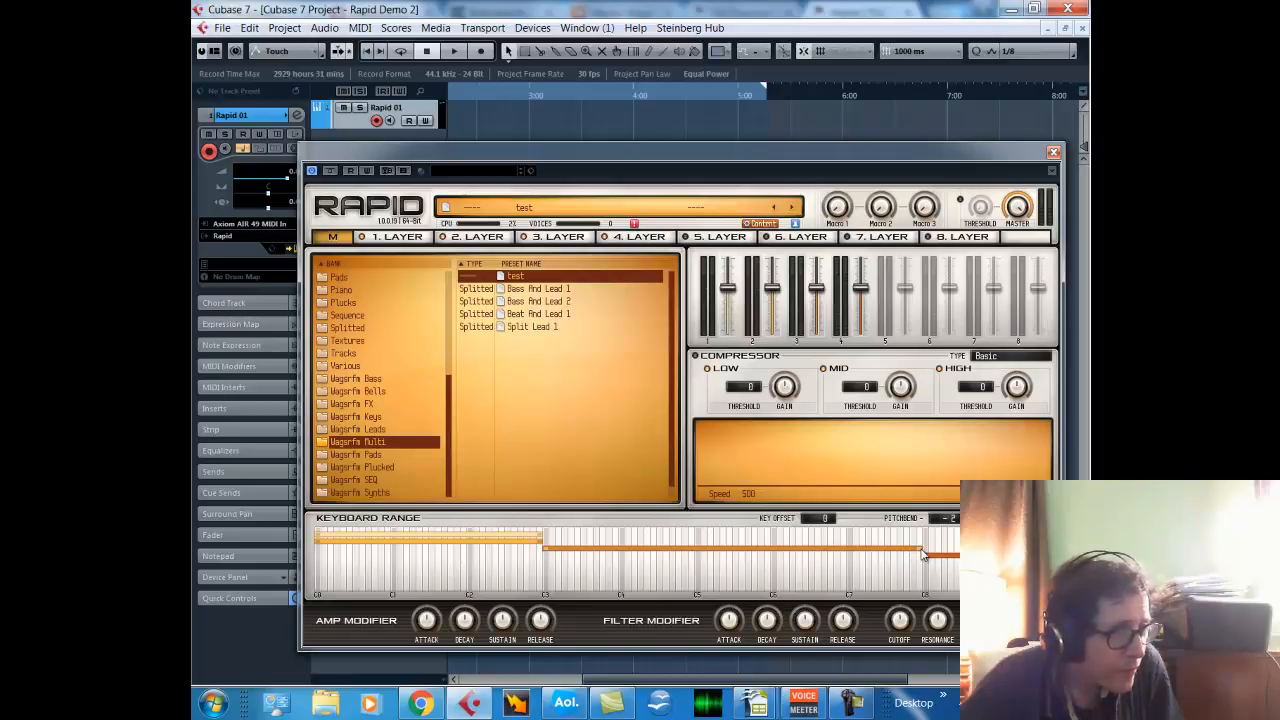
drag(922, 553, 701, 559)
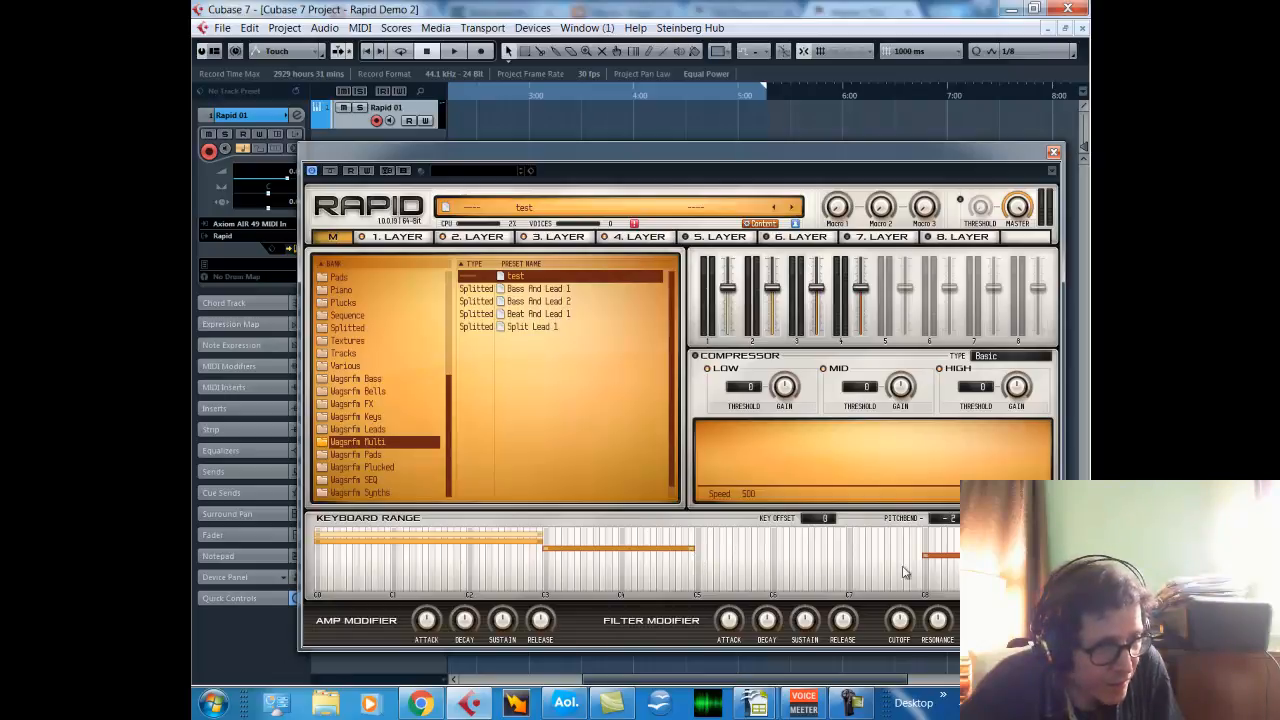
Set layer 4's keyboard range from C5 to slightly above C7, and enable layer 5 with its range starting directly after layer 4.
drag(926, 563, 710, 546)
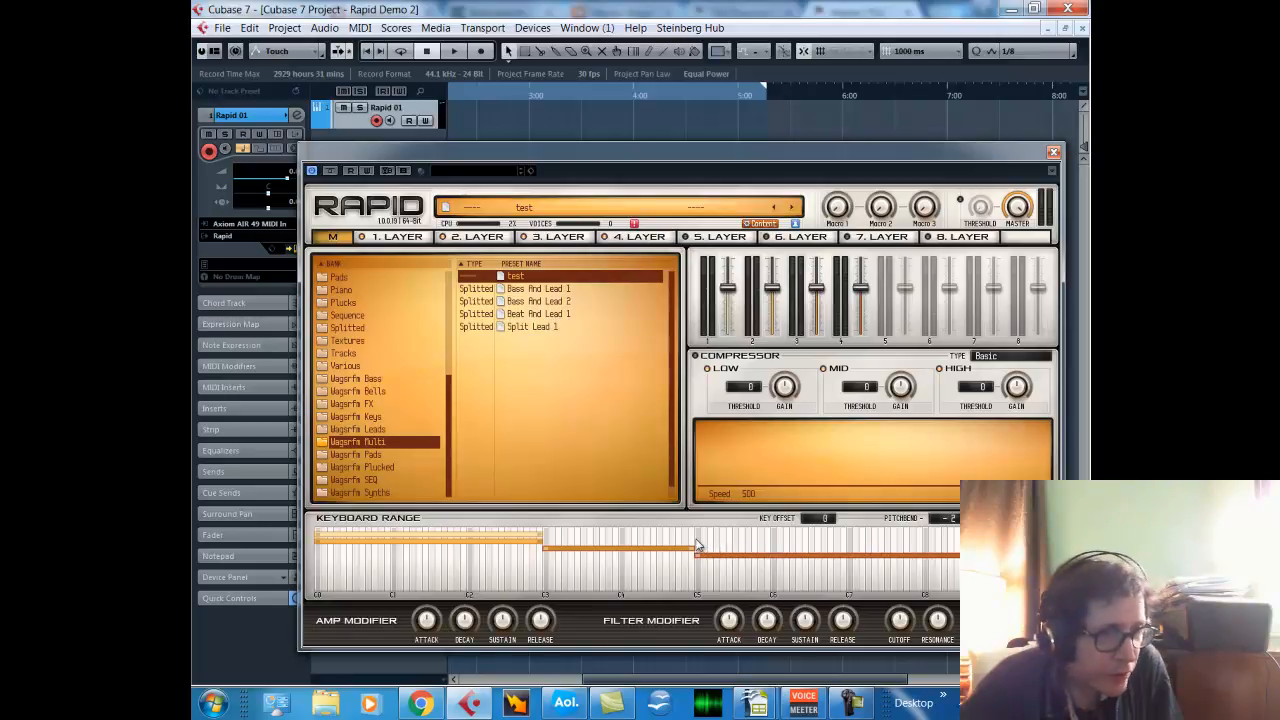
drag(964, 555, 845, 565)
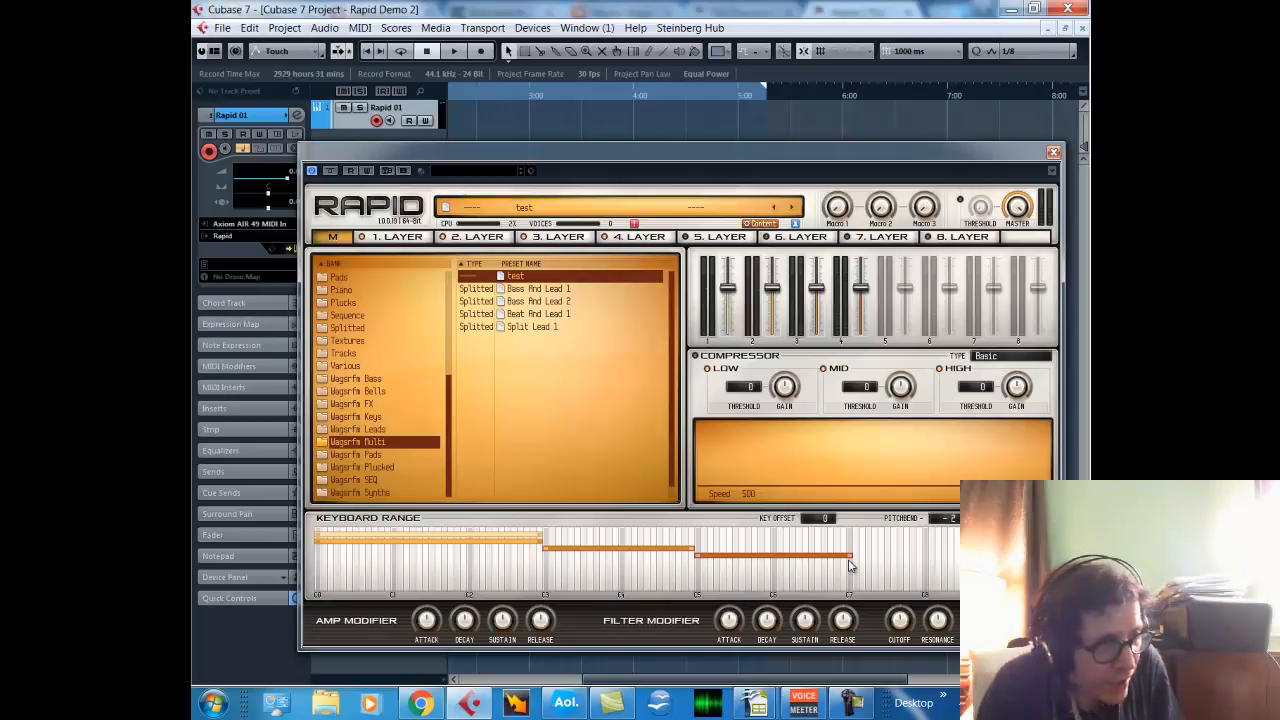
drag(848, 560, 869, 560)
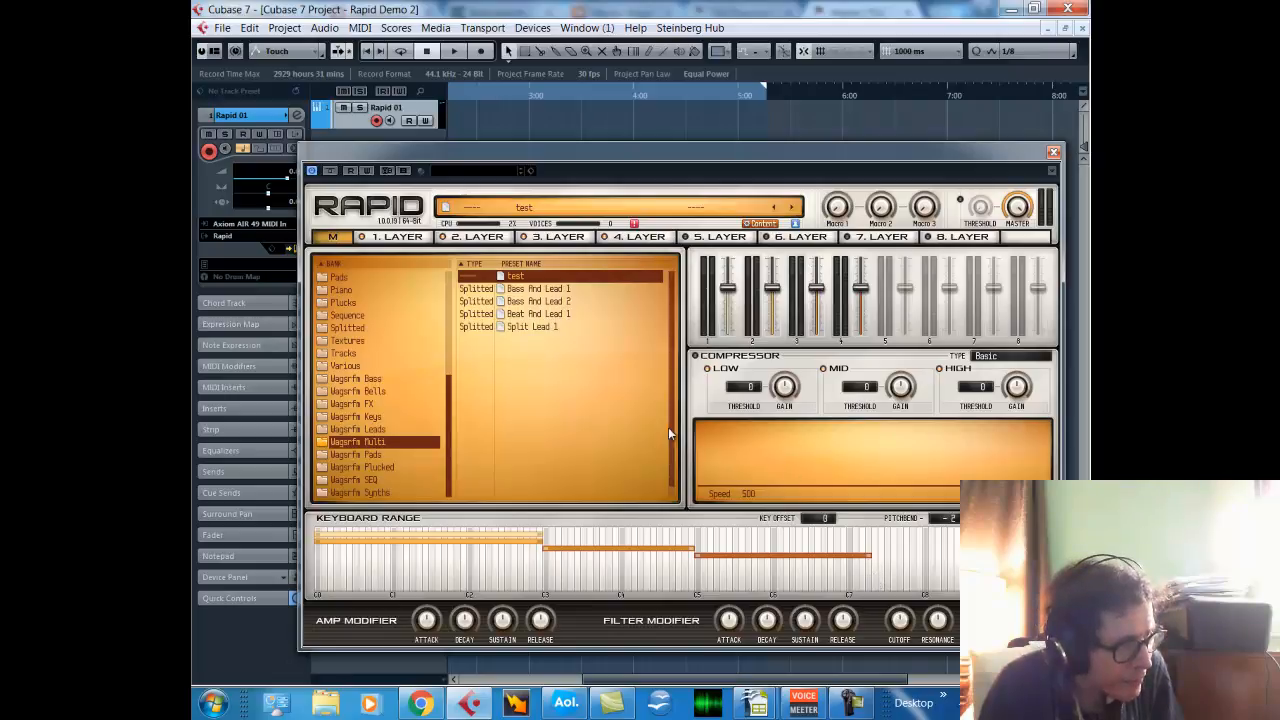
click(686, 237)
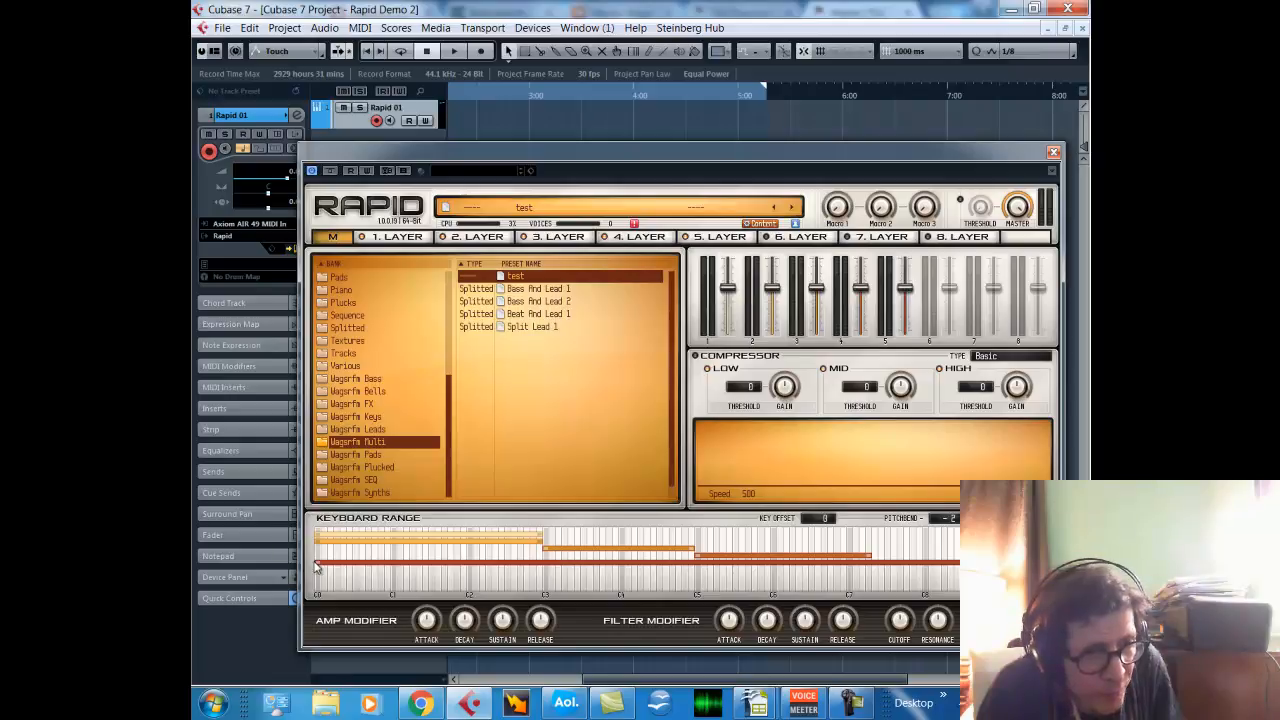
drag(318, 567, 459, 569)
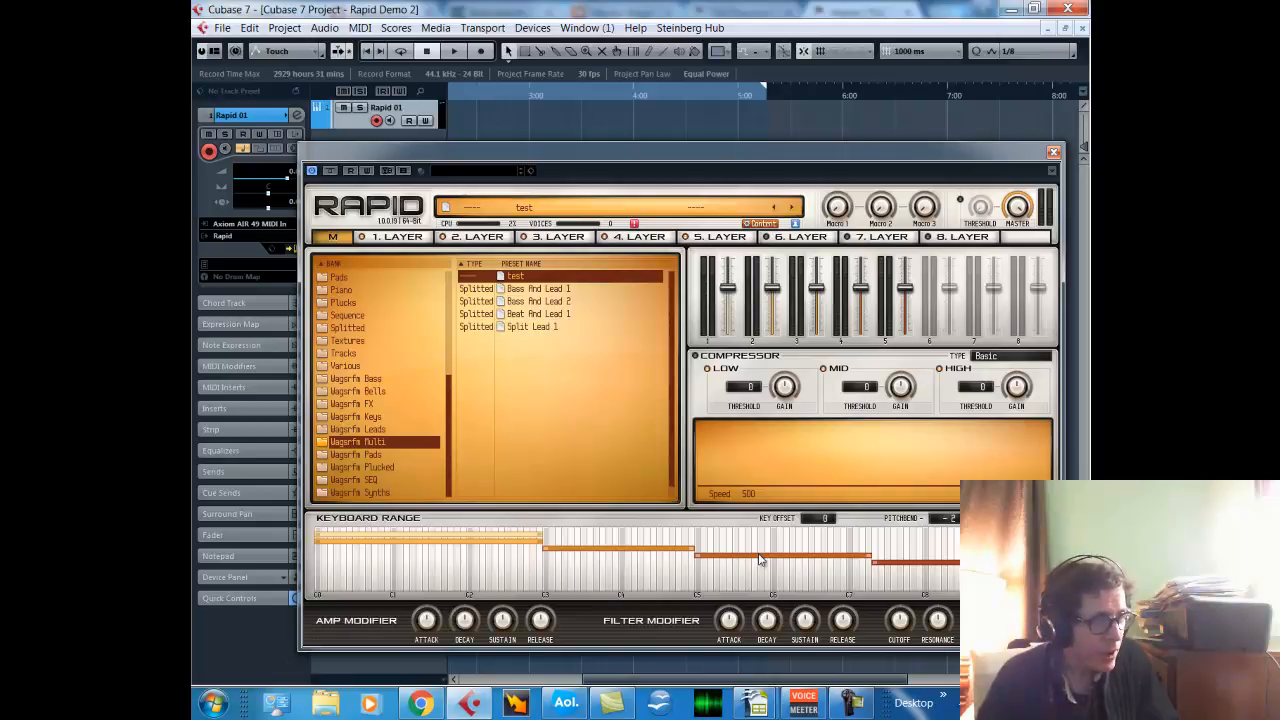
Open the test preset's information for editing from layer 1 and set its type to Splitted.
click(395, 243)
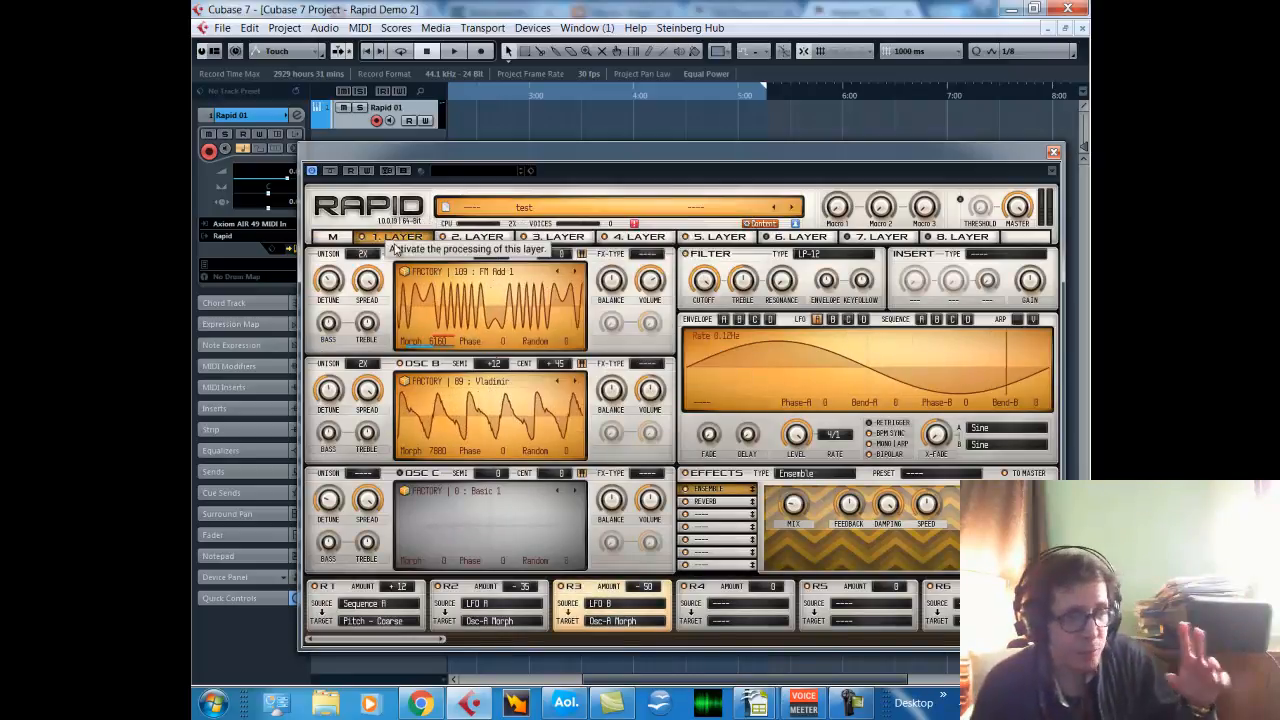
double_click(530, 211)
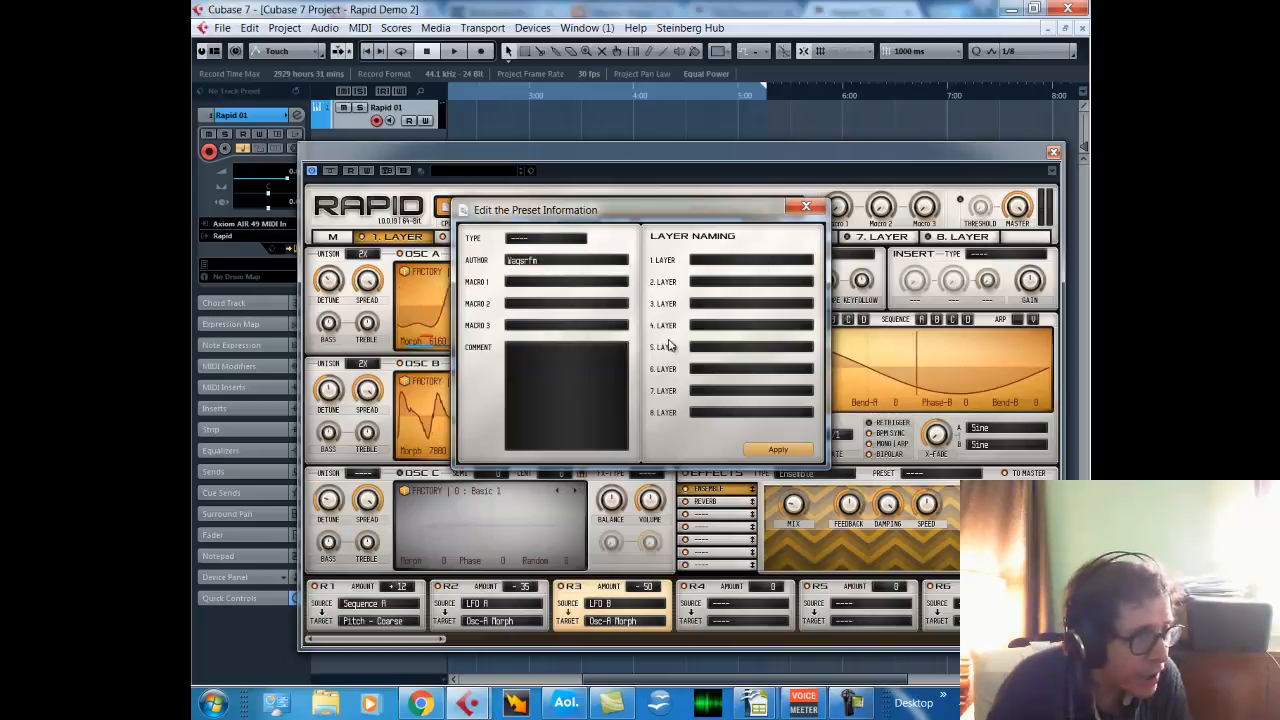
click(550, 241)
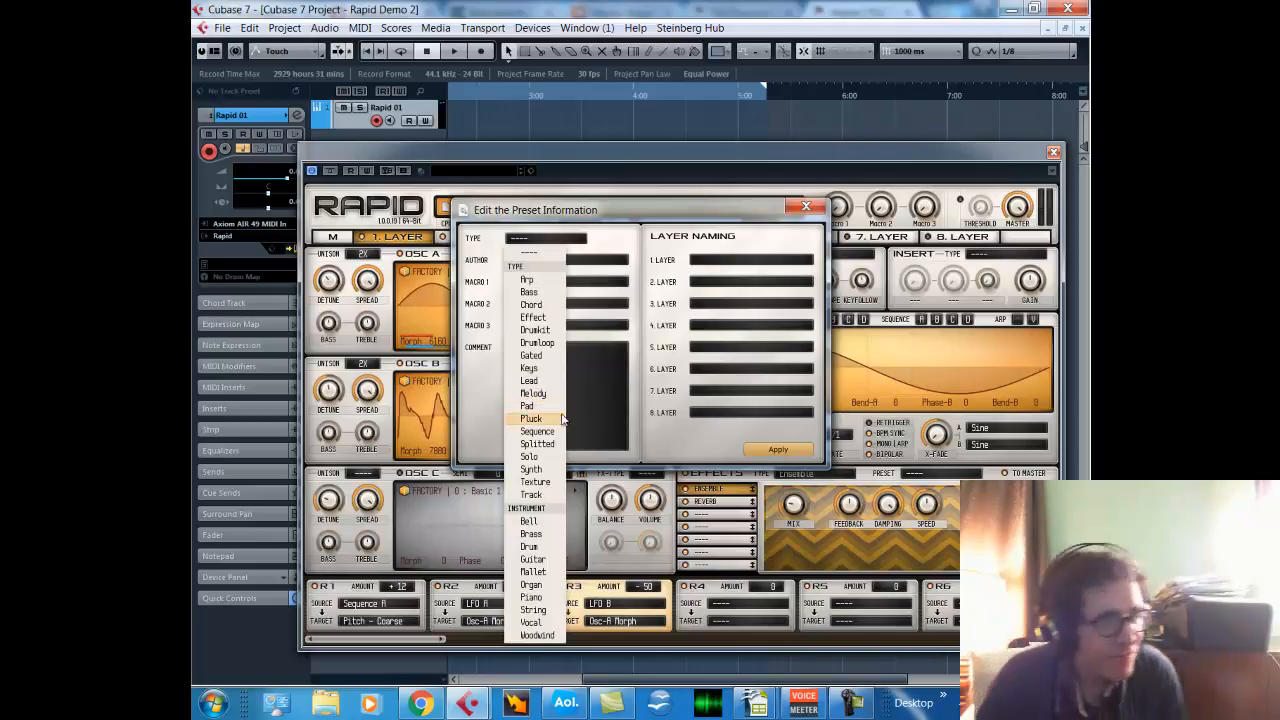
click(545, 444)
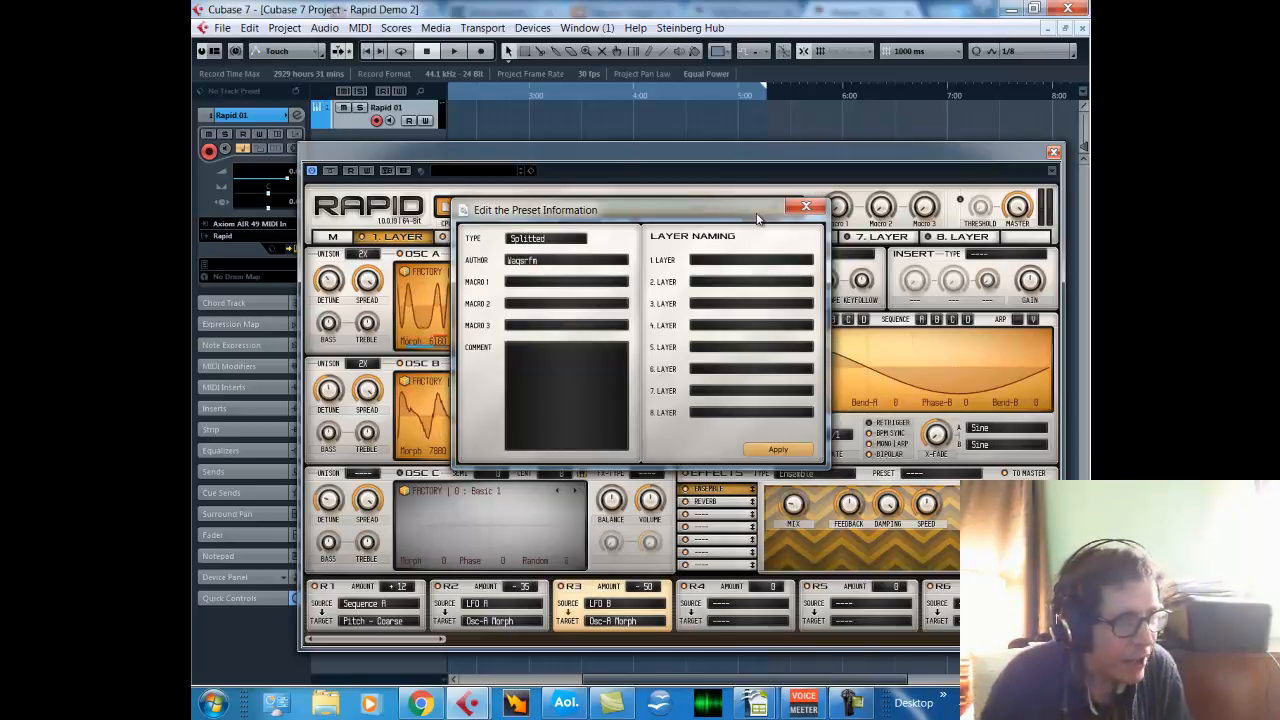
Name layers 1 to 5 SEQ, Pad, Bass, Lead 1 and Lead 2, and apply the preset information.
click(724, 261)
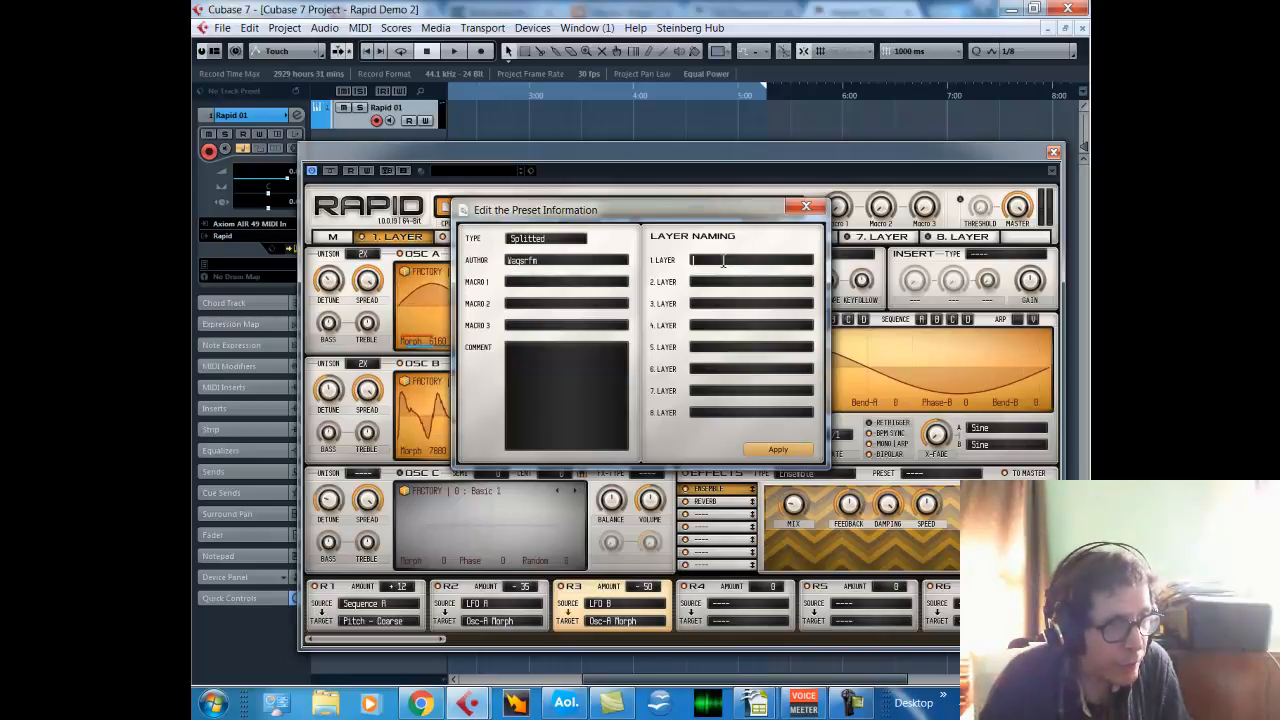
text(SEQ)
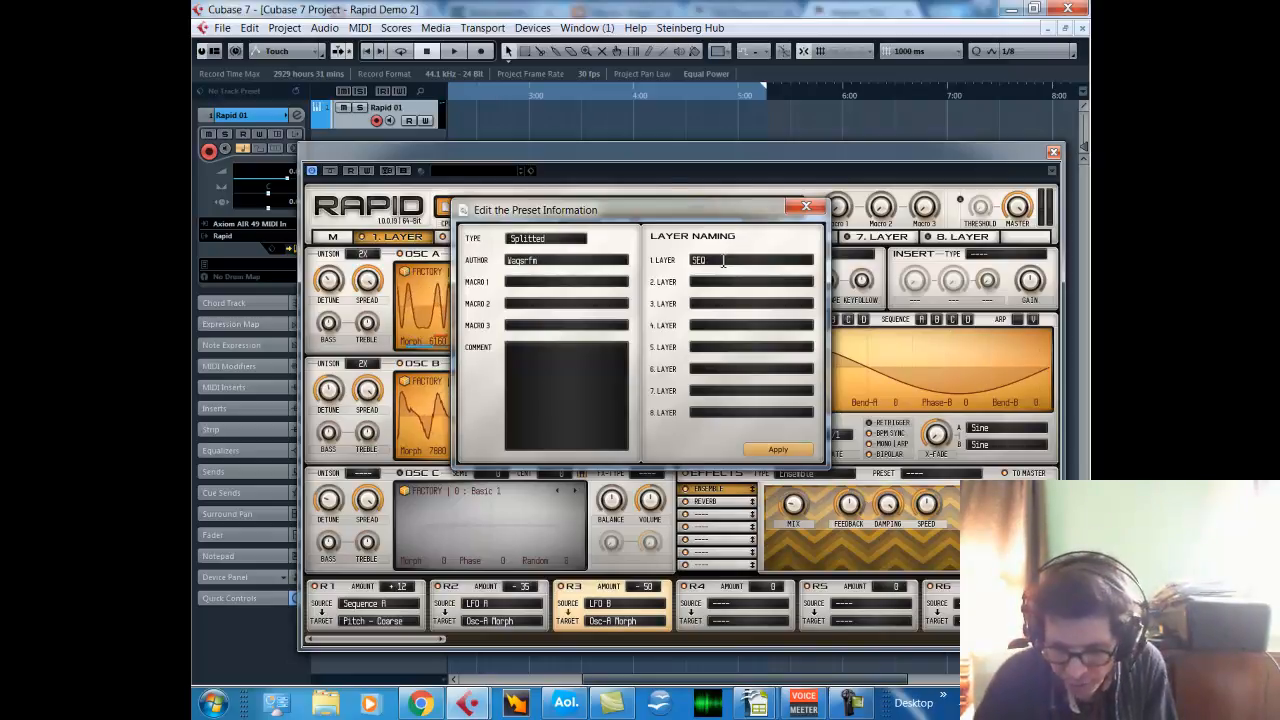
click(724, 281)
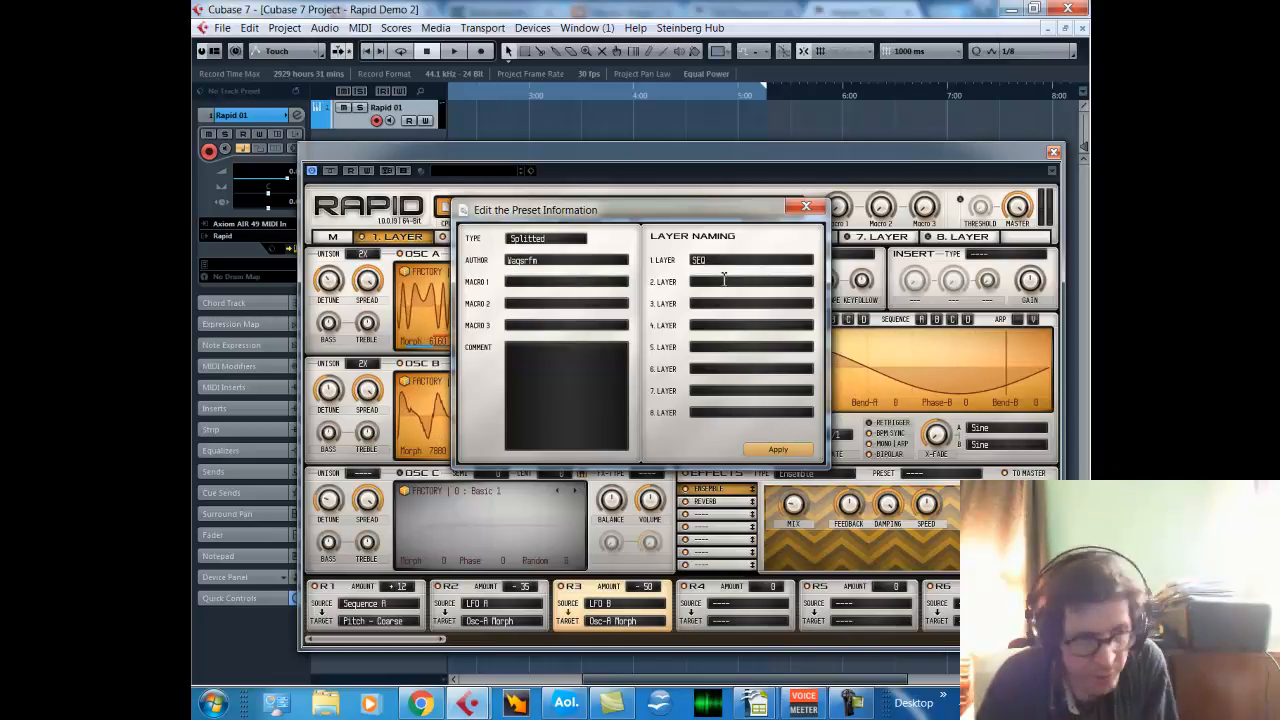
text(Pad)
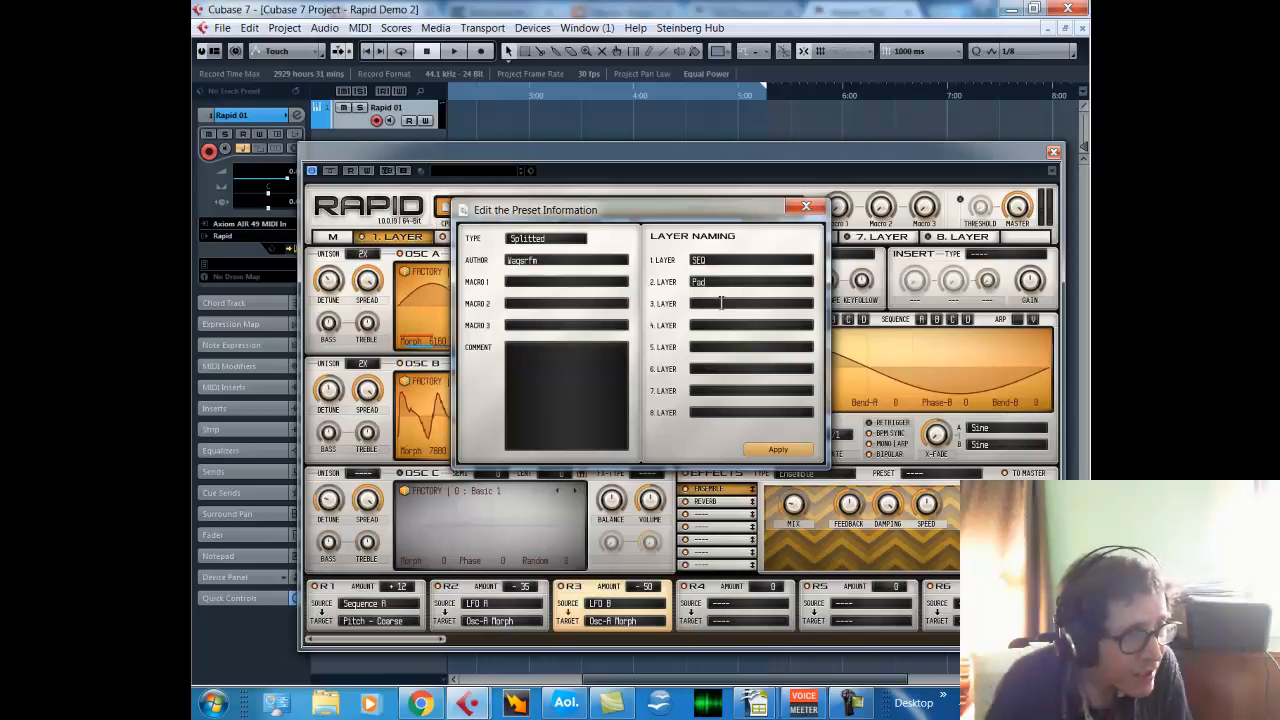
click(721, 303)
text(Bass)
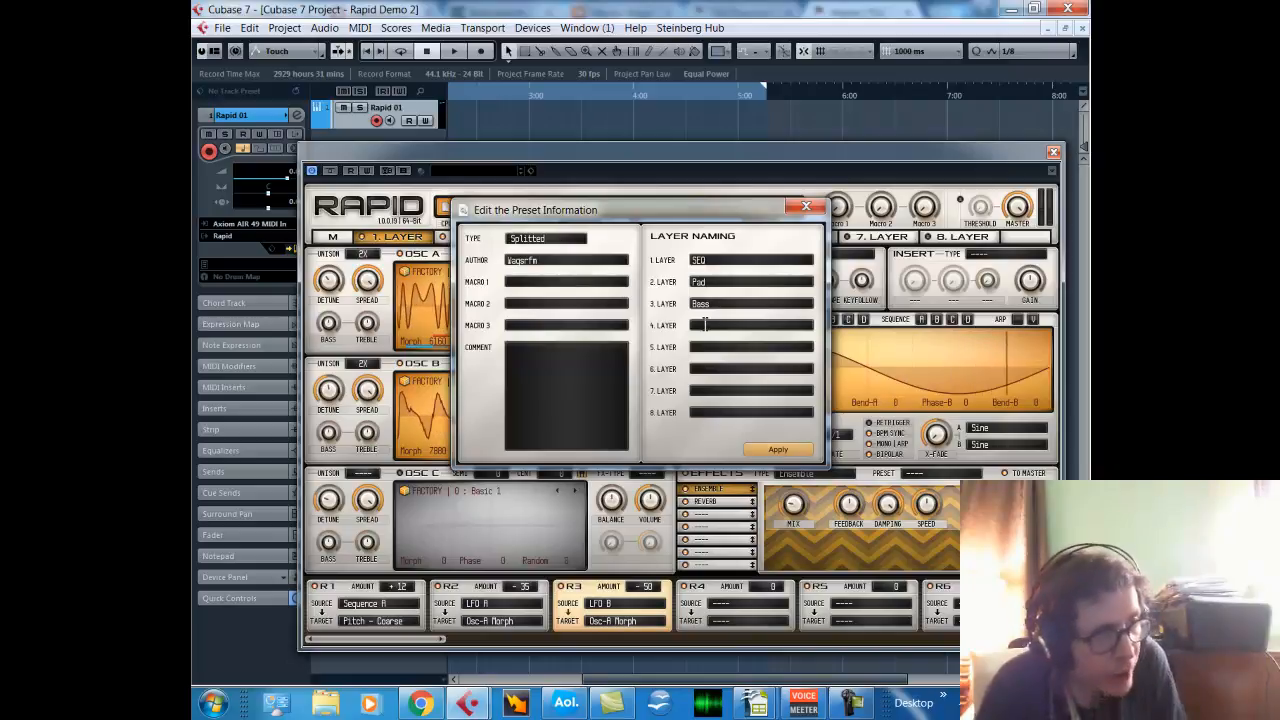
text(Lead 1)
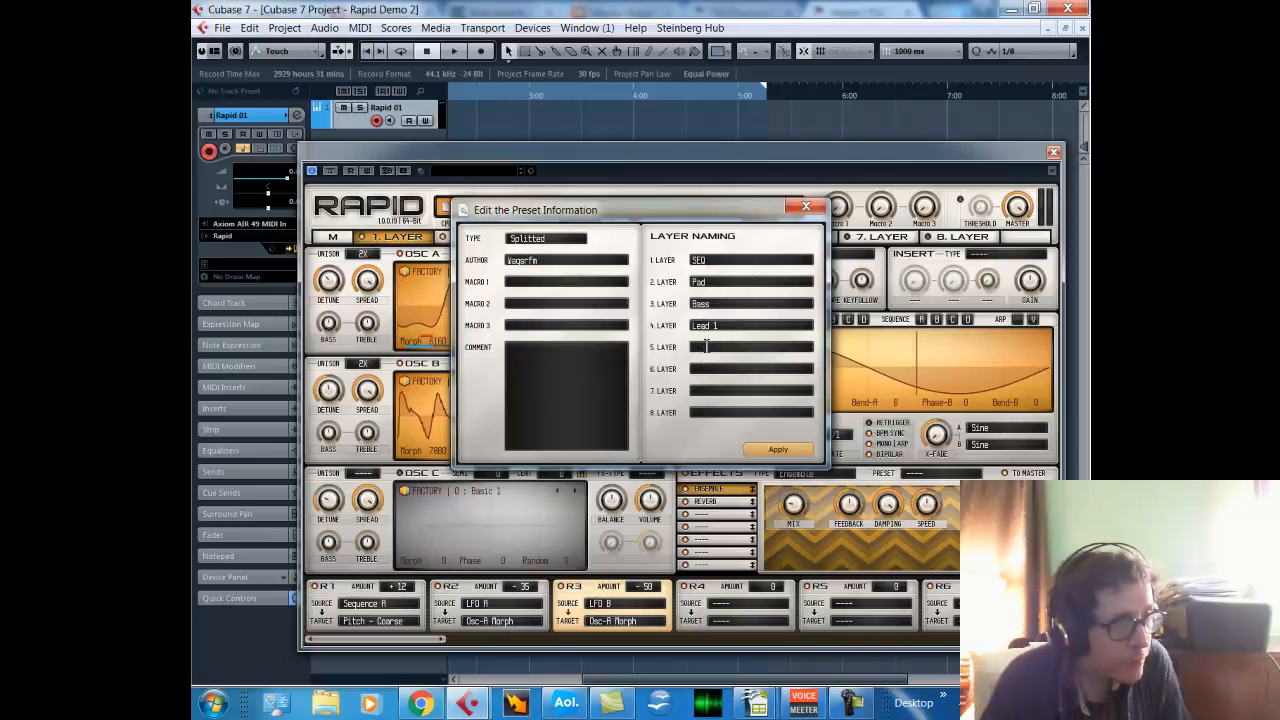
click(706, 346)
text(Lea)
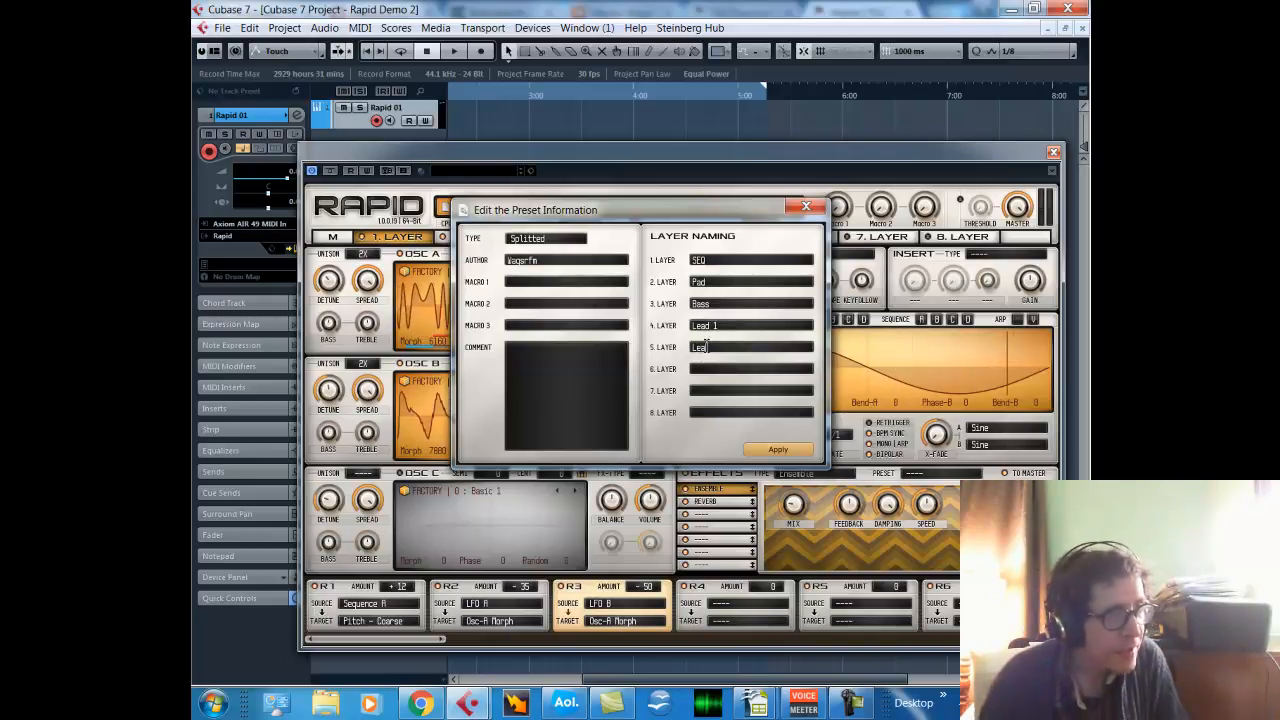
text(d 2)
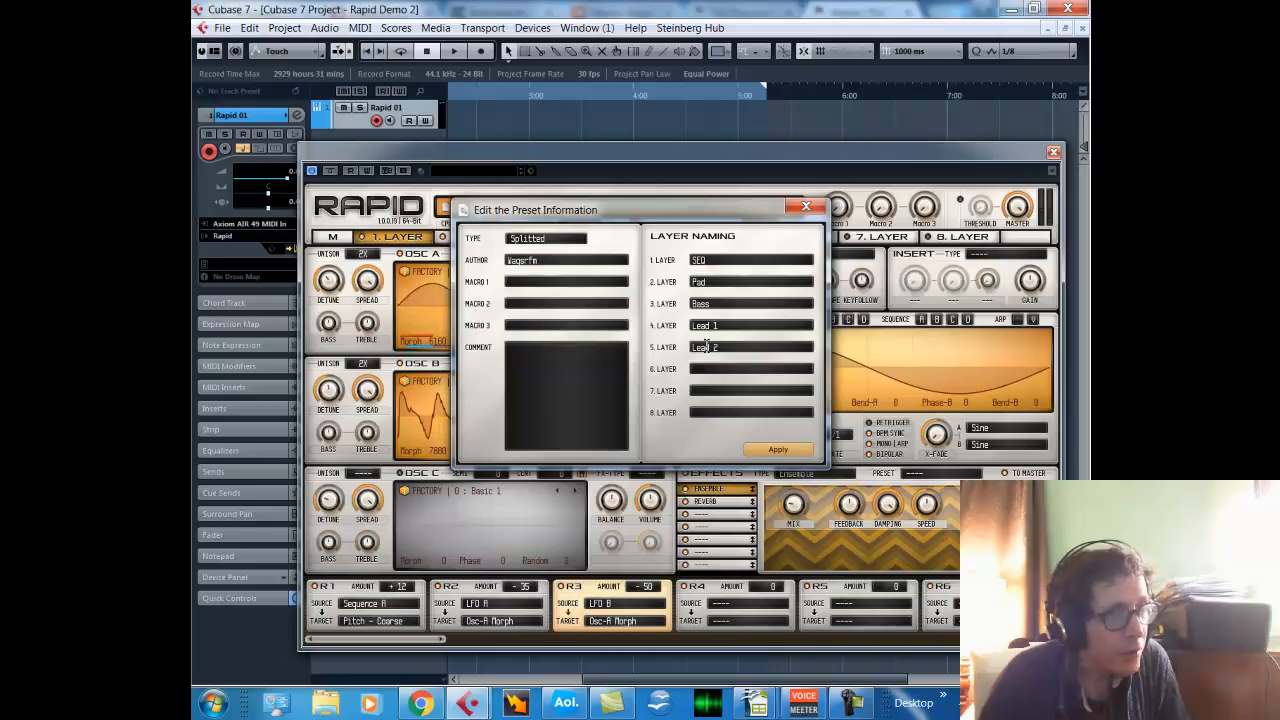
click(778, 447)
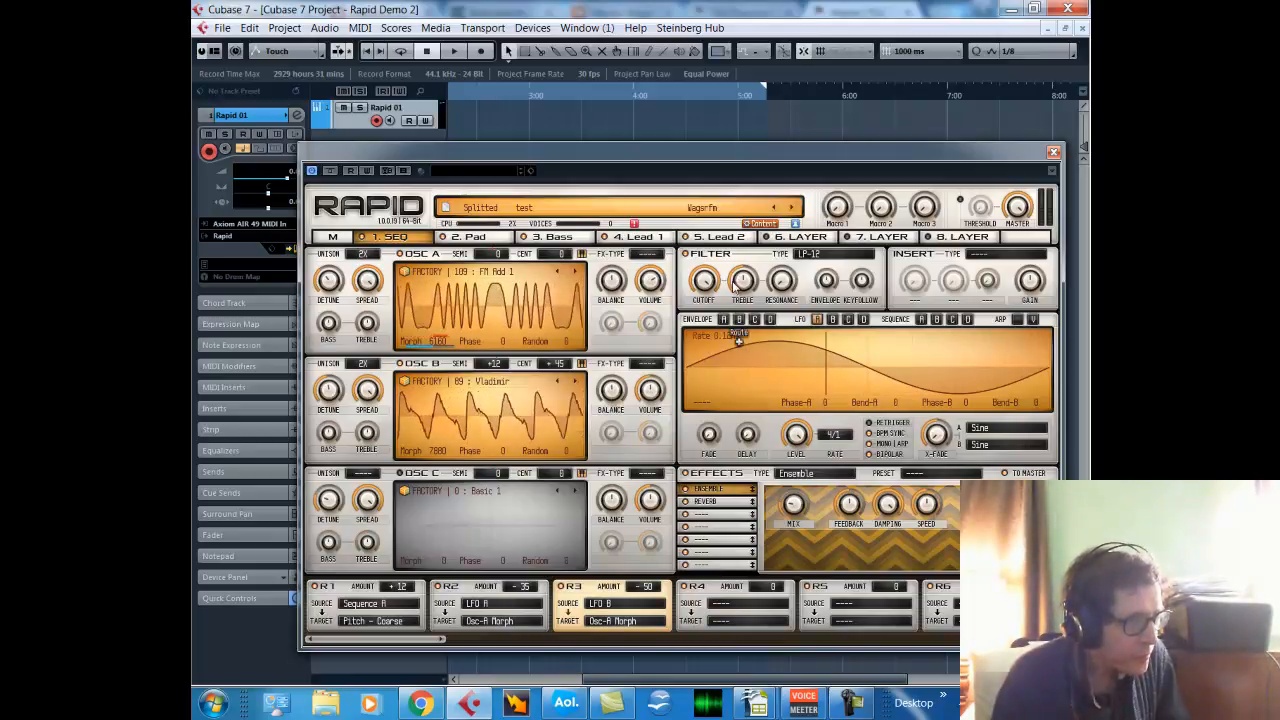
Enable oscillator A on the Pad layer and set its volume envelope's attack to 1.97 s and release to 2.98 s.
click(480, 239)
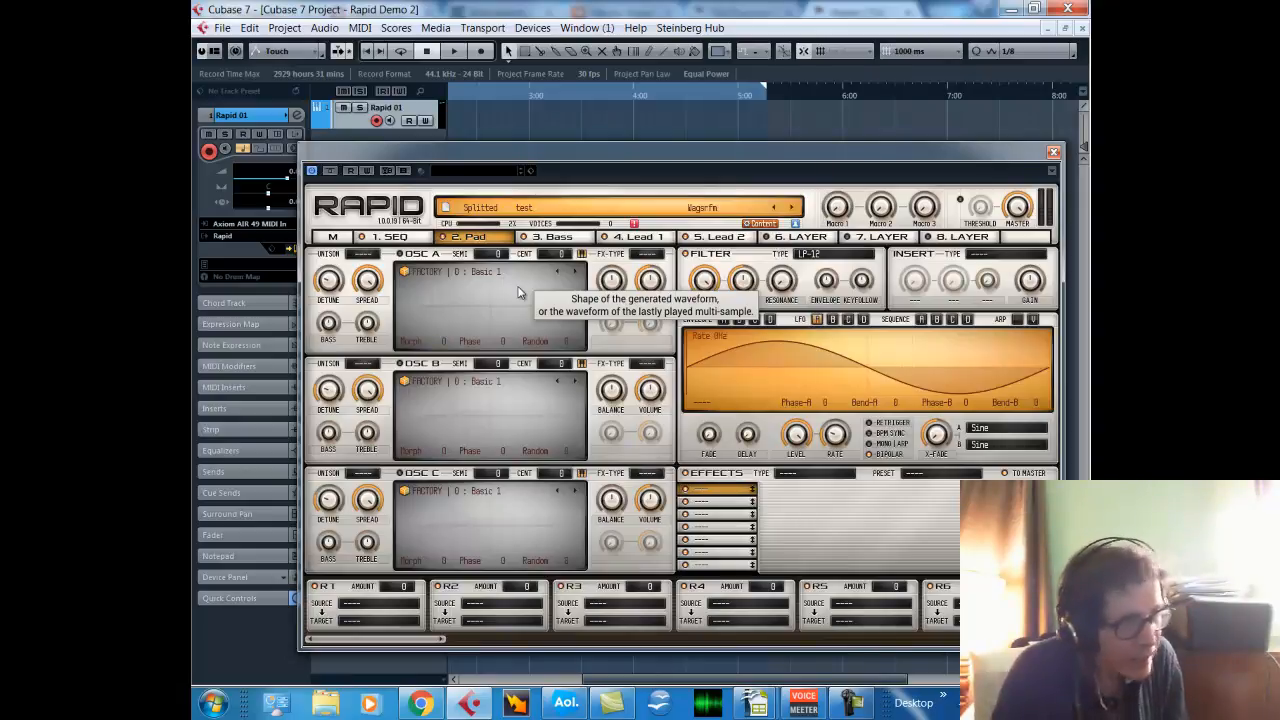
click(400, 254)
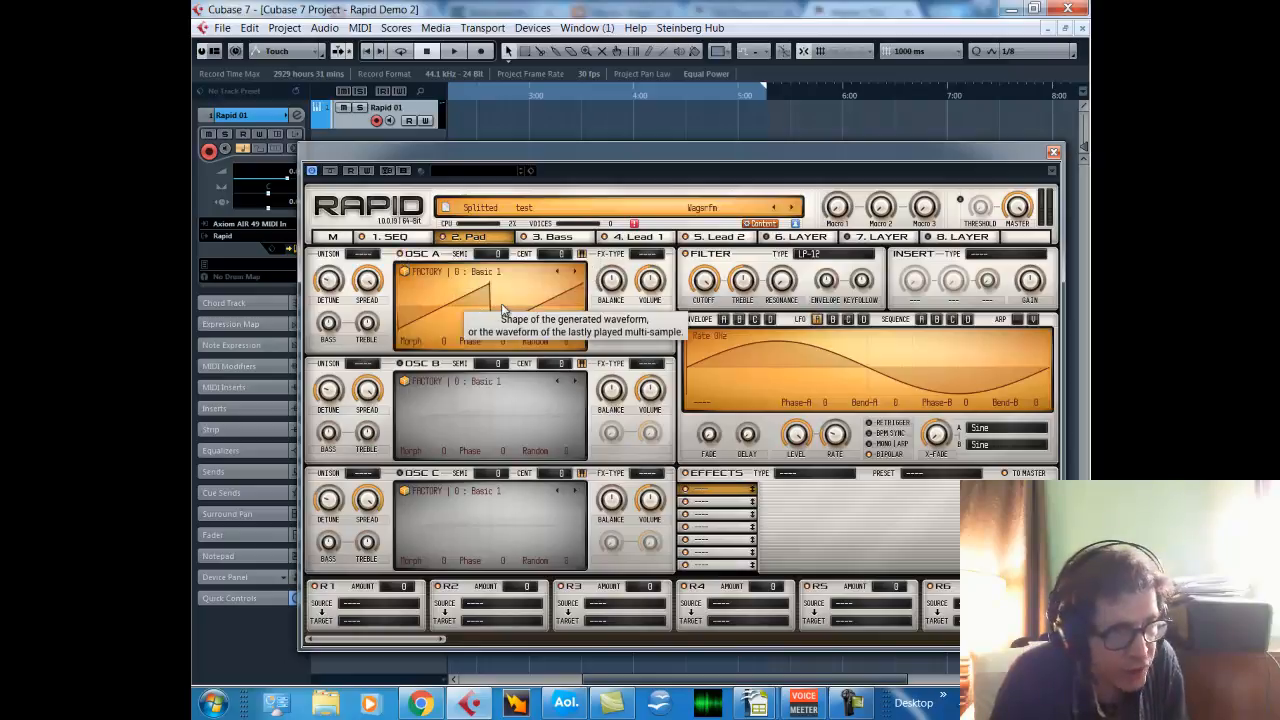
click(723, 320)
drag(799, 437, 797, 371)
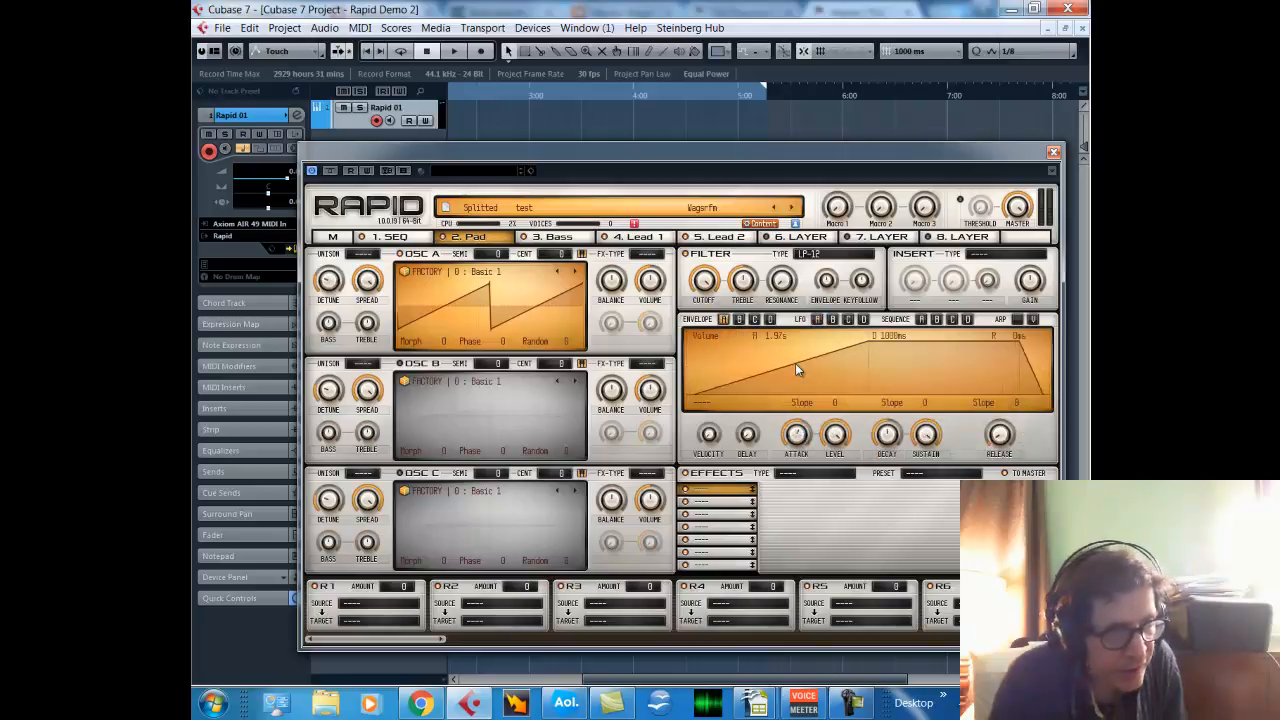
drag(1002, 438, 1008, 364)
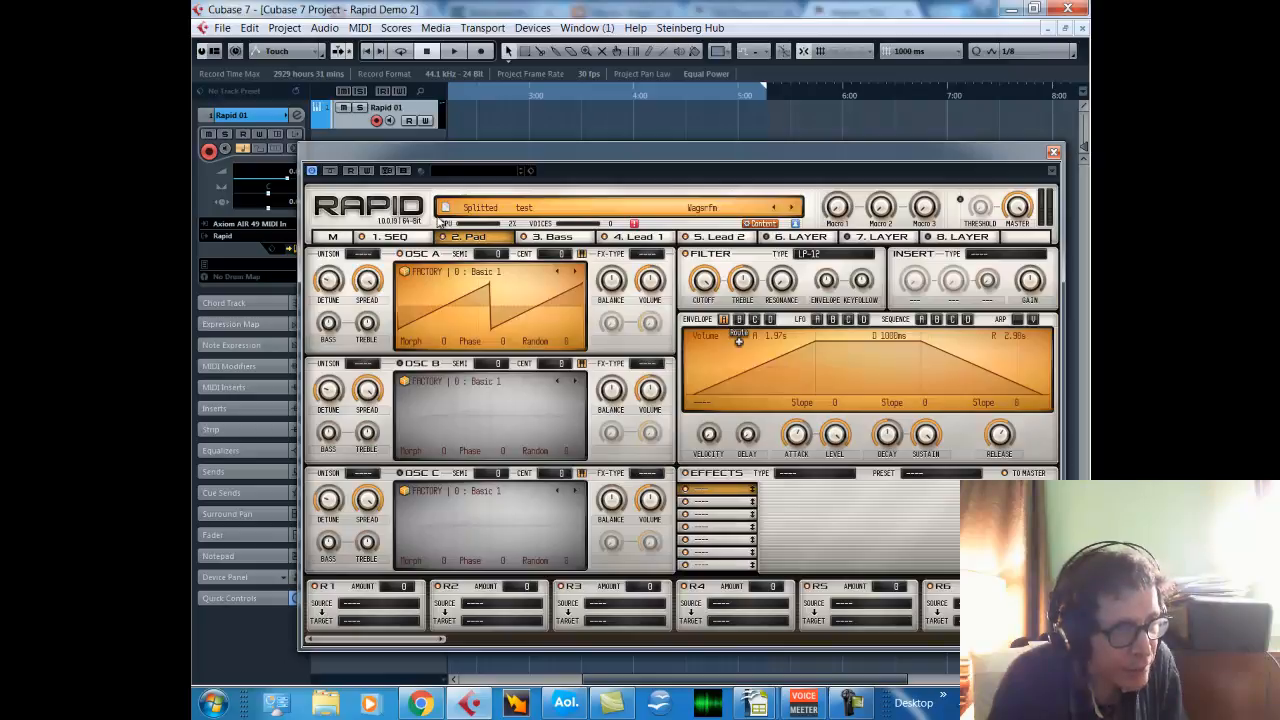
Lower layer 2's level in the master mixer and return to the Pad layer.
click(331, 237)
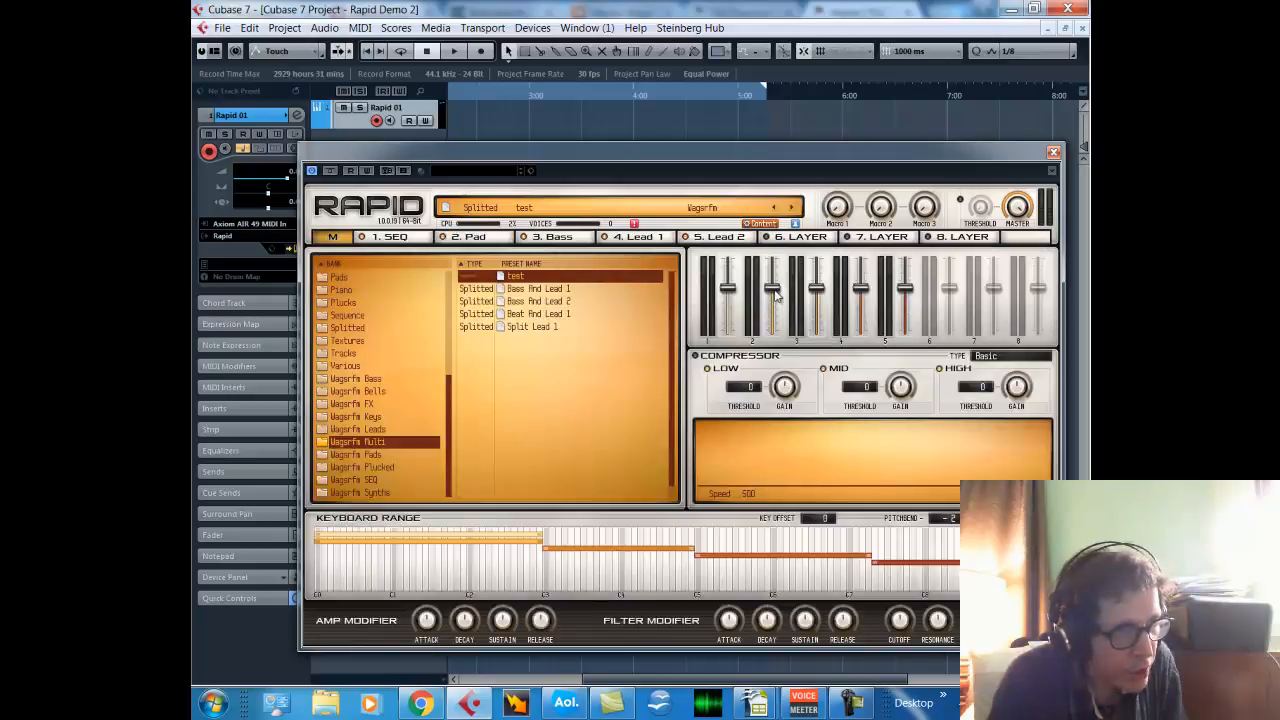
drag(776, 303, 776, 306)
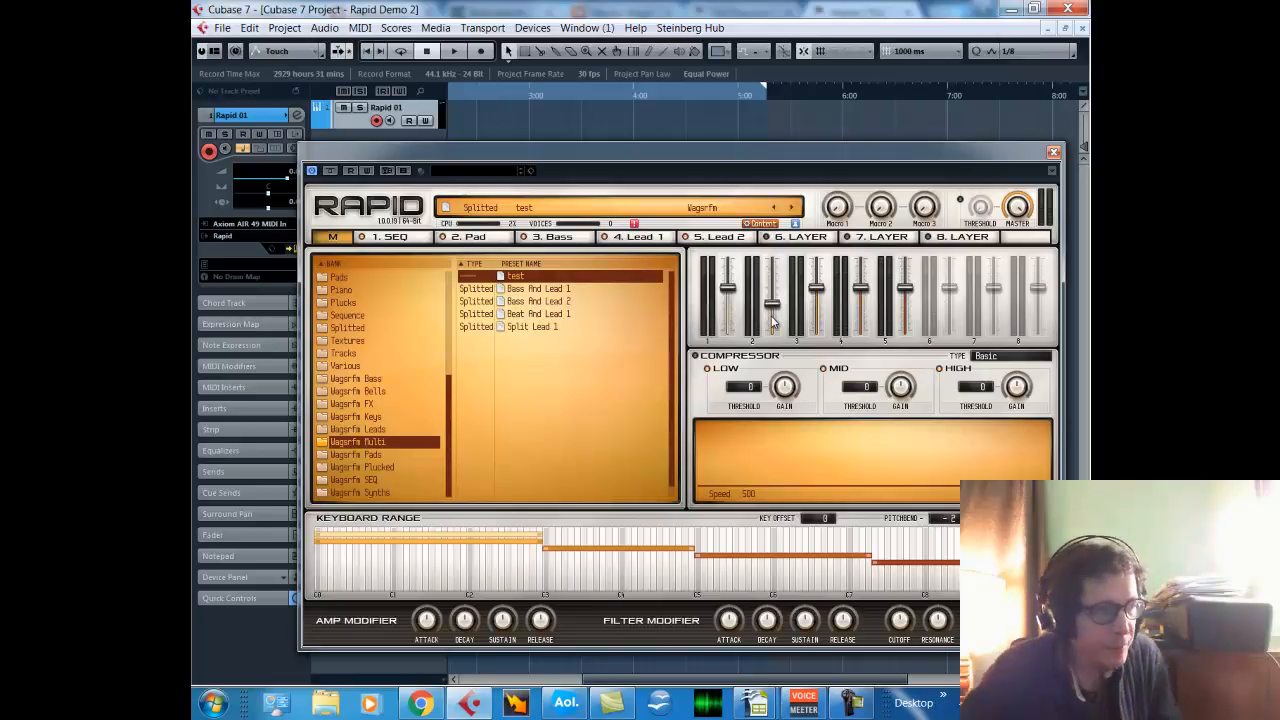
click(472, 237)
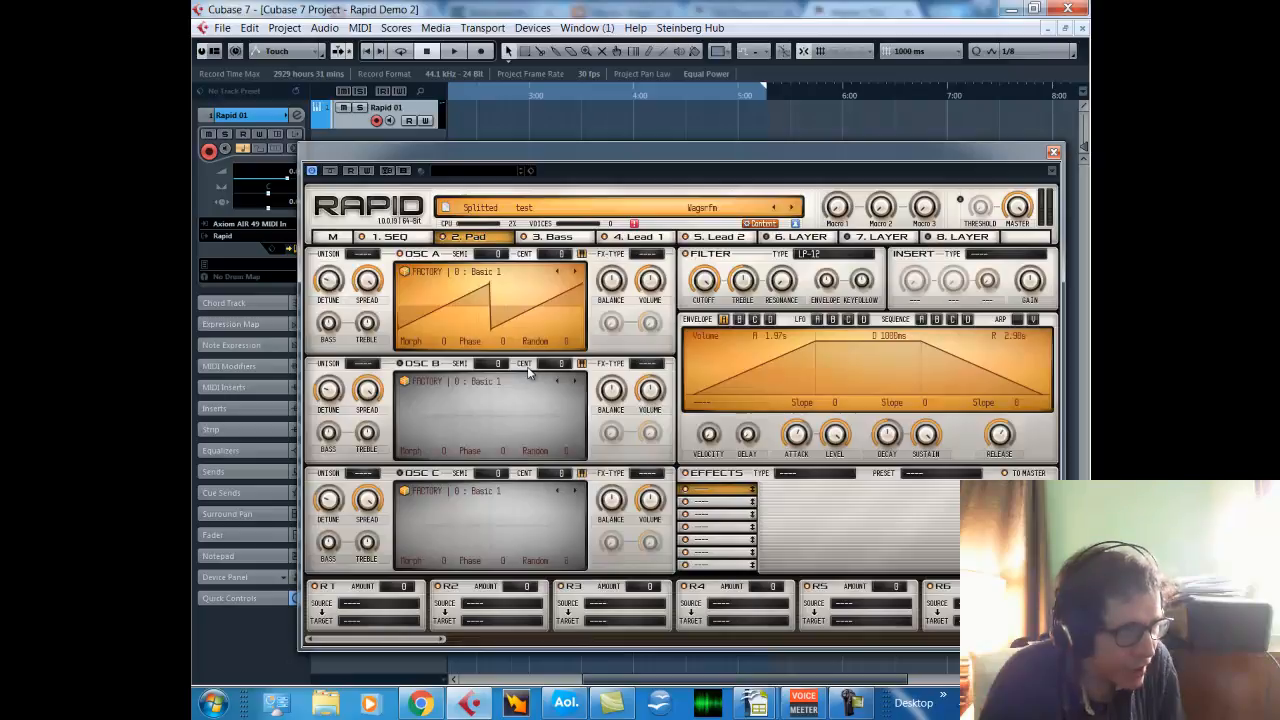
Load the Love 1 wavetable into the Pad layer's oscillator A and tune it to +12 semitones, leaving unison off.
click(480, 278)
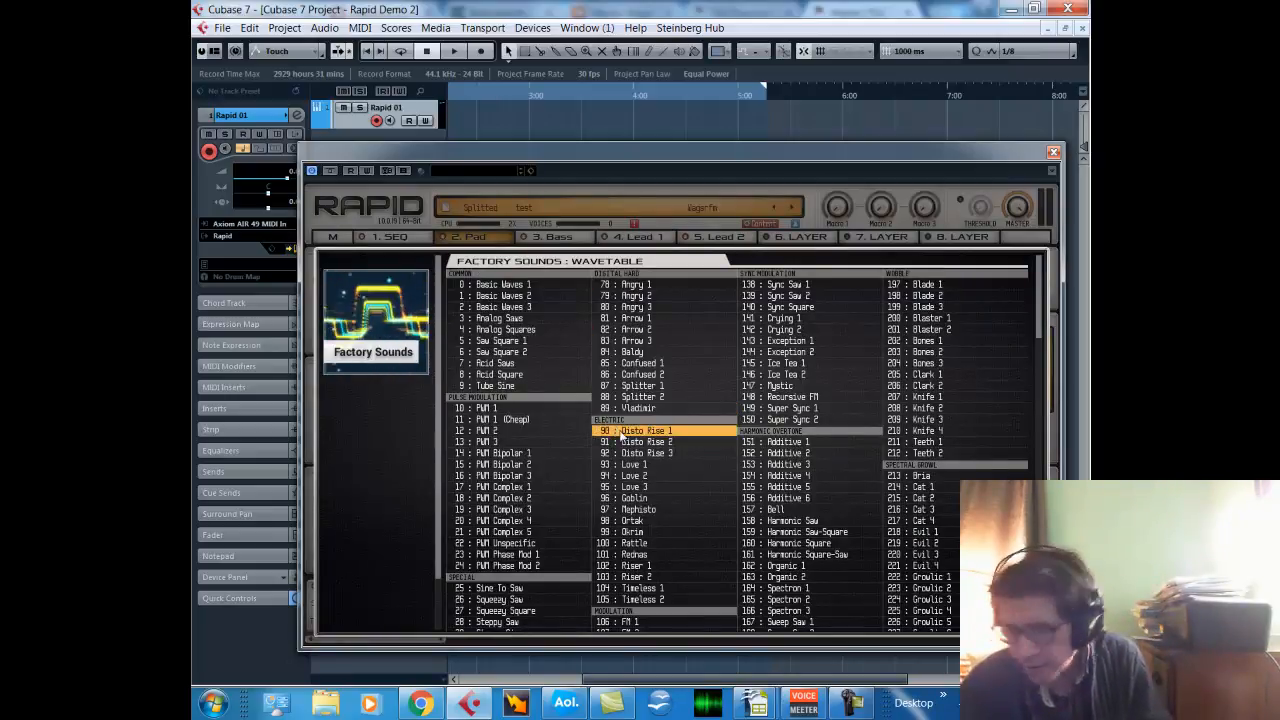
click(640, 465)
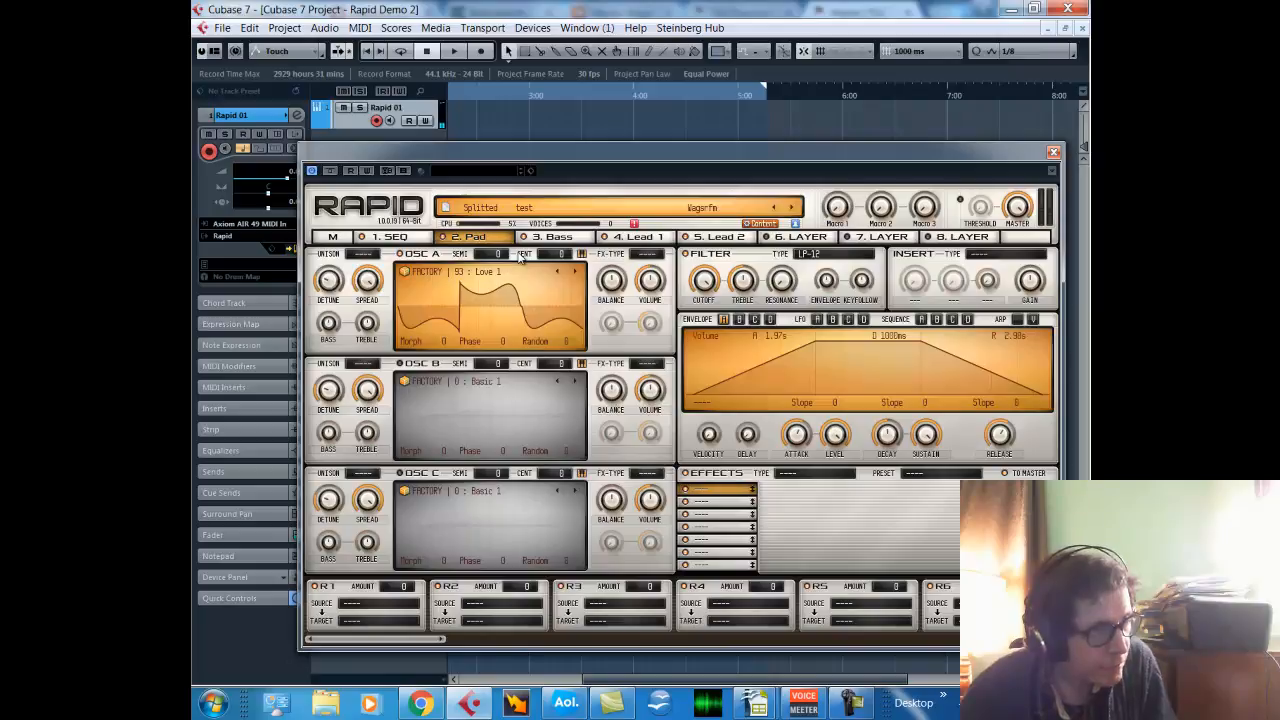
drag(508, 257, 522, 334)
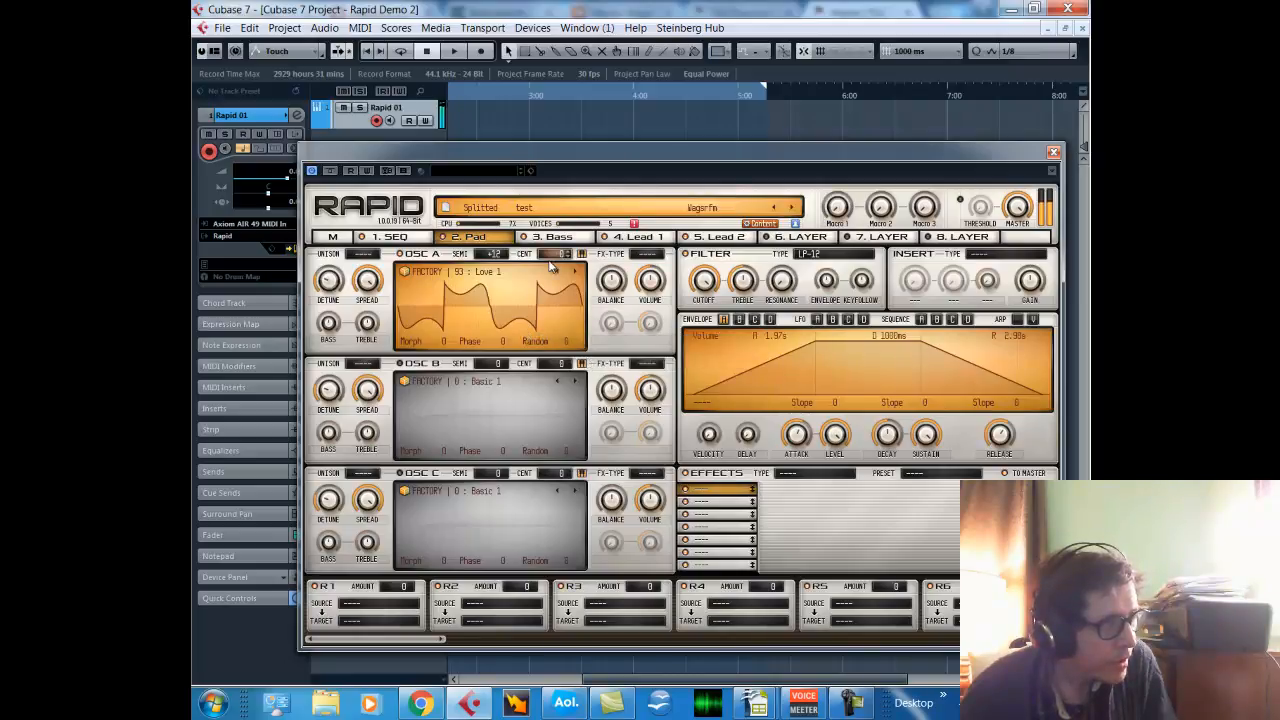
click(364, 257)
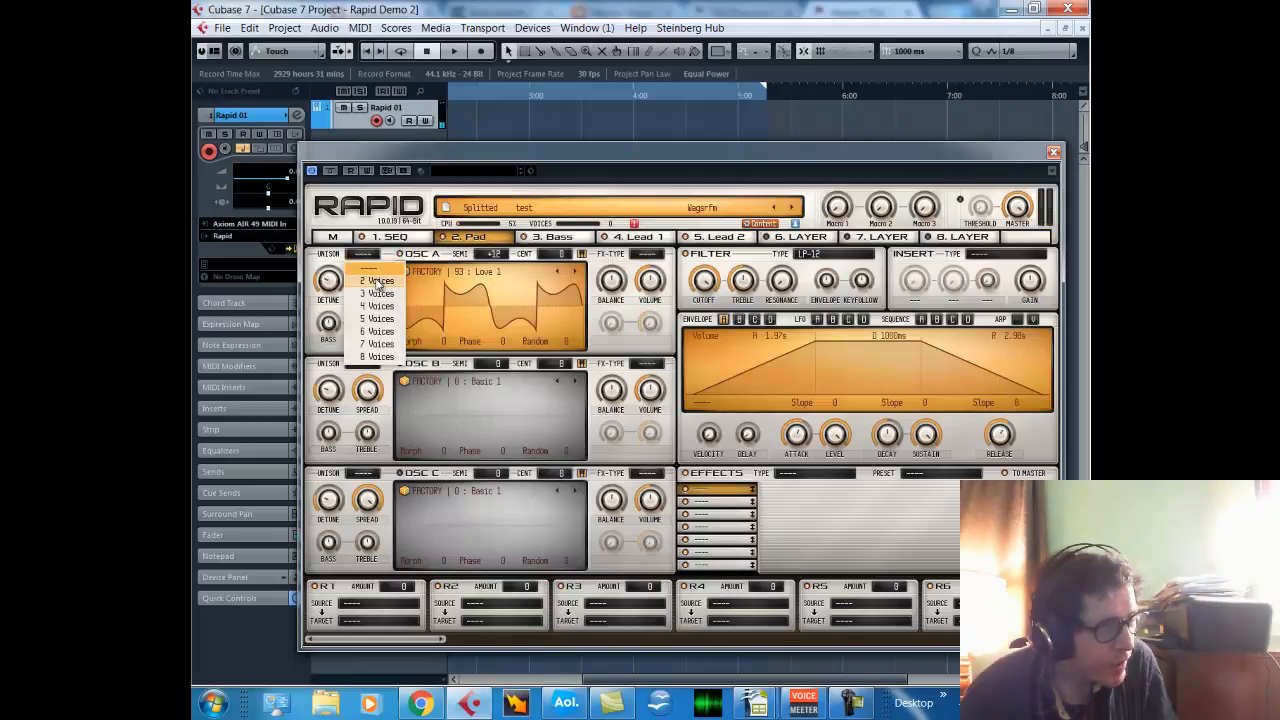
click(378, 268)
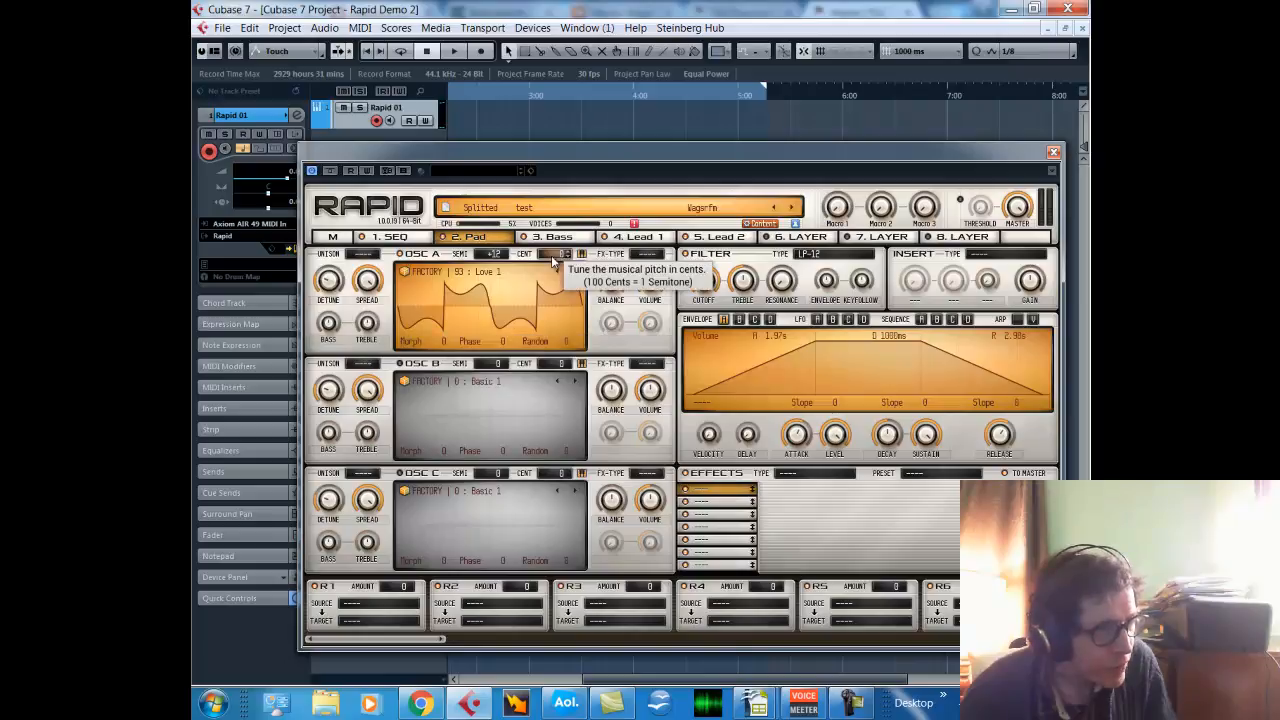
Enable oscillator B on the Pad layer with the Love 2 wavetable and detune it by +31 cents.
click(401, 364)
click(487, 387)
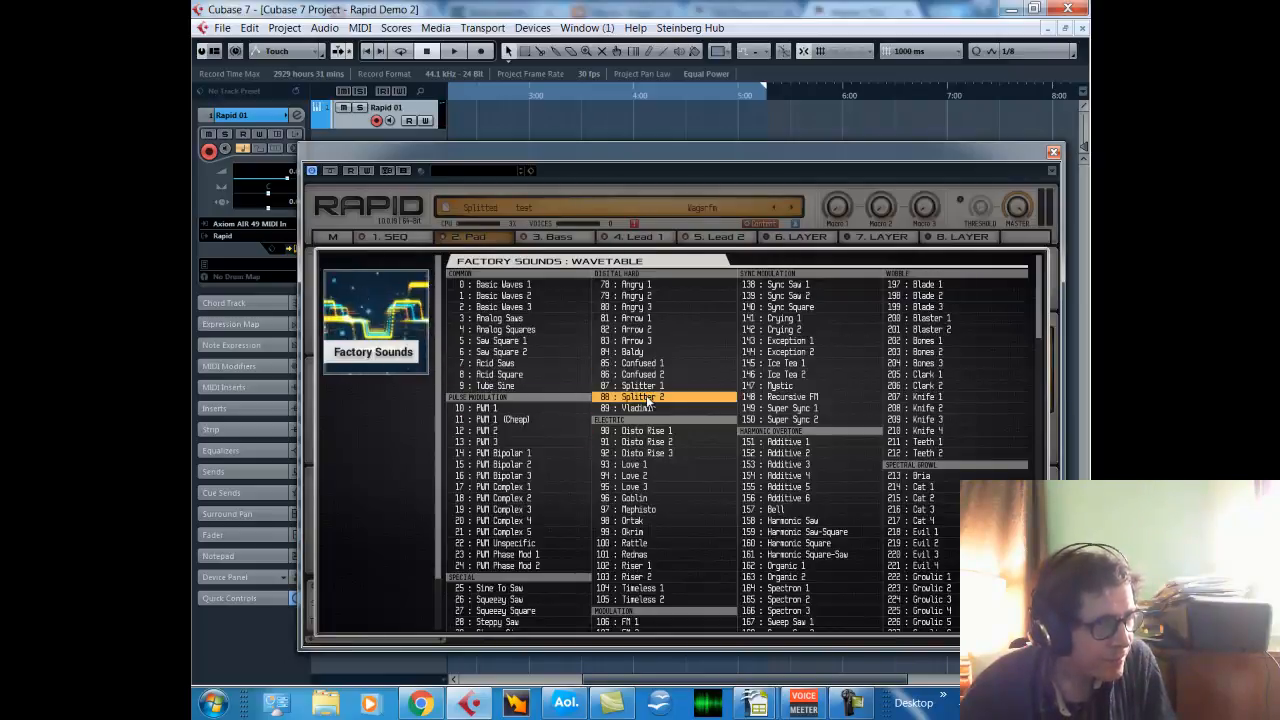
click(638, 478)
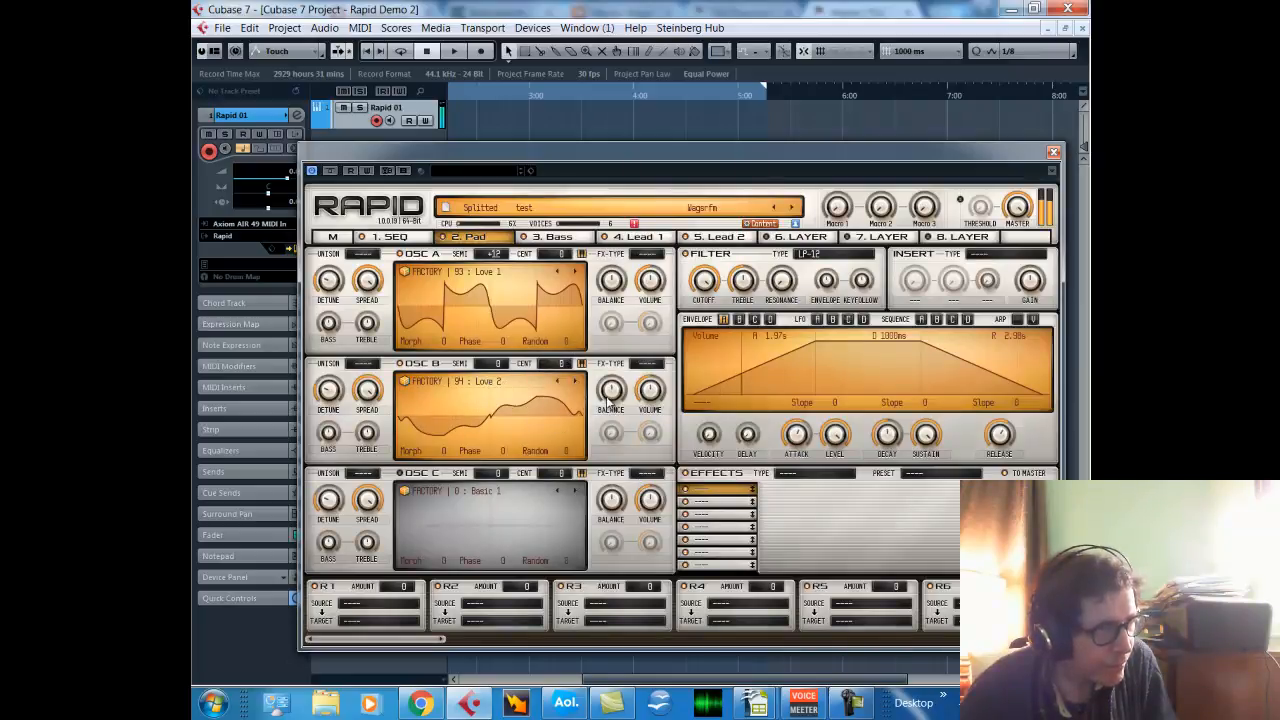
drag(573, 367, 565, 334)
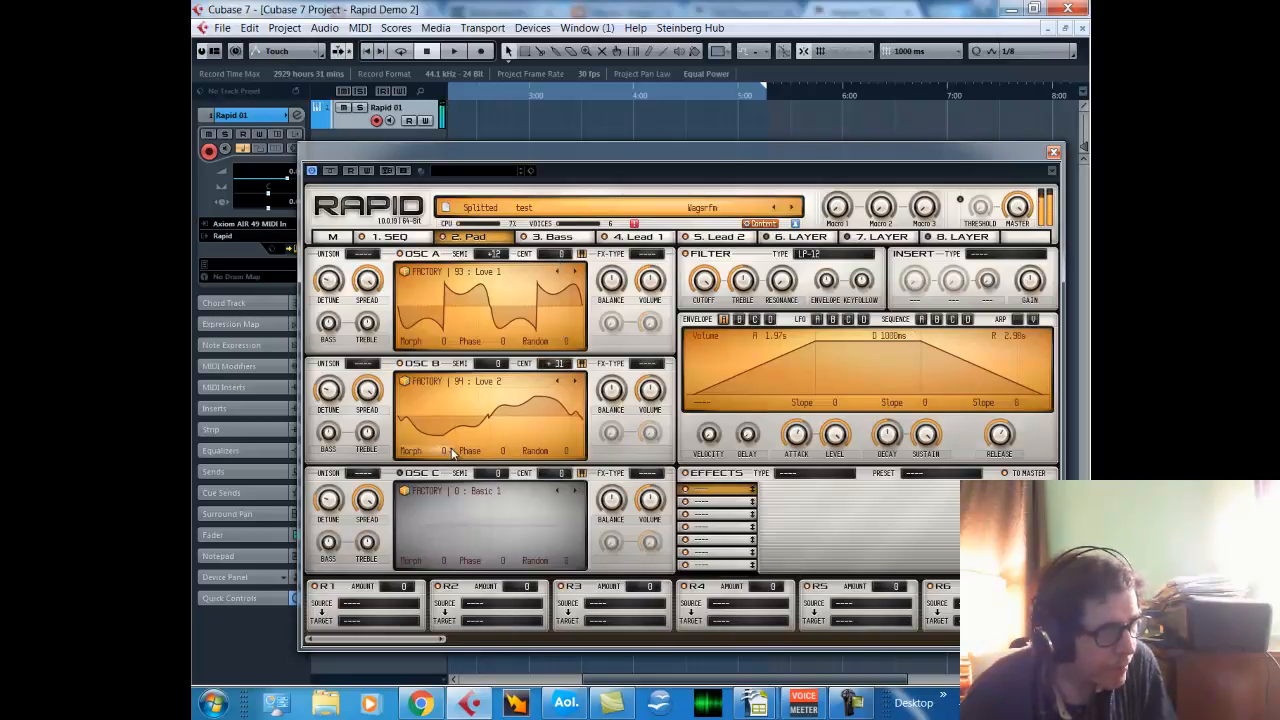
Set the morph position to 4950 on the Pad layer's oscillator B and 3270 on oscillator A.
drag(445, 451, 405, 95)
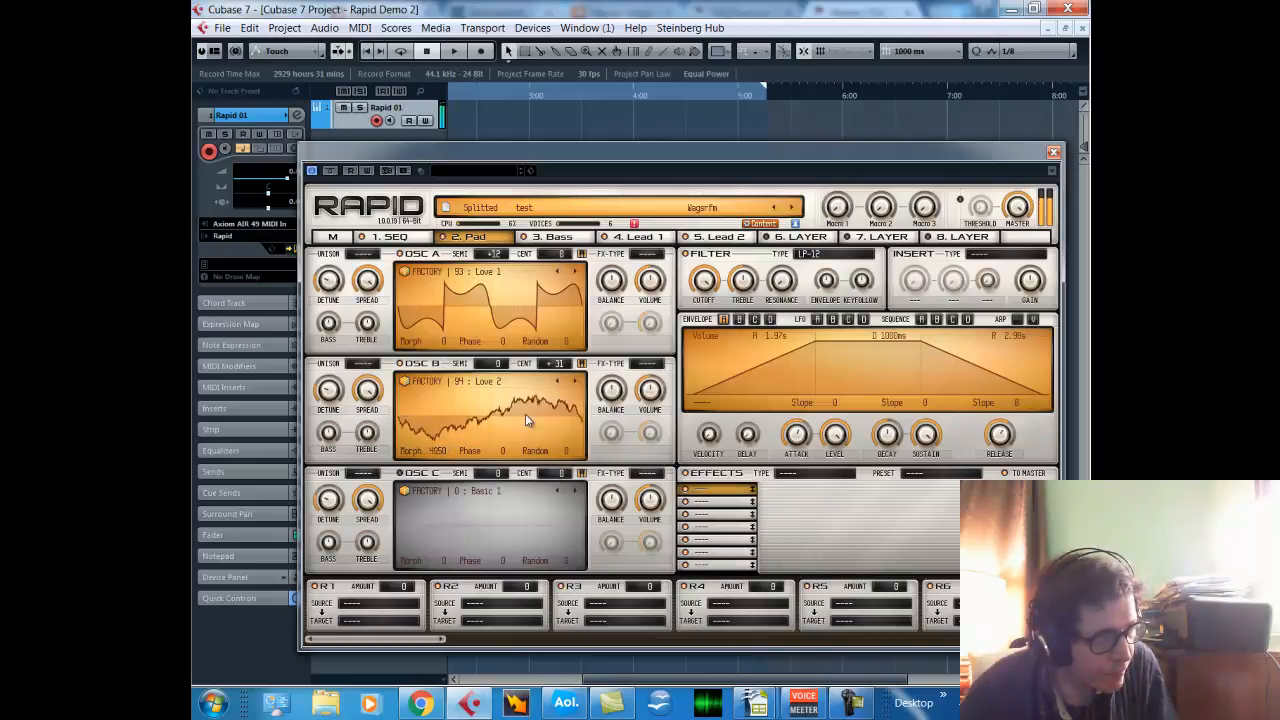
drag(448, 342, 398, 106)
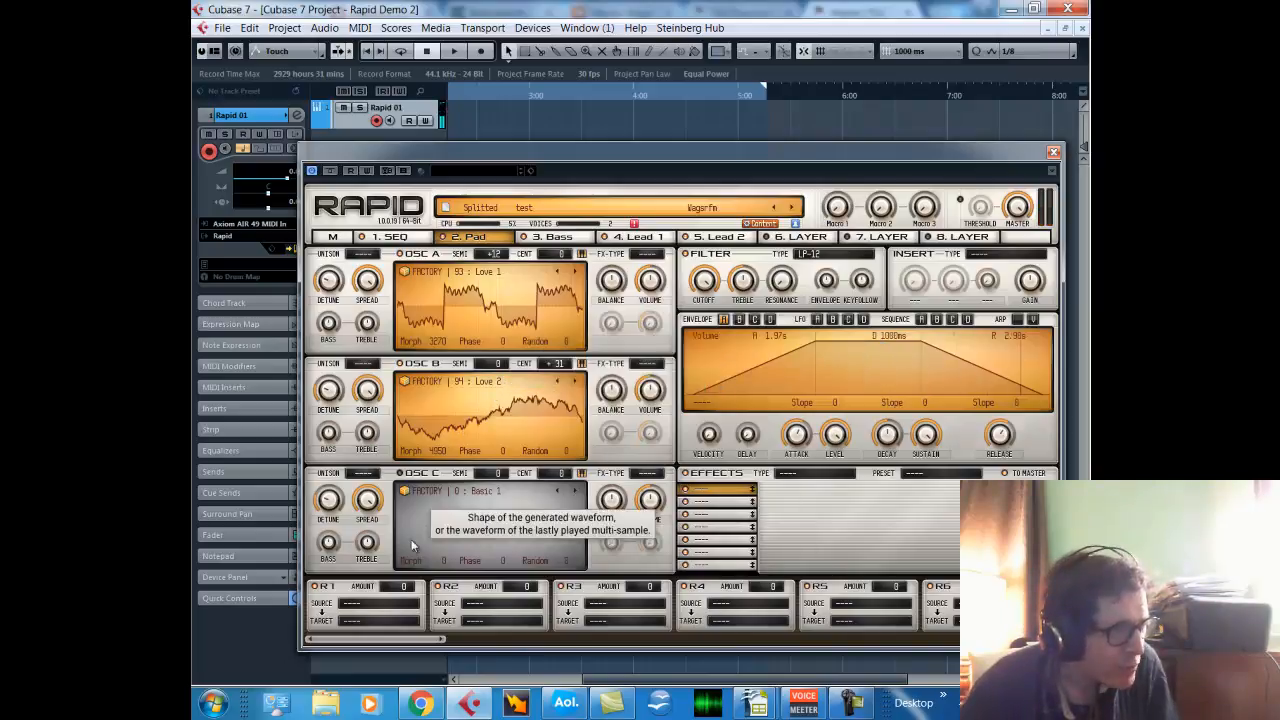
Enable oscillator C on the Pad layer, load the Cello wavetable and set its morph position to 2520.
click(400, 474)
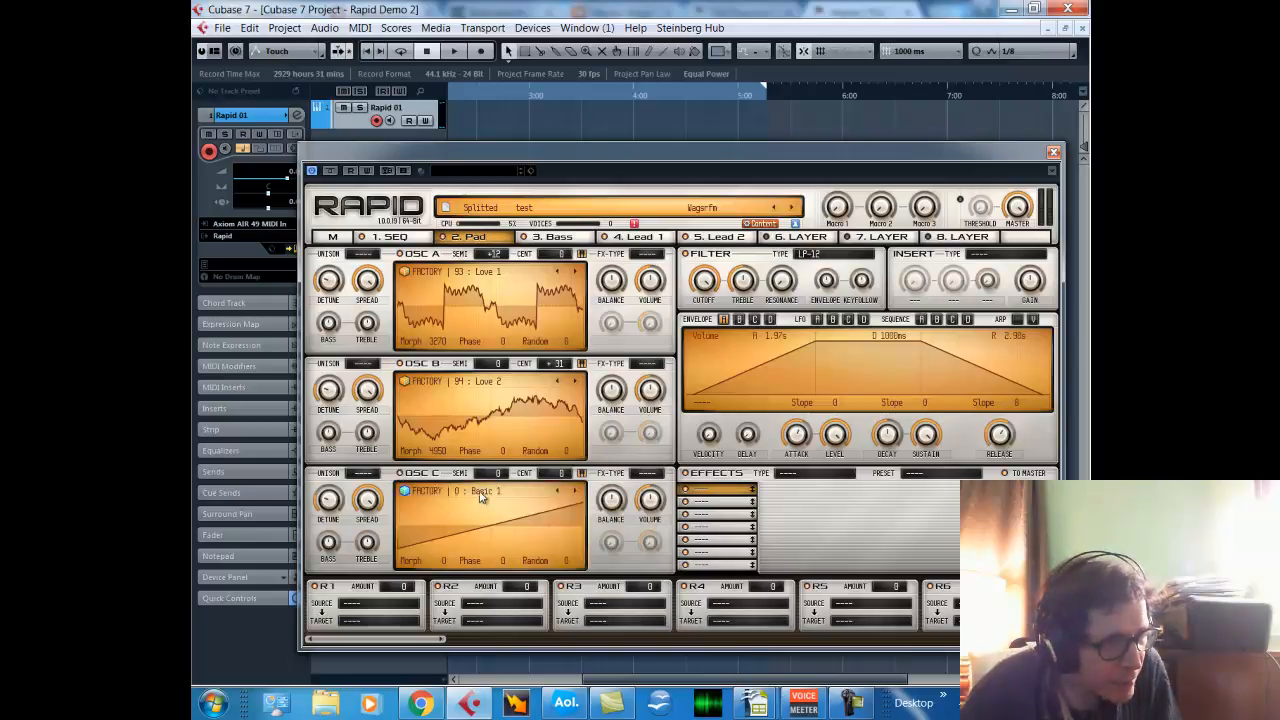
click(480, 497)
drag(1040, 318, 1040, 388)
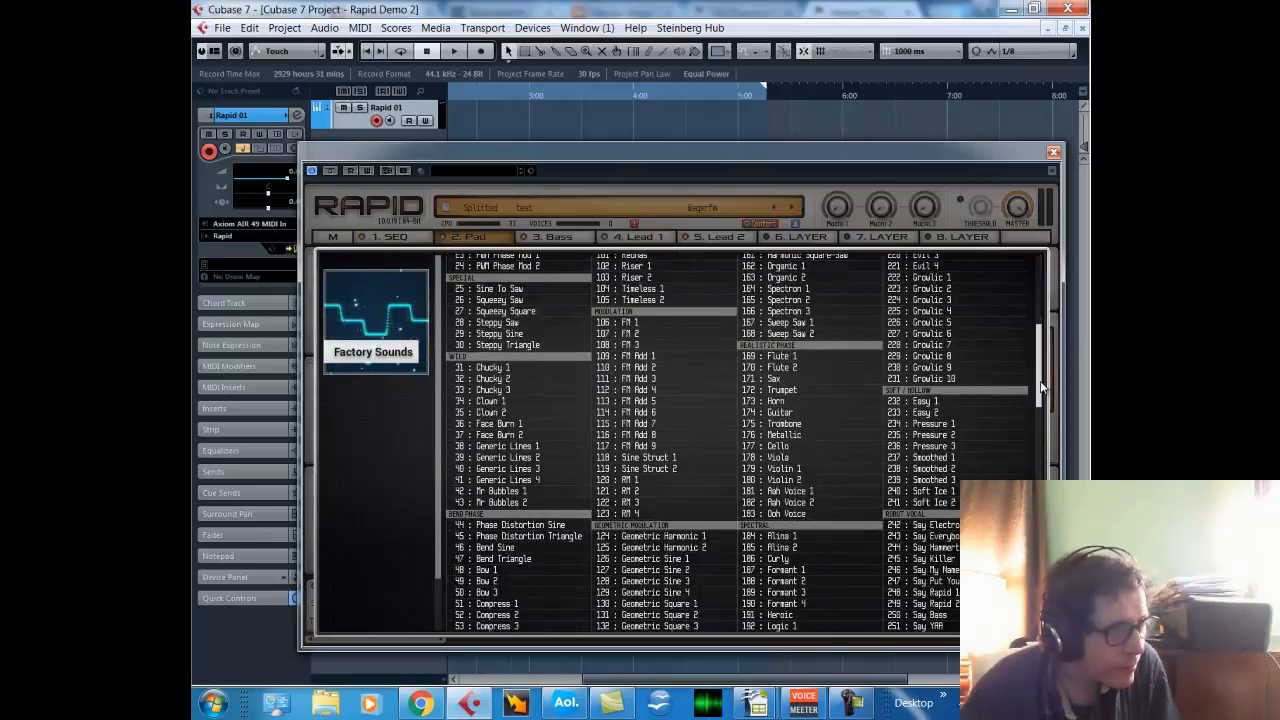
click(776, 446)
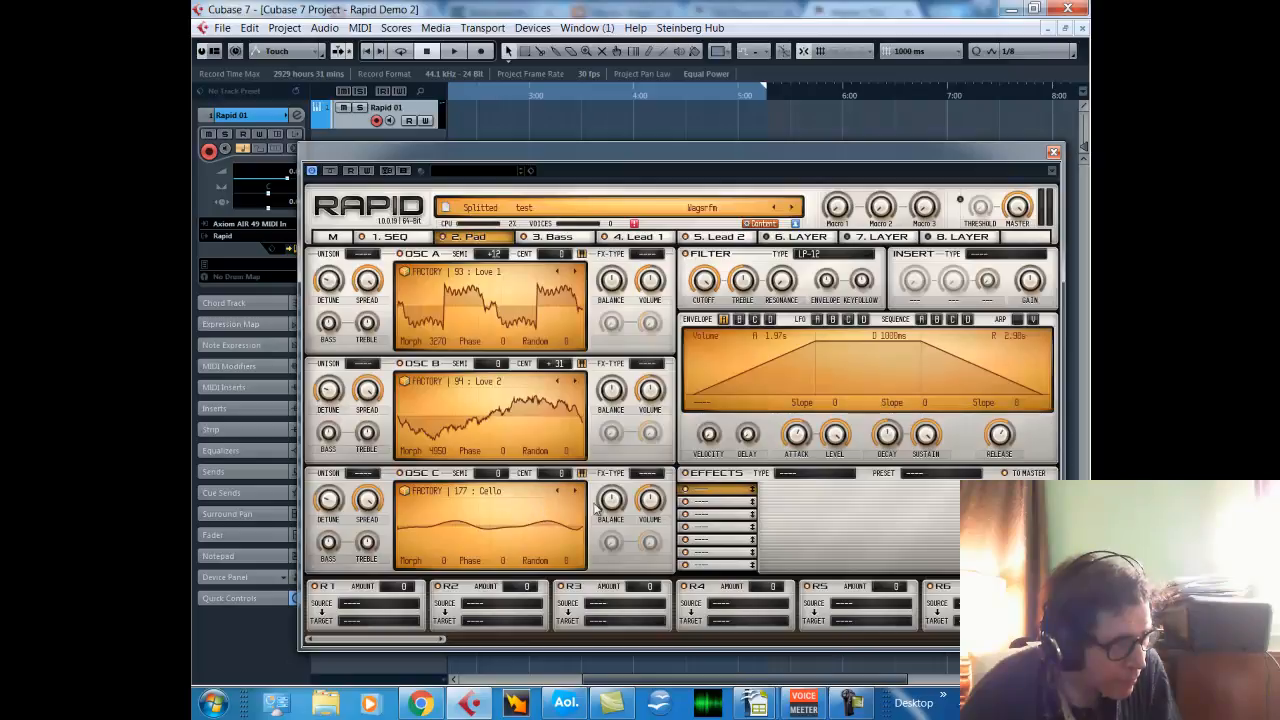
drag(445, 552, 441, 384)
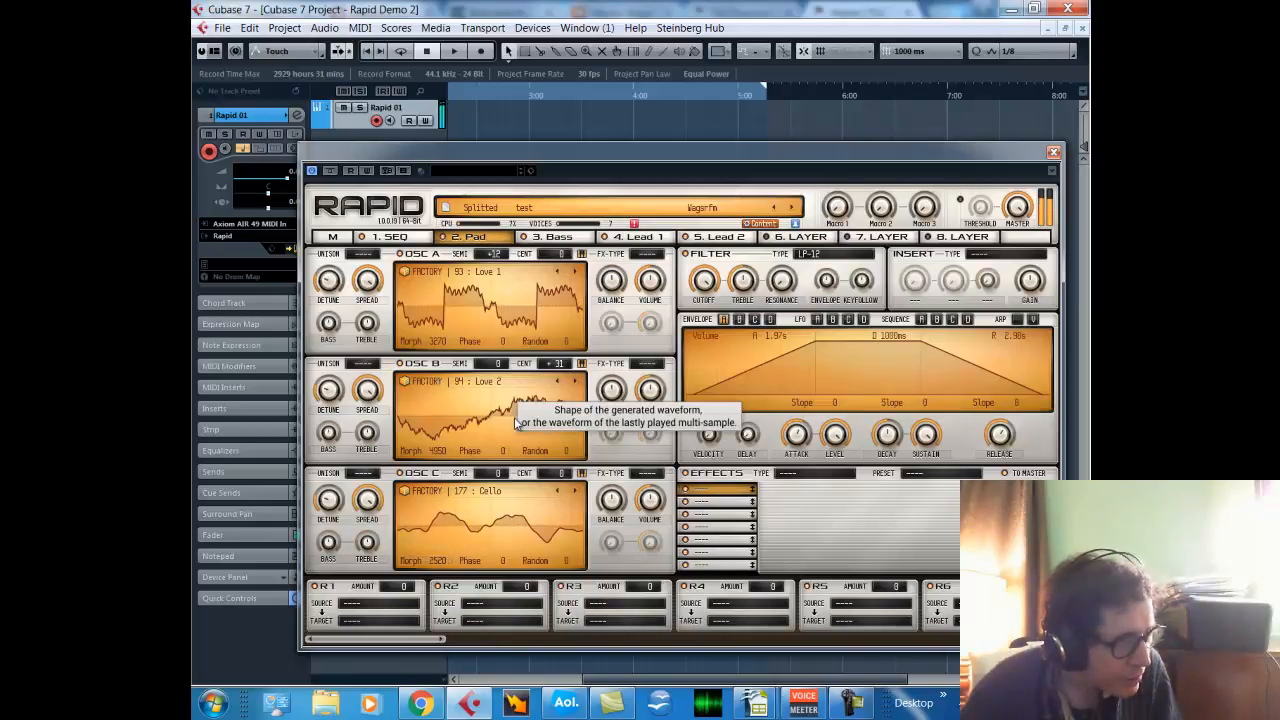
Set the Pad layer's oscillator C to two unison voices and detune it by -26 cents.
click(362, 473)
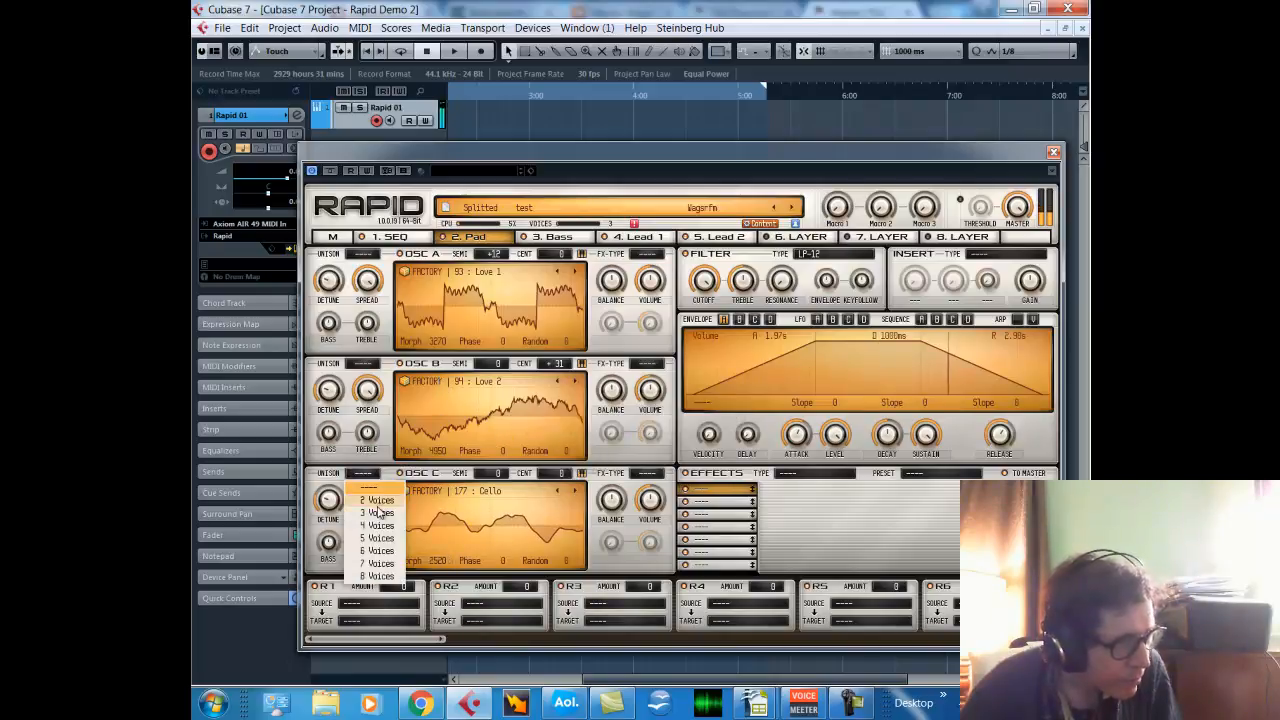
click(378, 501)
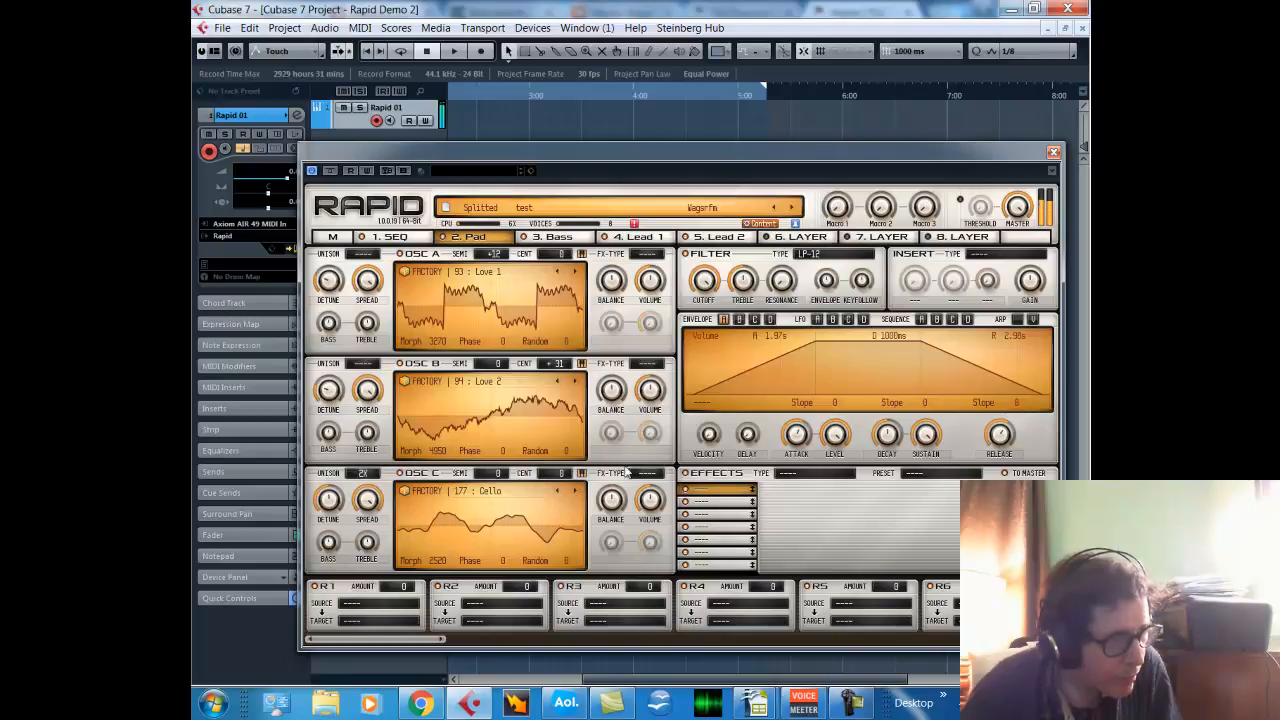
drag(566, 474, 565, 573)
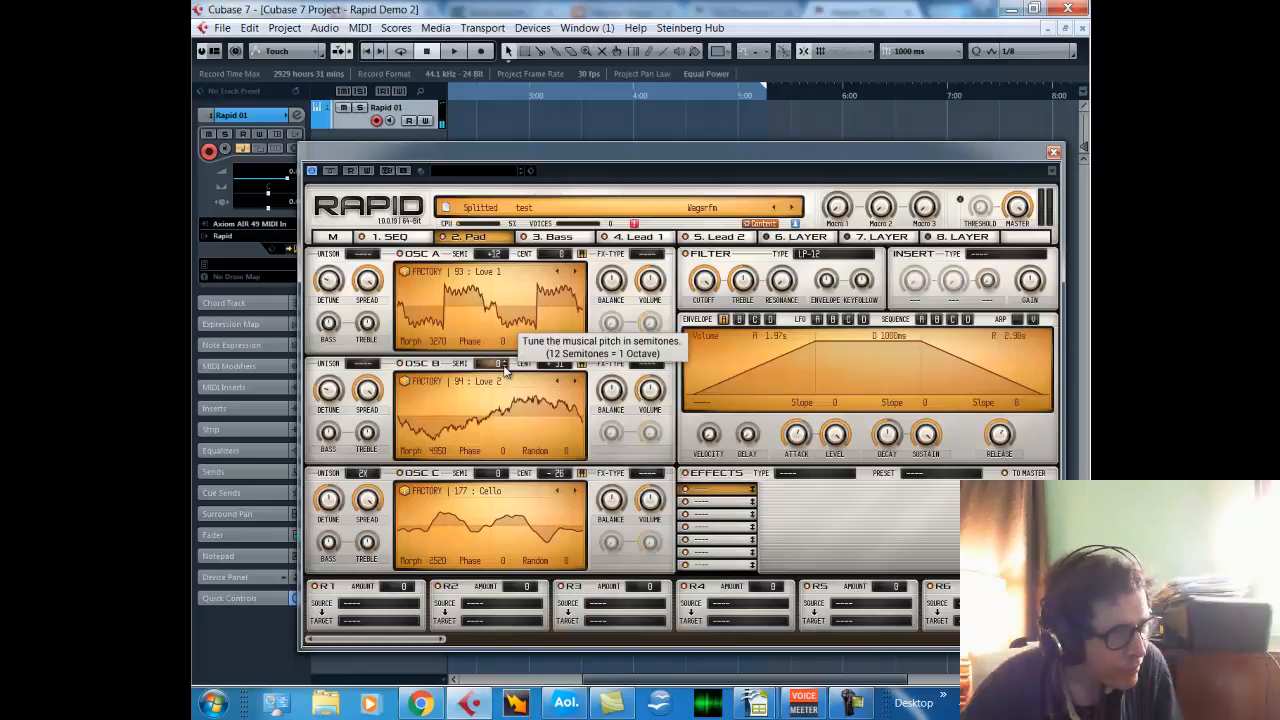
Tune the Pad layer's oscillator B to -12 semitones and oscillator C to +24 semitones.
drag(505, 370, 505, 405)
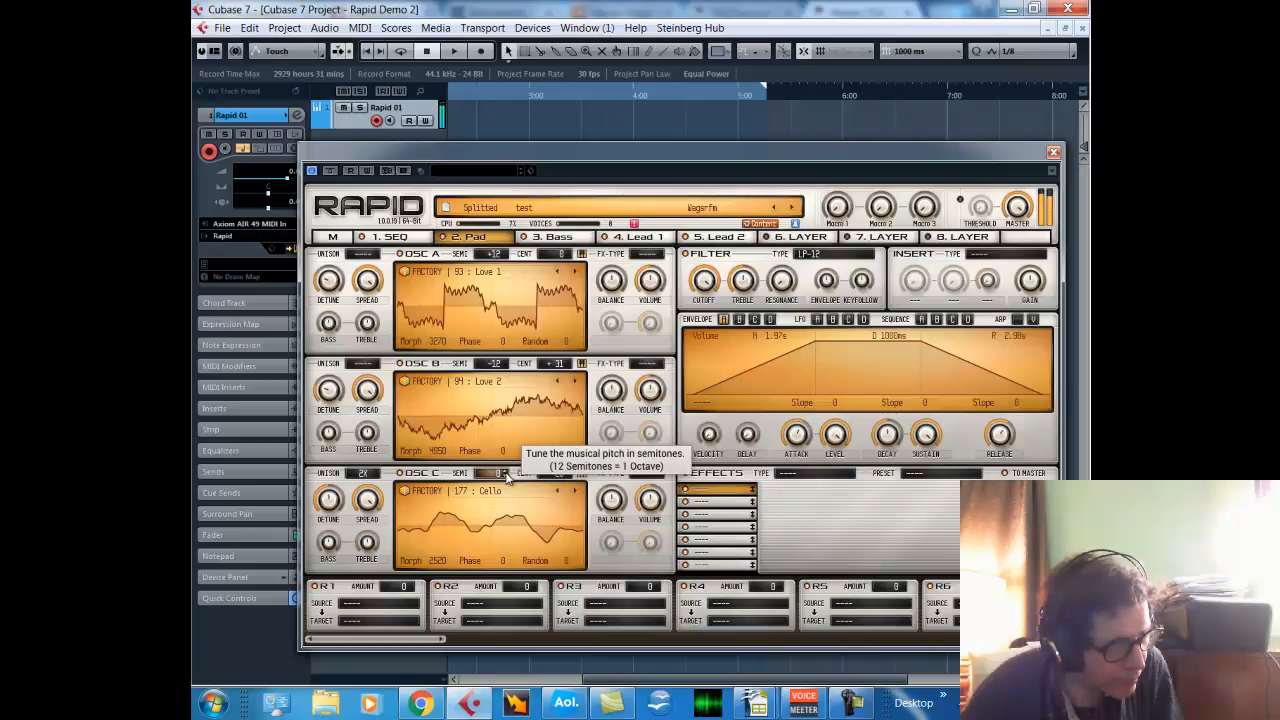
drag(505, 470, 499, 376)
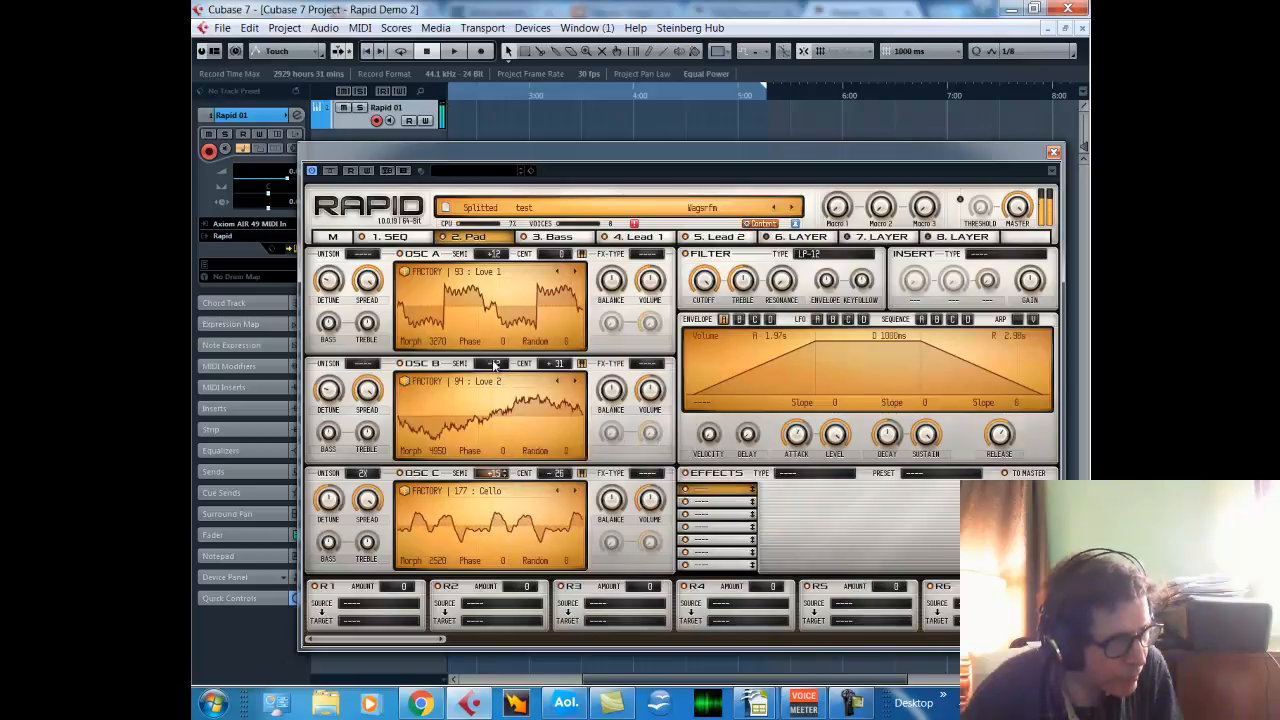
drag(487, 333, 476, 296)
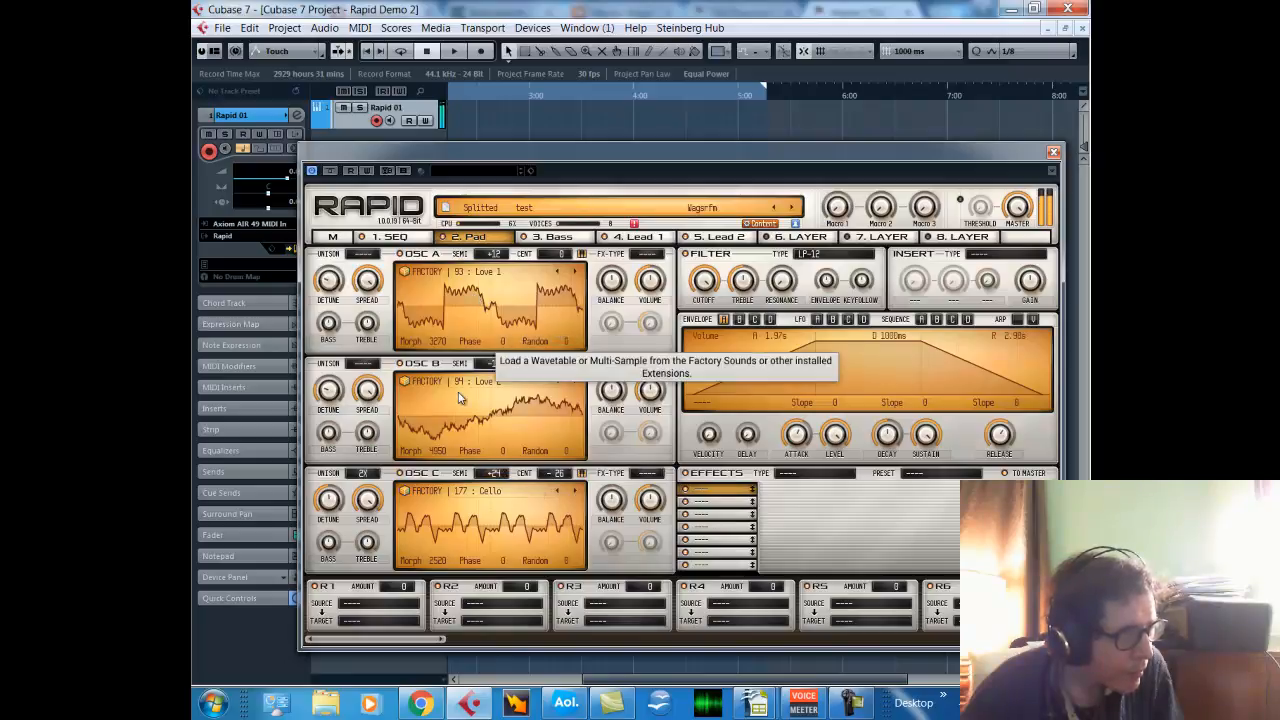
Set unison to two voices on the Pad layer's oscillator B and four voices on oscillator A.
click(364, 366)
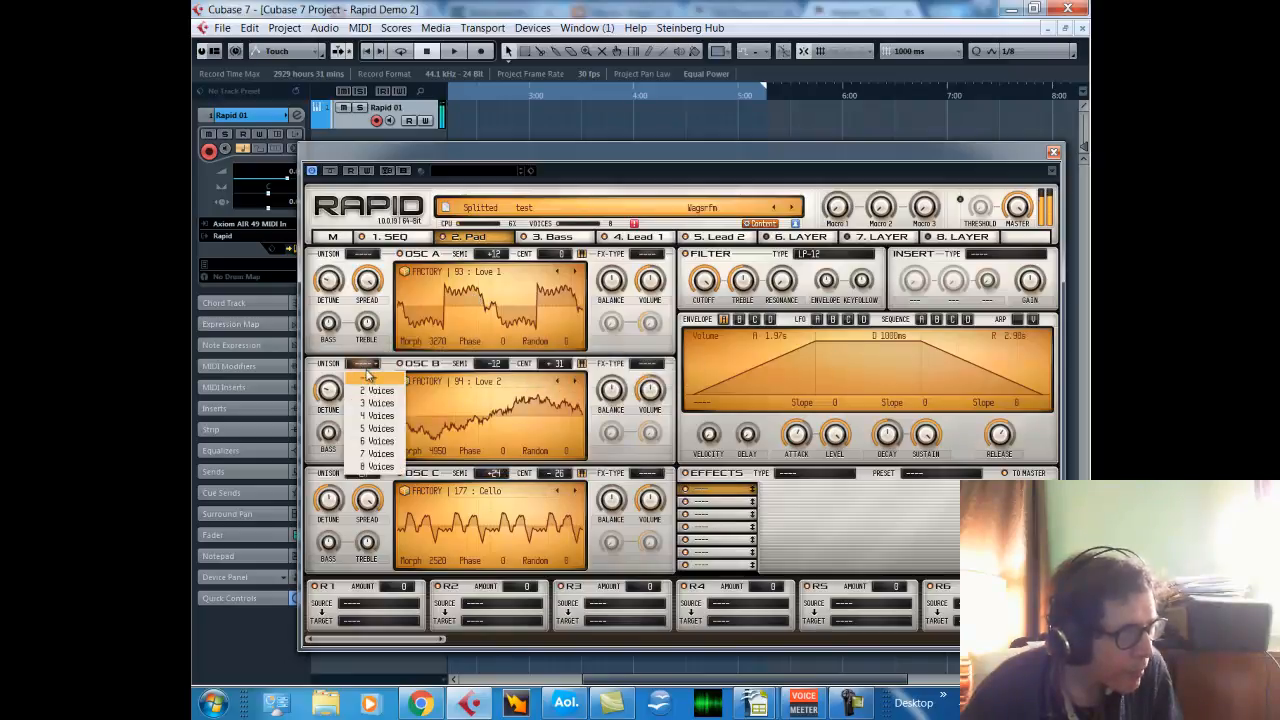
click(380, 392)
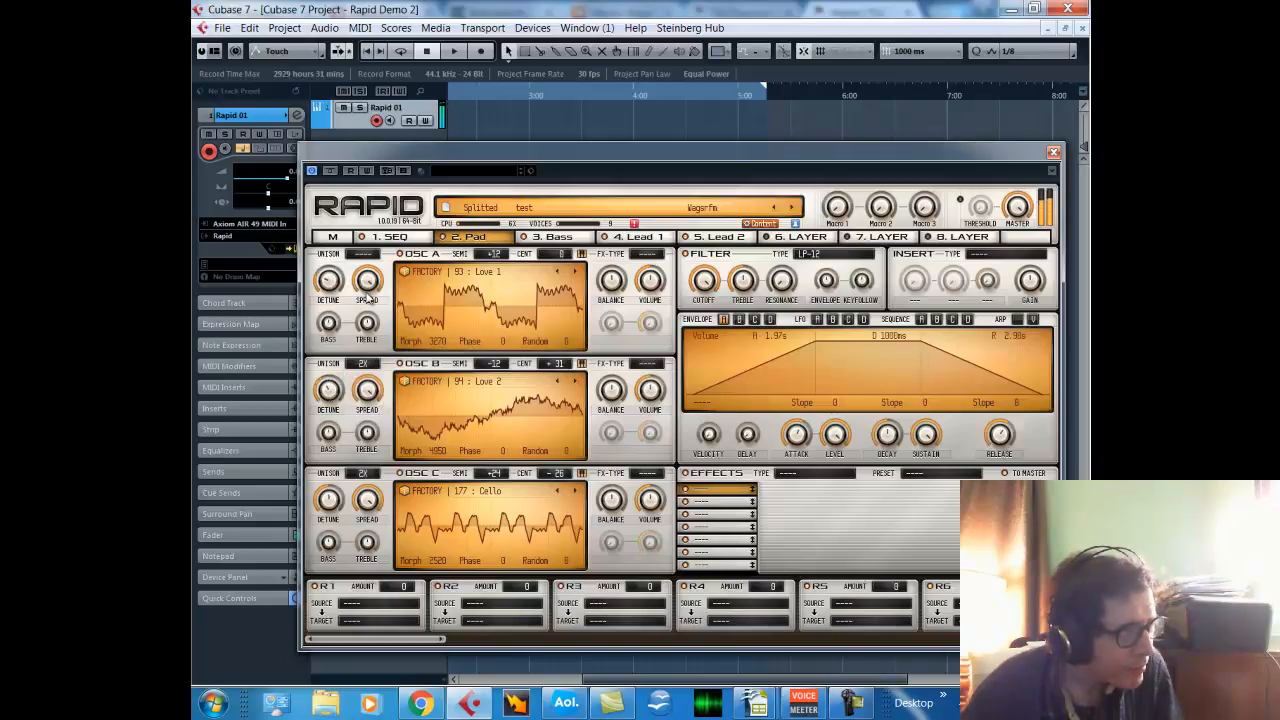
click(362, 254)
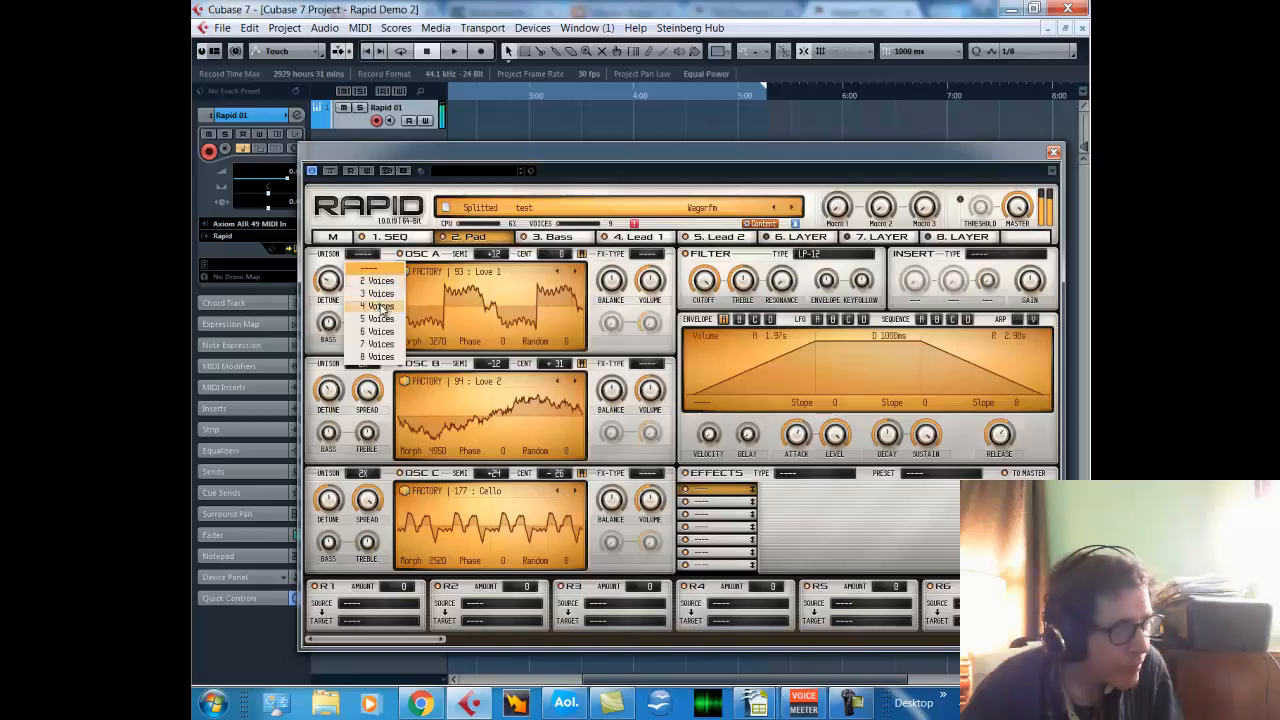
click(382, 306)
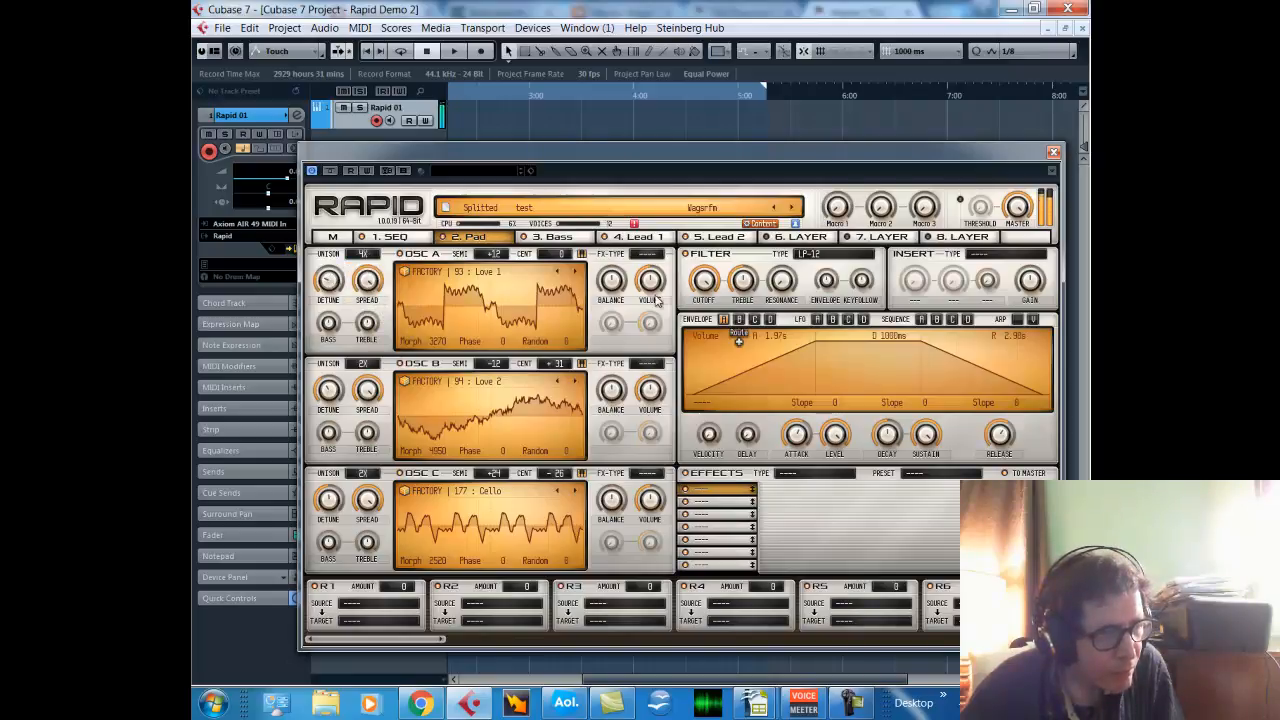
Add a Chorus in the Pad layer's first effect slot and an Ensemble in the second.
click(333, 237)
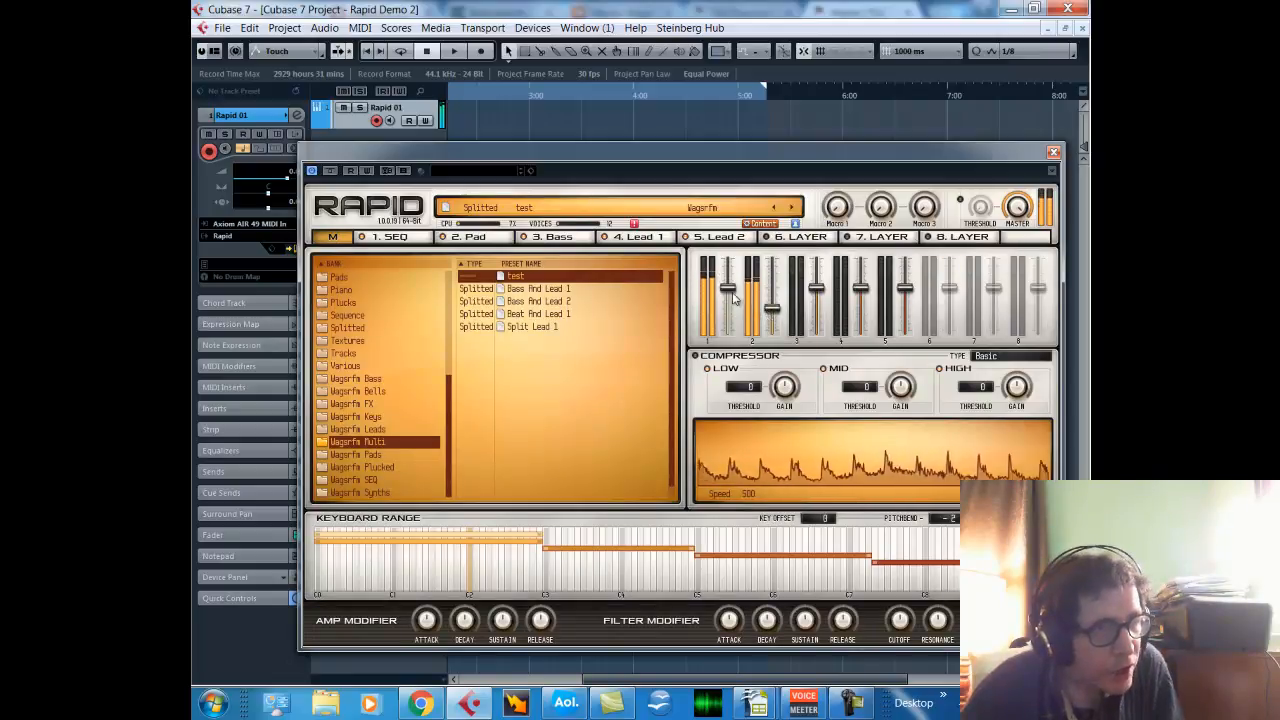
click(472, 238)
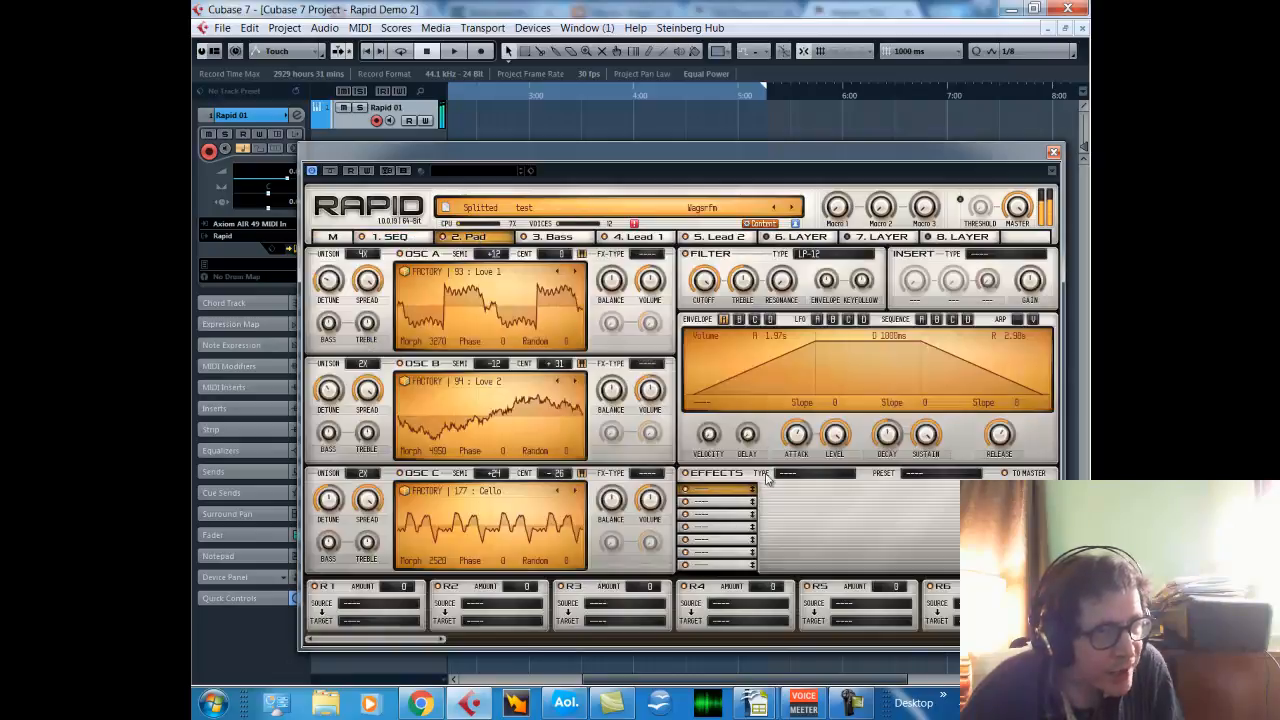
click(803, 478)
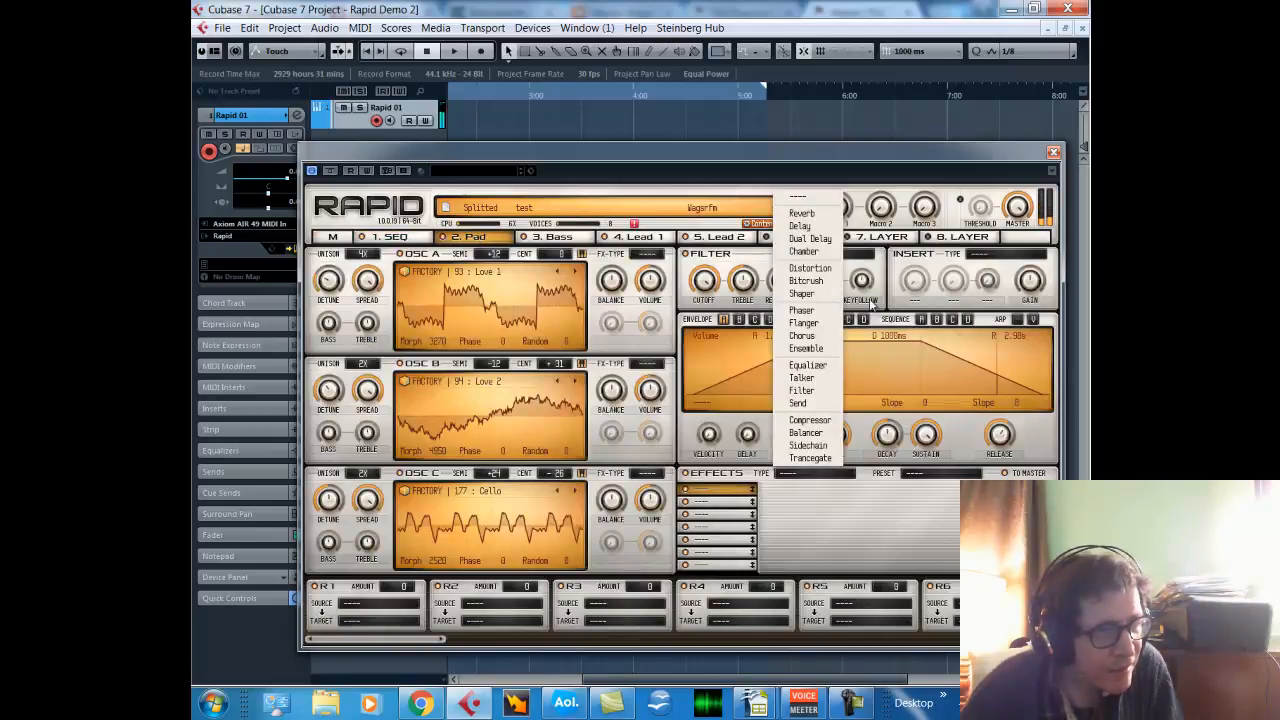
click(803, 336)
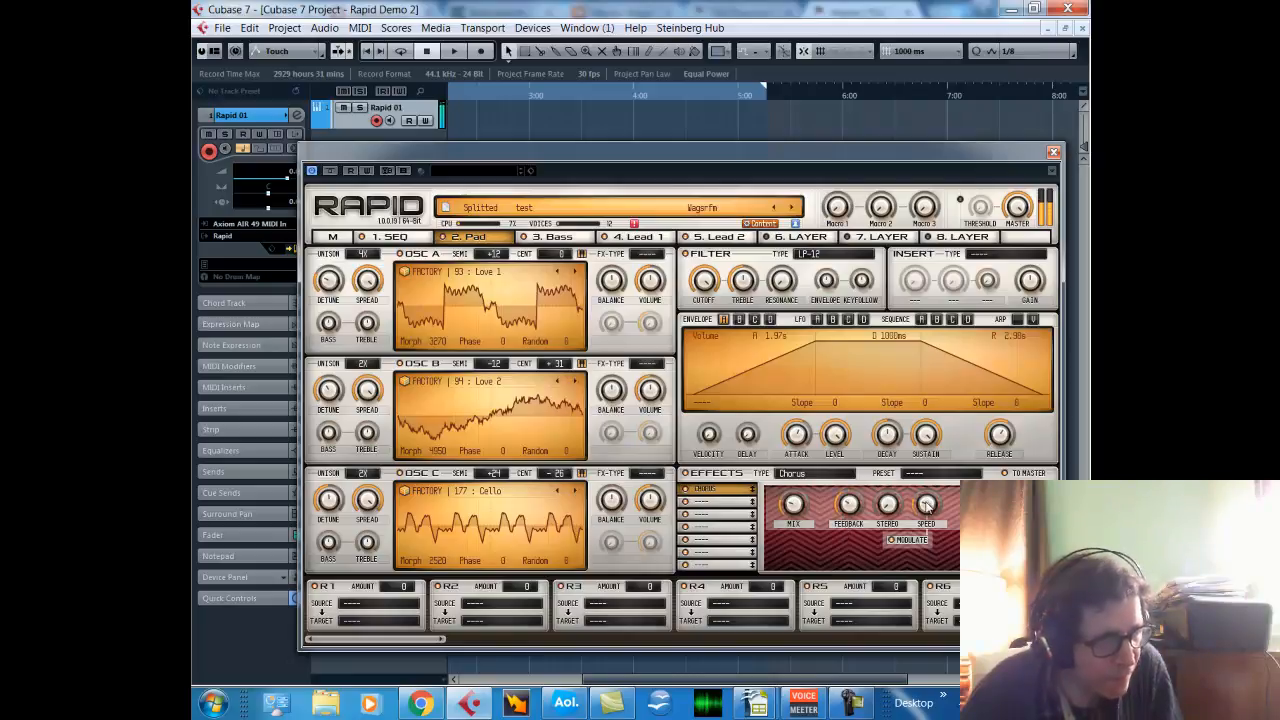
click(710, 502)
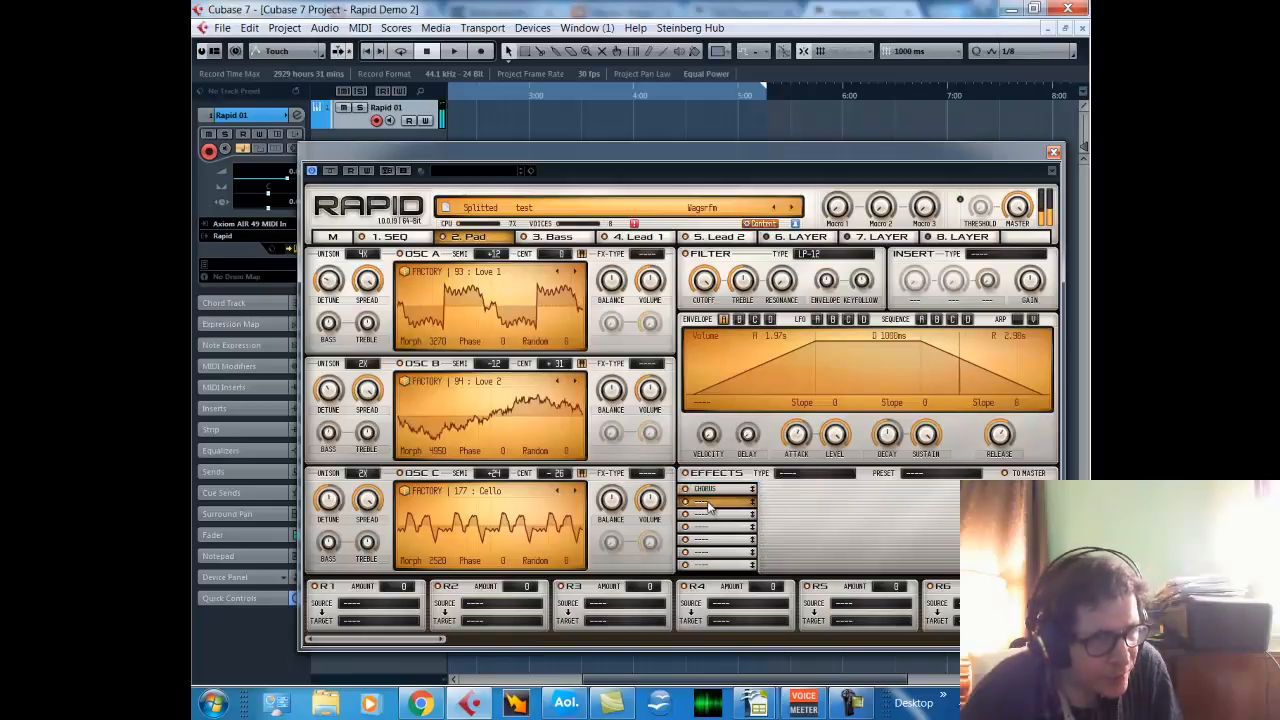
click(818, 474)
click(818, 352)
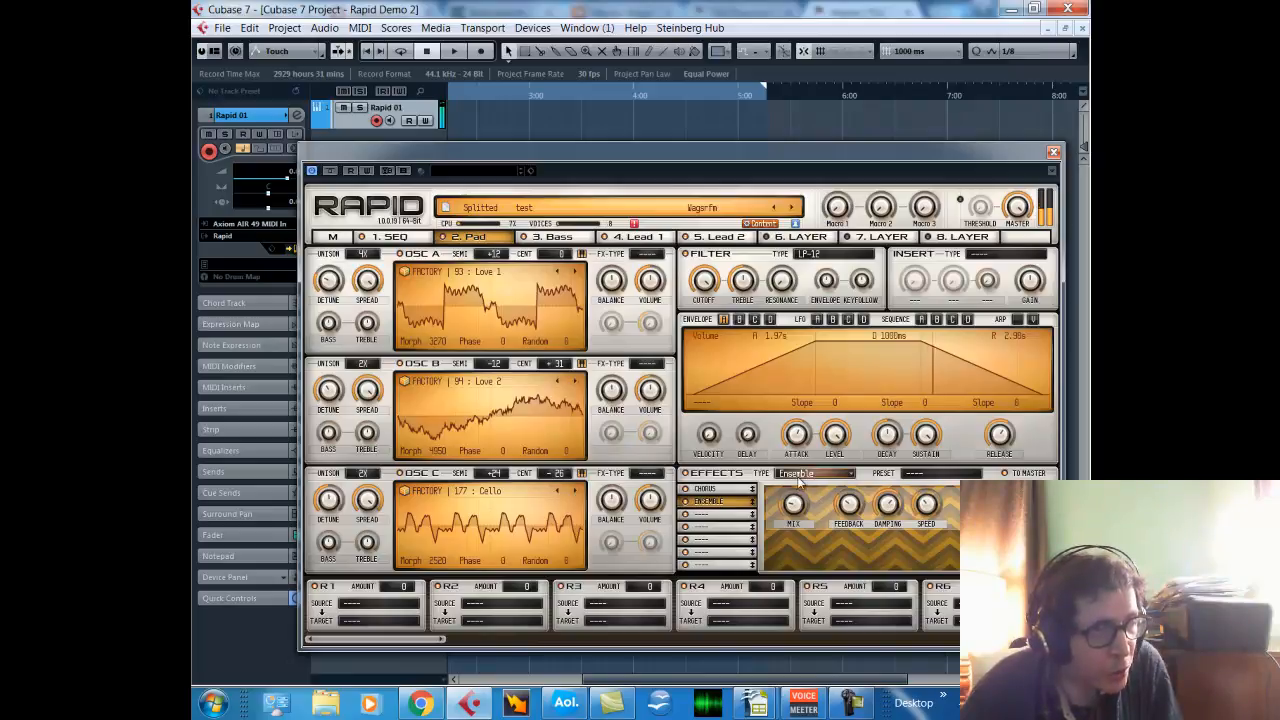
Add a Reverb in the Pad layer's third effect slot and load its H Cold Field preset.
click(725, 514)
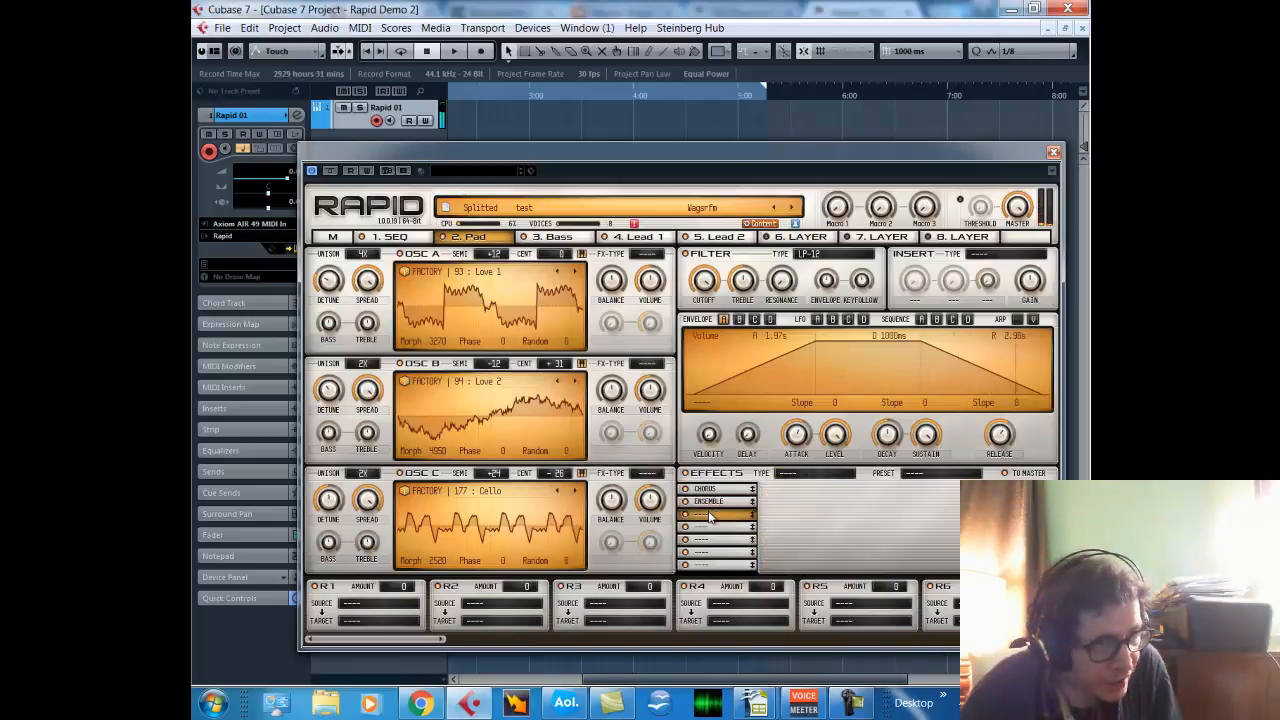
click(815, 473)
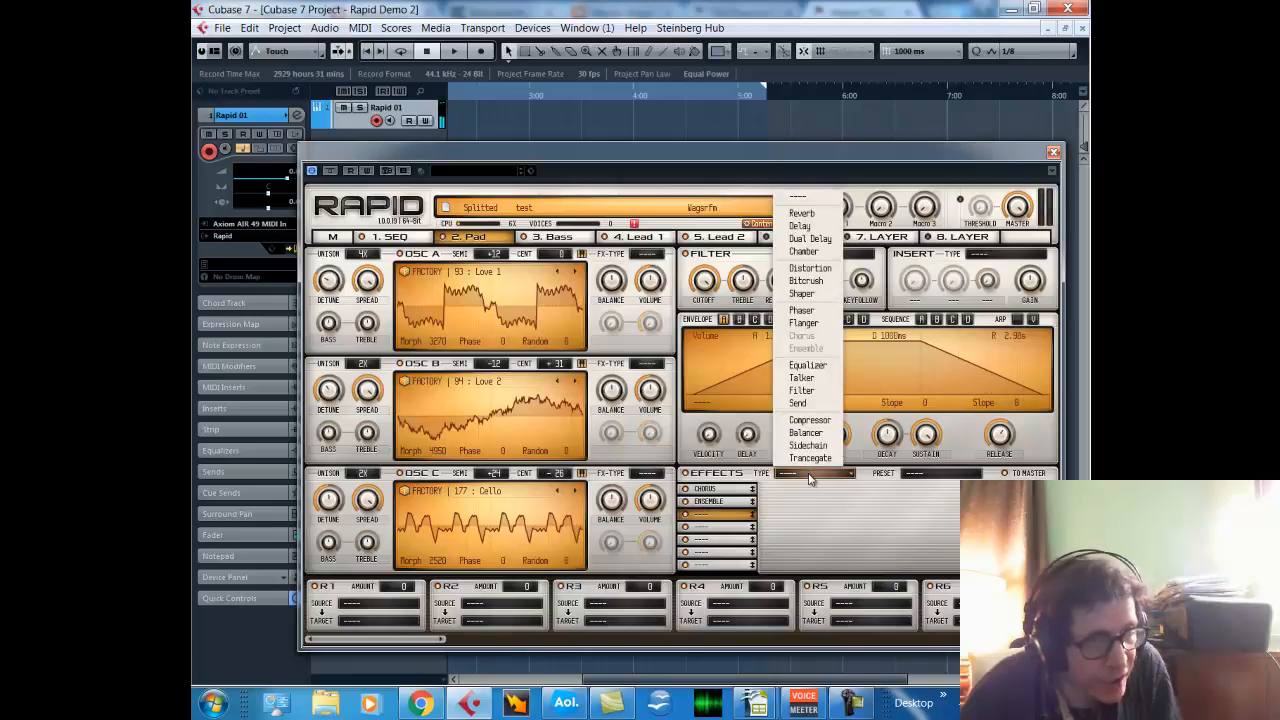
click(820, 216)
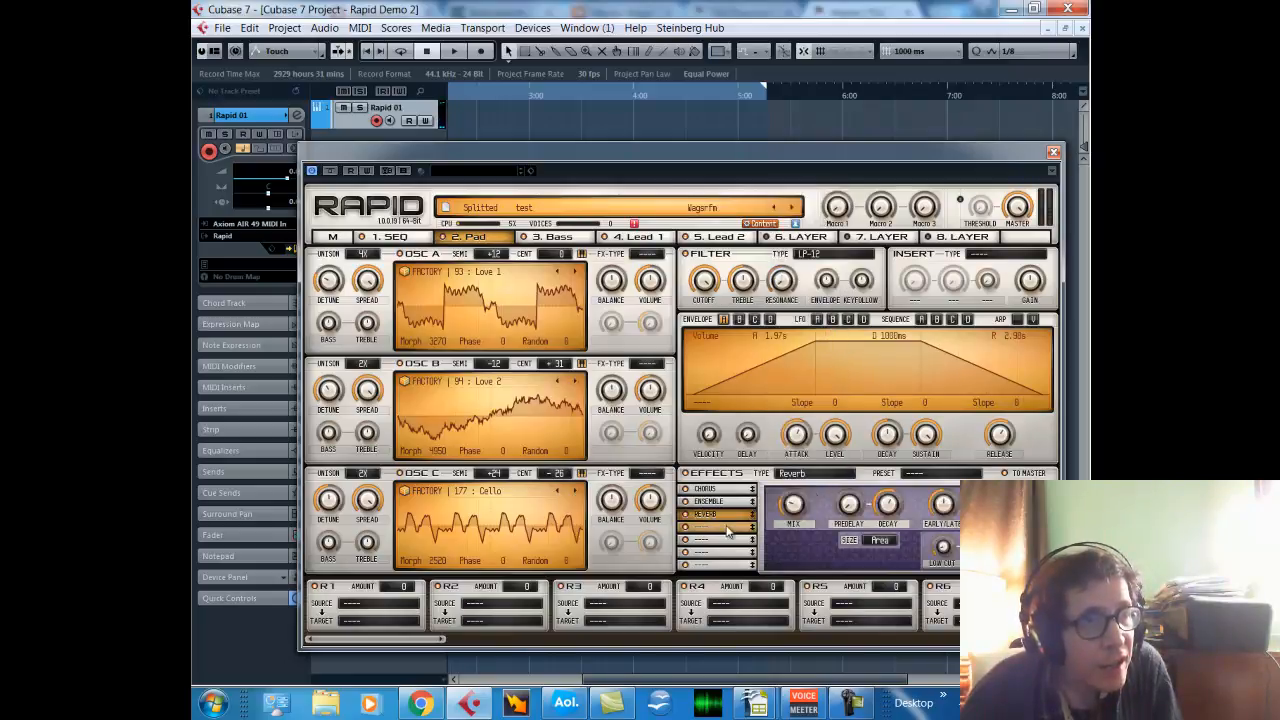
click(910, 474)
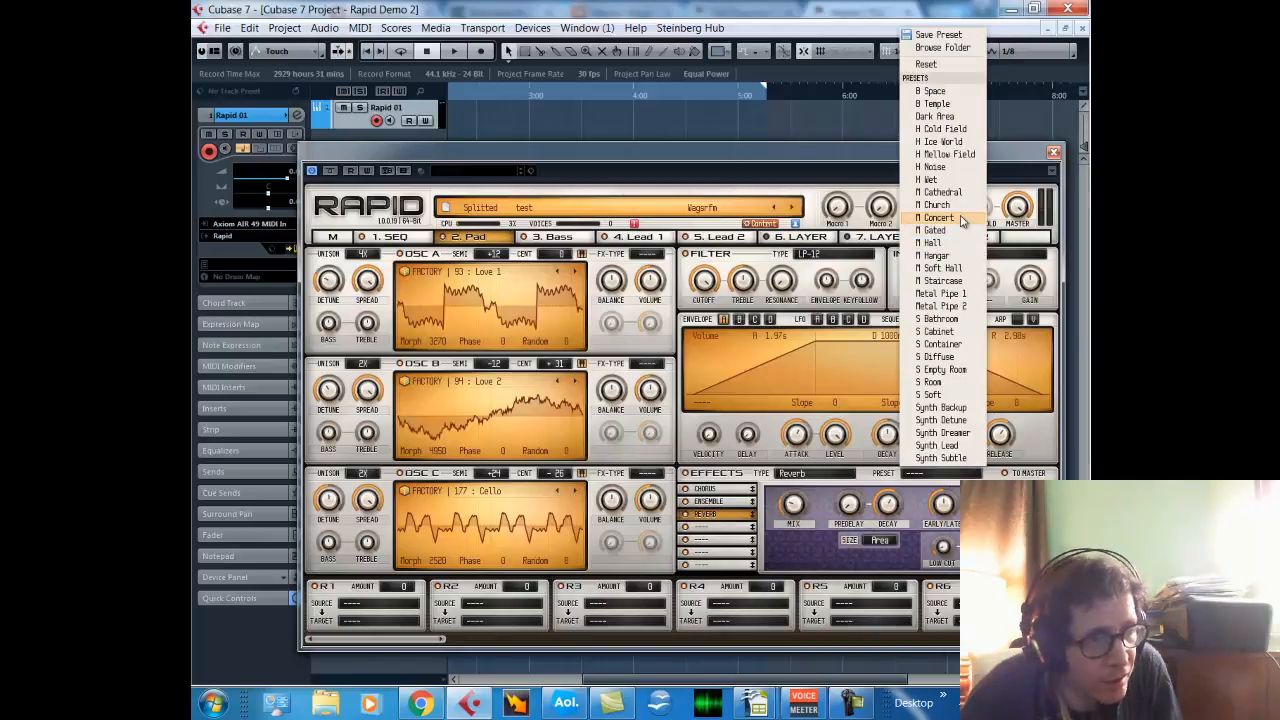
click(945, 131)
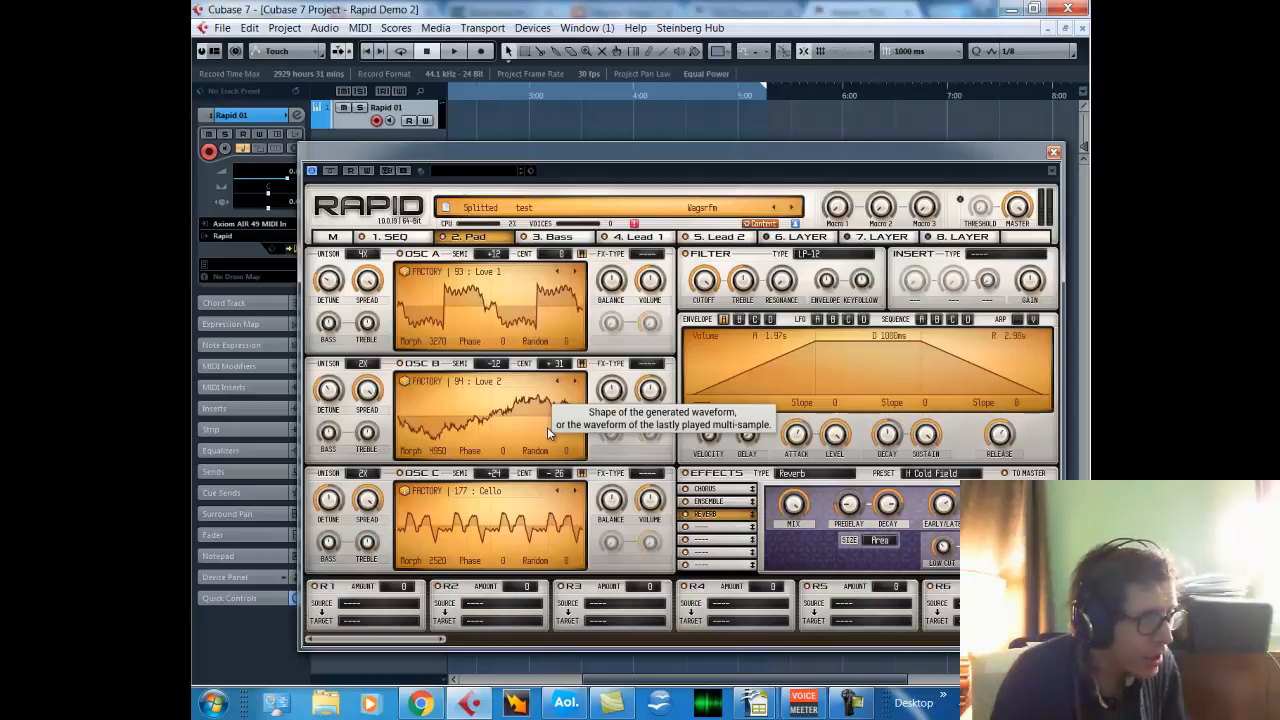
Enable oscillator A on the Bass layer and tune it to -12 semitones.
click(556, 242)
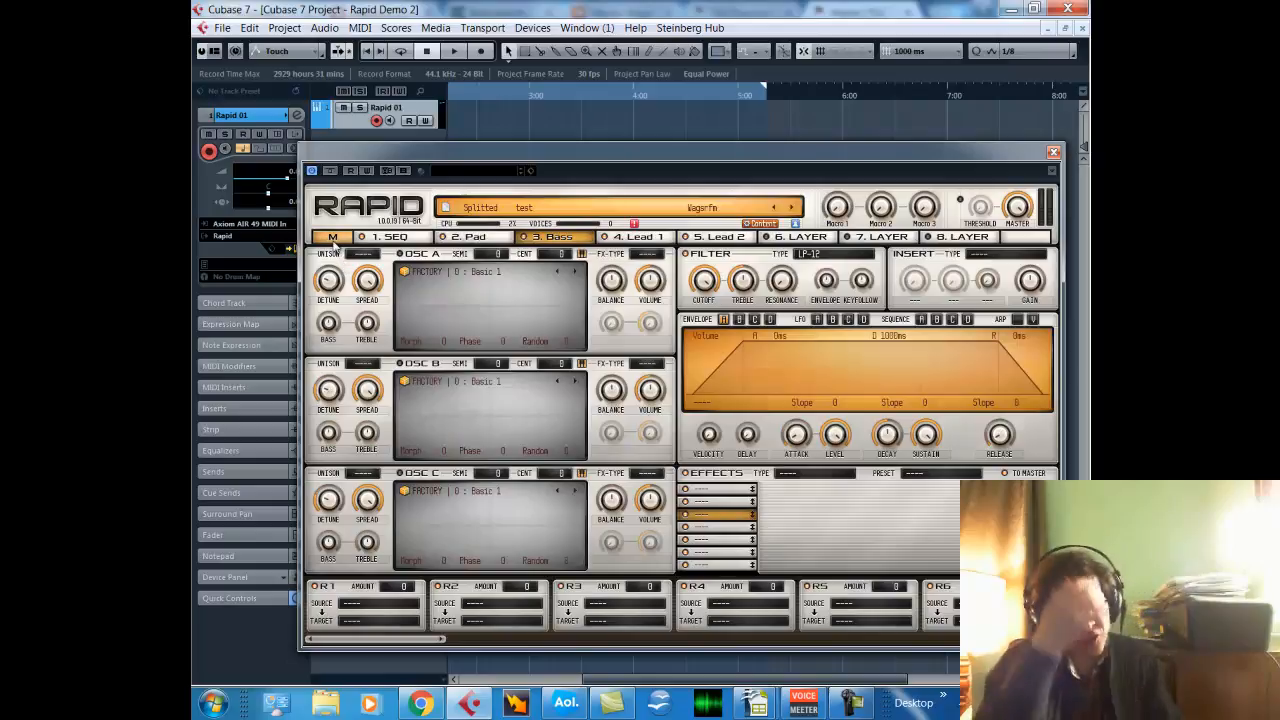
click(332, 240)
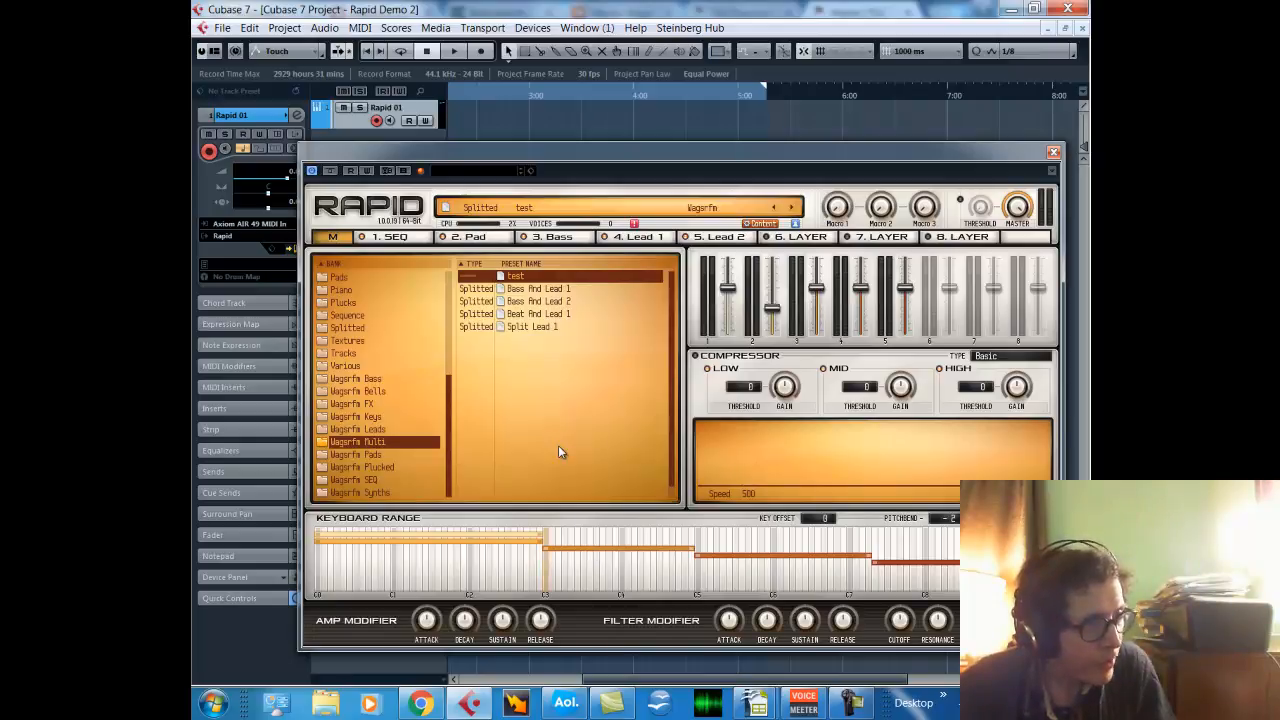
click(575, 240)
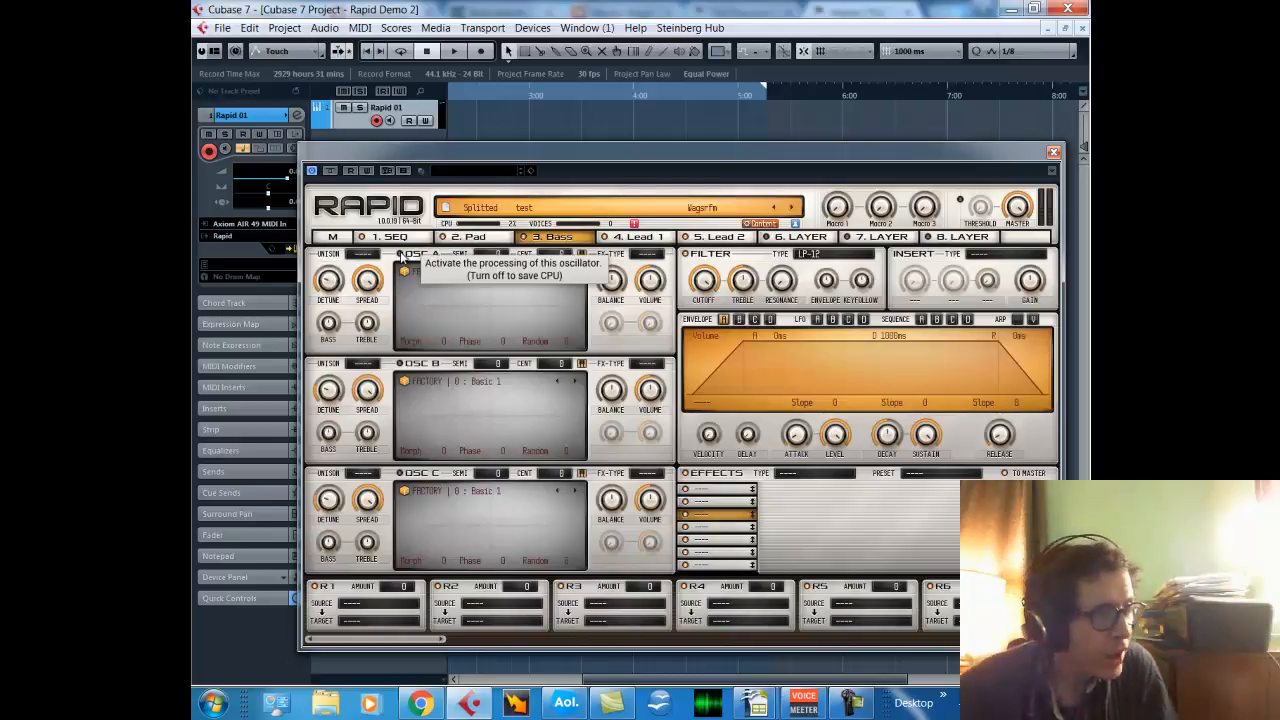
click(400, 255)
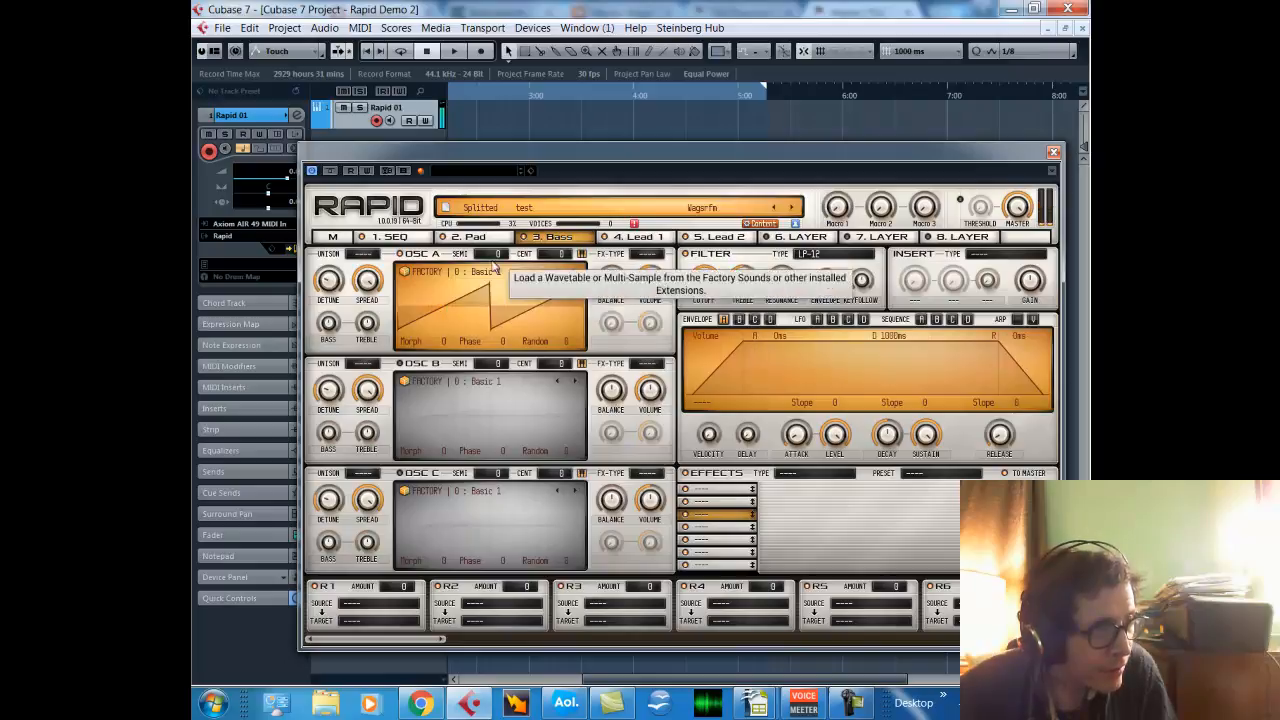
drag(507, 260, 509, 355)
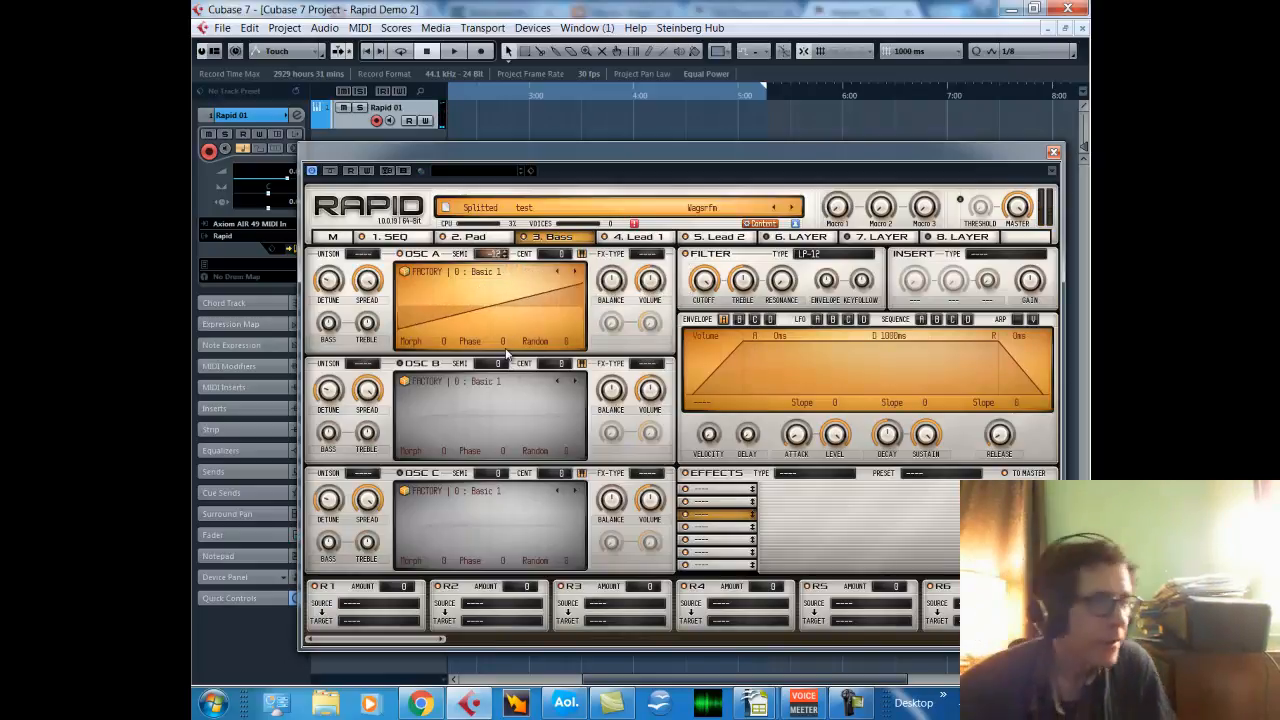
Load the Cello wavetable into the Bass layer's oscillator A and set its morph position to 3340.
click(486, 273)
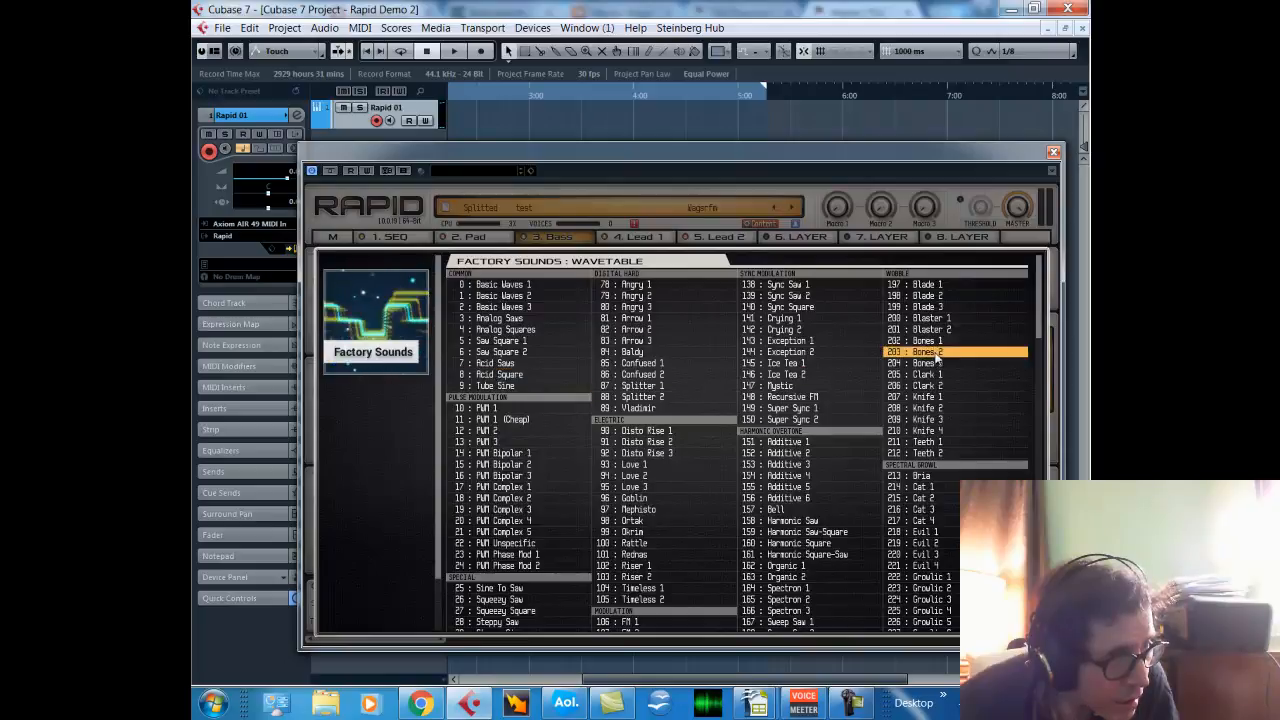
drag(1040, 305, 1040, 370)
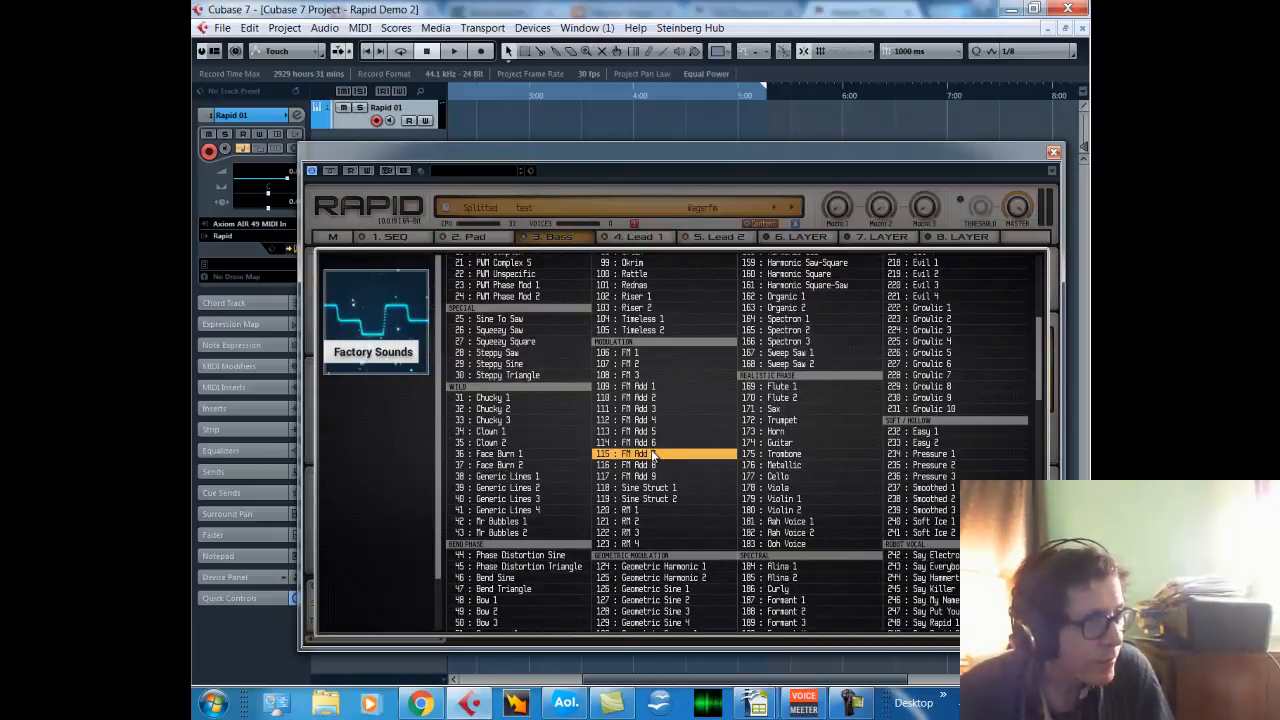
click(777, 478)
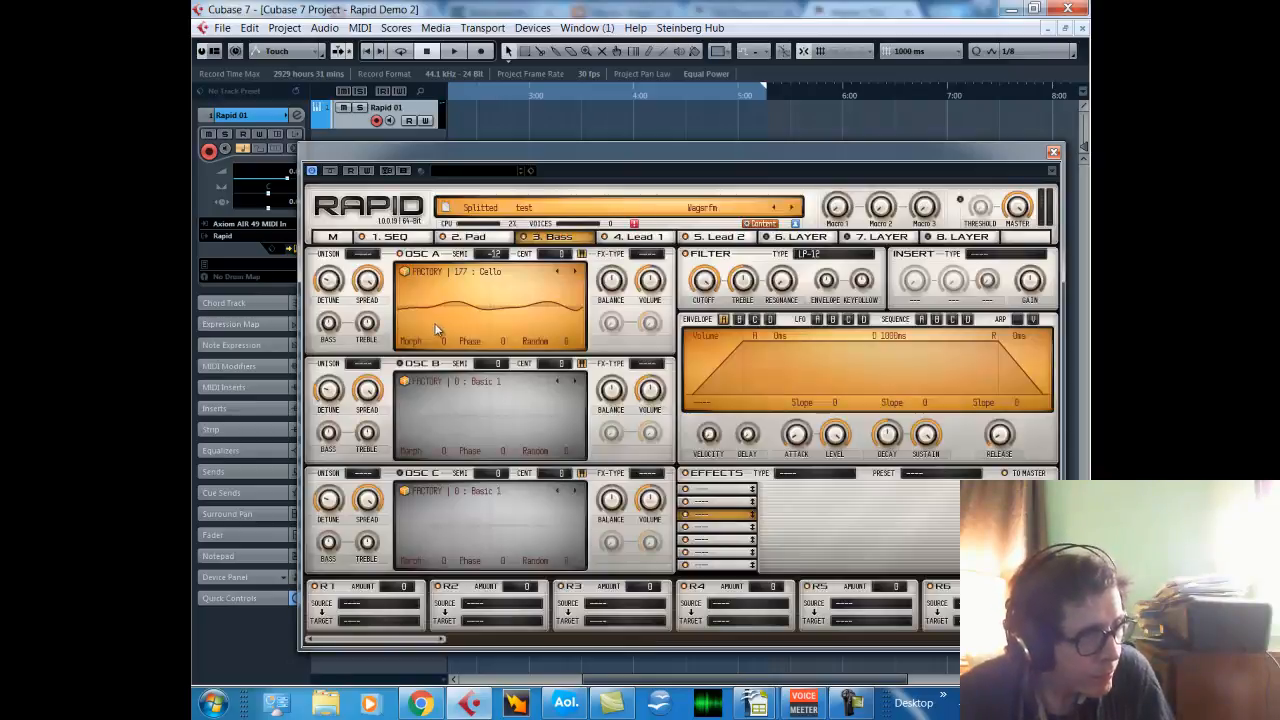
drag(441, 341, 399, 110)
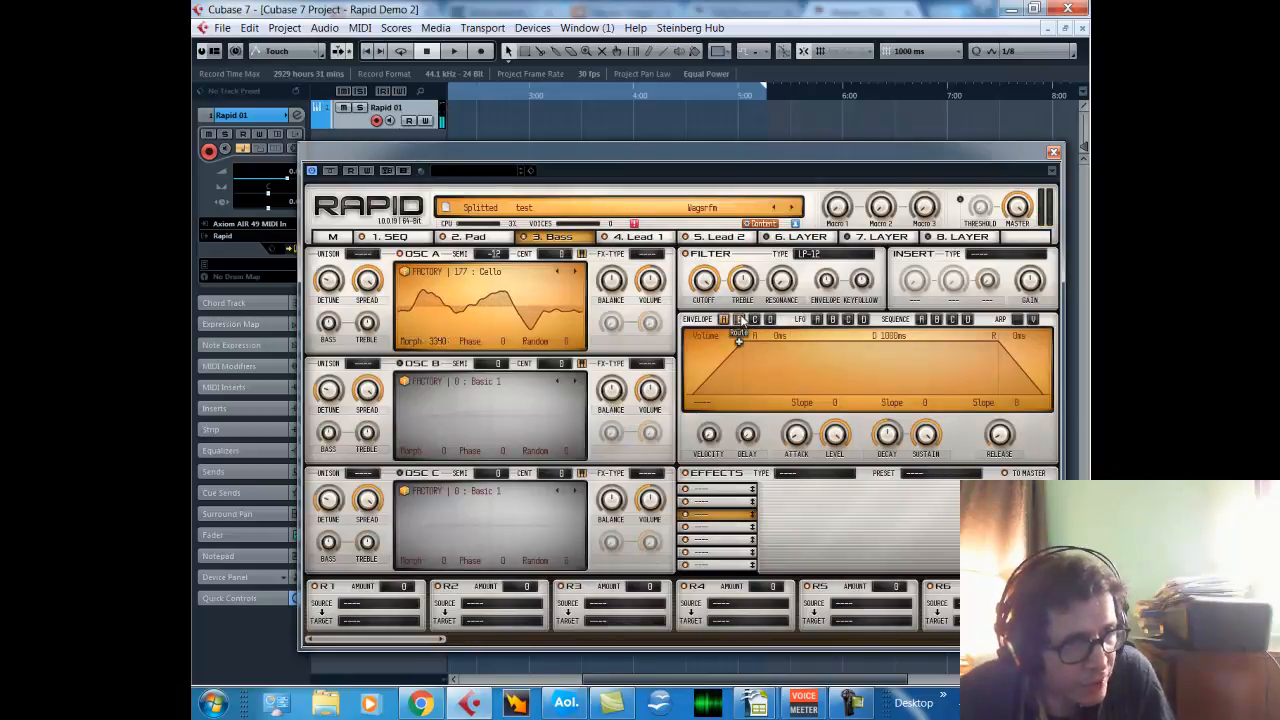
Shape the Bass layer's volume envelope with minimum sustain and a 181 ms decay, and raise the layer's output level.
drag(929, 437, 925, 675)
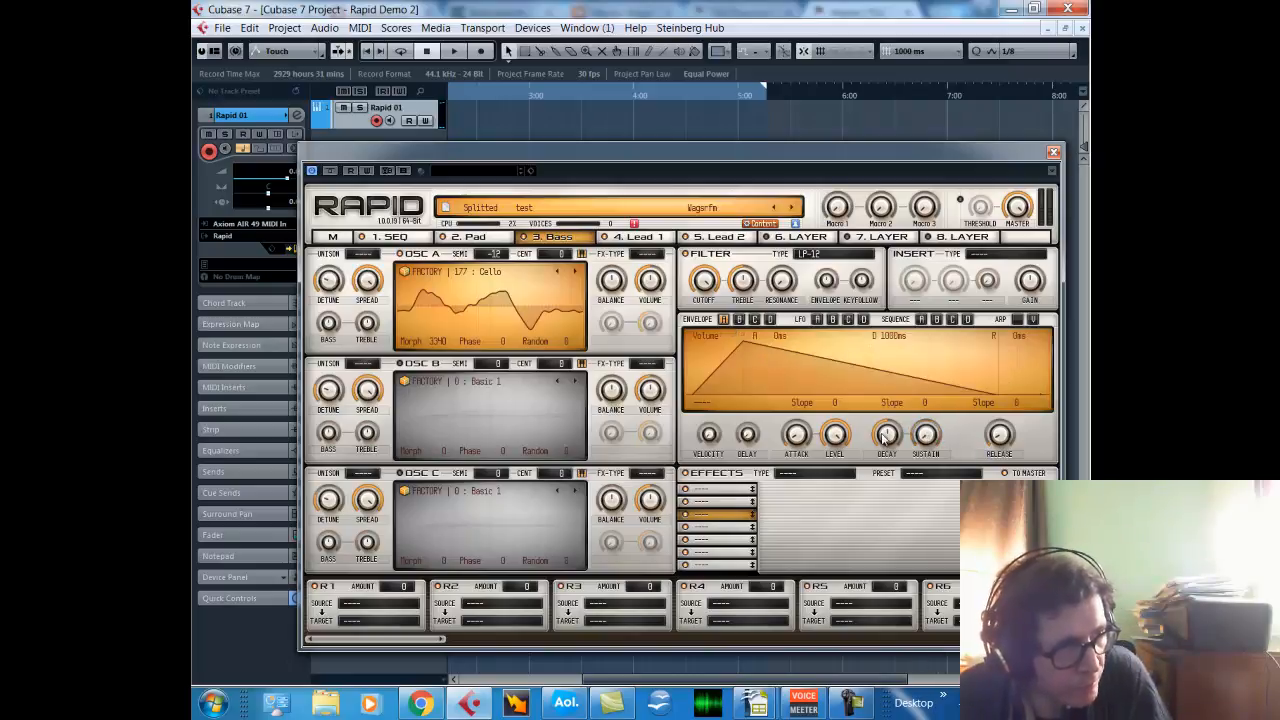
drag(884, 437, 882, 456)
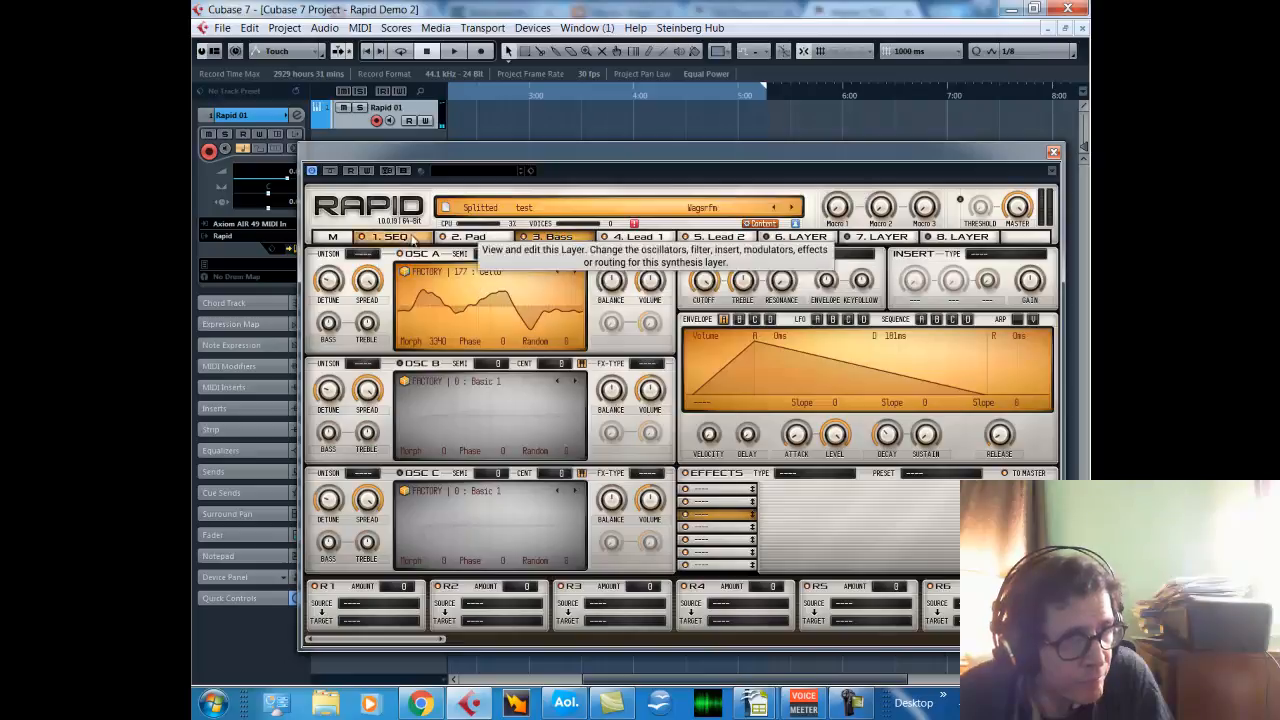
click(332, 237)
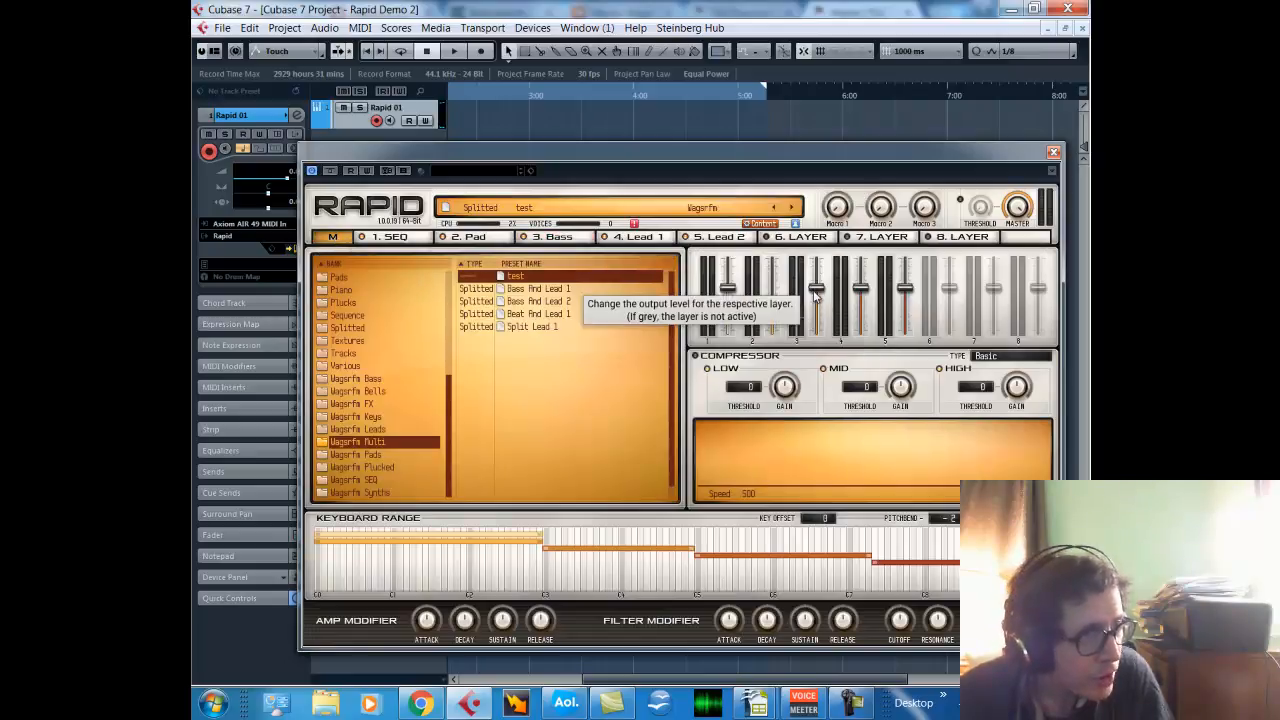
drag(816, 289, 816, 273)
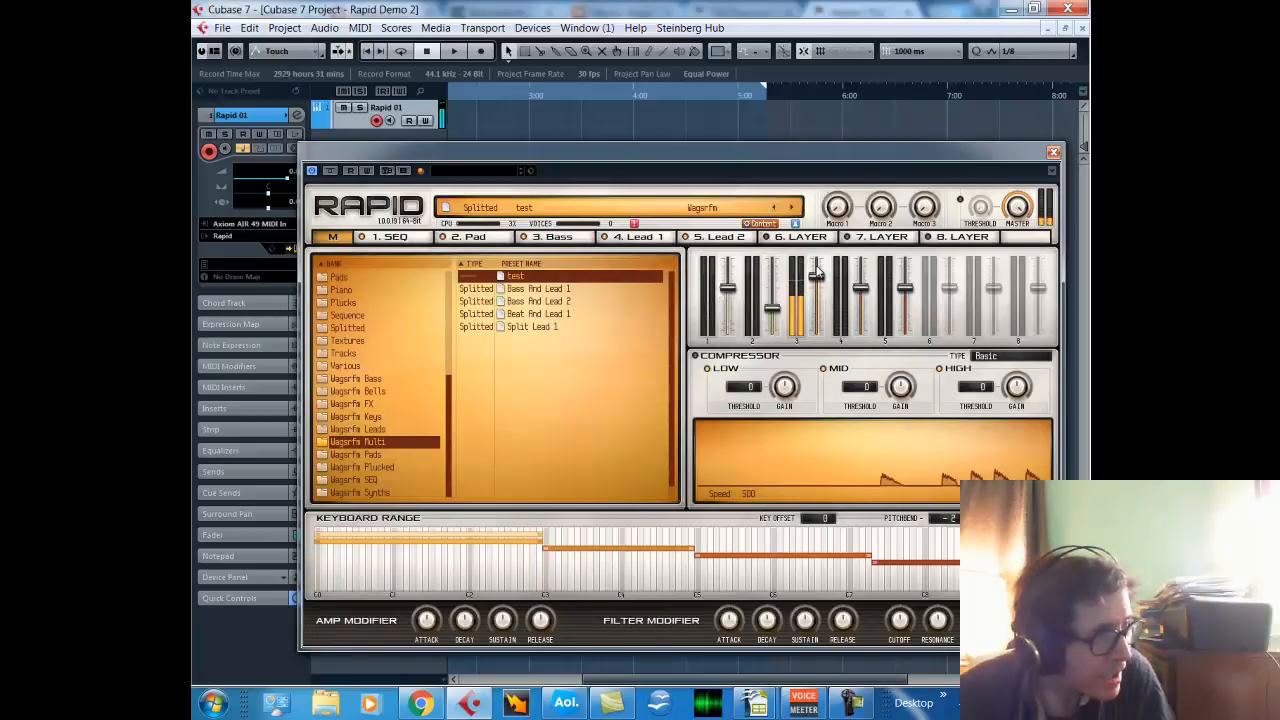
Set the Bass layer's oscillator A to 4 unison voices and tune it to -24 semitones.
click(553, 240)
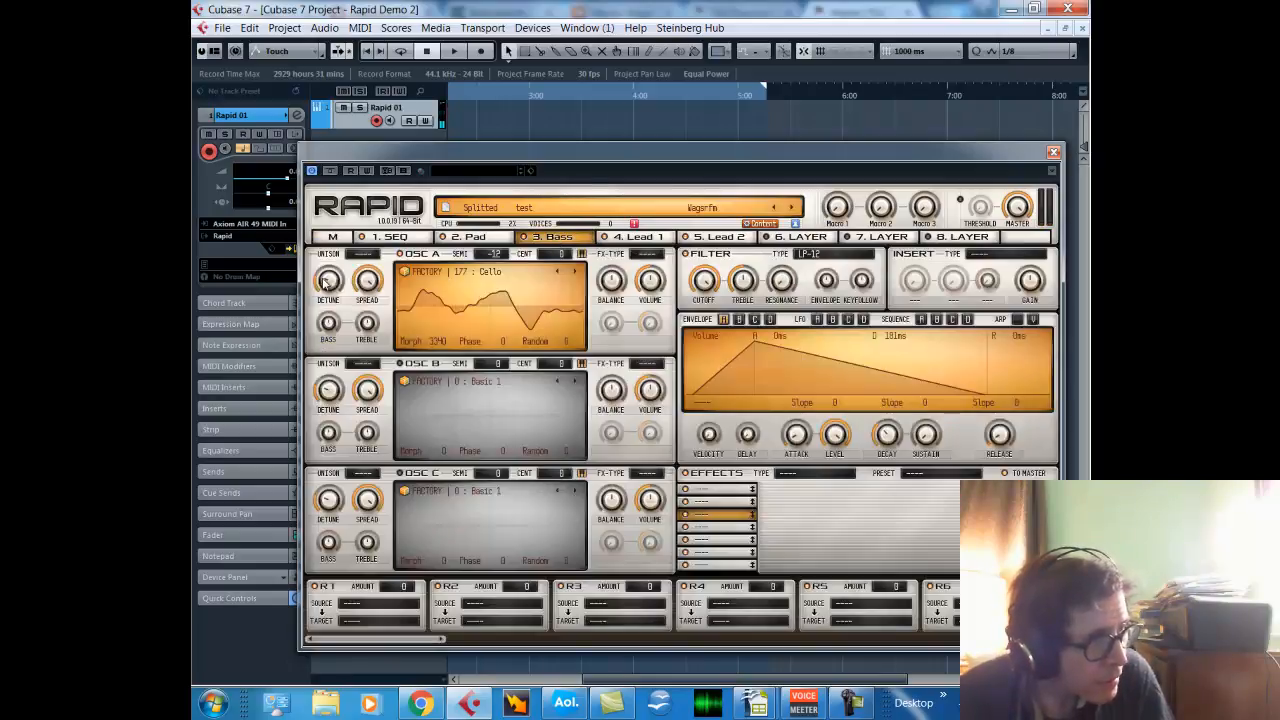
click(363, 254)
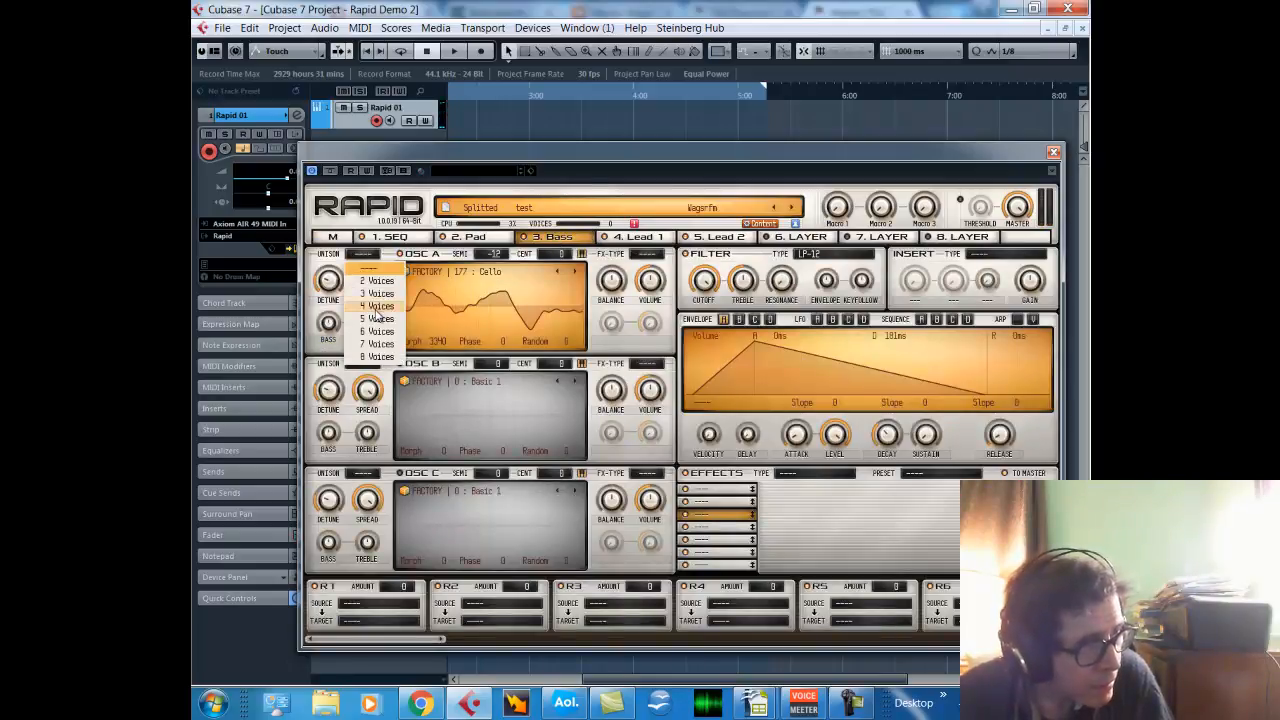
click(377, 306)
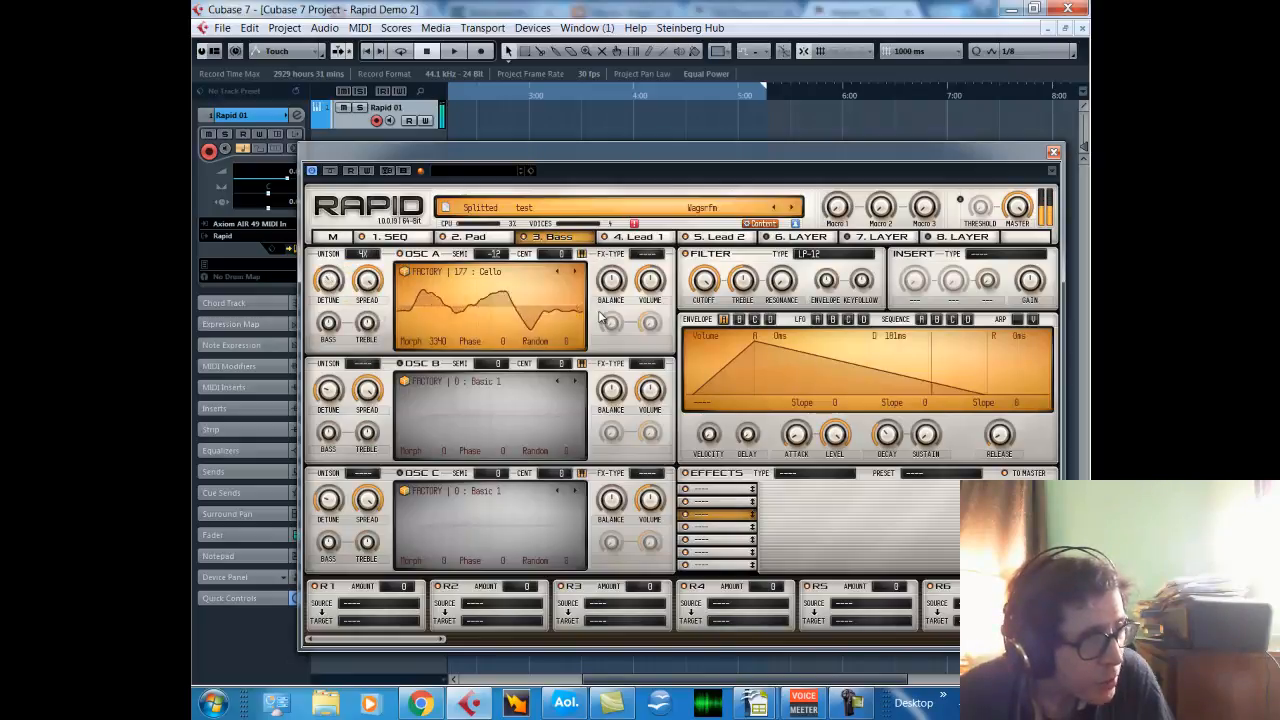
drag(502, 256, 510, 341)
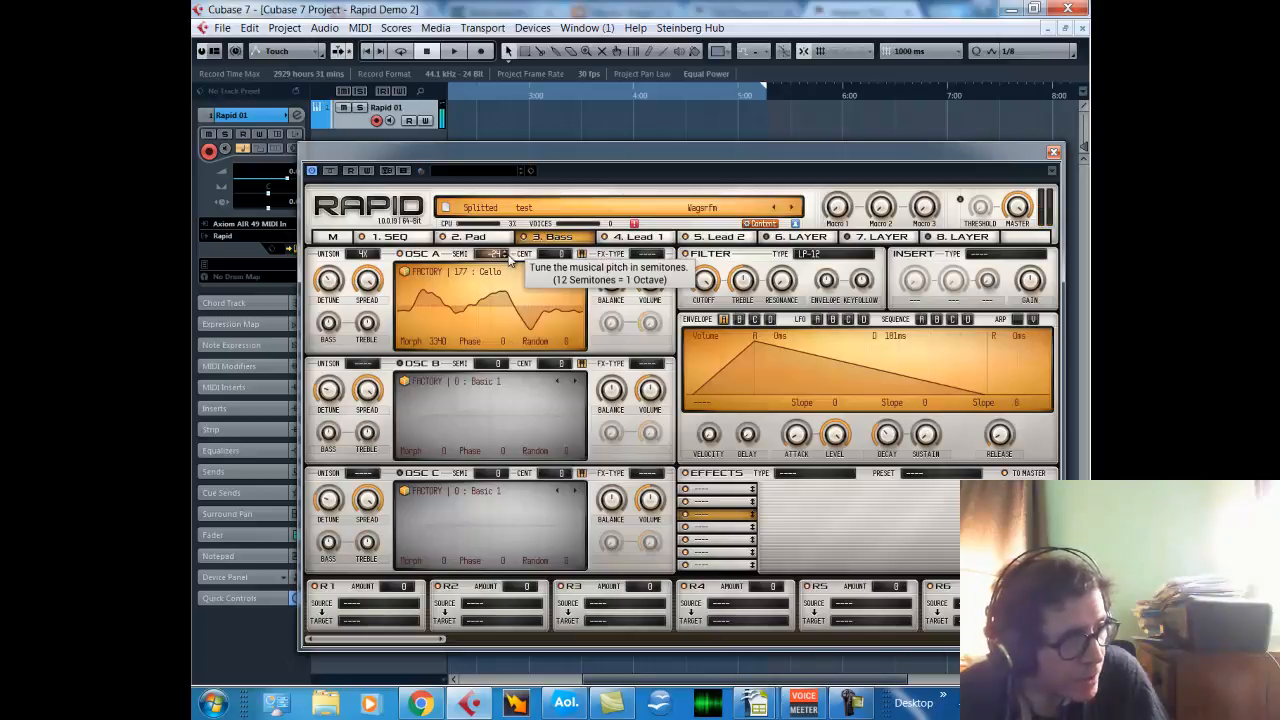
Enable oscillator B on the Bass layer, load the FM Add 3 wavetable and set its morph position to 4270.
click(401, 365)
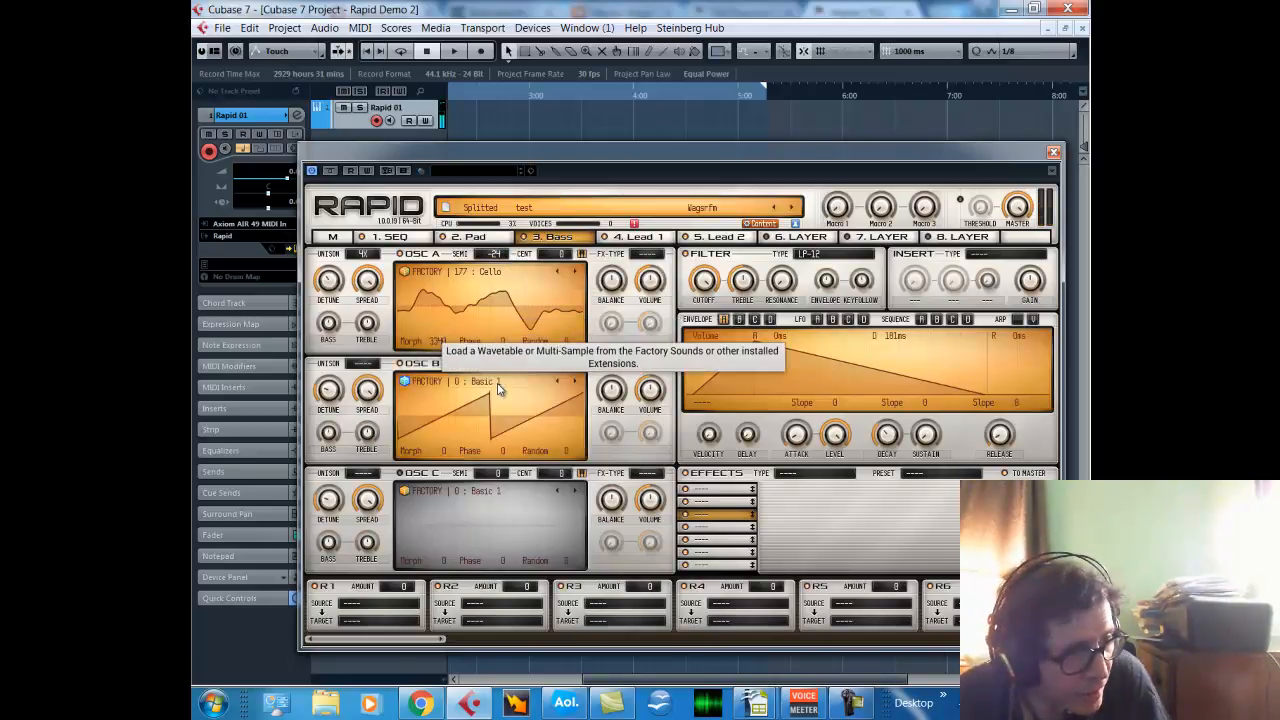
click(499, 390)
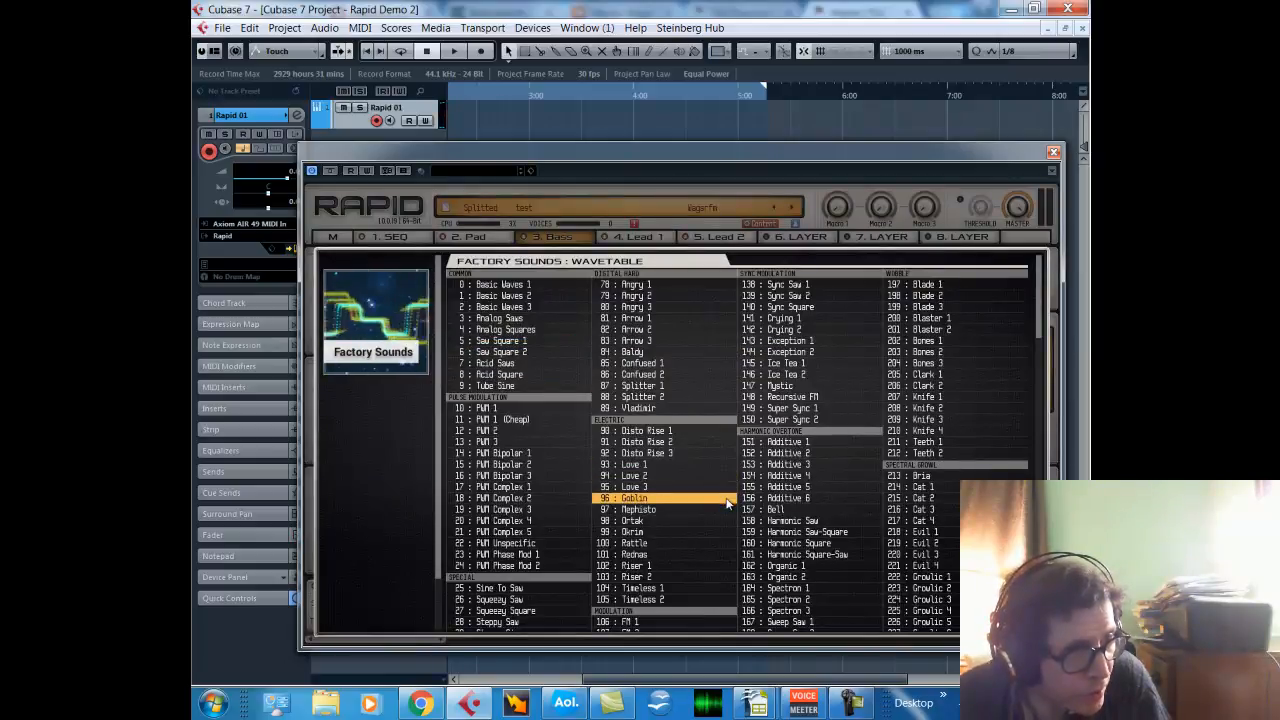
drag(1038, 324, 1038, 388)
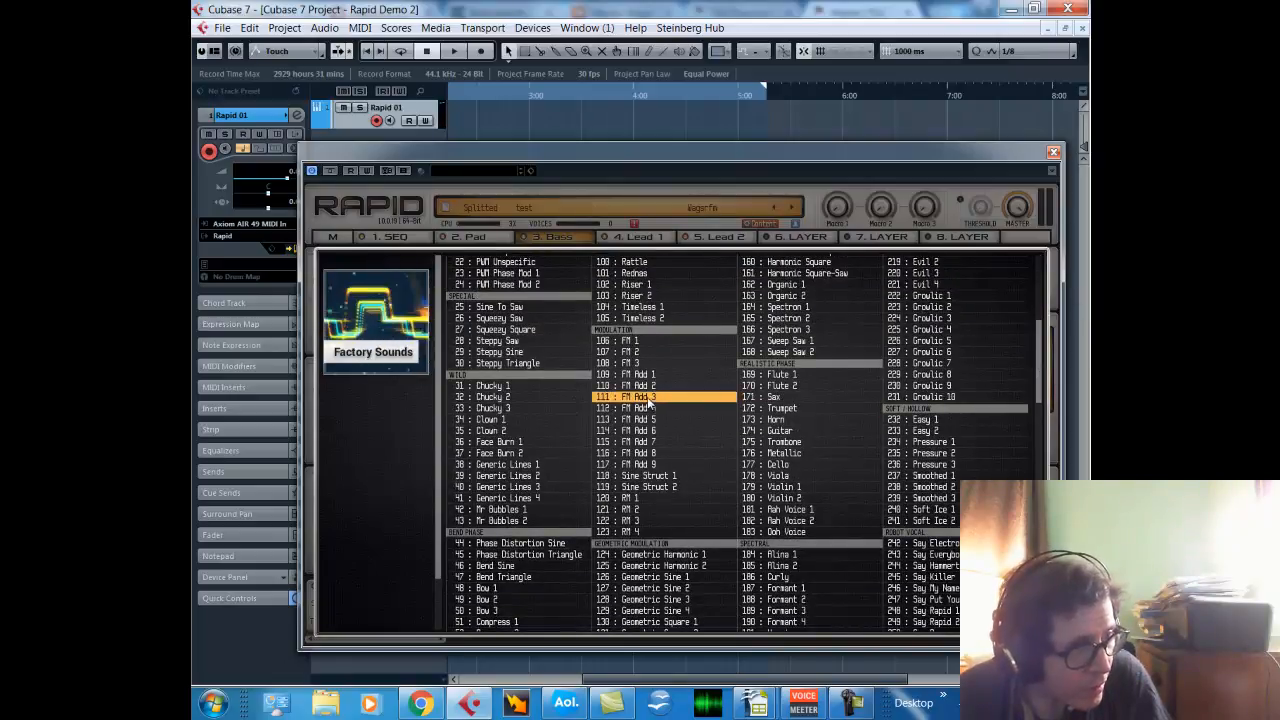
click(650, 397)
drag(443, 452, 391, 148)
Tune the Bass layer's oscillator B to -12 semitones and give it 2 unison voices.
drag(505, 369, 495, 451)
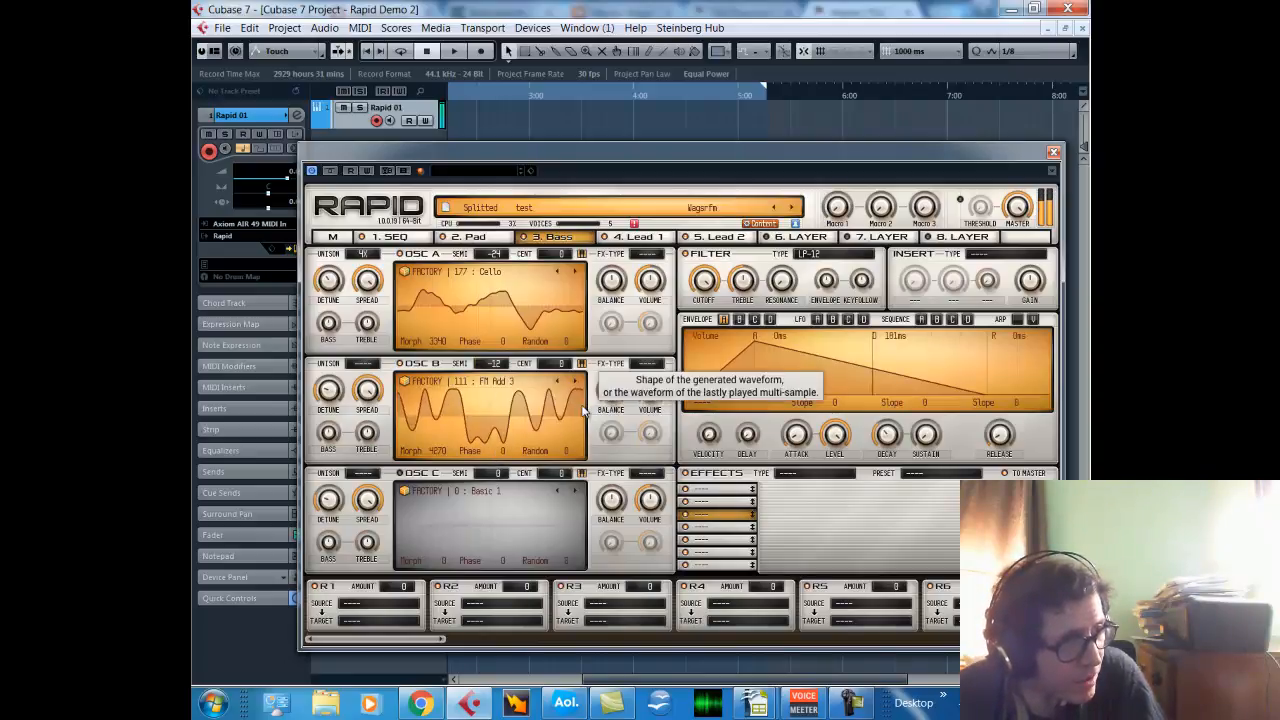
click(371, 367)
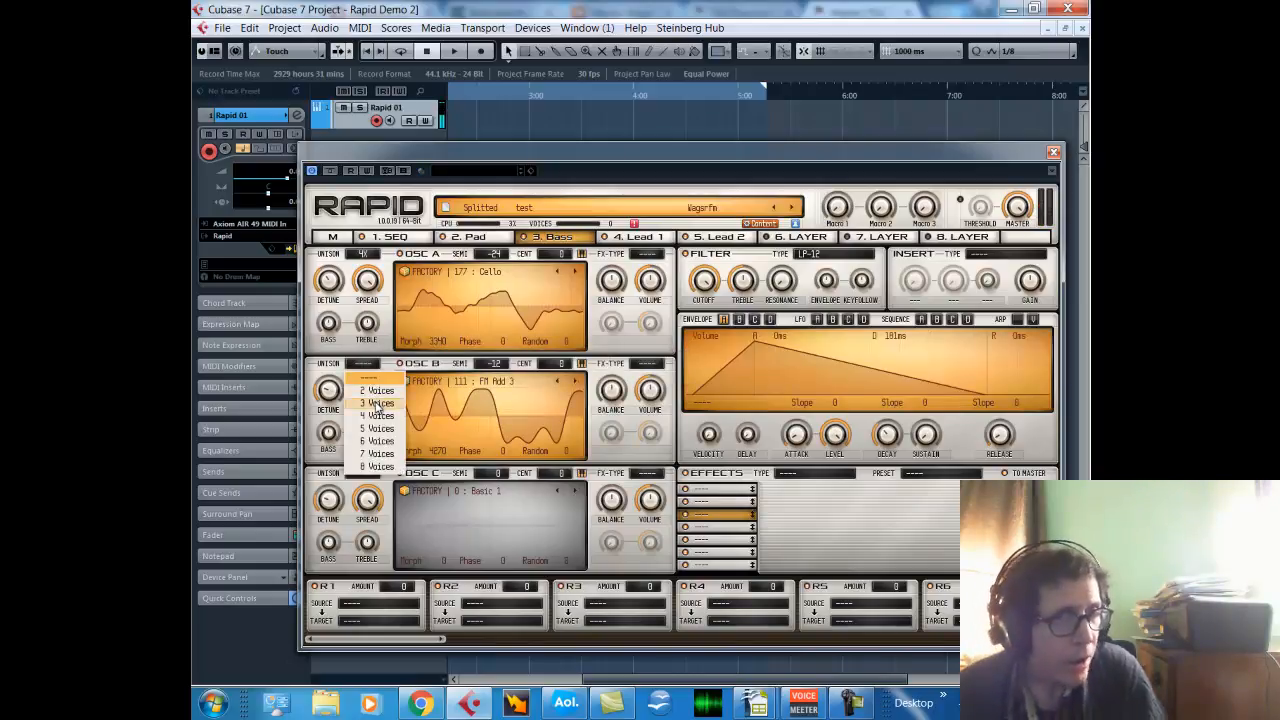
click(376, 401)
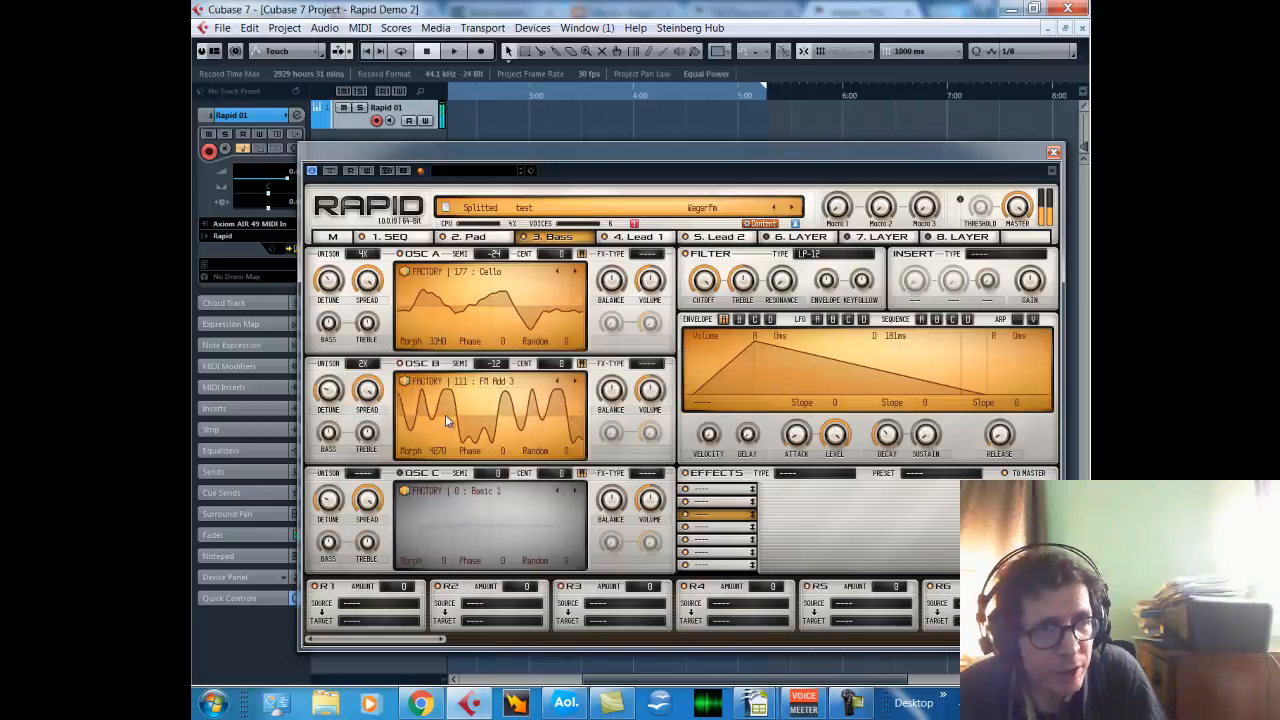
Set the Bass layer's voice limit to 1 in its voicing settings.
click(1033, 321)
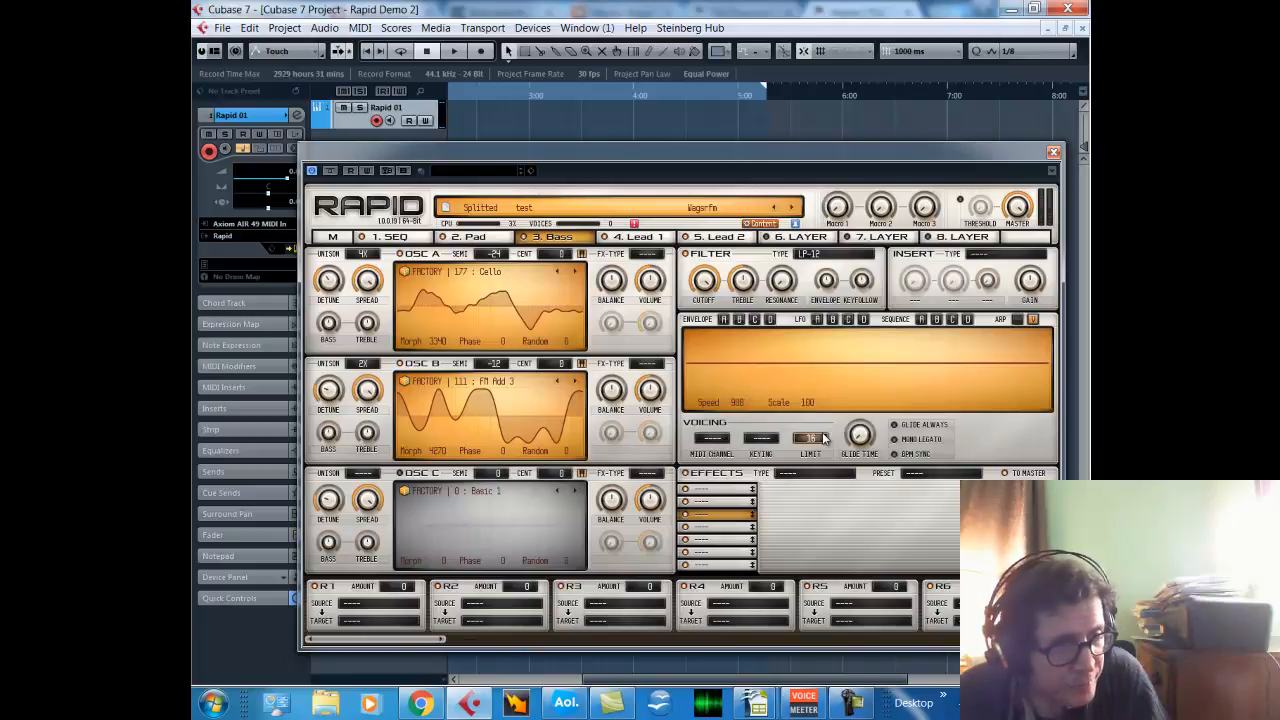
drag(822, 441, 812, 493)
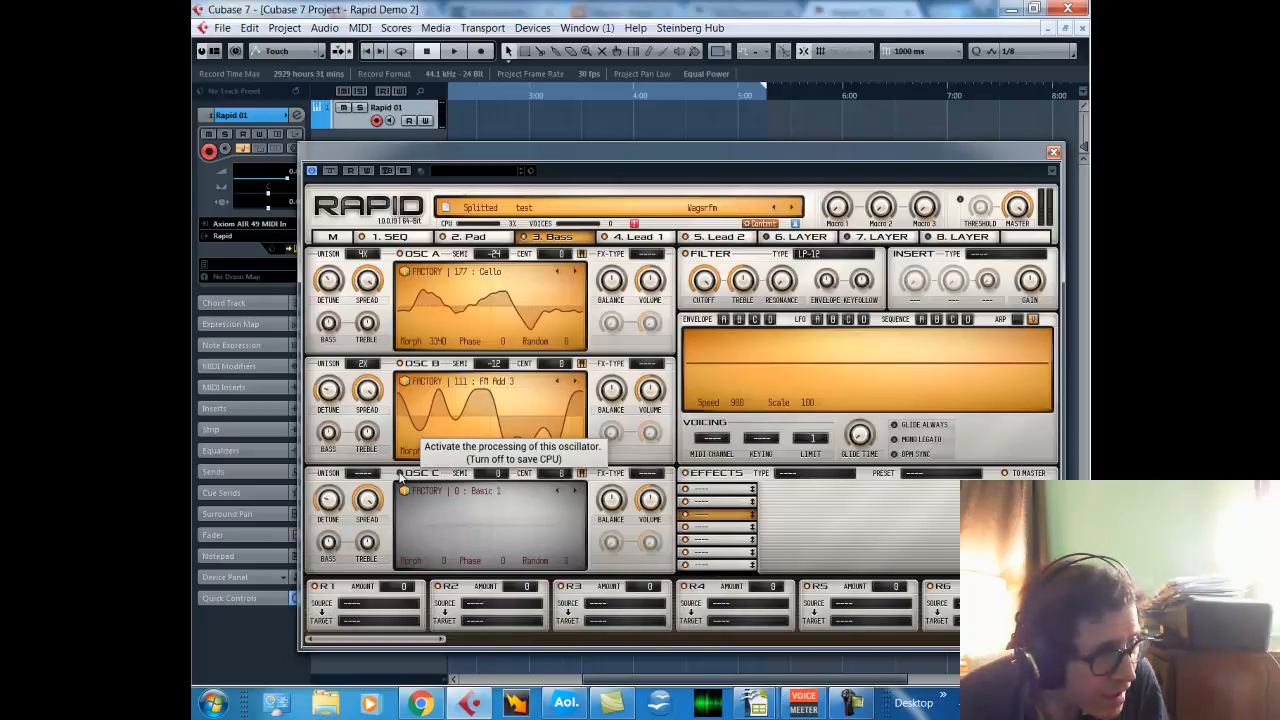
Enable oscillator C on the Bass layer and load the Bow 1 wavetable into it.
click(400, 474)
click(497, 492)
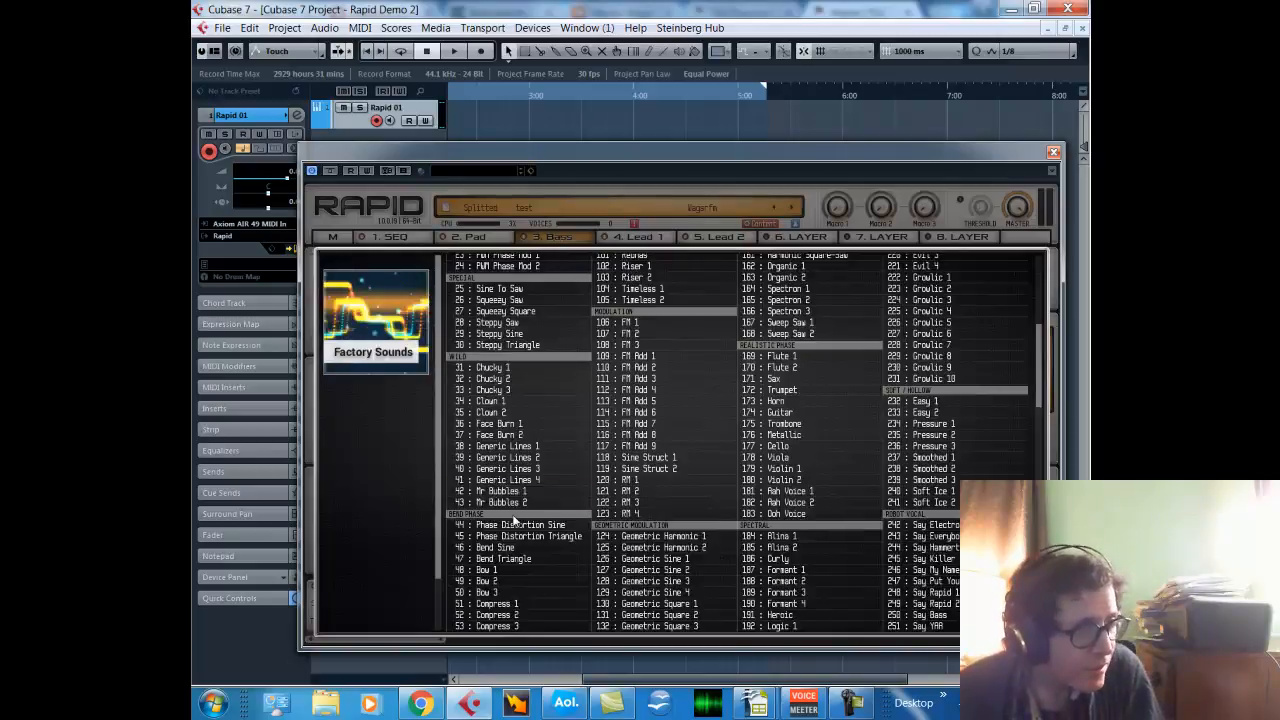
click(554, 570)
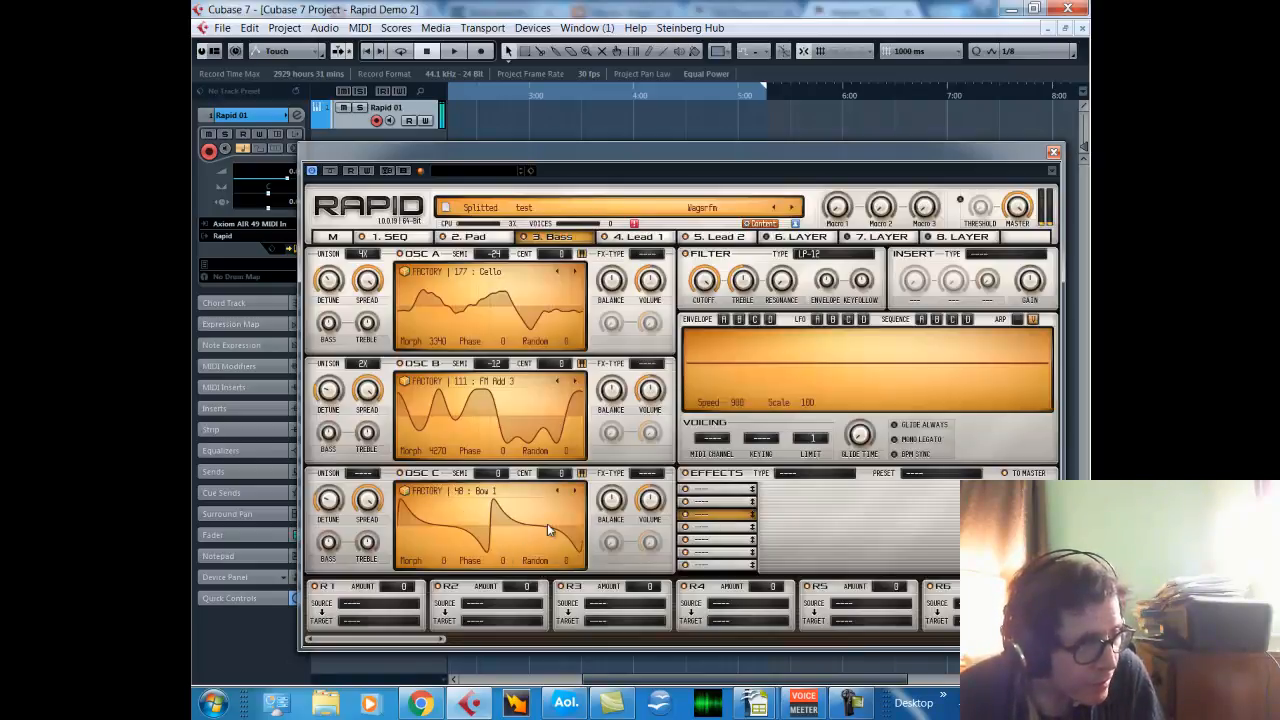
Tune the Bass layer's oscillator C to -12 semitones and +16 cents, with its morph position at 1440.
drag(505, 478, 498, 563)
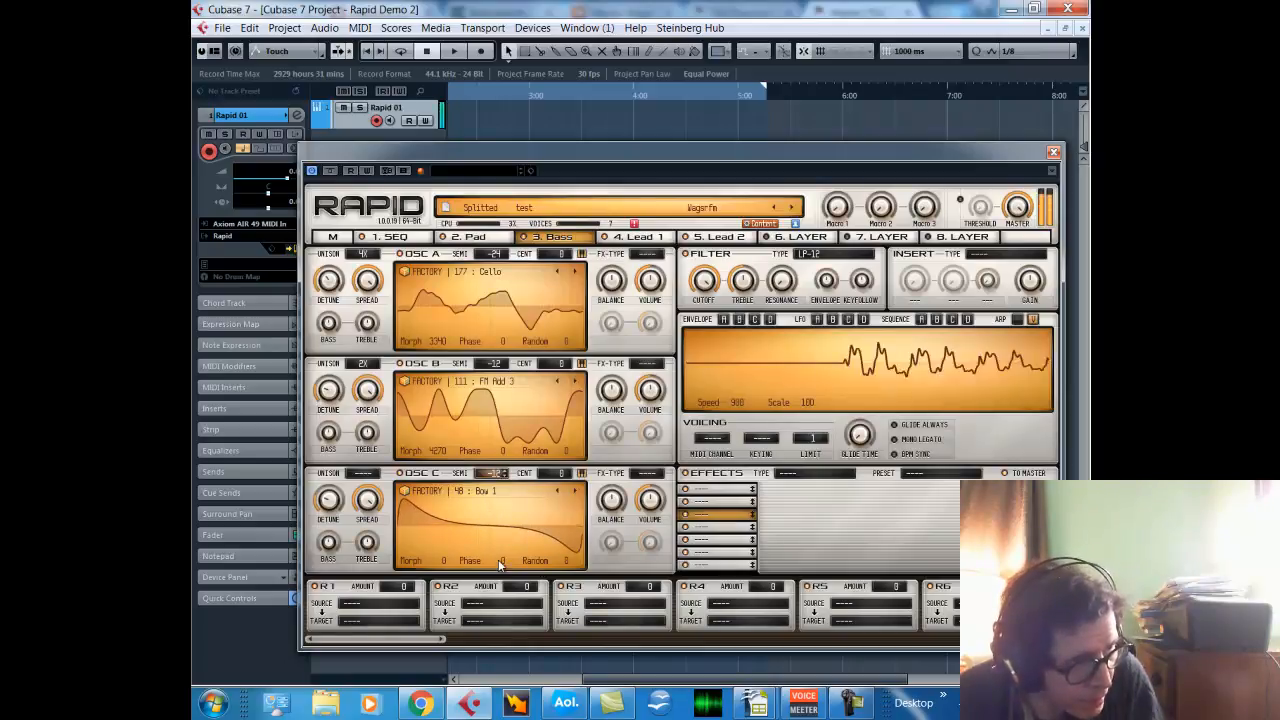
drag(439, 557, 546, 540)
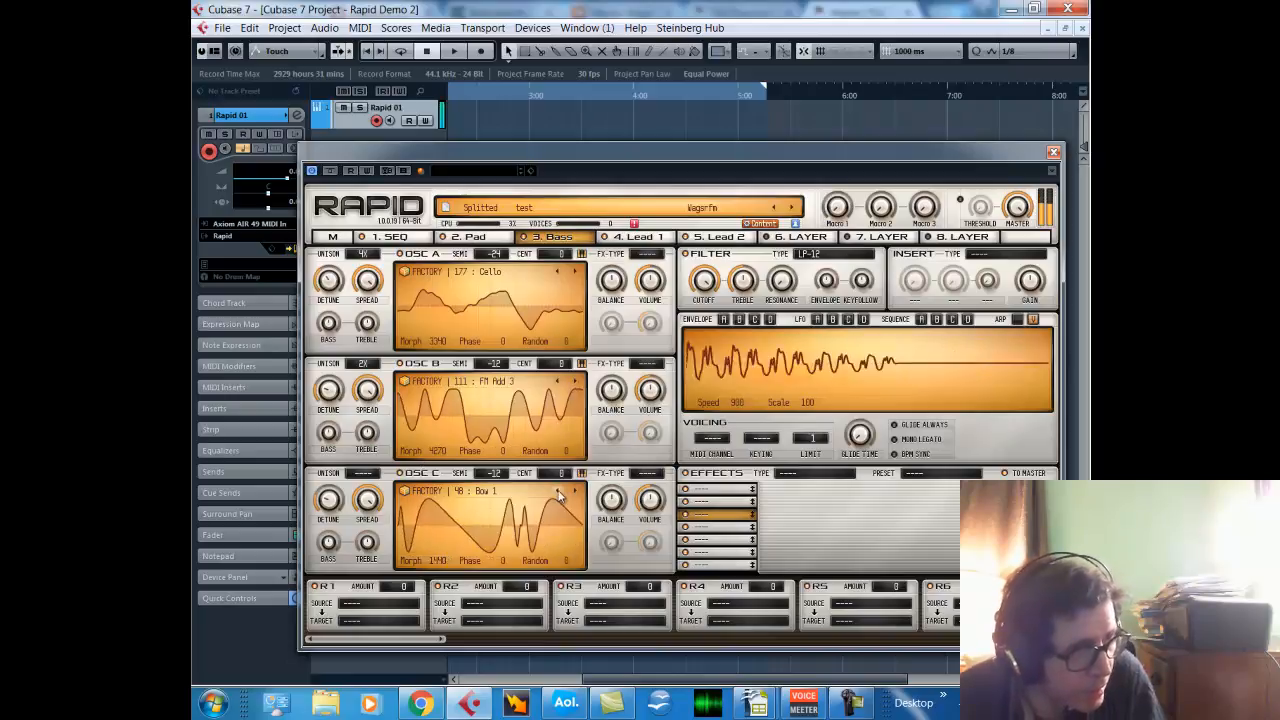
drag(566, 478, 564, 414)
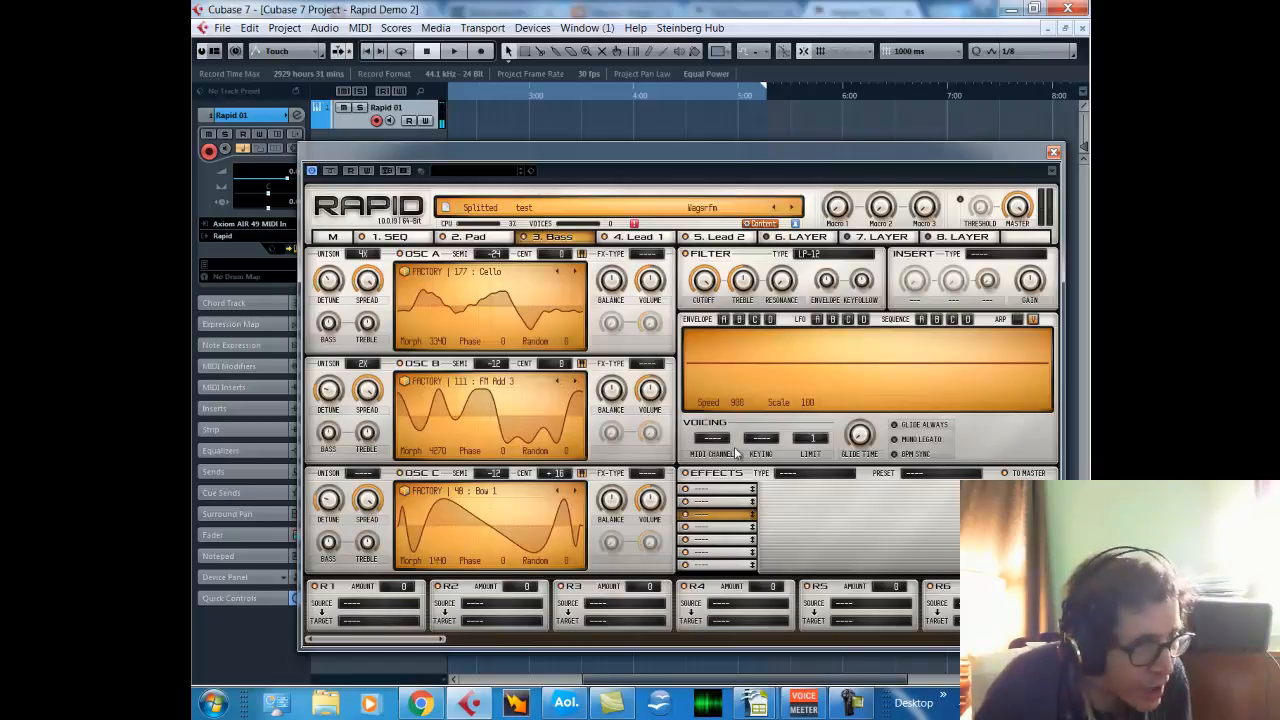
Set the per-voice effect of the Bass layer's oscillator C to Phase Modulation.
click(649, 474)
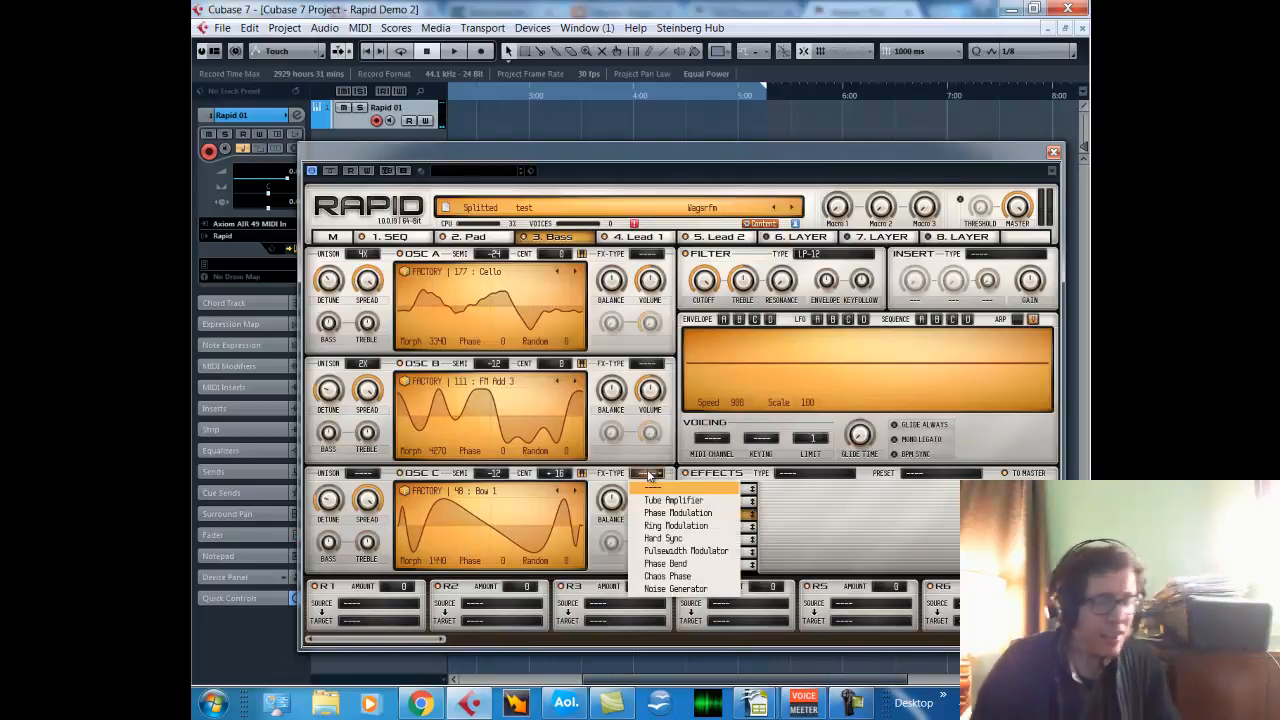
click(792, 515)
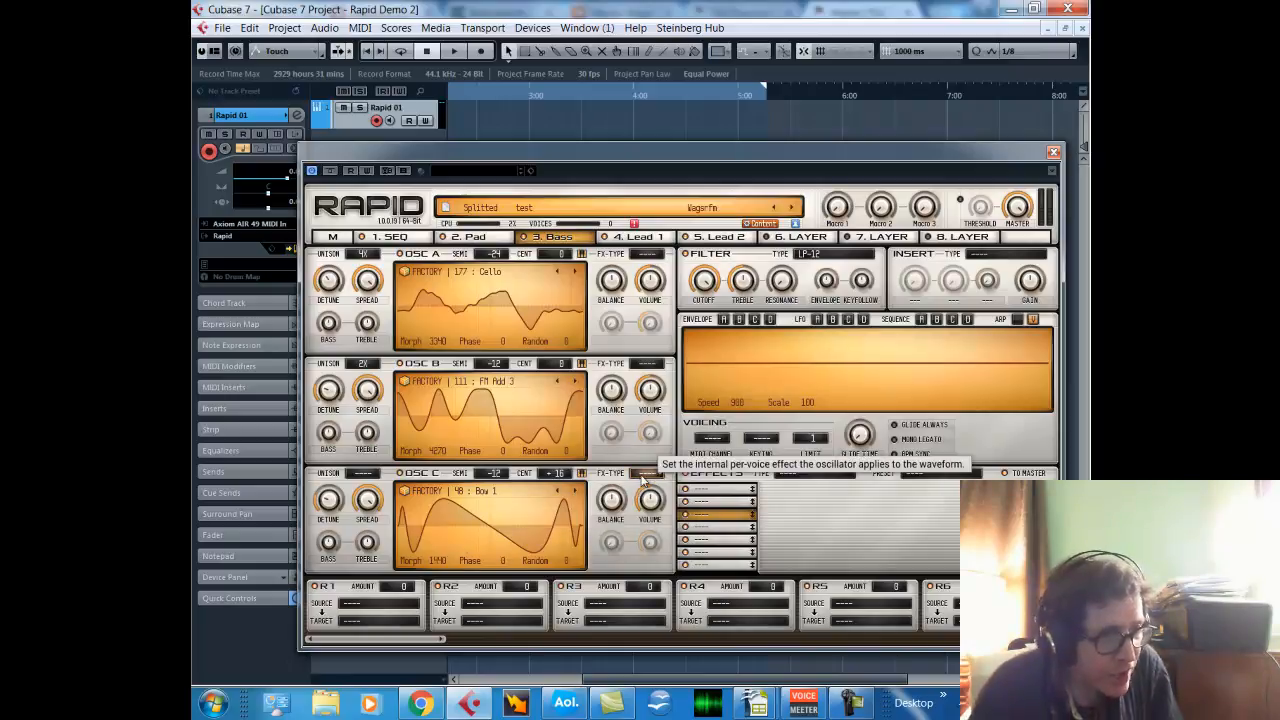
click(645, 476)
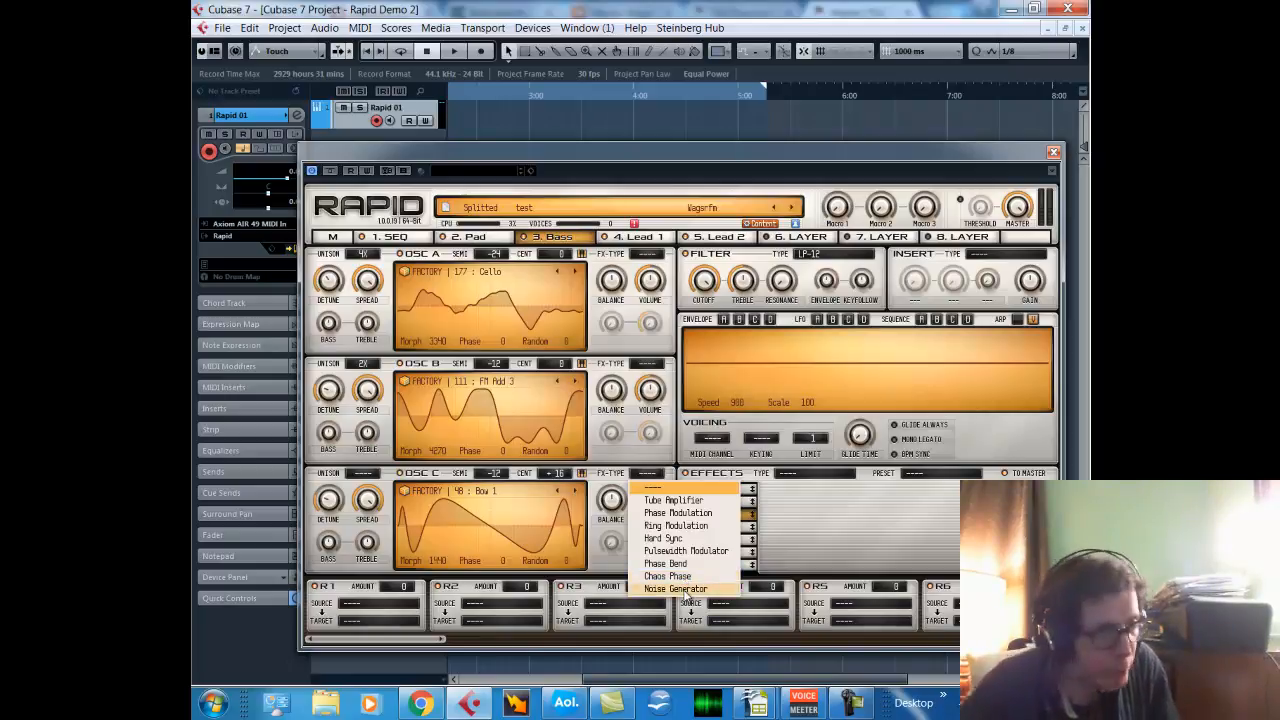
click(678, 512)
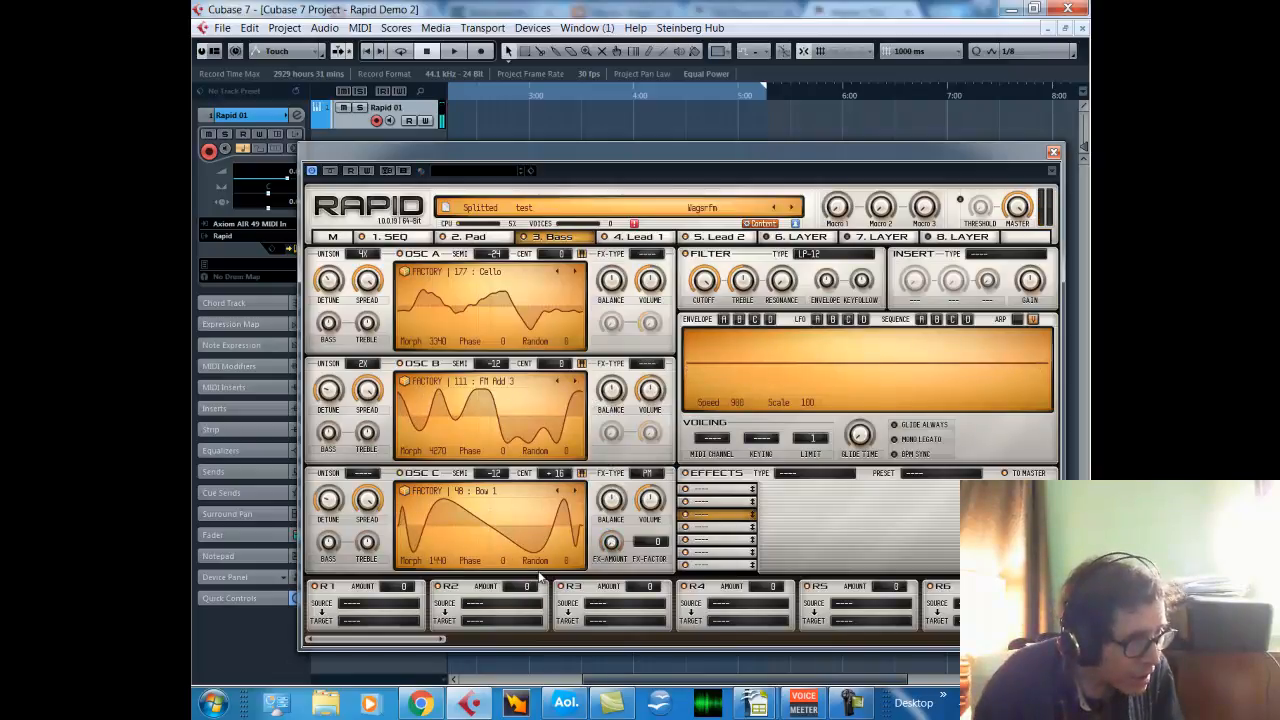
Route the Modulation Wheel to oscillator C's FX Amount in the Bass layer's first modulation slot, with an amount of +100.
click(378, 603)
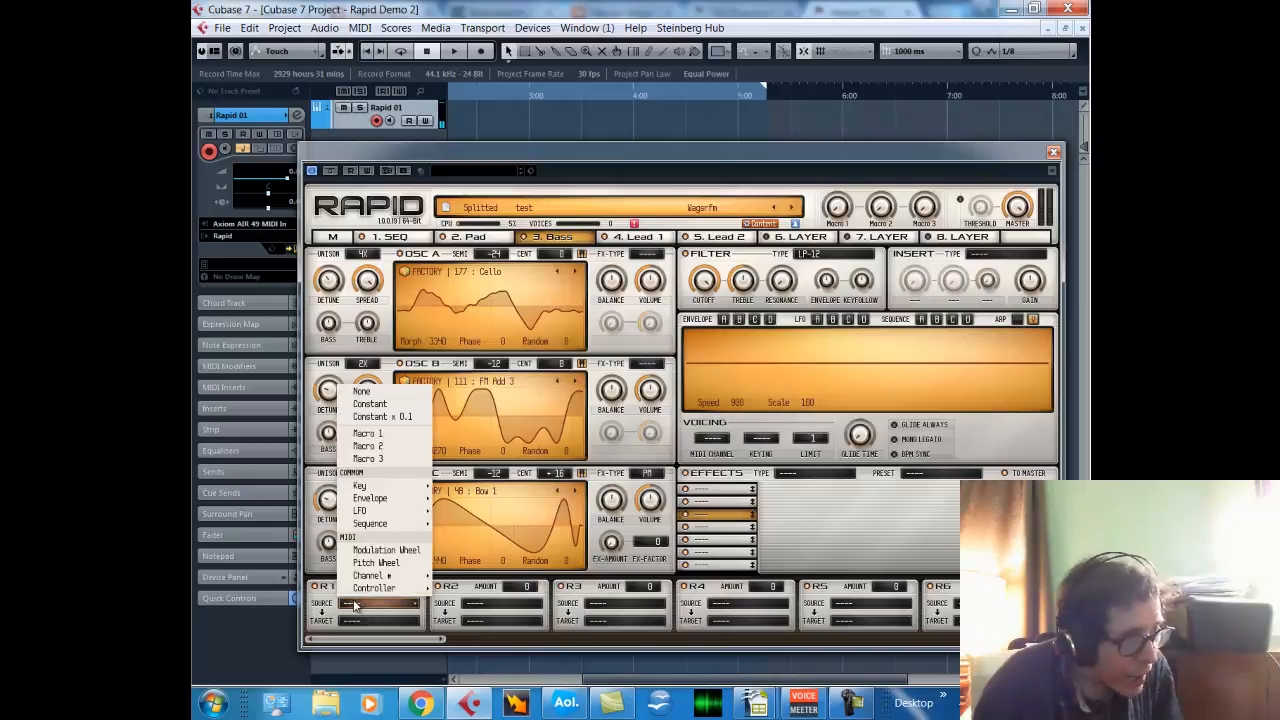
click(397, 551)
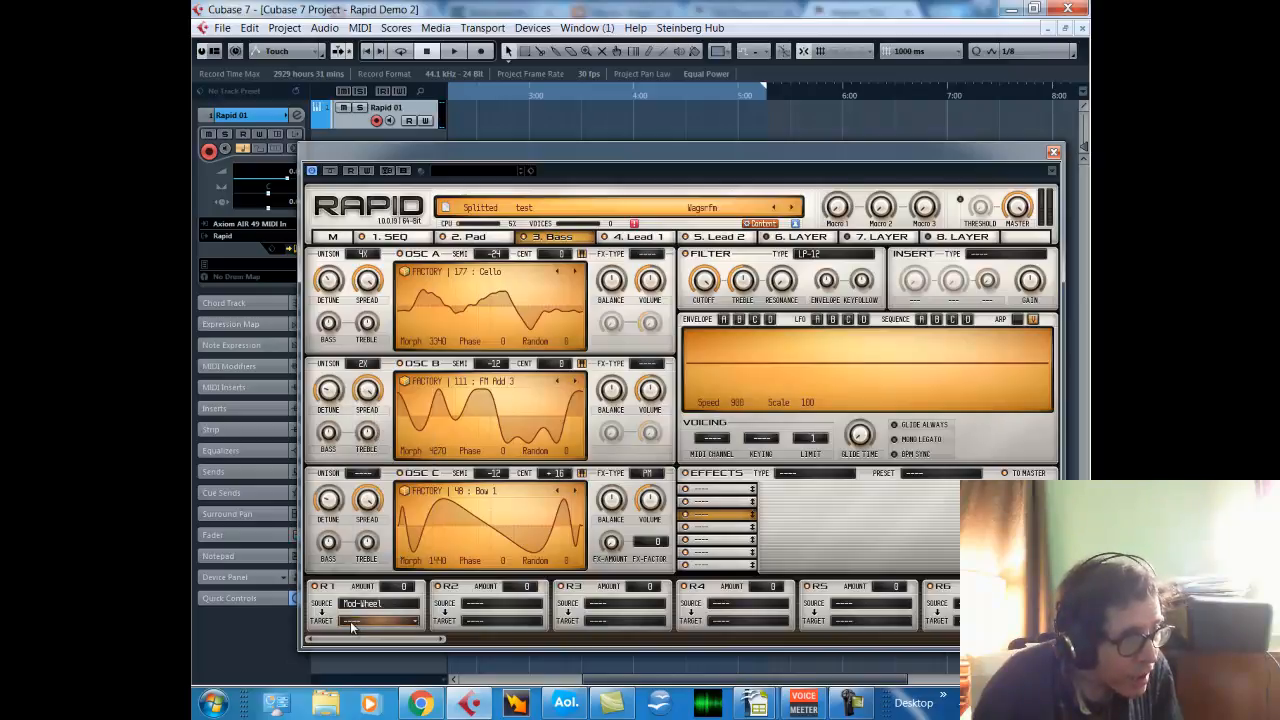
click(350, 621)
mouse_move(381, 543)
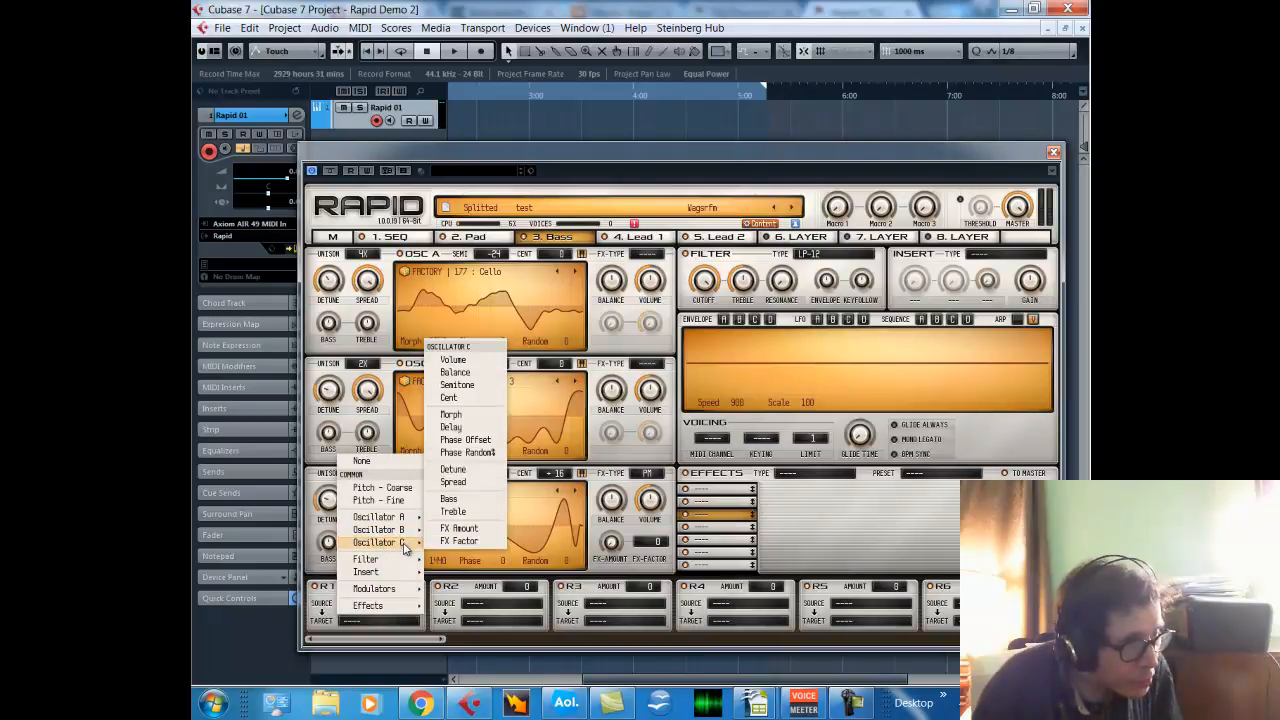
click(471, 529)
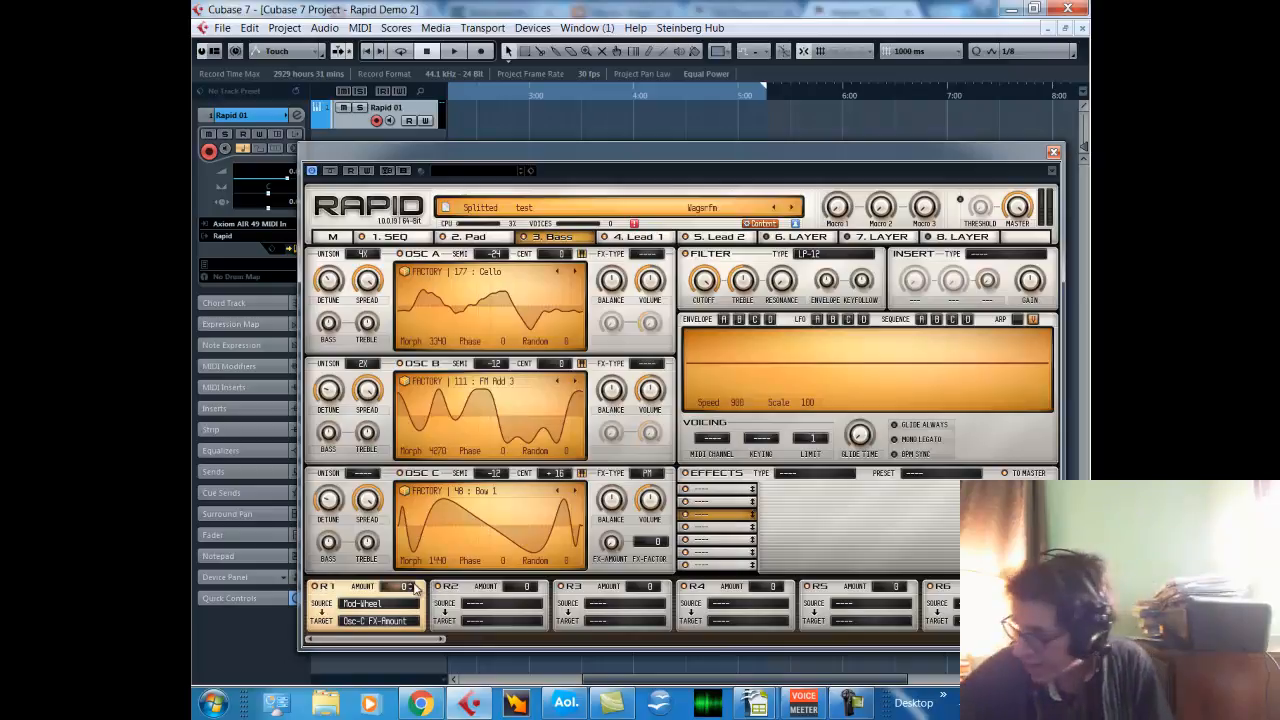
drag(410, 587, 414, 356)
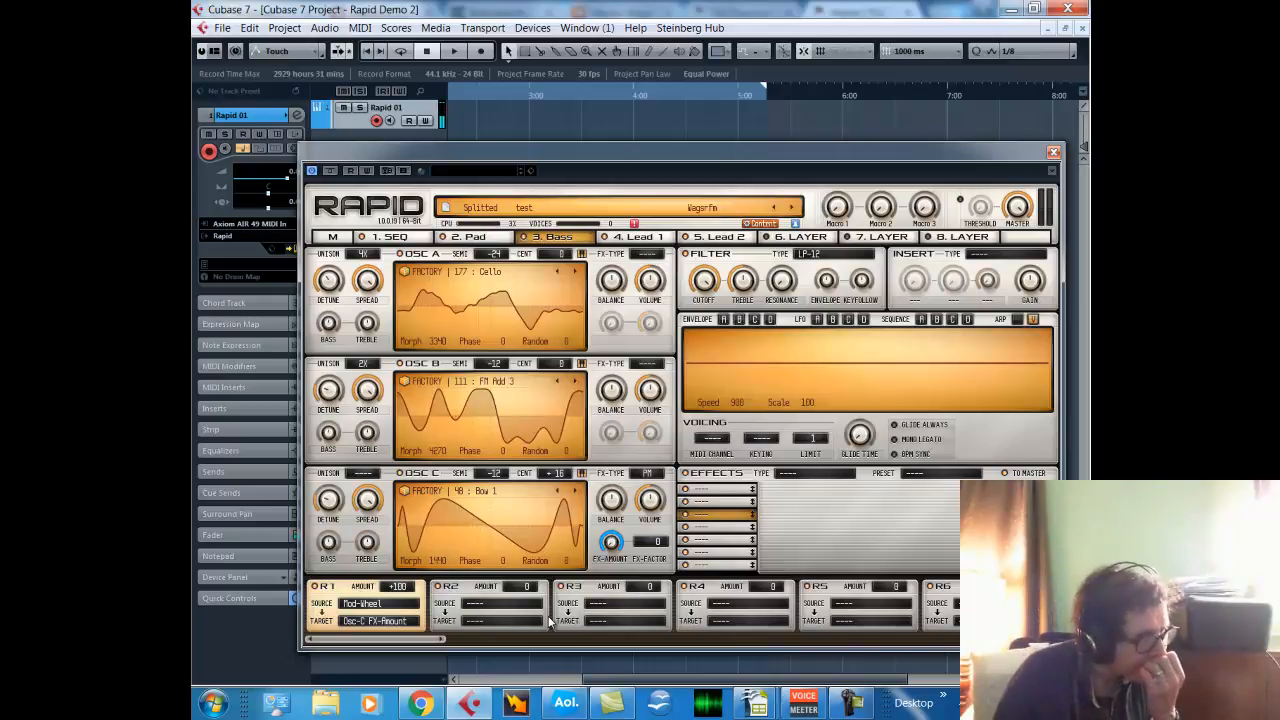
Add a Distortion in the Bass layer's first effect slot and set its drive type to Hard Diode.
click(709, 490)
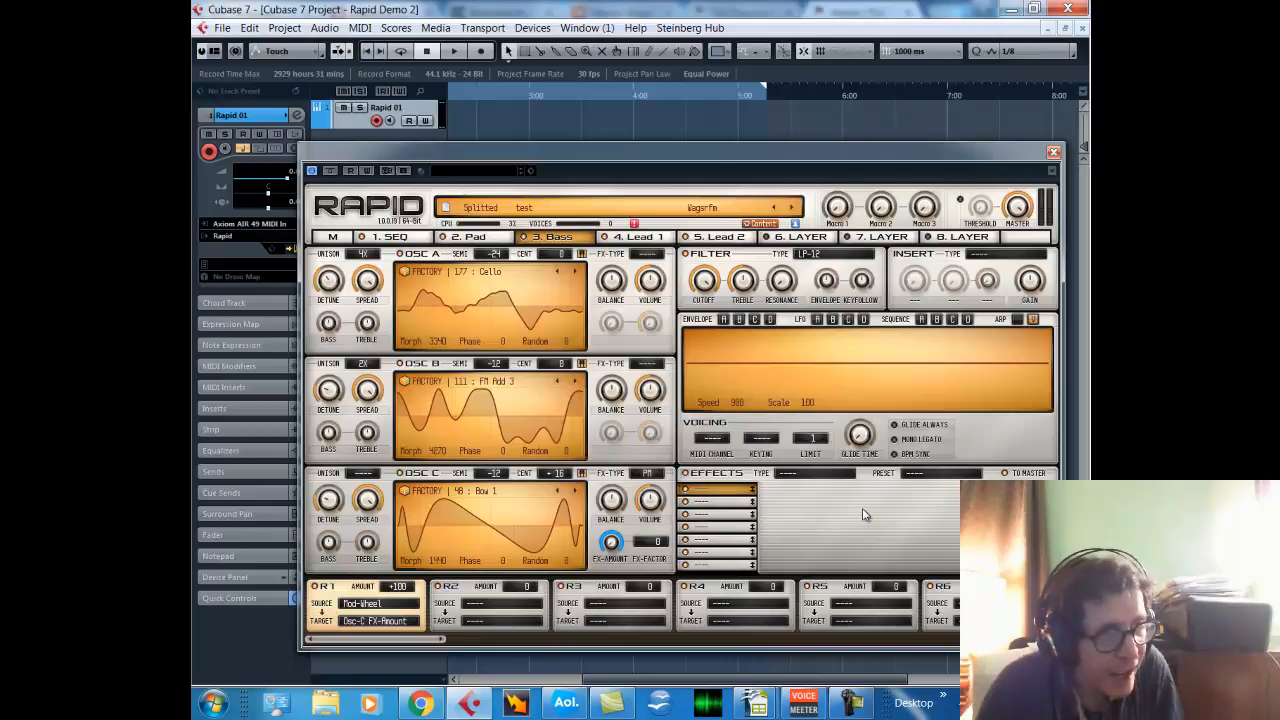
click(797, 474)
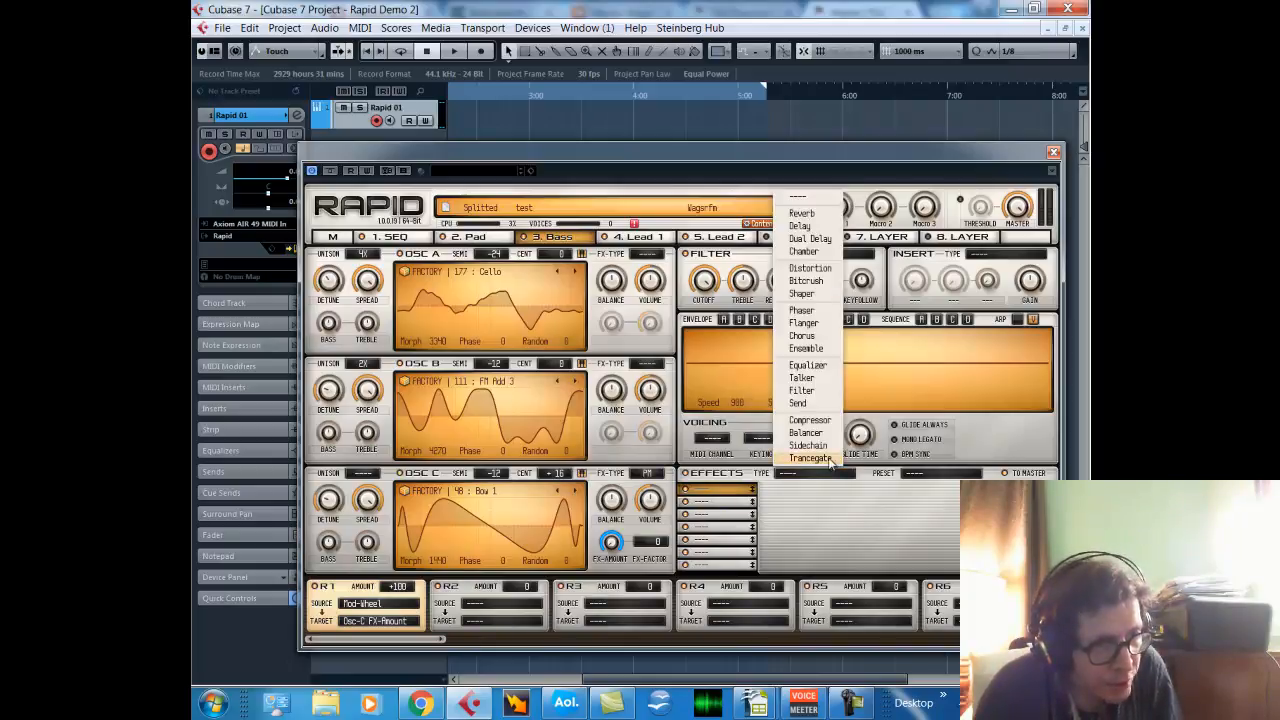
click(806, 269)
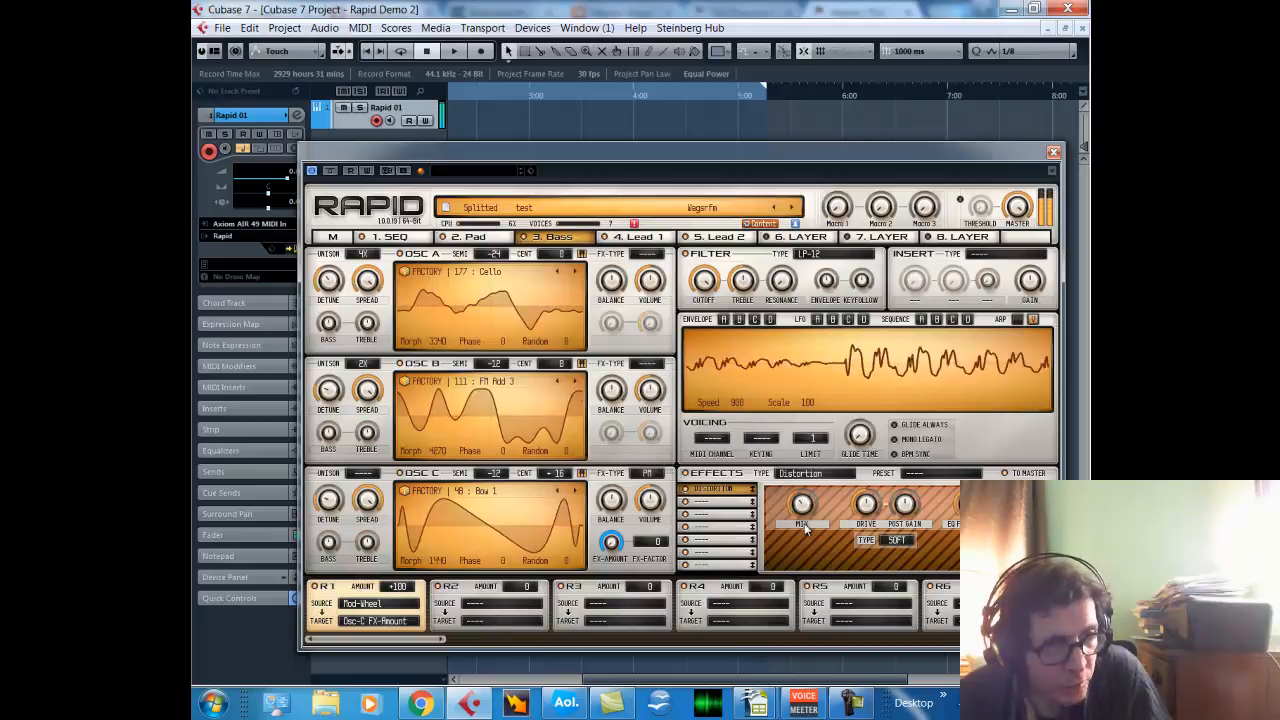
click(896, 540)
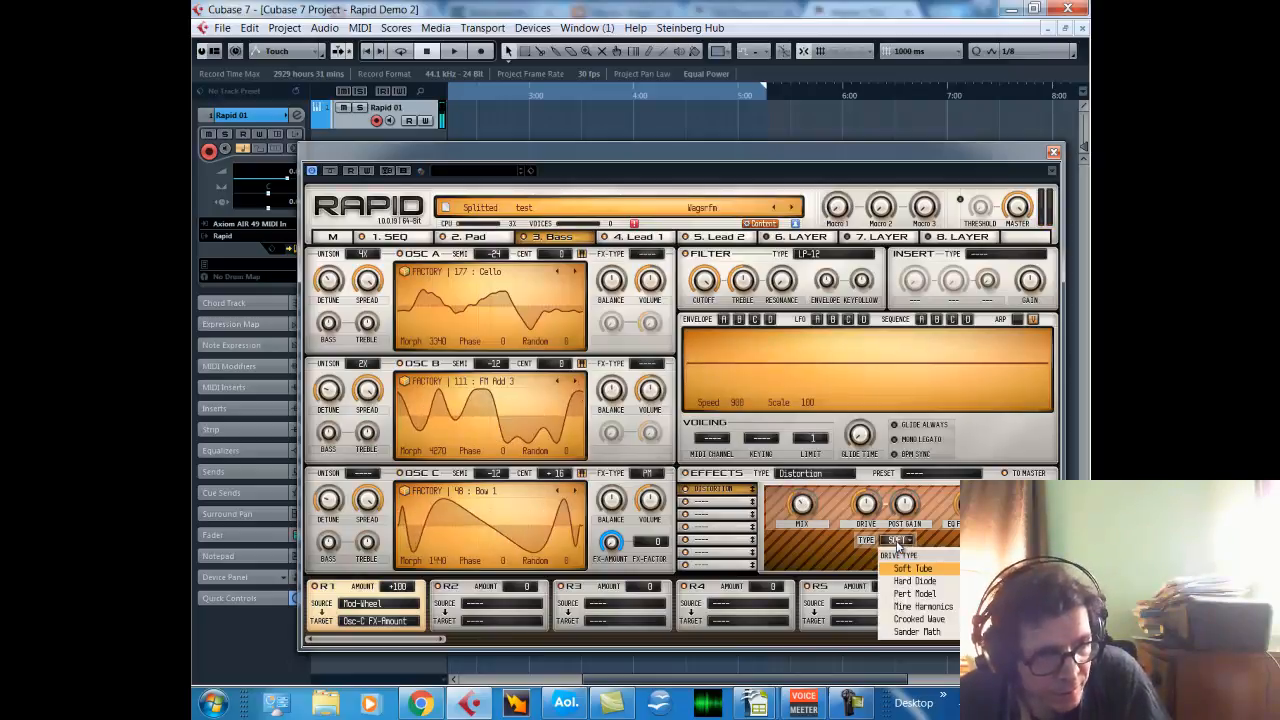
click(922, 584)
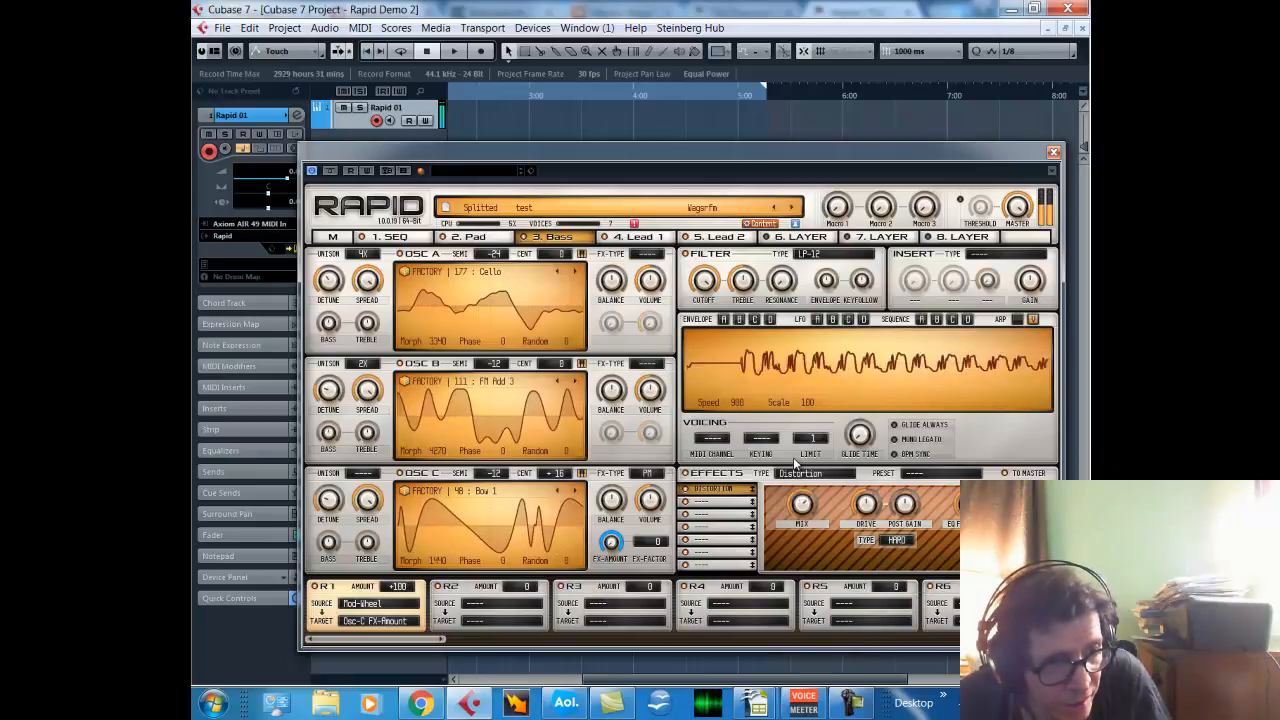
Change the drive type of the Bass layer's Distortion effect to Crooked Wave.
click(902, 541)
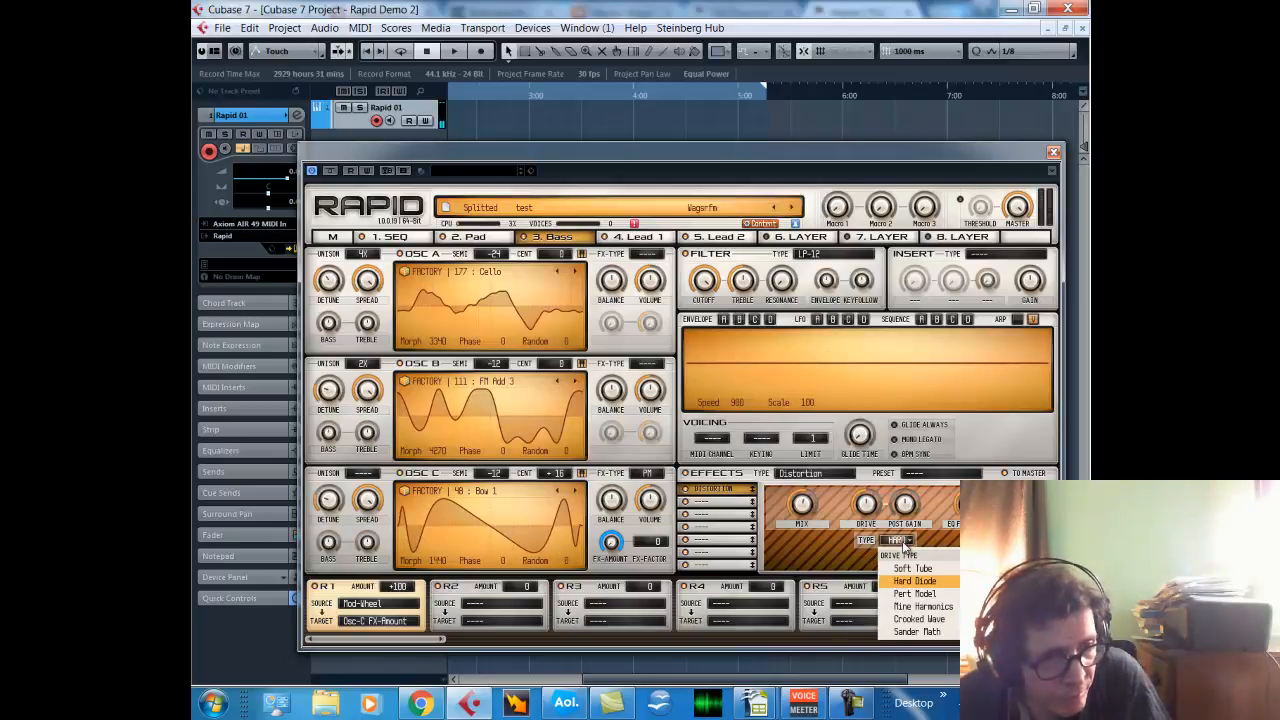
click(918, 619)
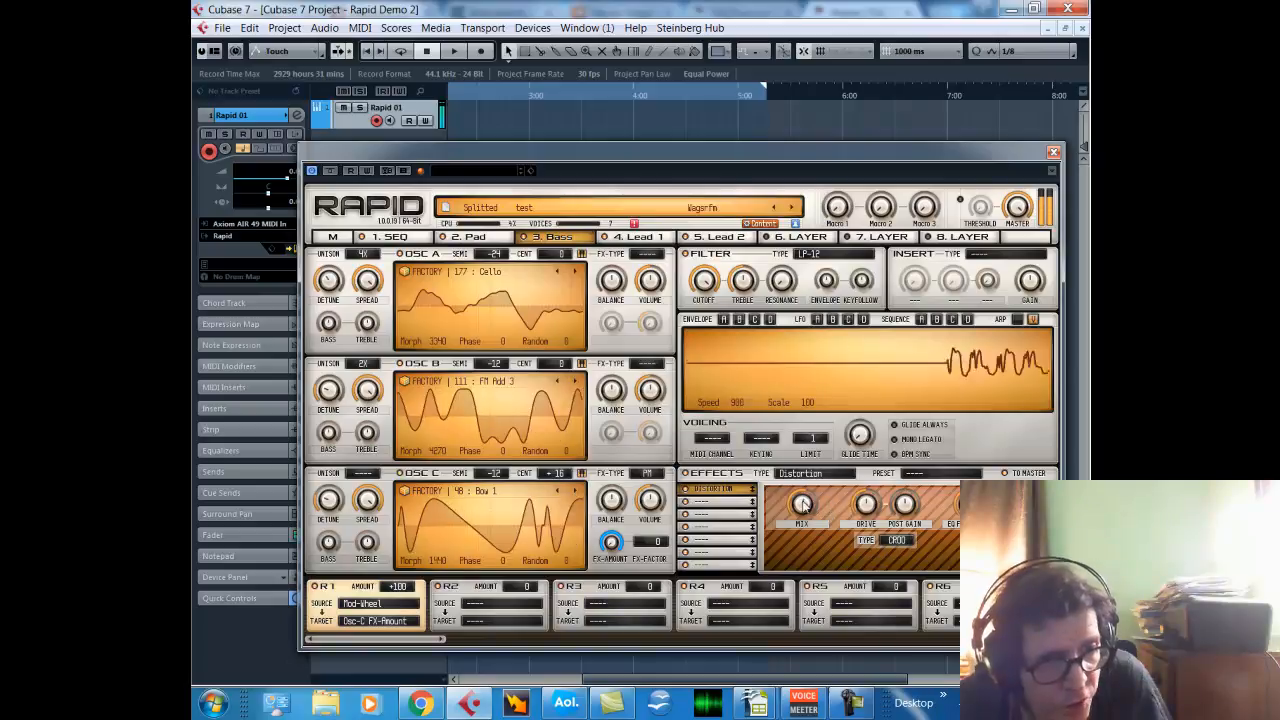
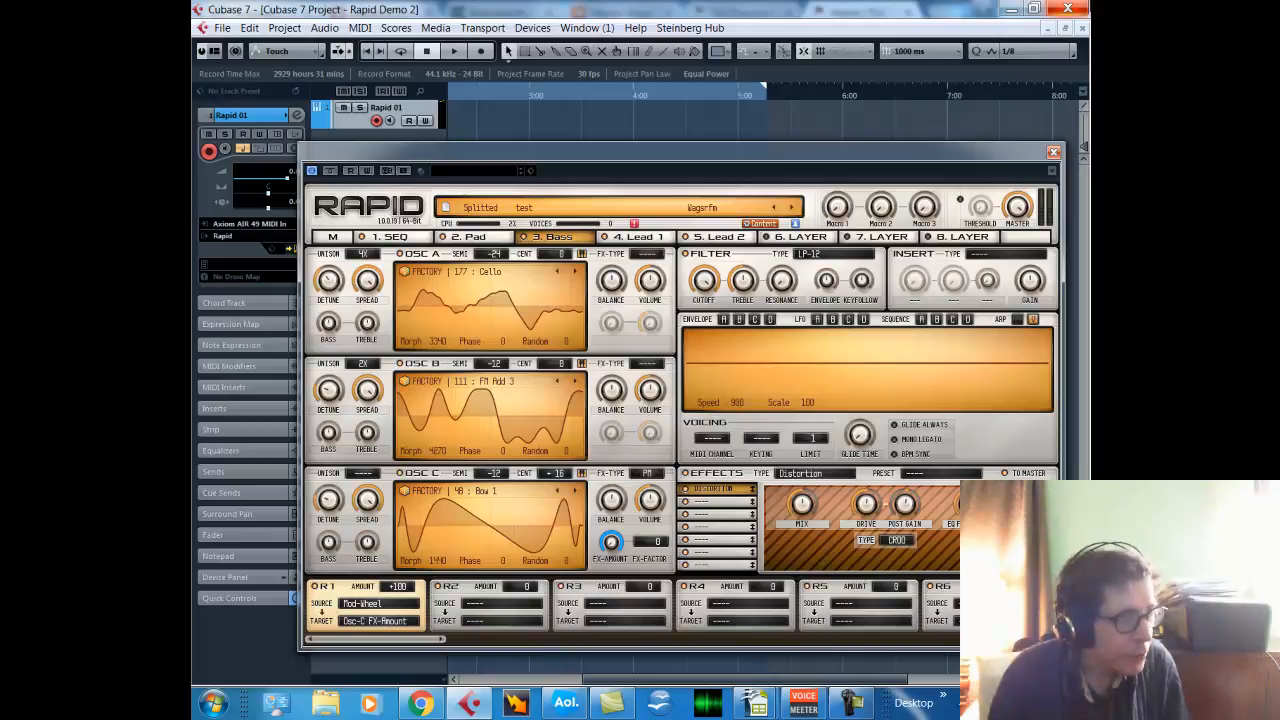
Turn on oscillator A in the Lead 1 layer and tune it to -24 semitones.
click(643, 243)
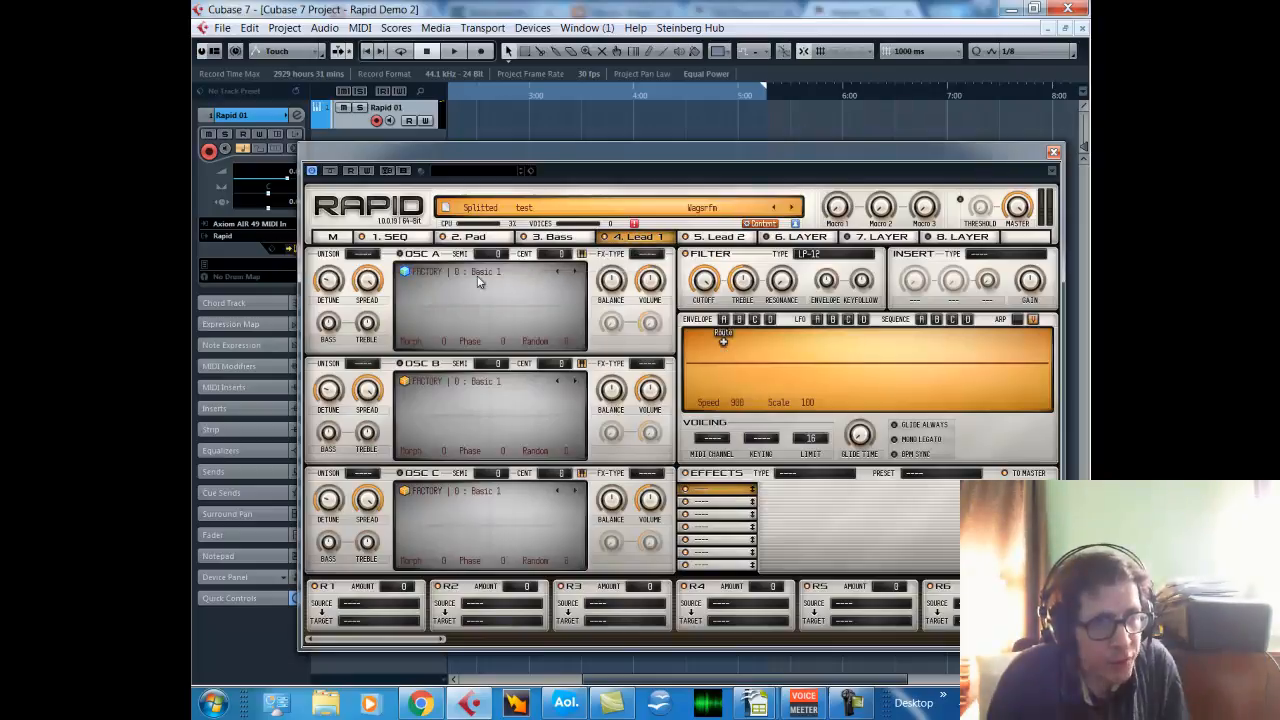
click(399, 254)
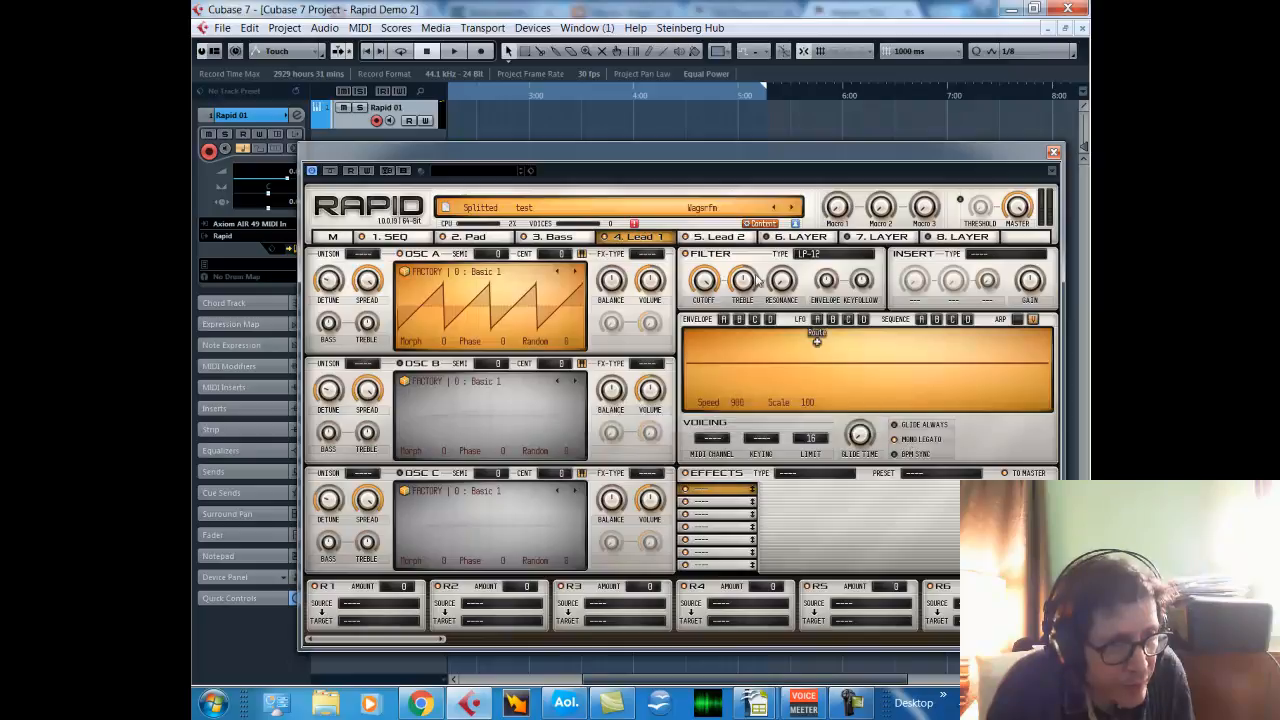
click(718, 240)
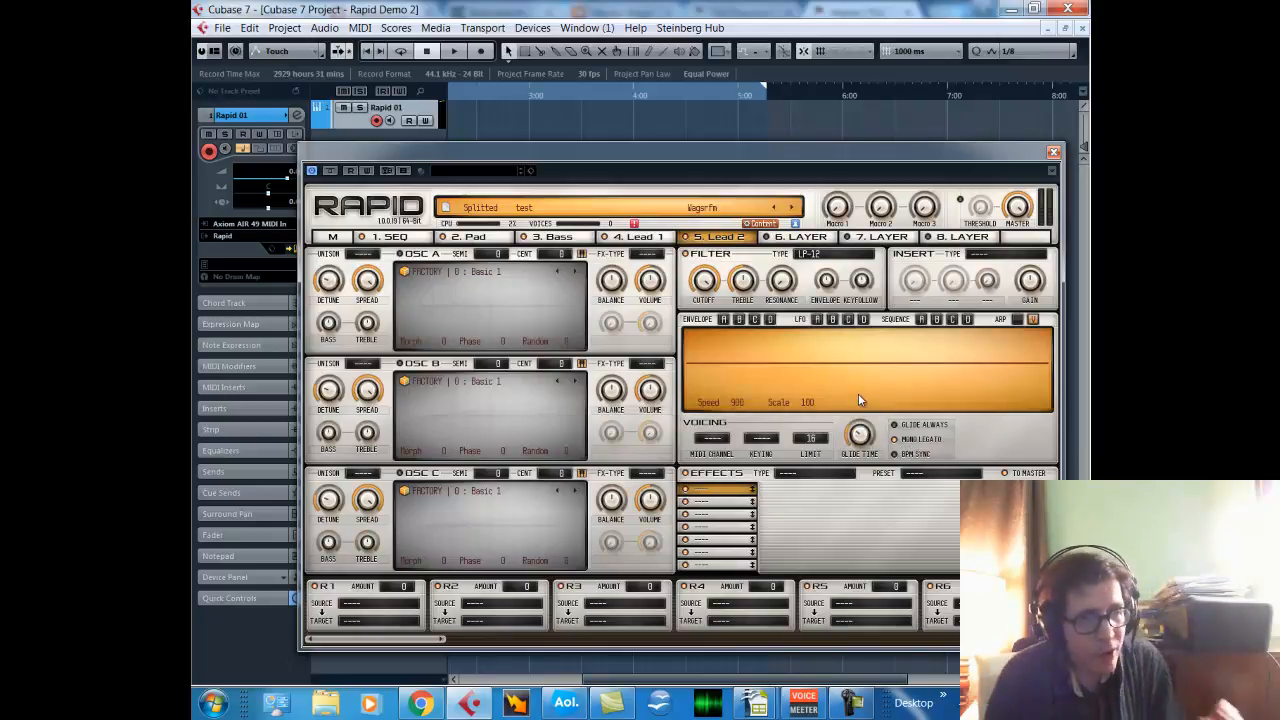
click(642, 237)
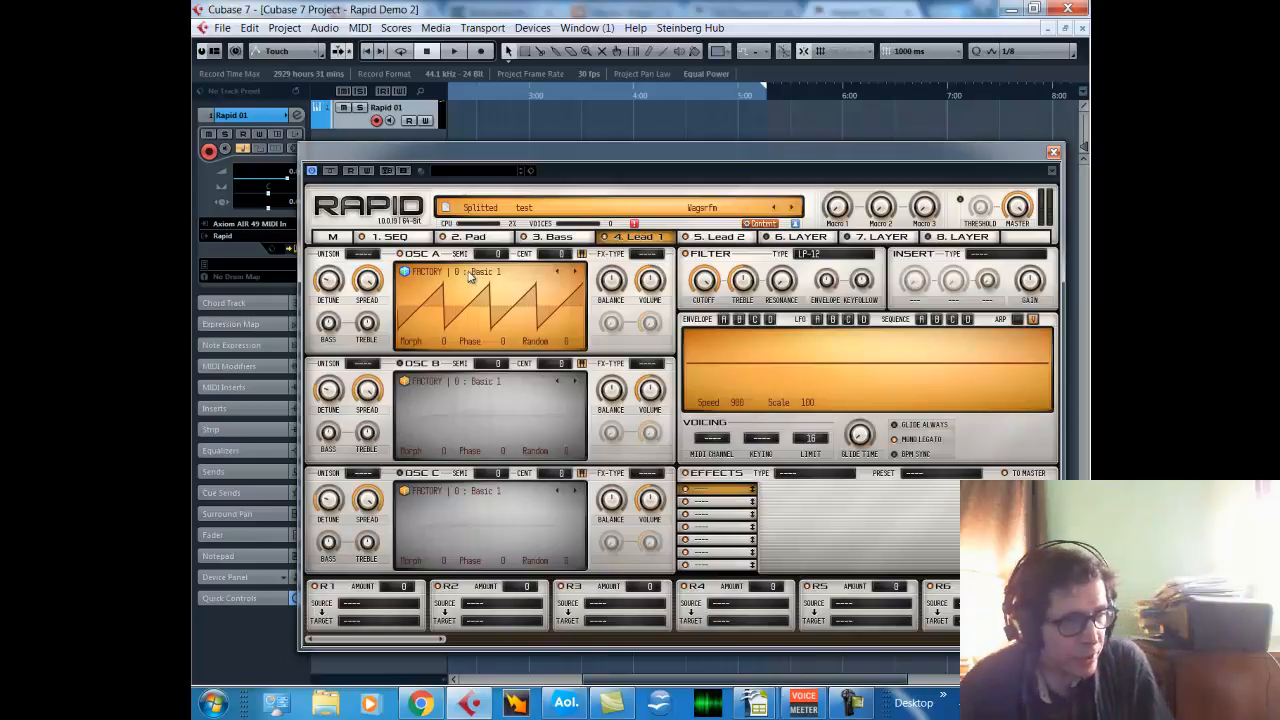
click(333, 238)
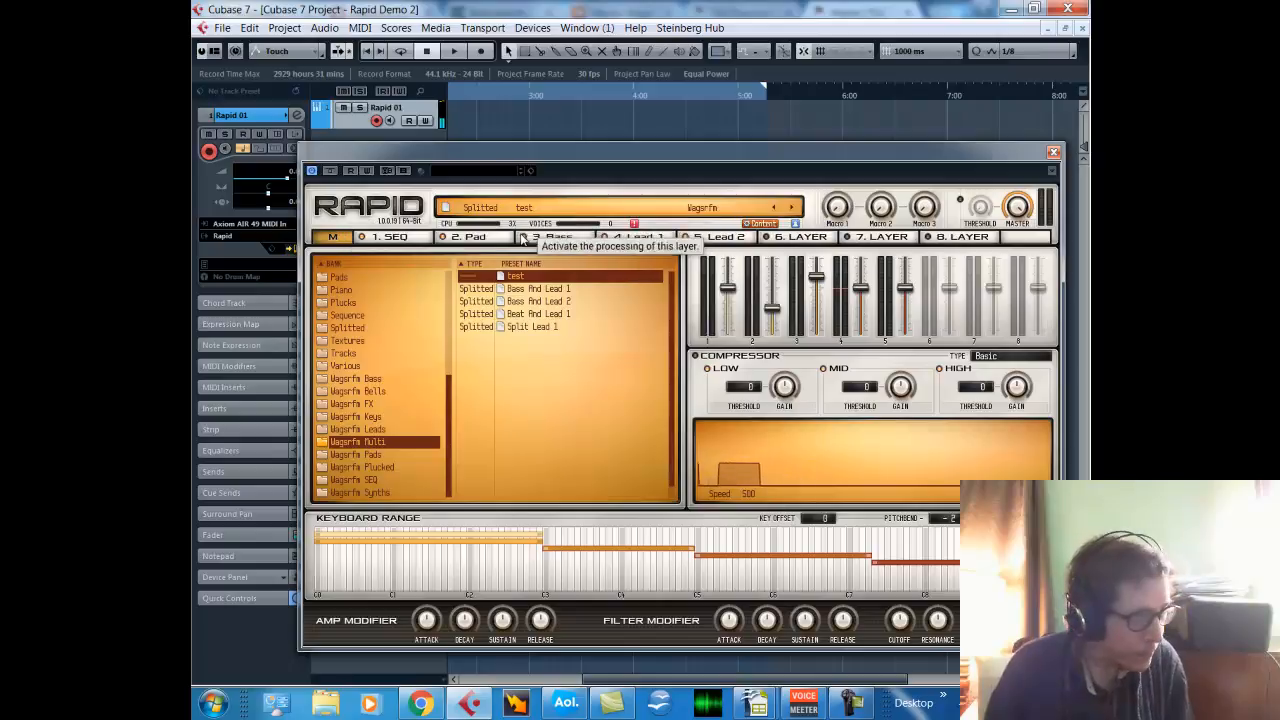
click(628, 238)
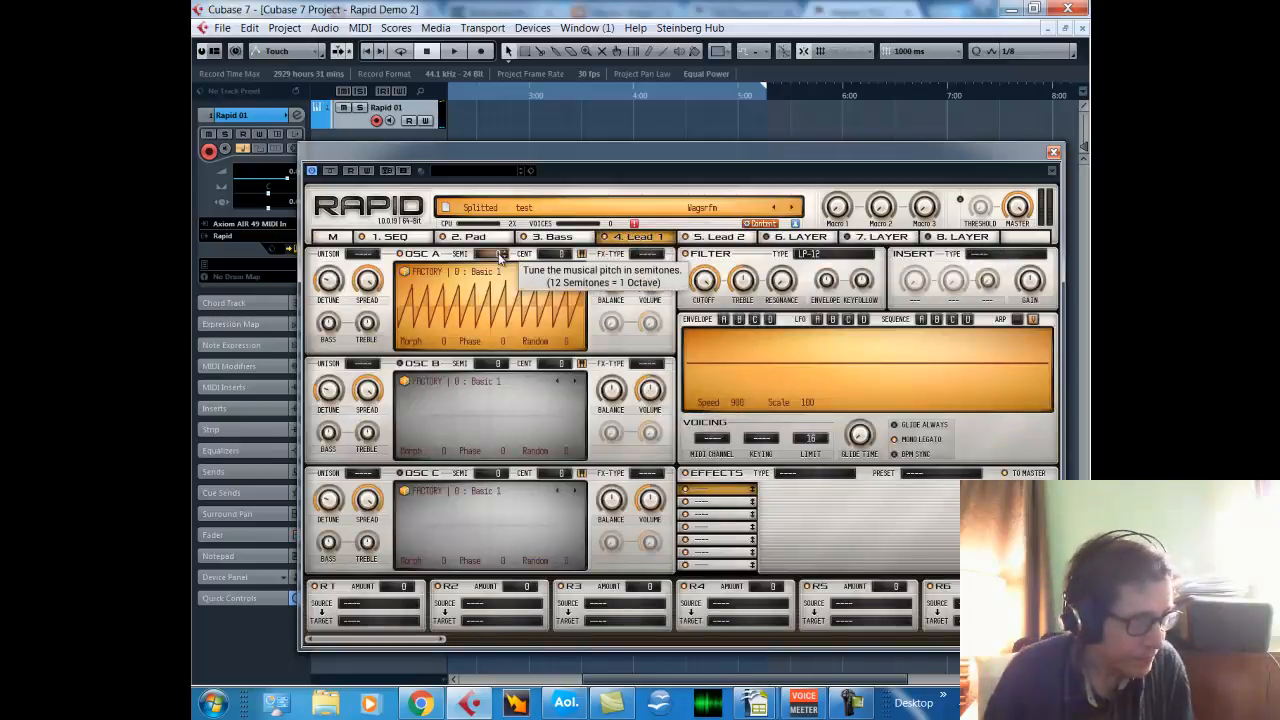
drag(505, 256, 539, 432)
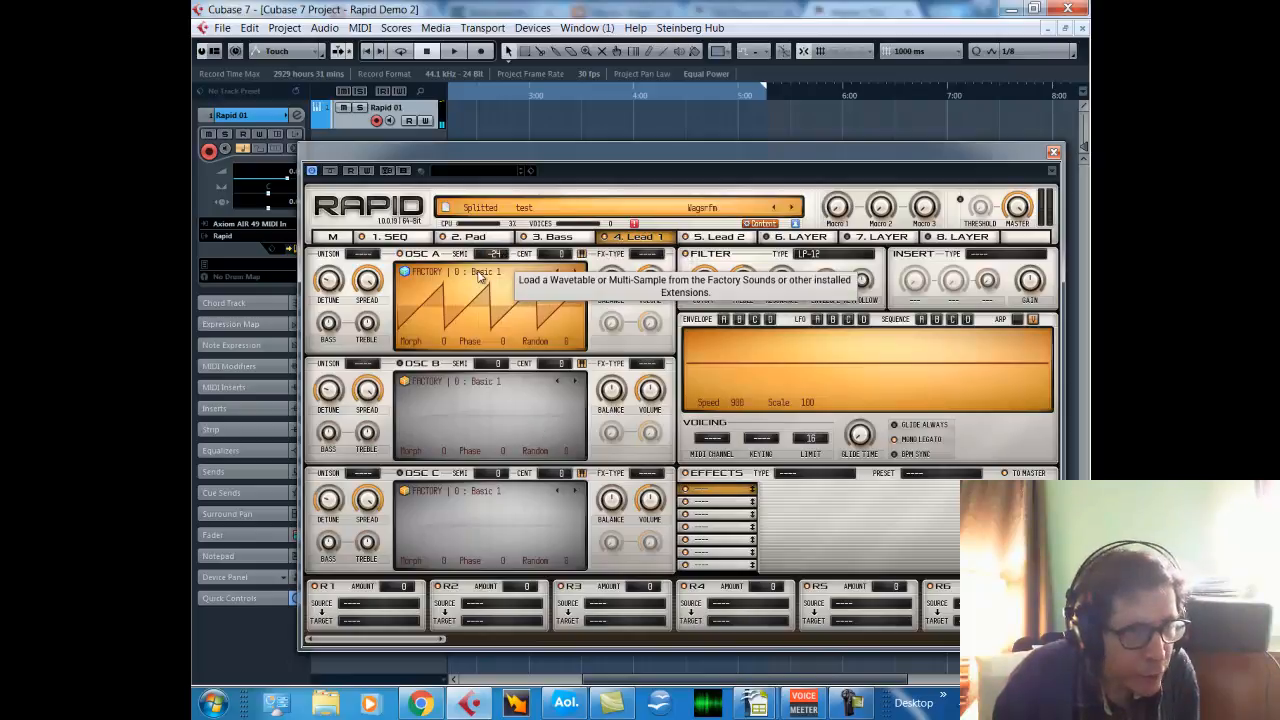
Load the factory wavetable Ice Tea 1 into the Lead 1 layer's oscillator A.
click(484, 276)
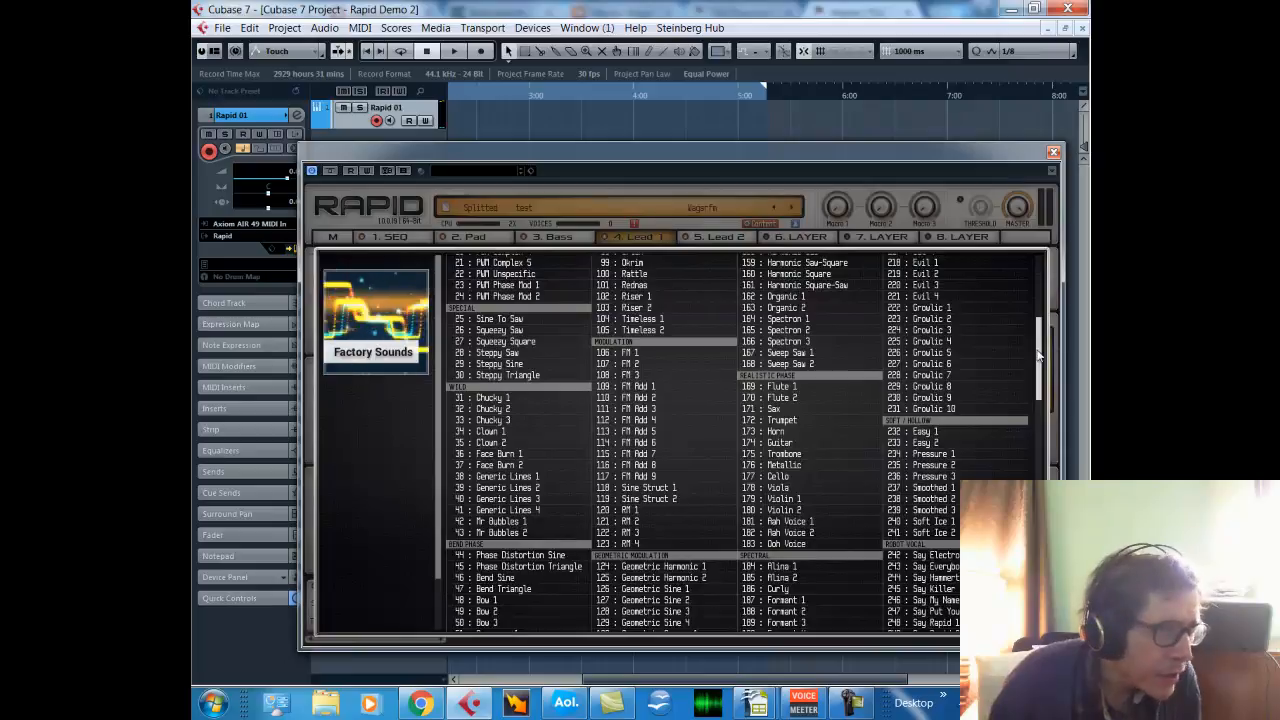
drag(1045, 345, 1050, 262)
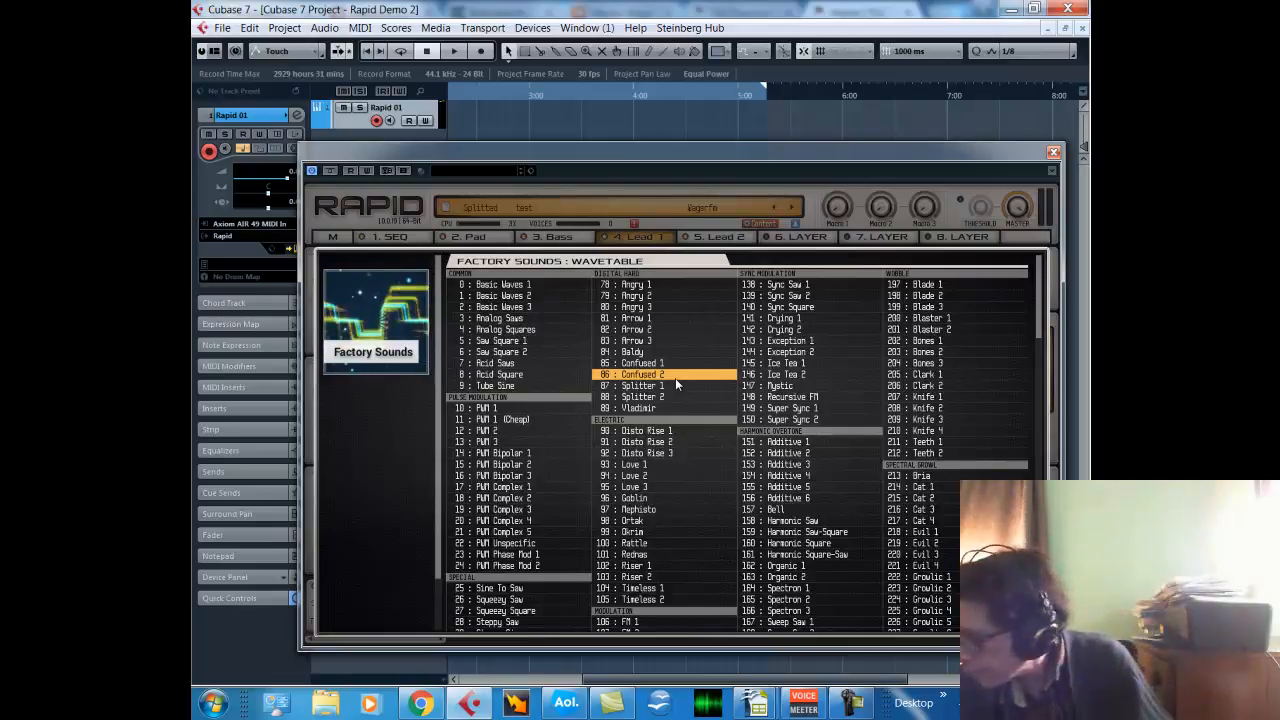
click(796, 366)
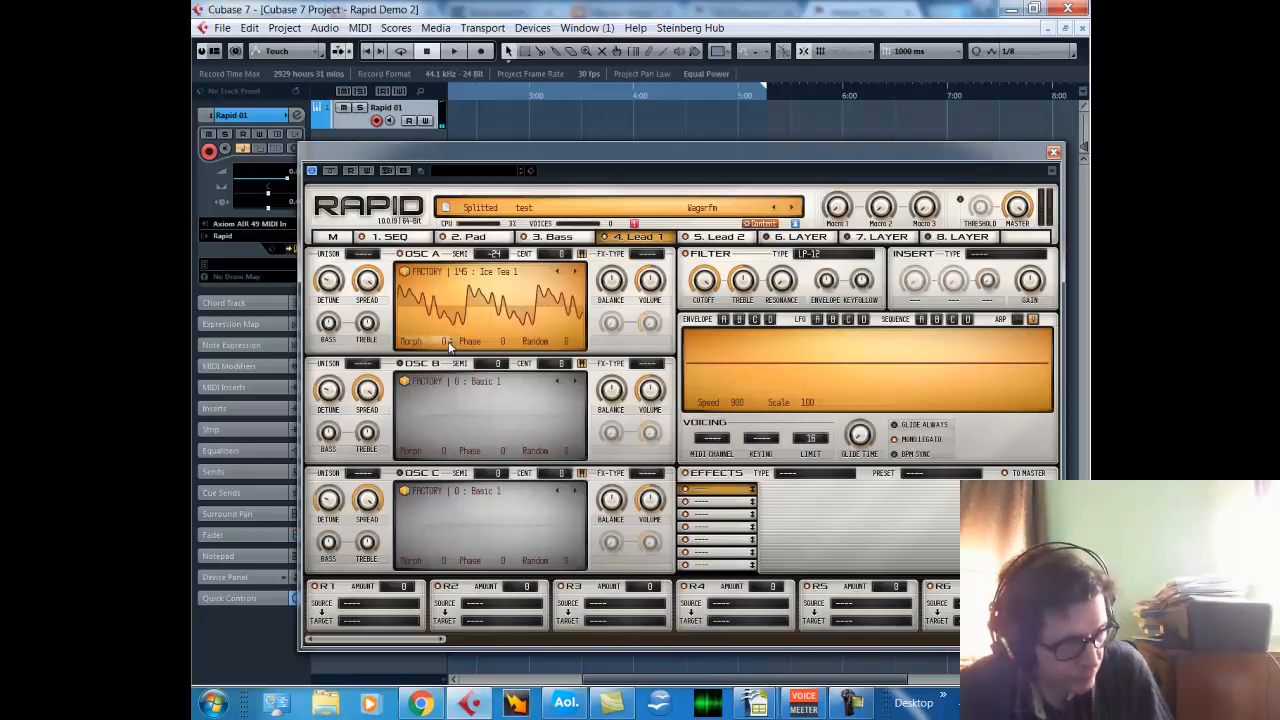
Set the unison of Lead 1's oscillator A to 2 voices and try out its morph range.
drag(448, 341, 434, 435)
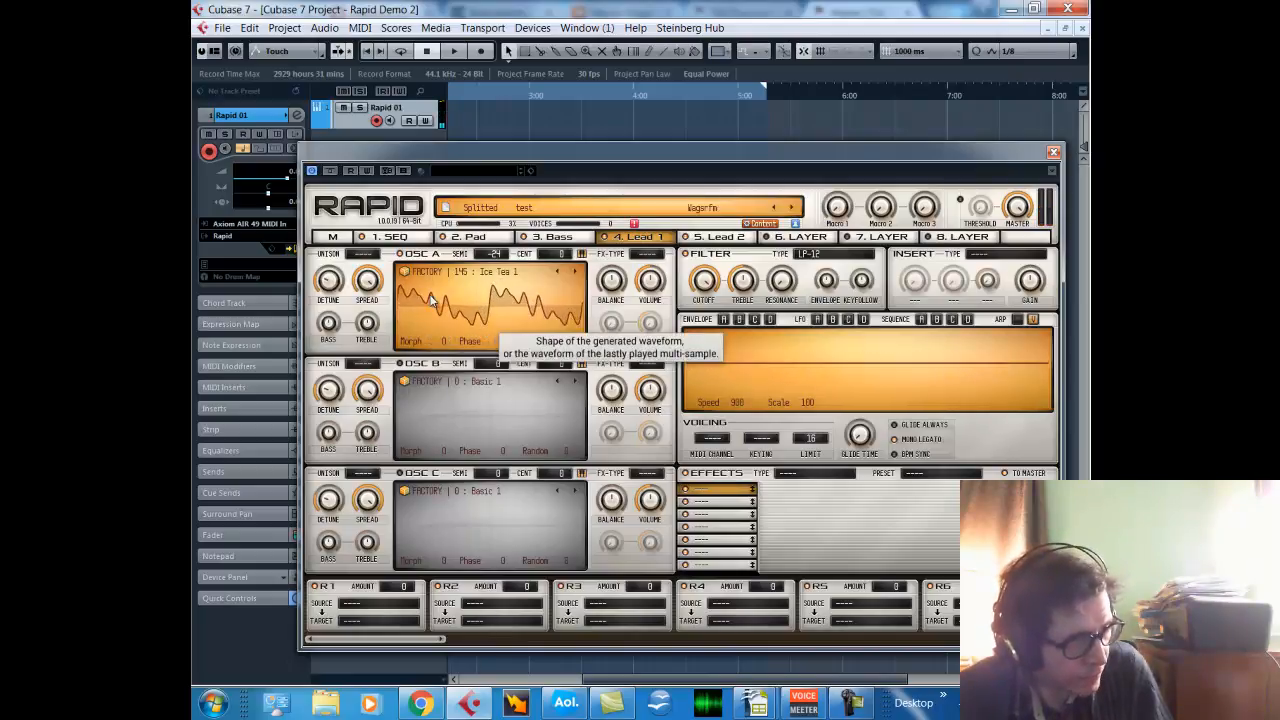
click(363, 256)
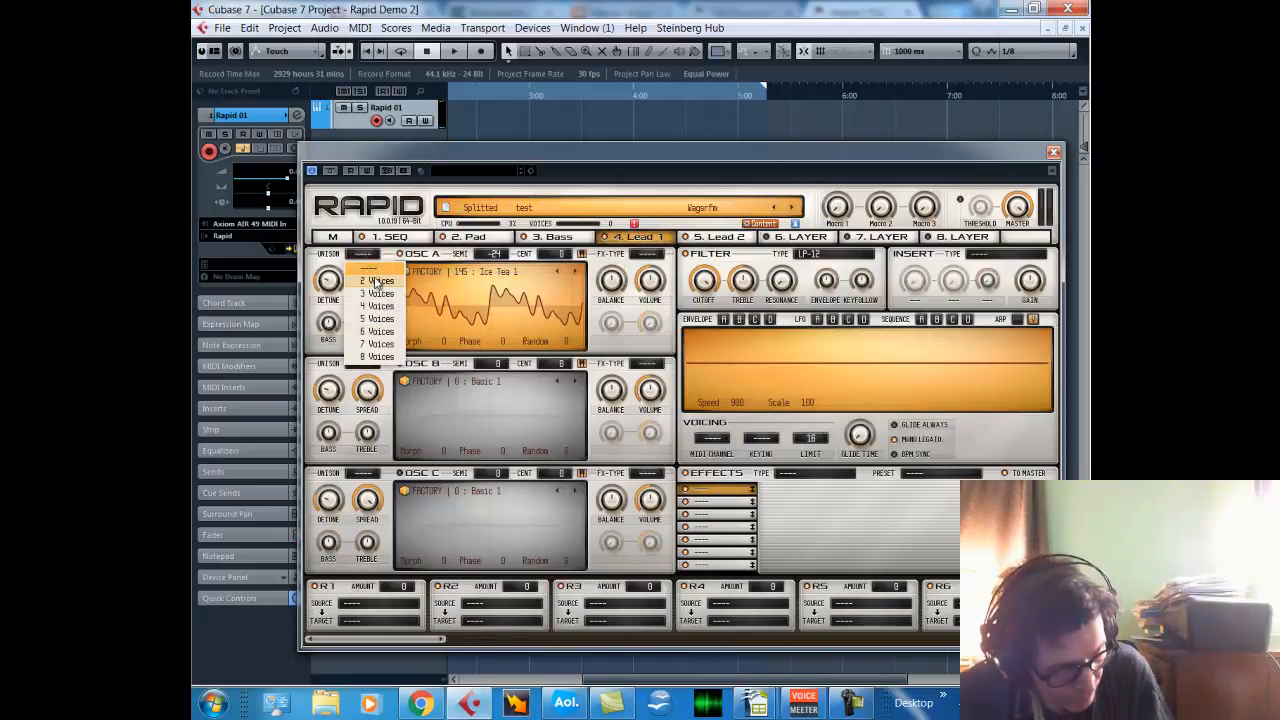
click(376, 281)
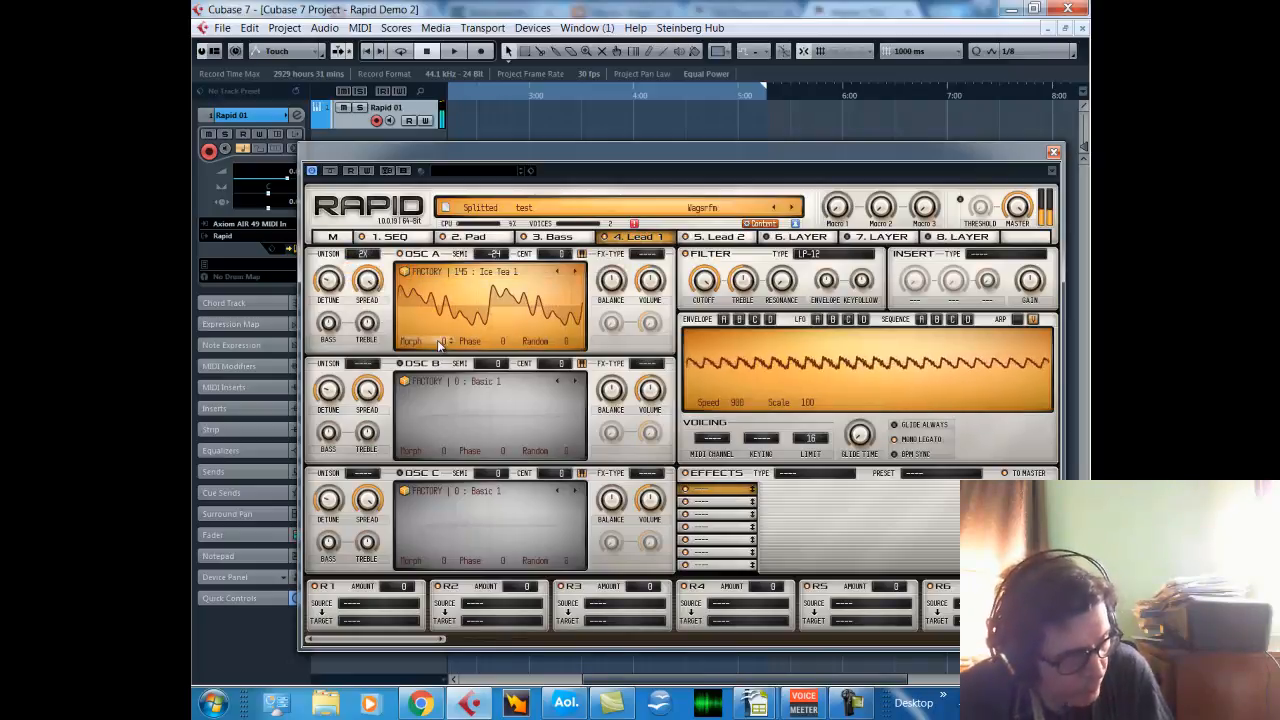
drag(439, 340, 420, 559)
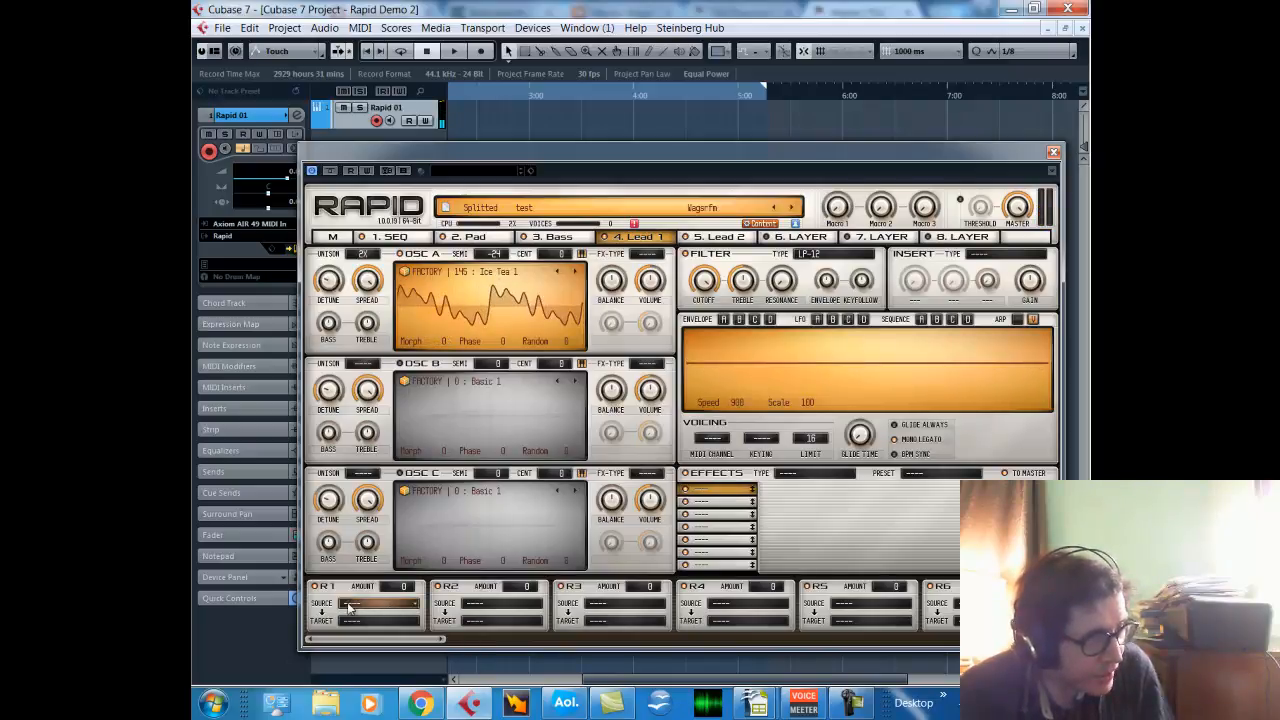
Route the Modulation Wheel to oscillator A's Morph in Lead 1's first modulation slot, with an amount of +75.
click(355, 606)
click(386, 550)
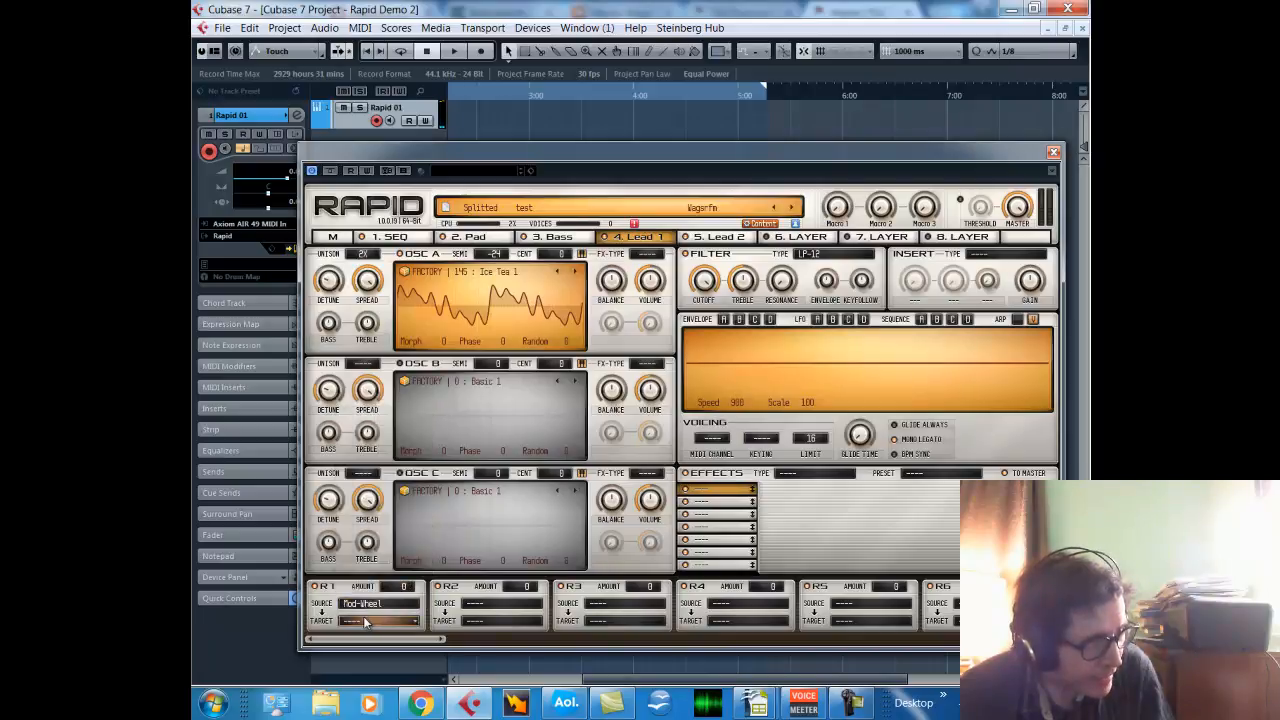
click(354, 620)
mouse_move(390, 517)
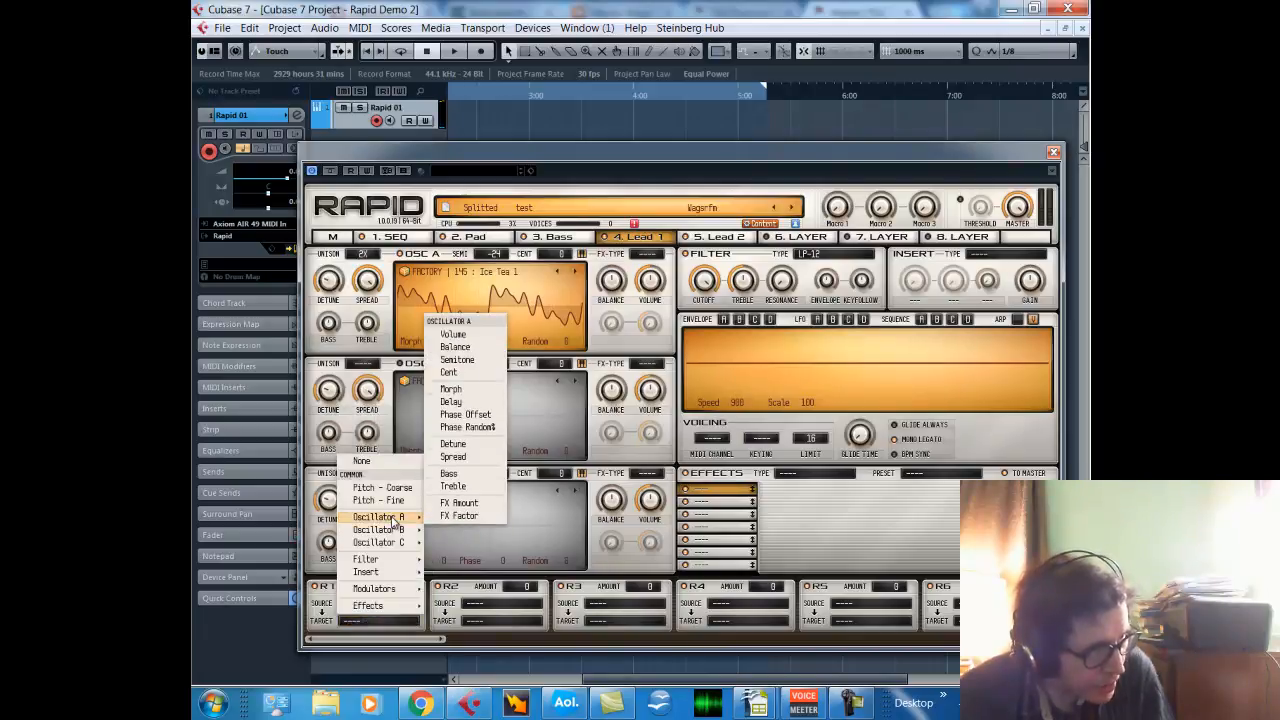
click(471, 390)
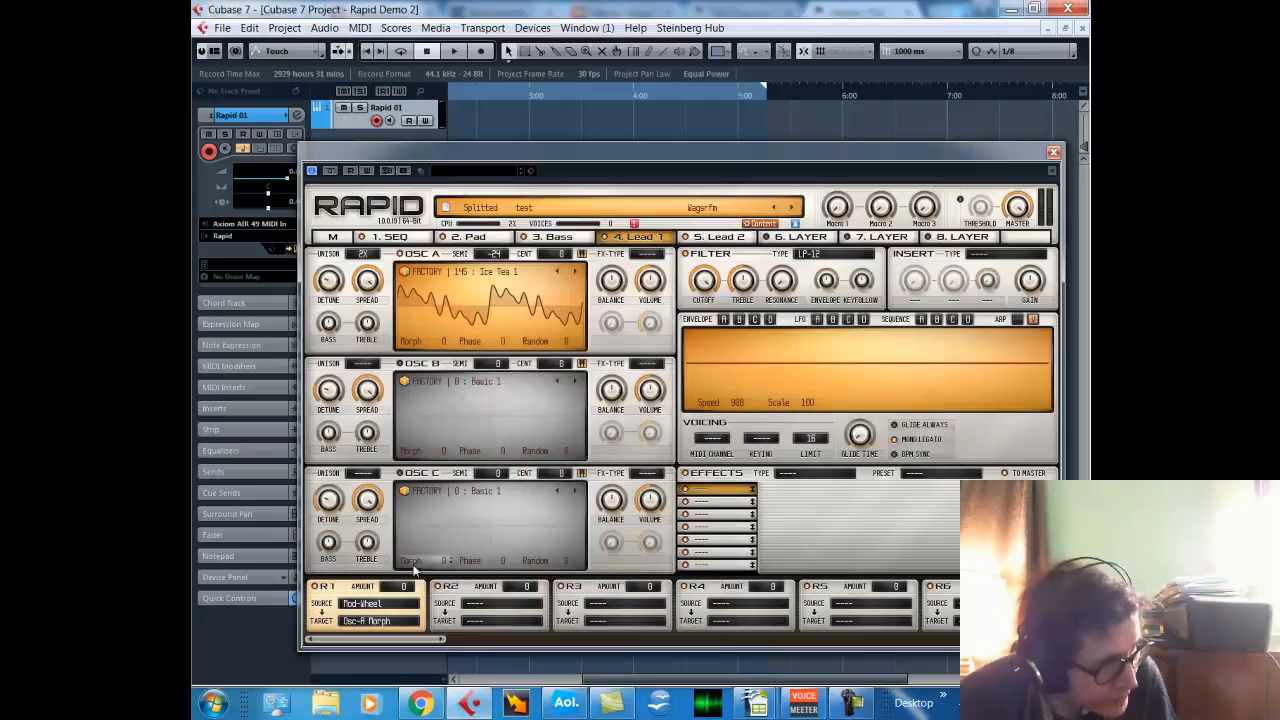
drag(410, 590, 381, 327)
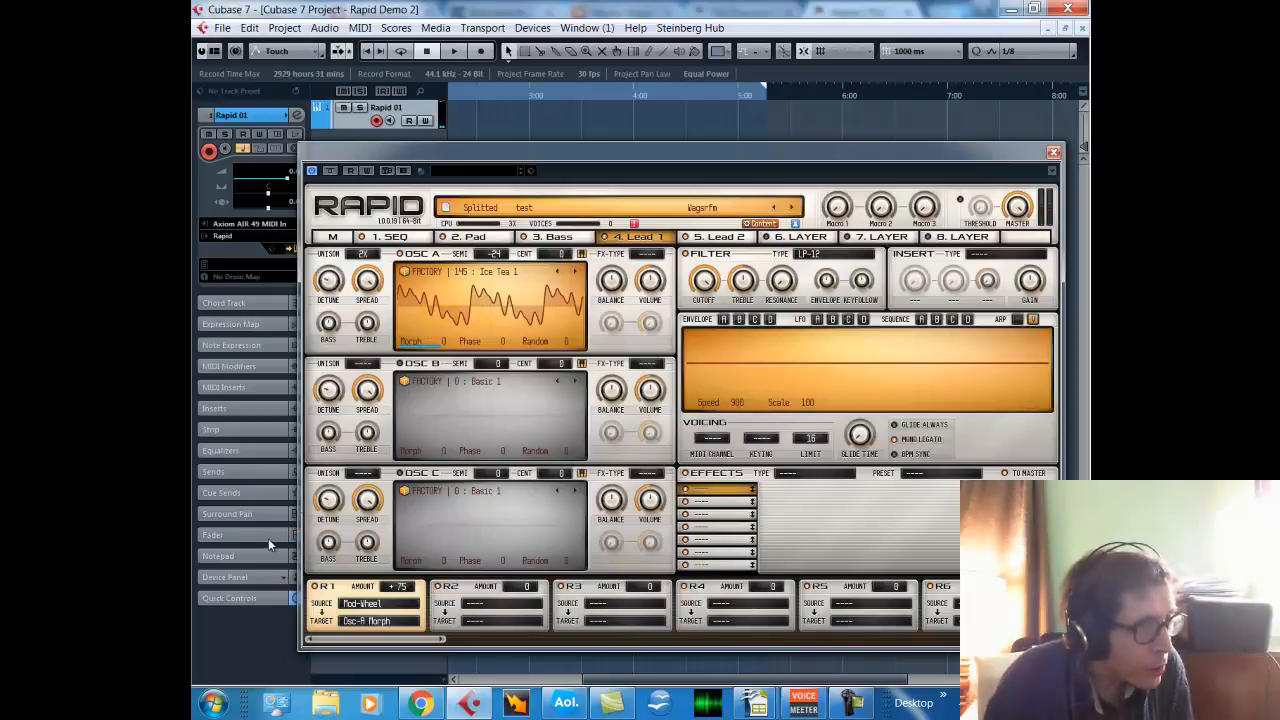
Turn on Lead 1's oscillator B, tune it to -24 semitones and load the factory wavetable Chucky 3.
click(404, 381)
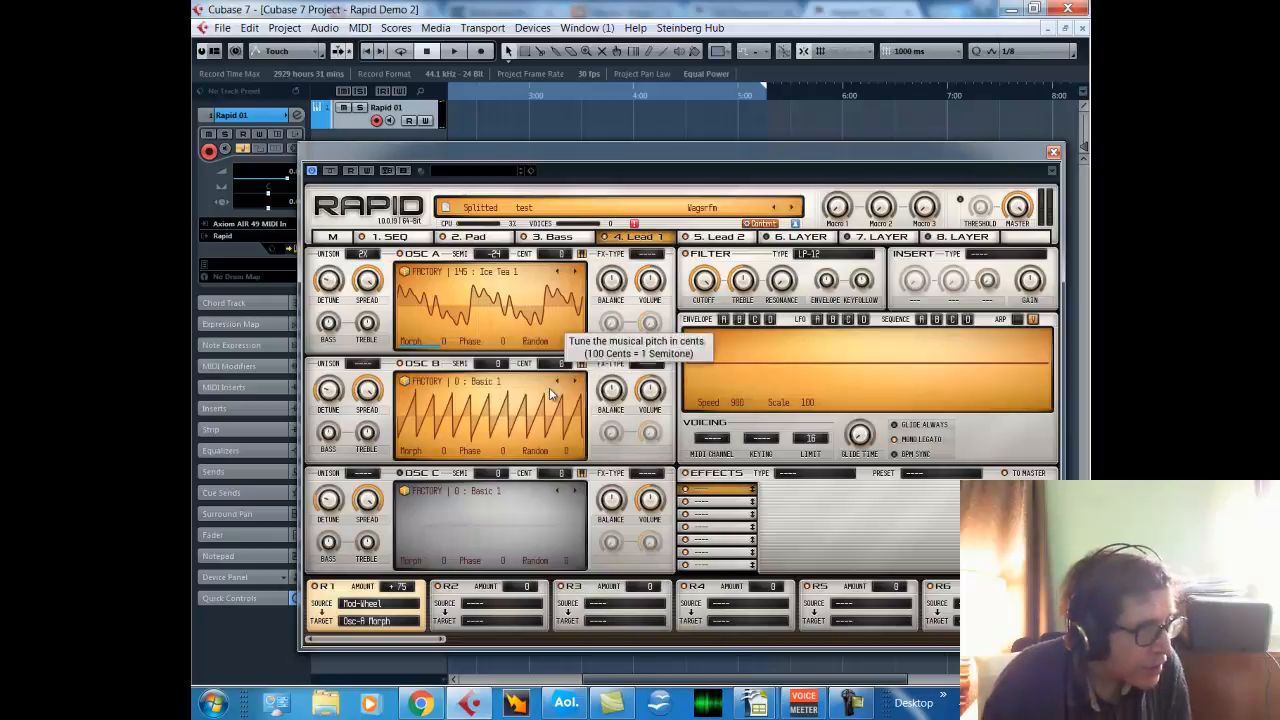
drag(505, 367, 540, 537)
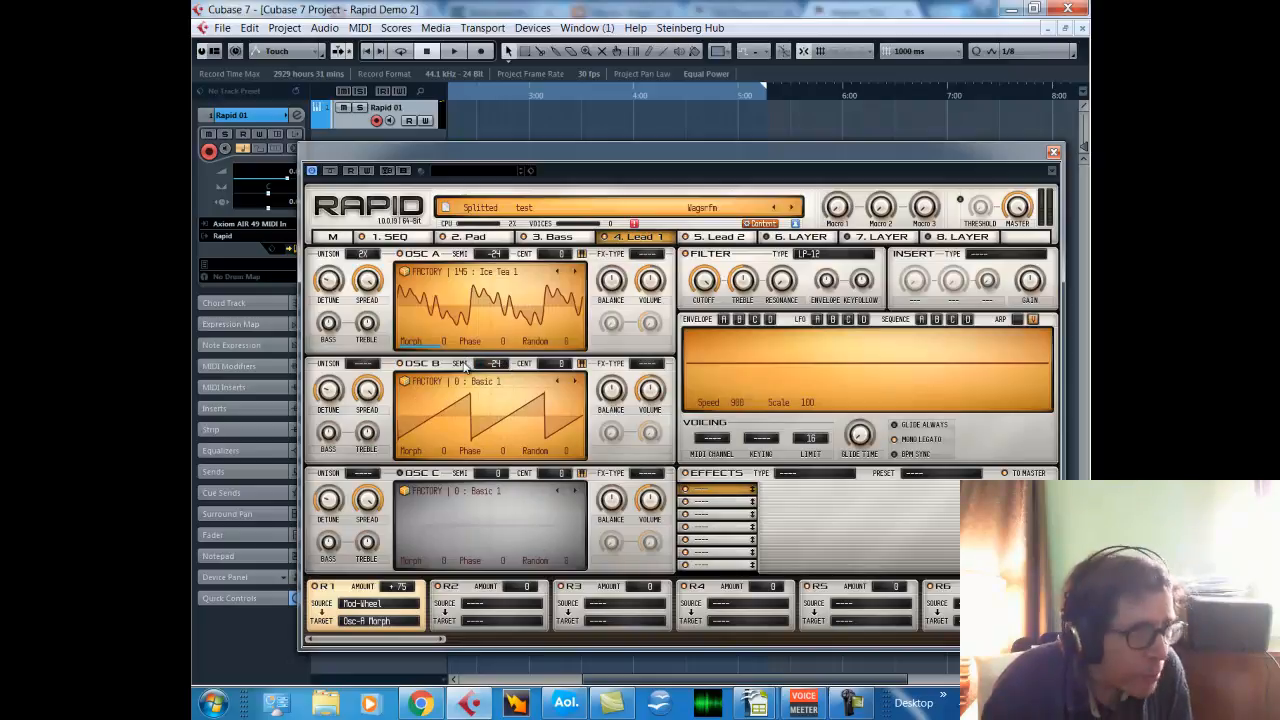
click(480, 386)
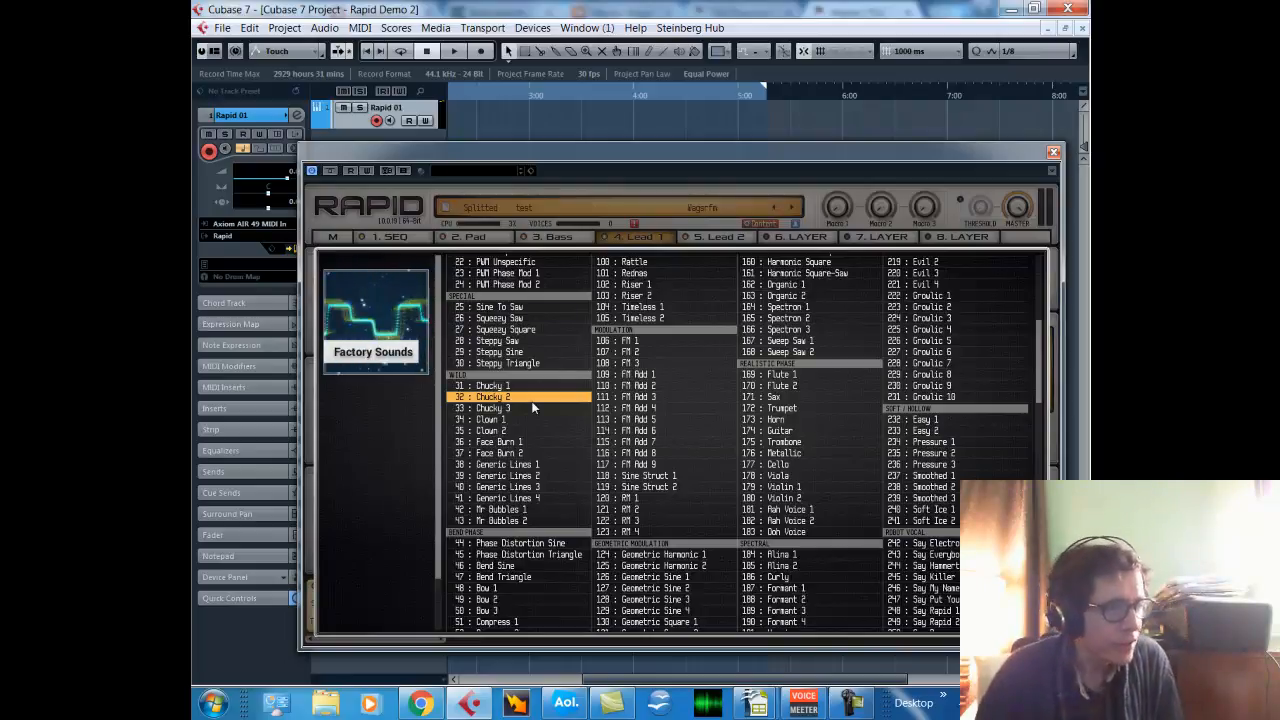
click(533, 408)
click(533, 408)
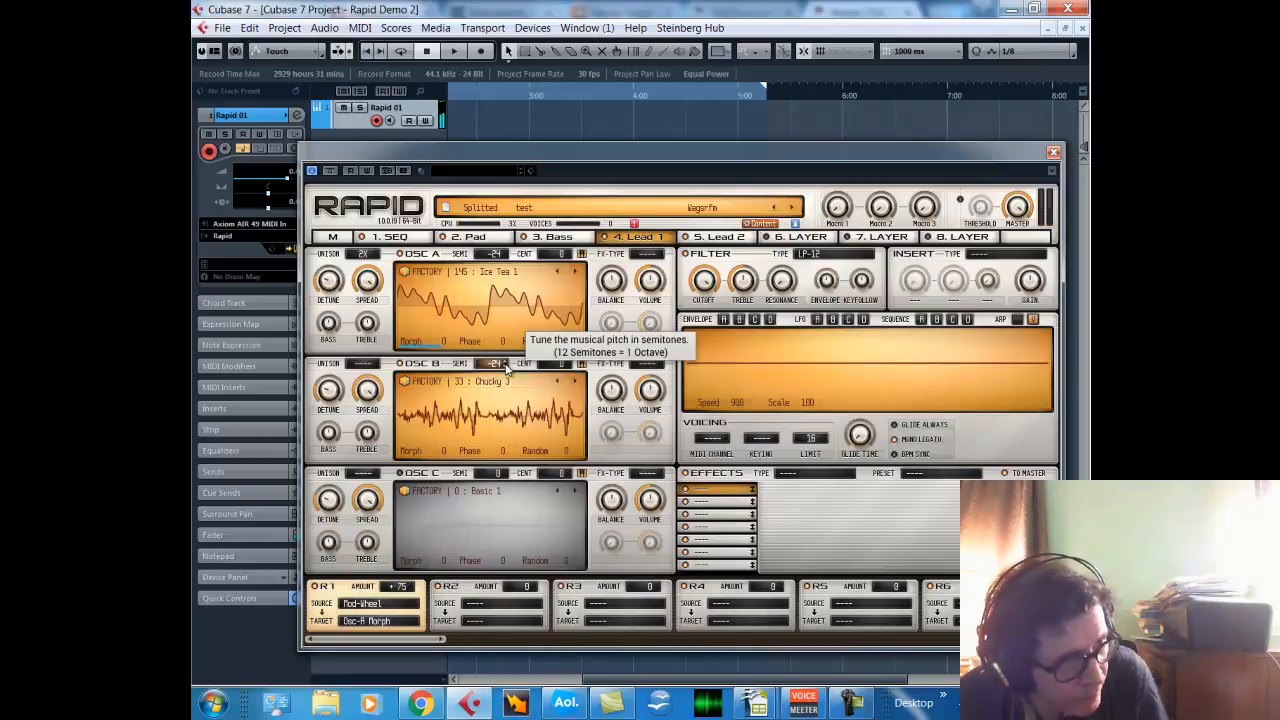
Lower Lead 1's oscillator B to -36 semitones and set its unison to 2 voices.
drag(506, 368, 510, 439)
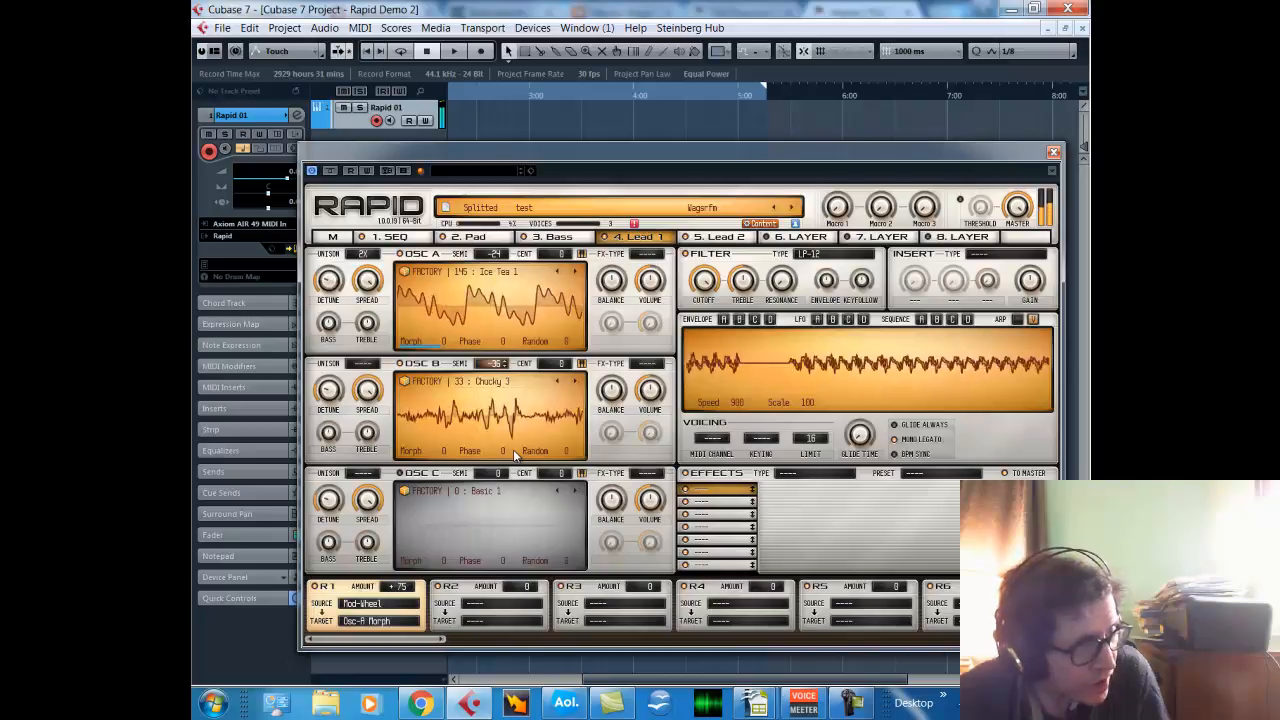
click(366, 364)
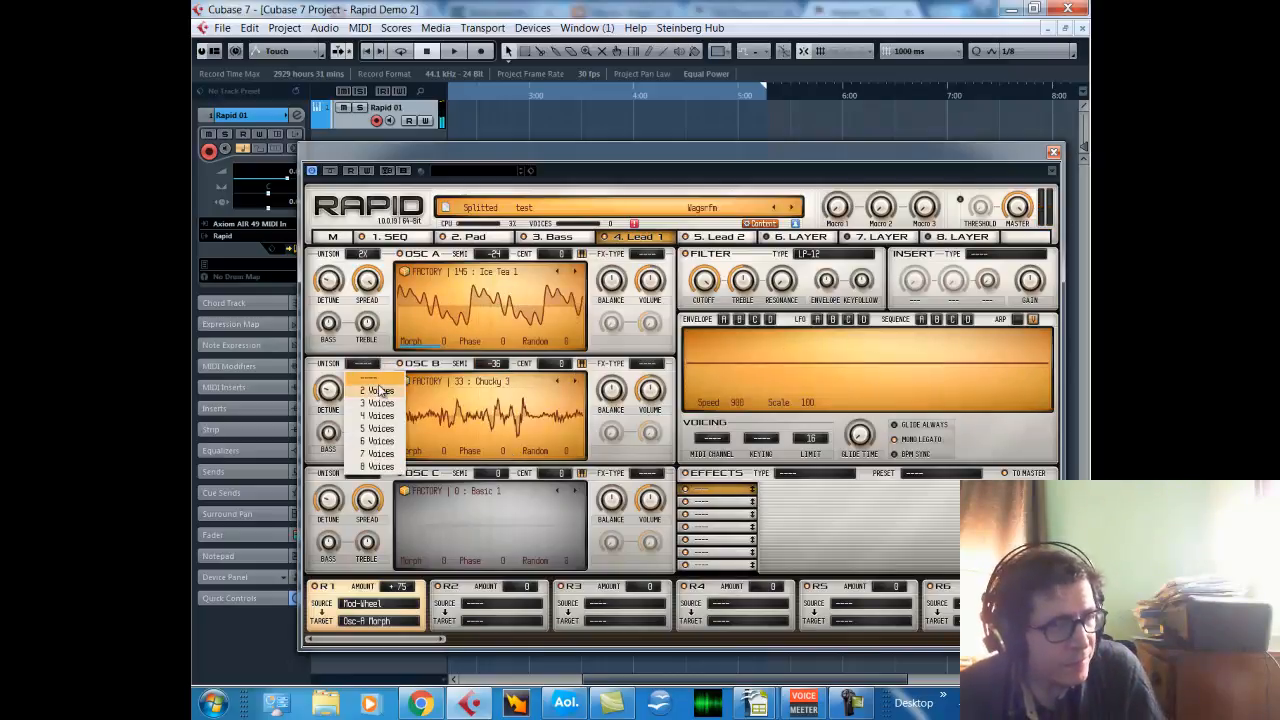
click(380, 390)
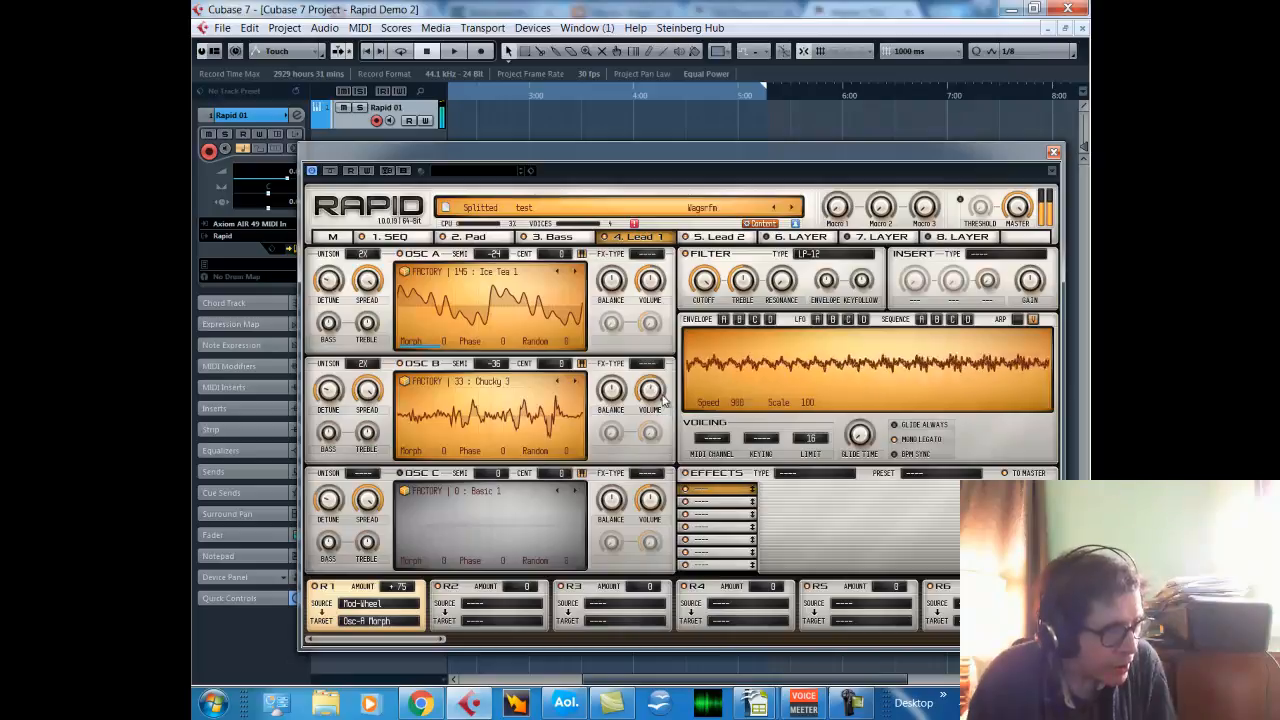
Route the Modulation Wheel to oscillator B's Volume in Lead 1's second modulation slot, with an amount of +50.
click(479, 607)
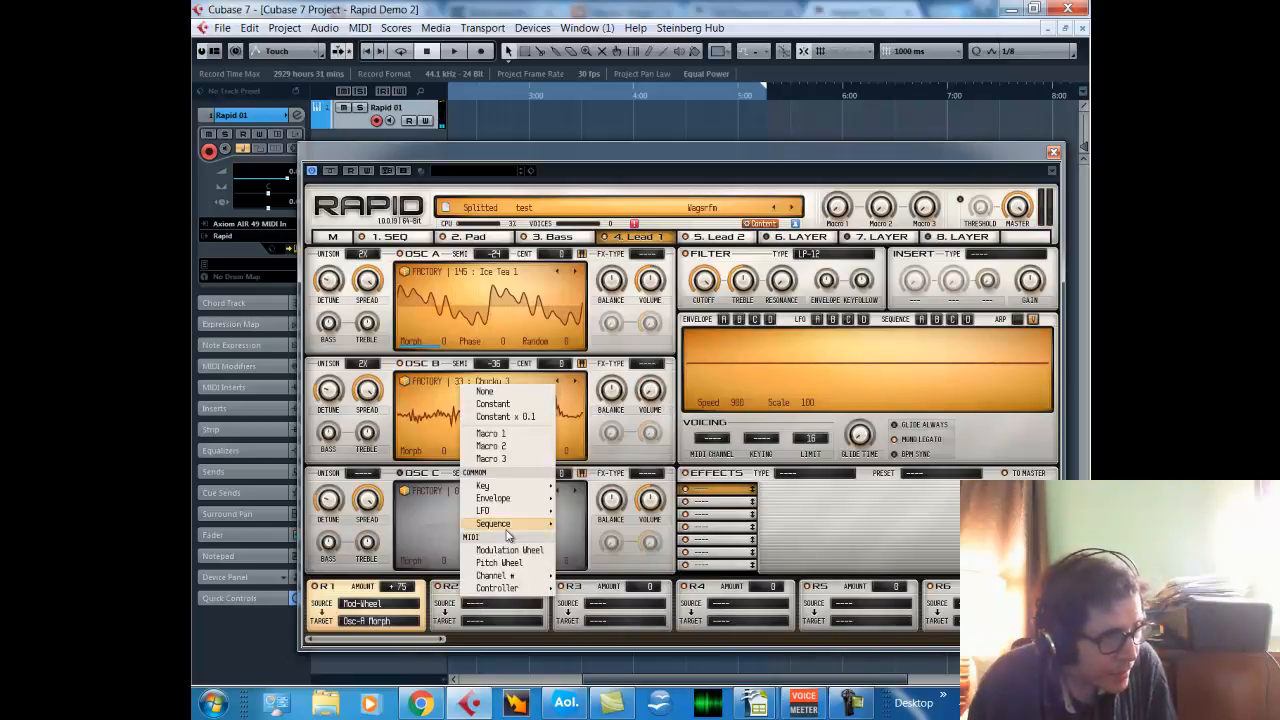
click(507, 550)
click(479, 619)
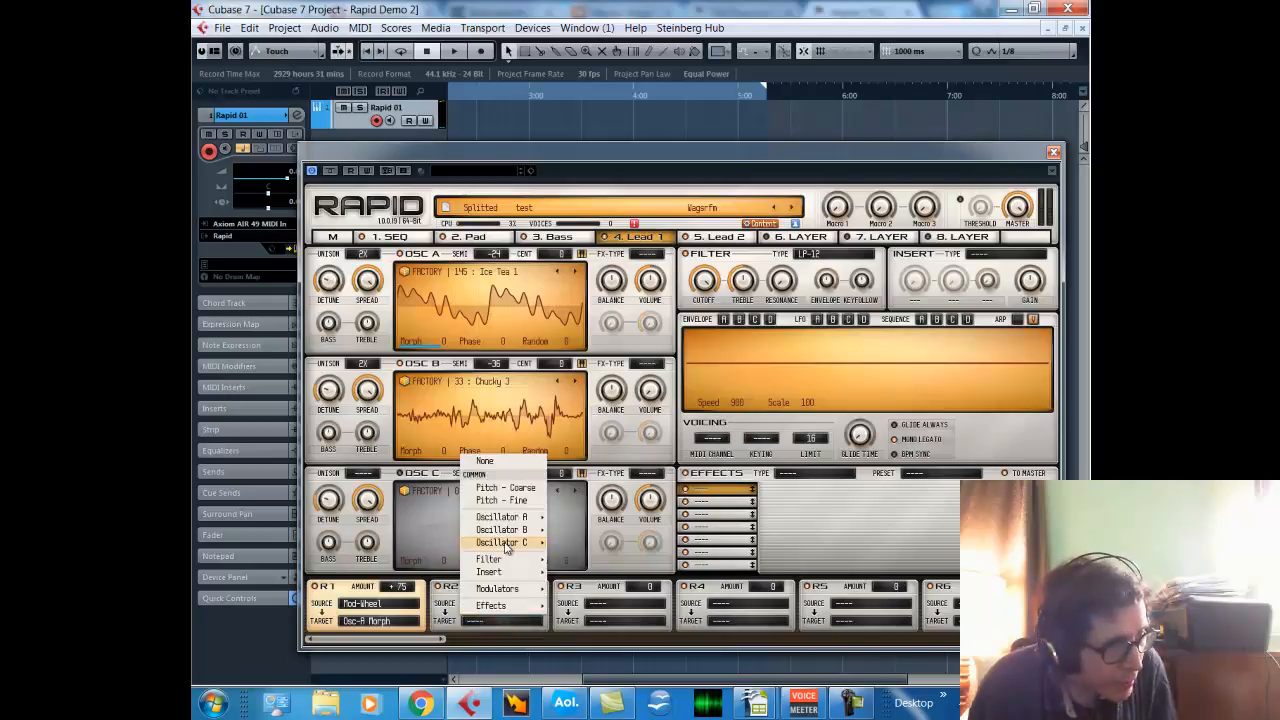
mouse_move(515, 529)
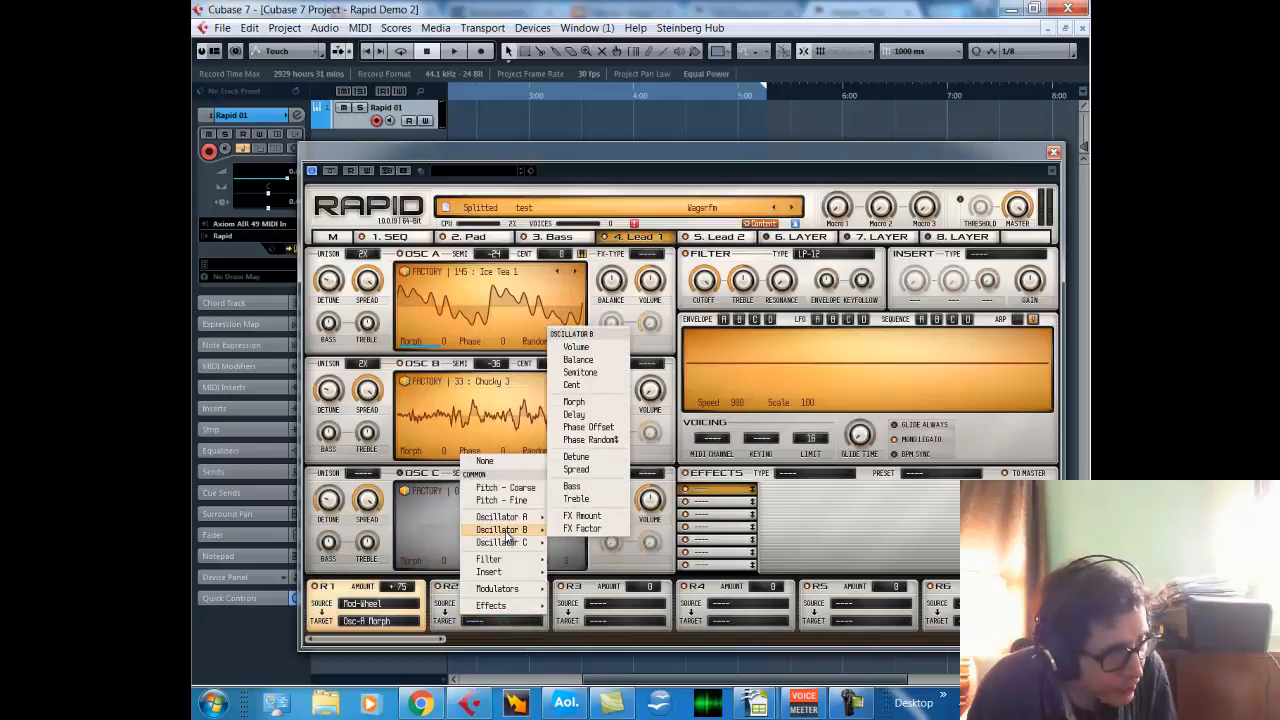
click(588, 349)
drag(535, 590, 533, 416)
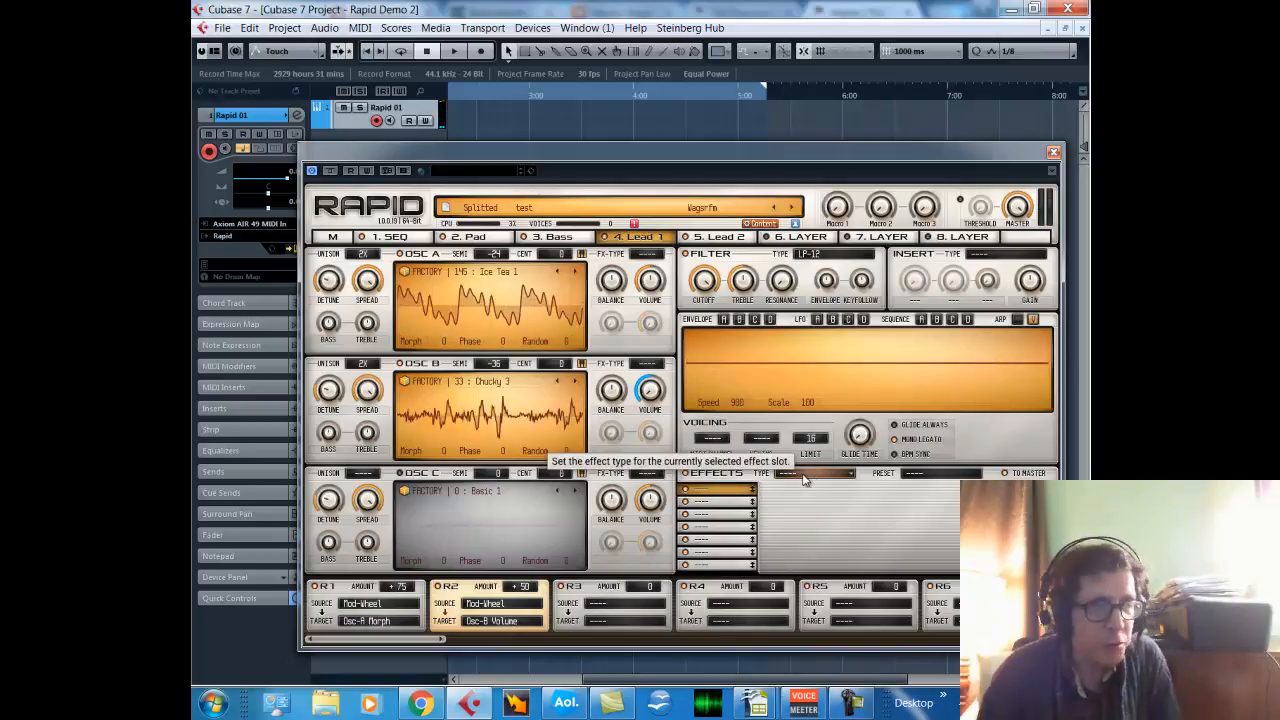
Add a Dual Delay in the Lead 1 layer's first effect slot.
click(810, 476)
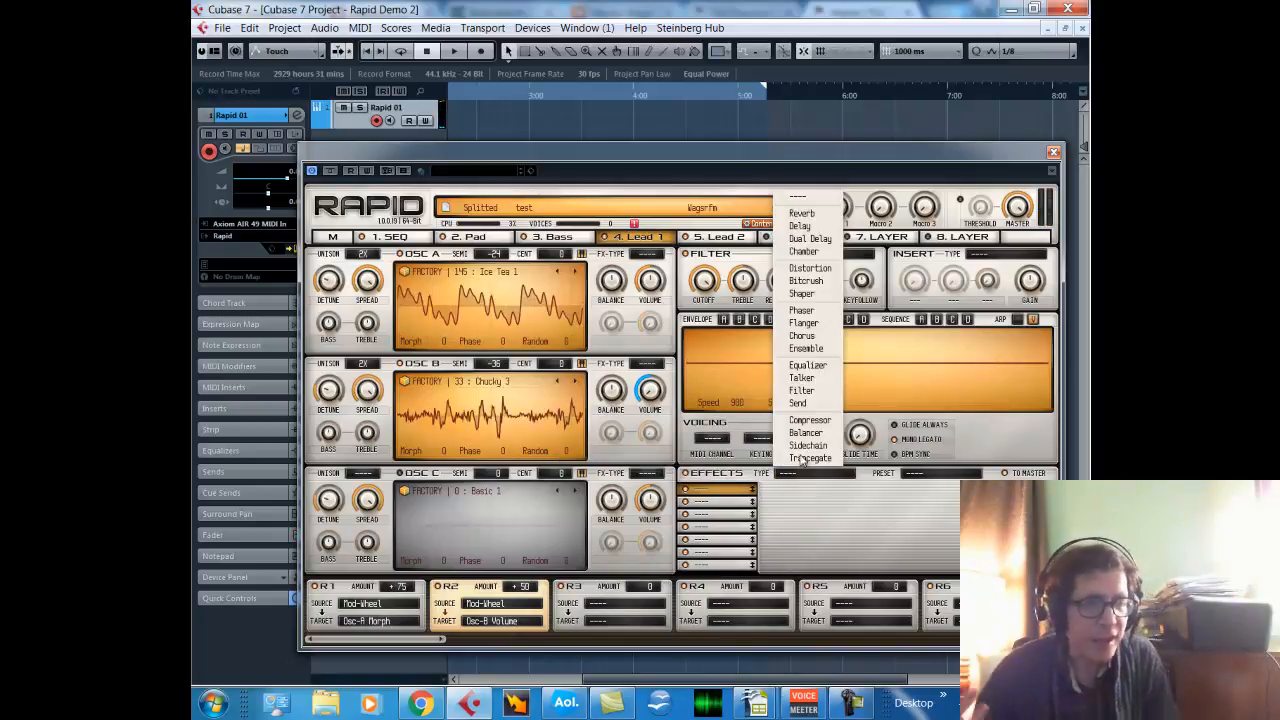
click(825, 240)
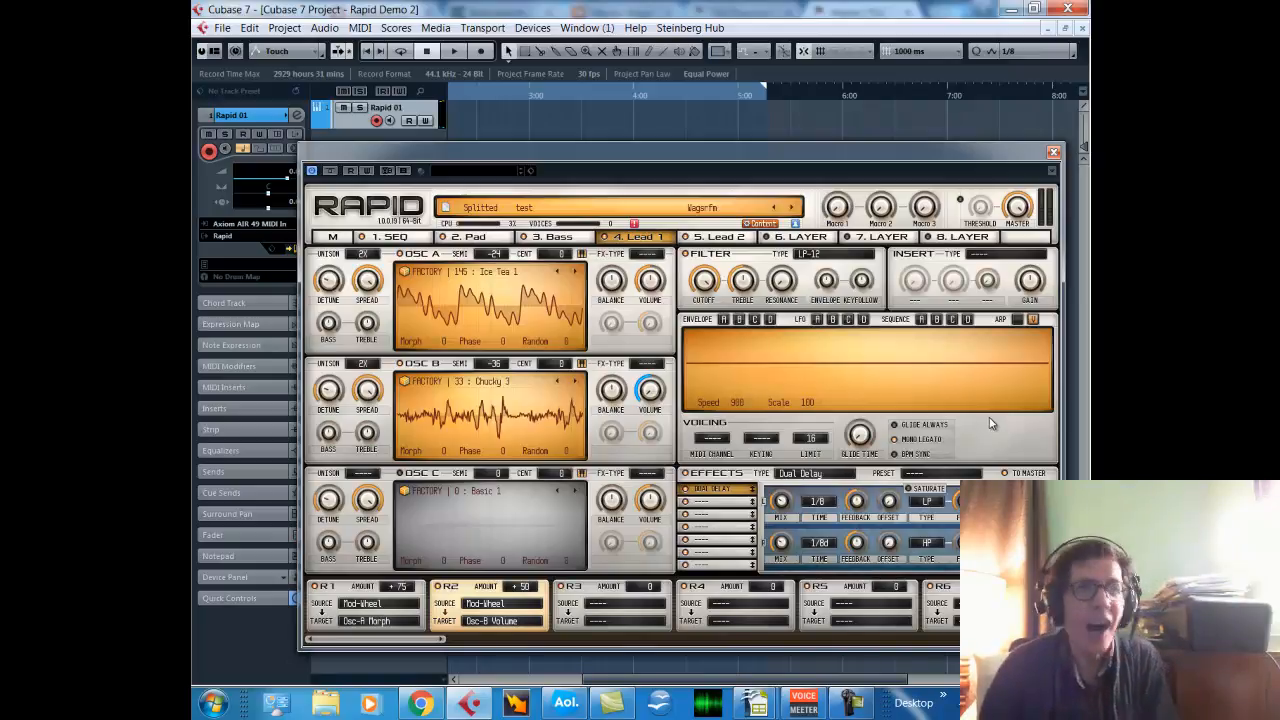
Turn on Lead 2's oscillator A, load the factory wavetable Basic 3 and set its morph to 6270.
click(720, 237)
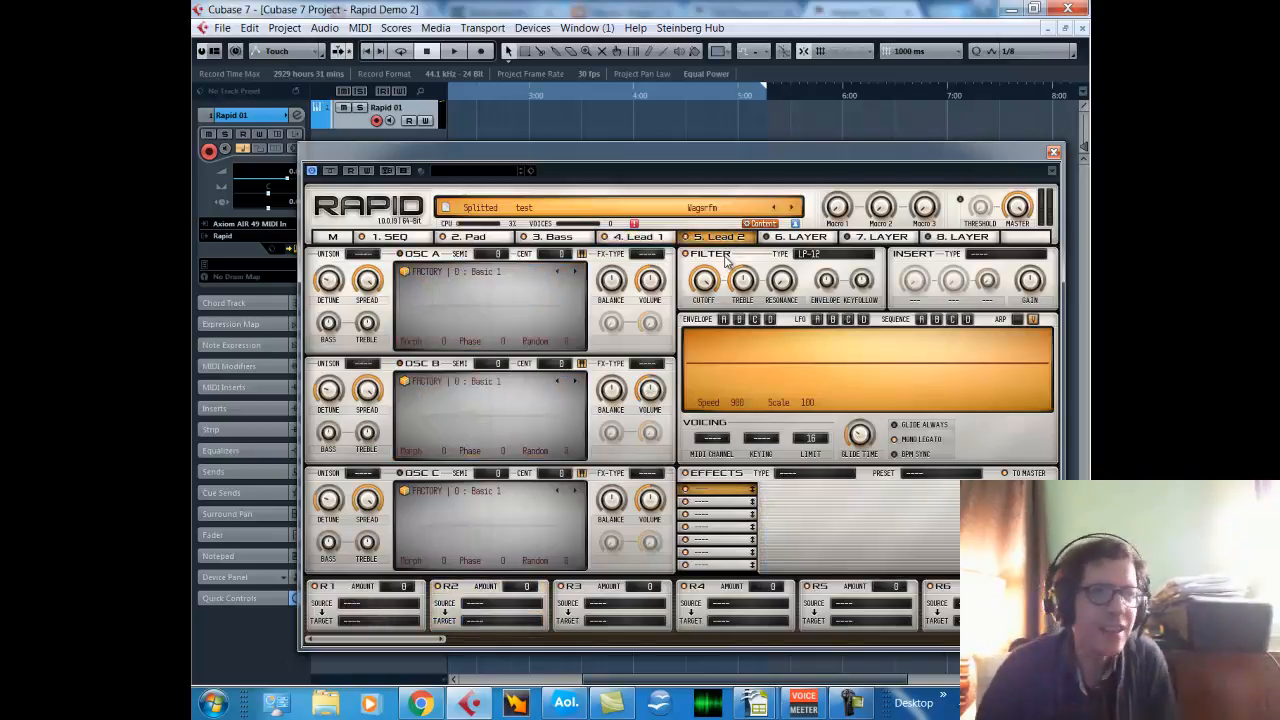
click(400, 256)
click(498, 275)
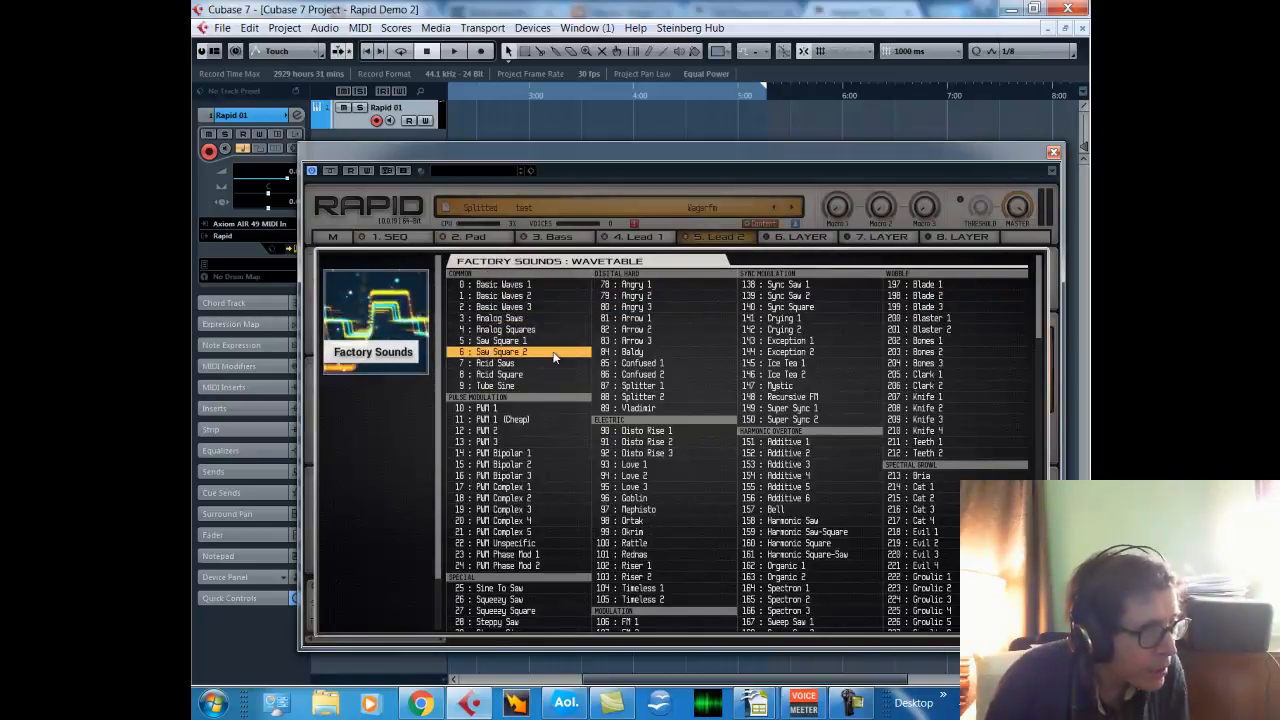
click(525, 307)
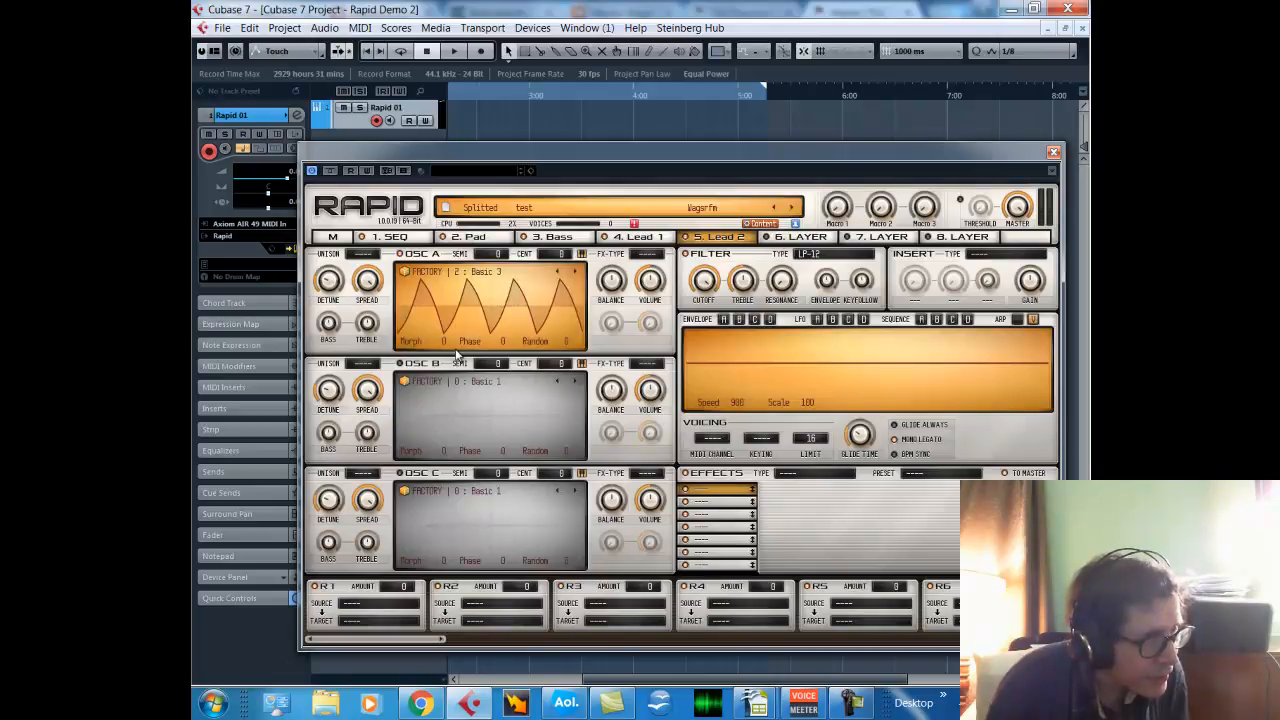
drag(446, 349, 396, 252)
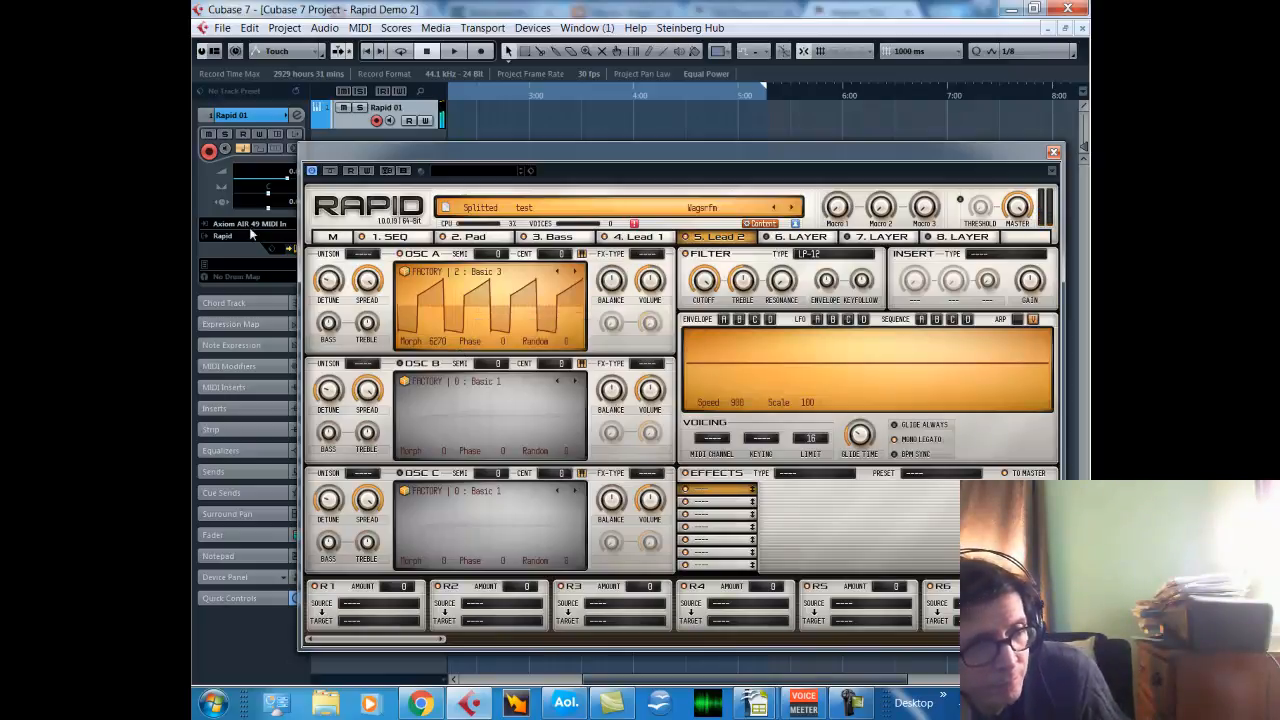
Tune Lead 2's oscillator A down to -36 semitones.
click(324, 238)
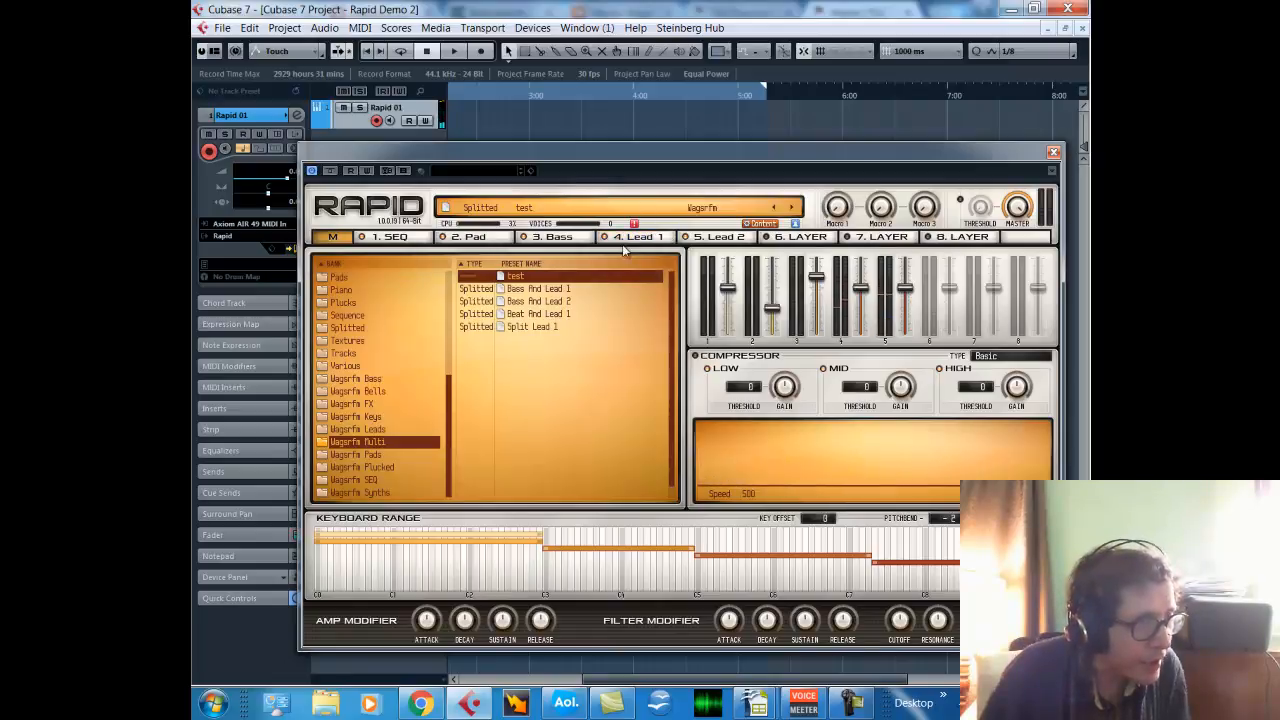
click(728, 237)
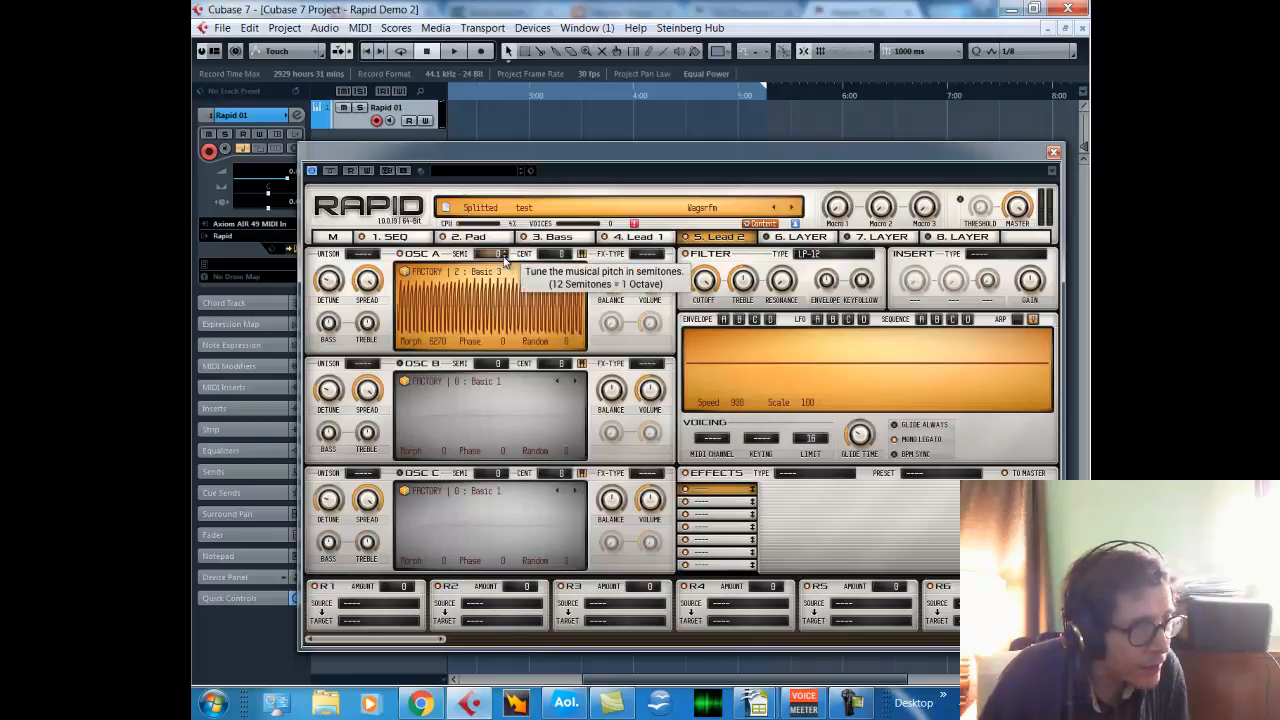
drag(505, 257, 525, 432)
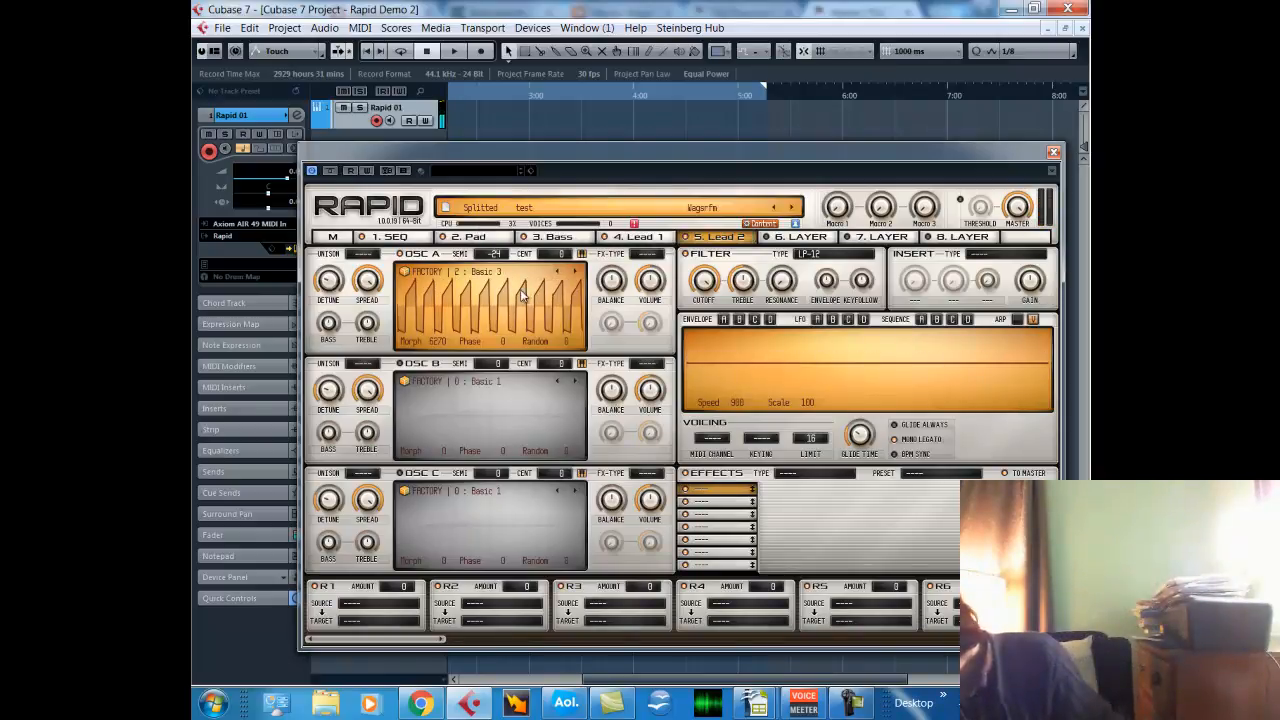
drag(501, 256, 517, 345)
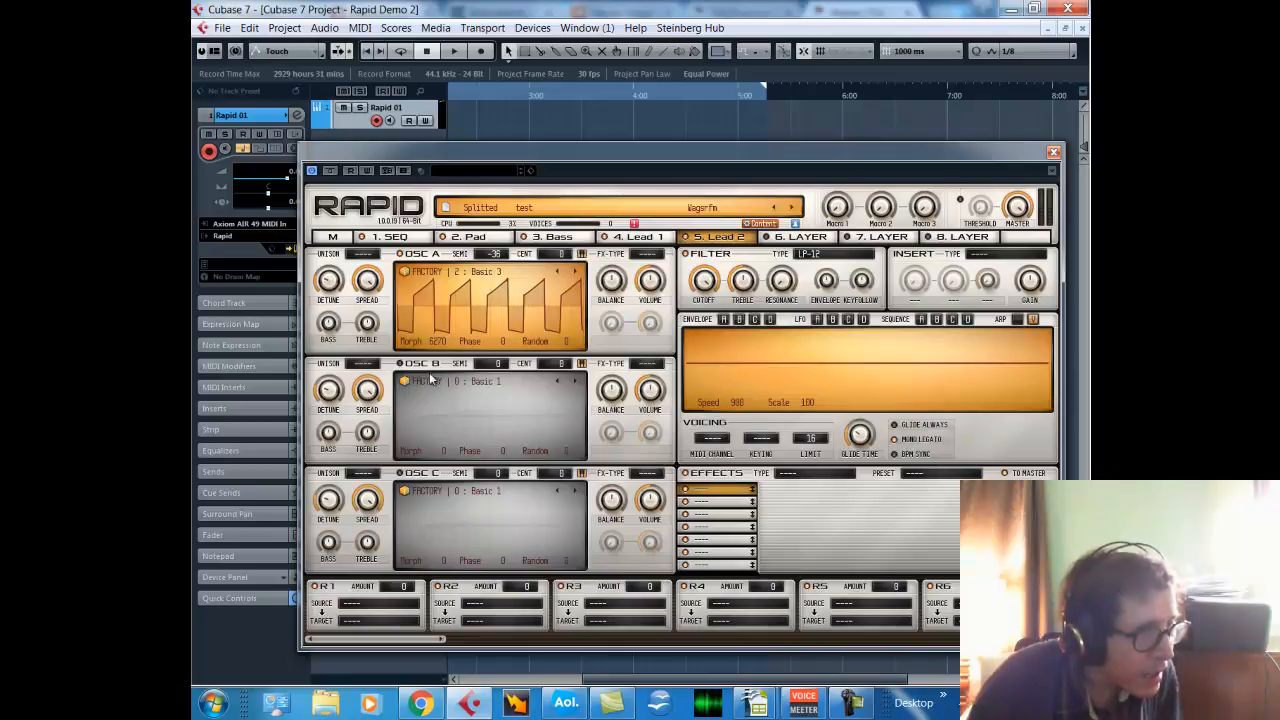
Turn on Lead 2's oscillator B with the factory wavetable RM 1, tuned to -36 semitones with a morph of 3200.
click(401, 364)
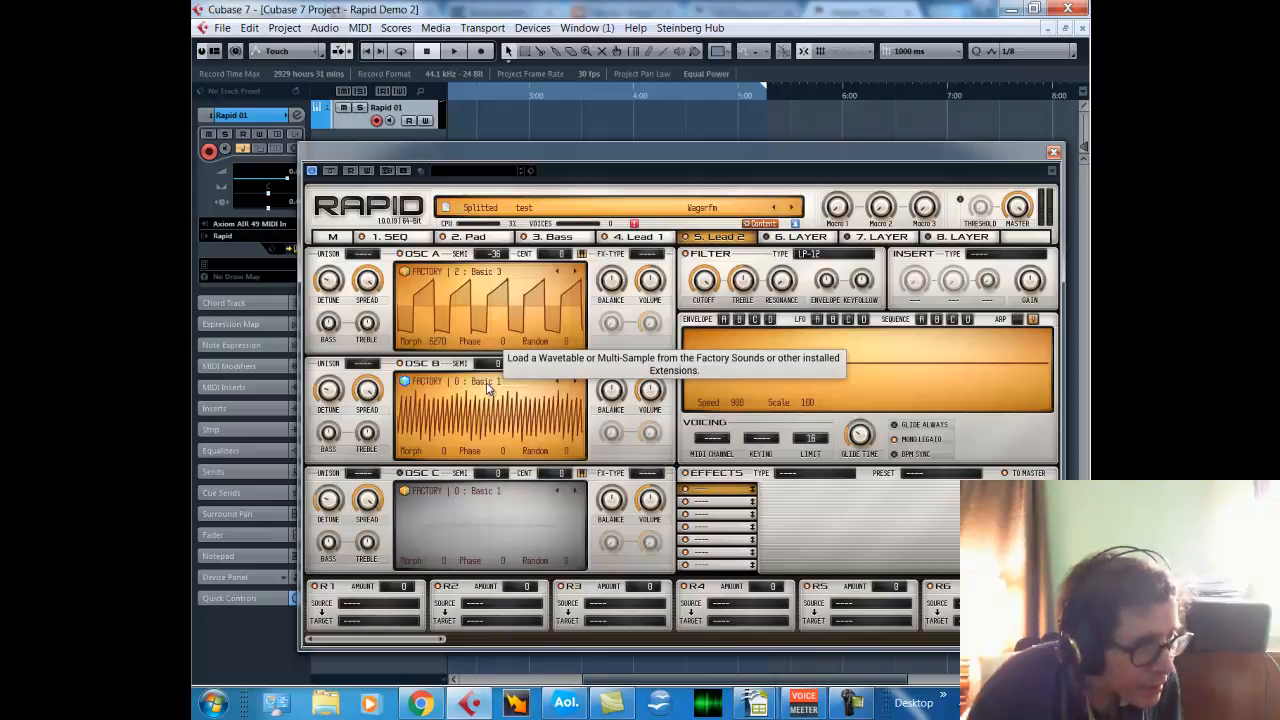
click(487, 388)
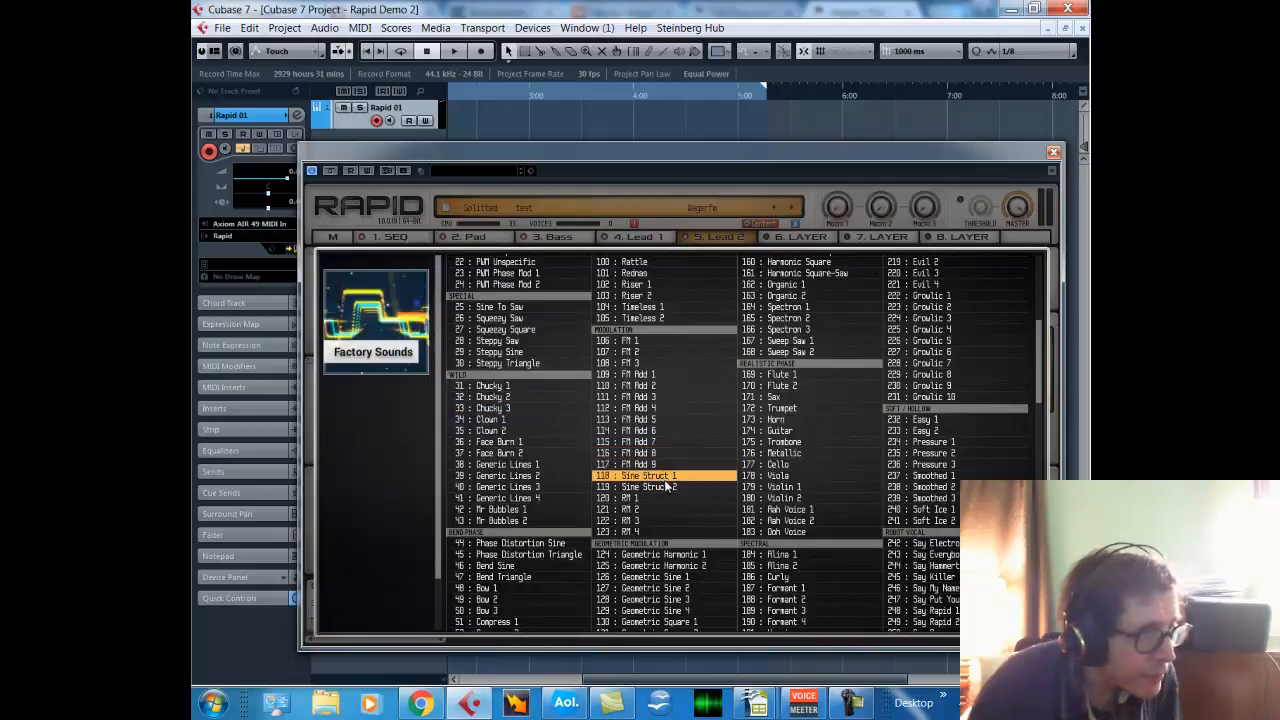
click(642, 498)
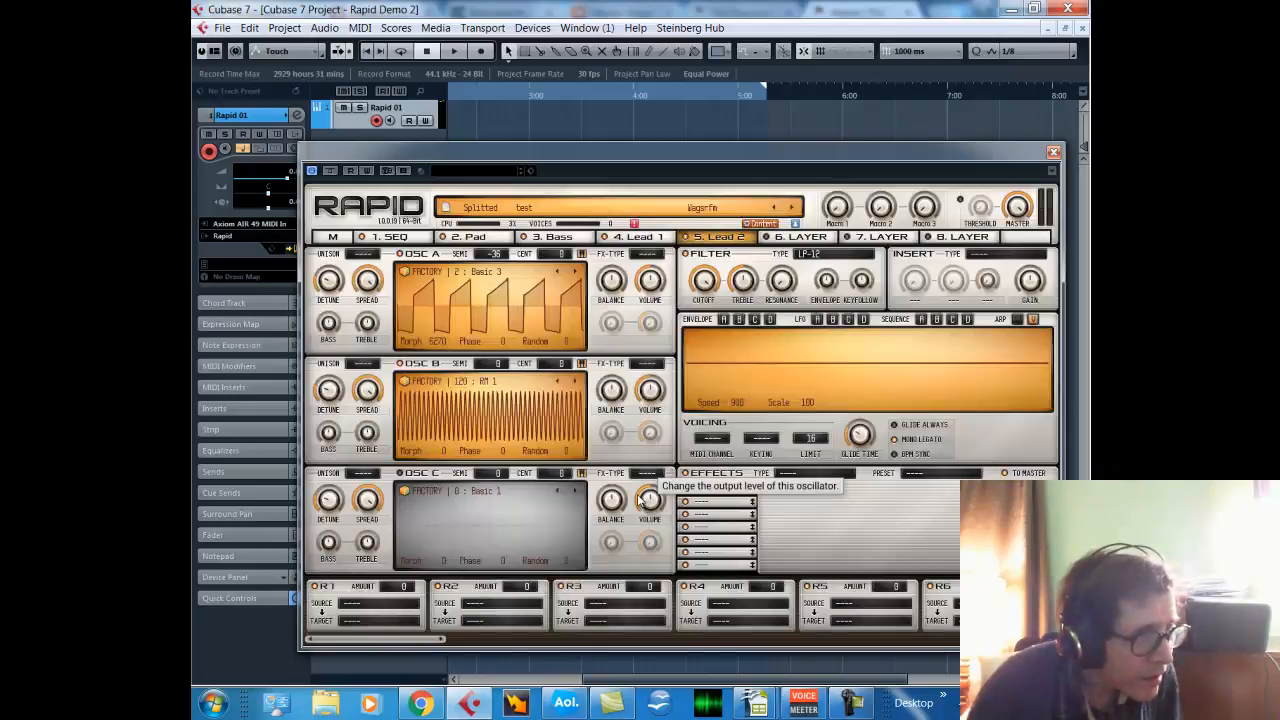
drag(506, 368, 527, 636)
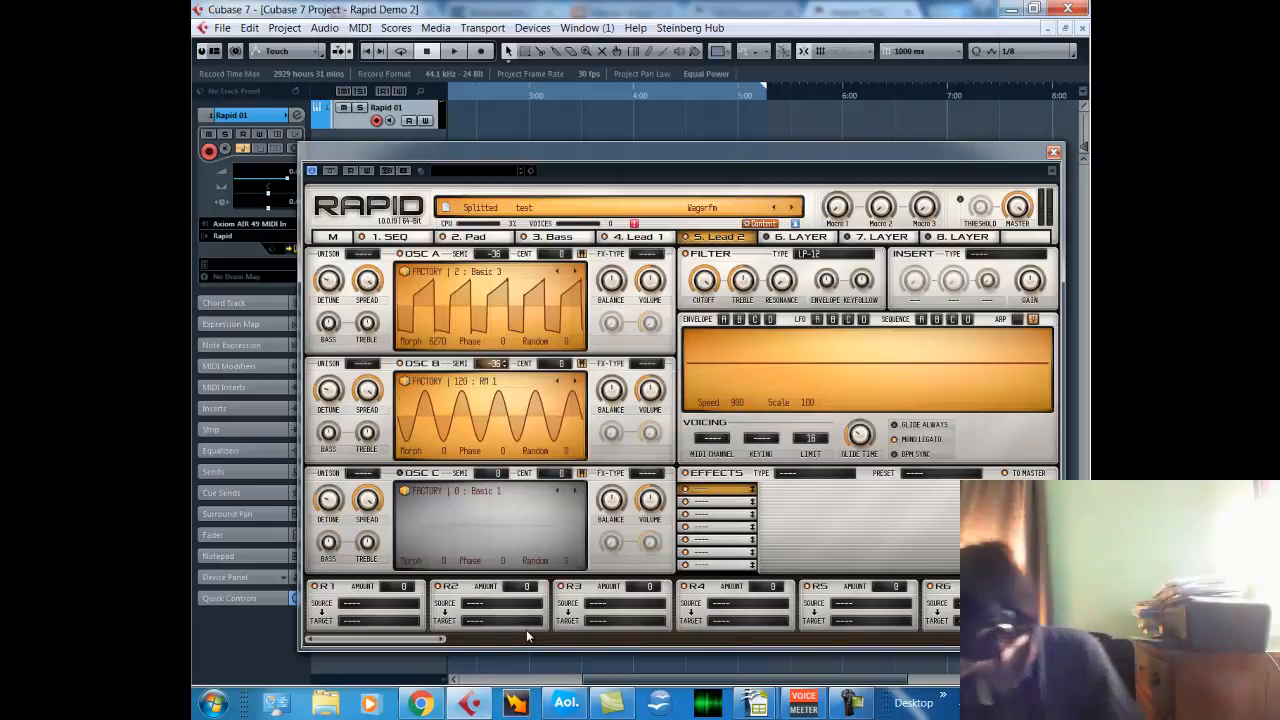
drag(445, 450, 465, 228)
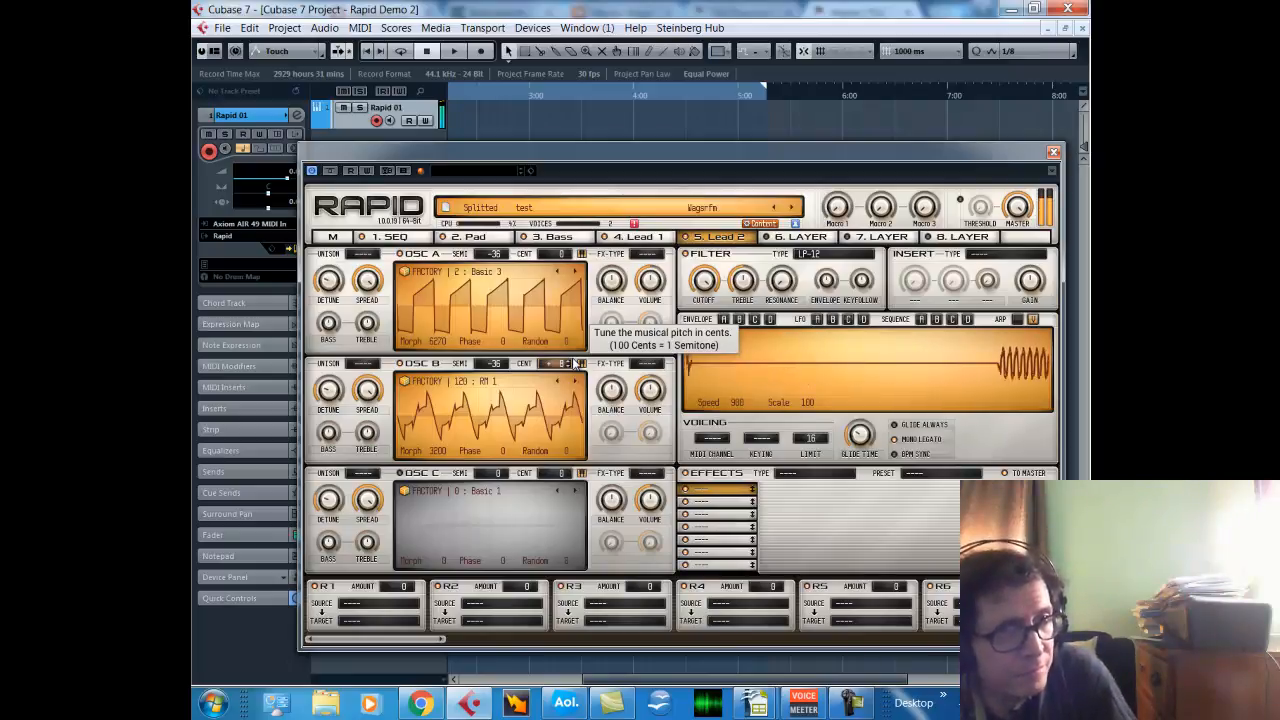
Lower layer 5's level slightly in the master mixer and add a ping-pong Delay in Lead 2's first effect slot.
click(333, 237)
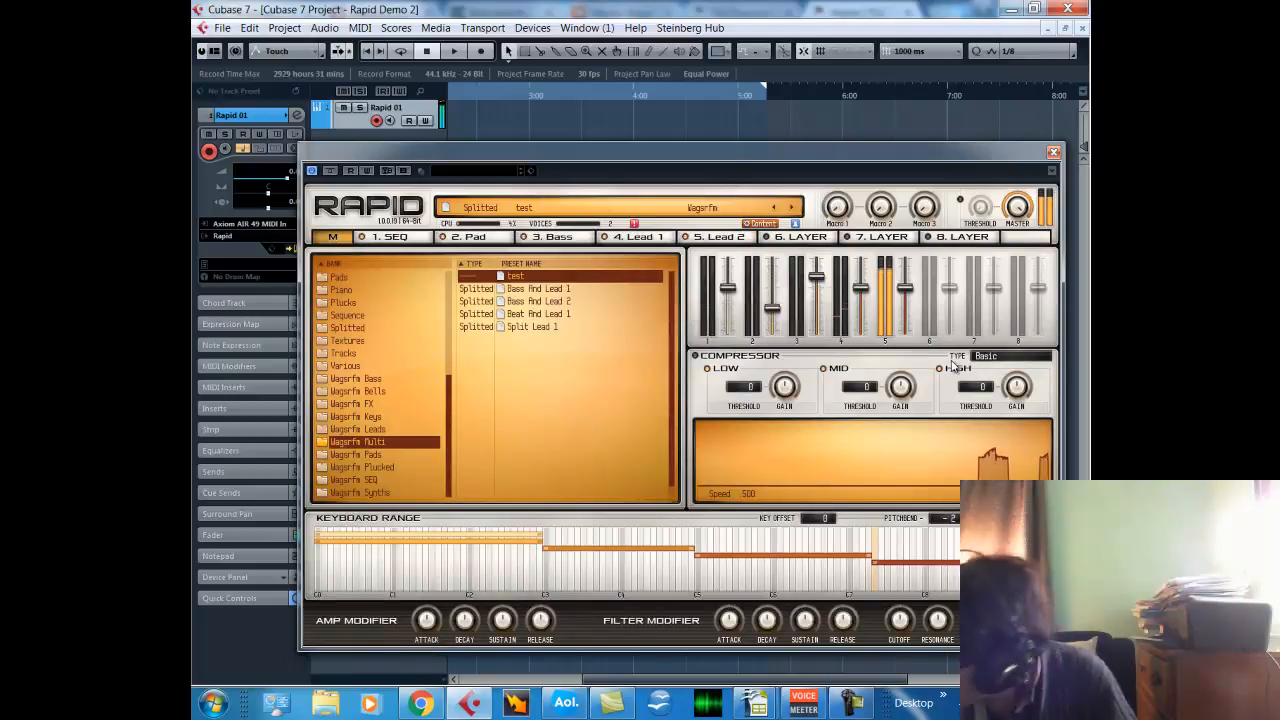
drag(904, 294, 907, 321)
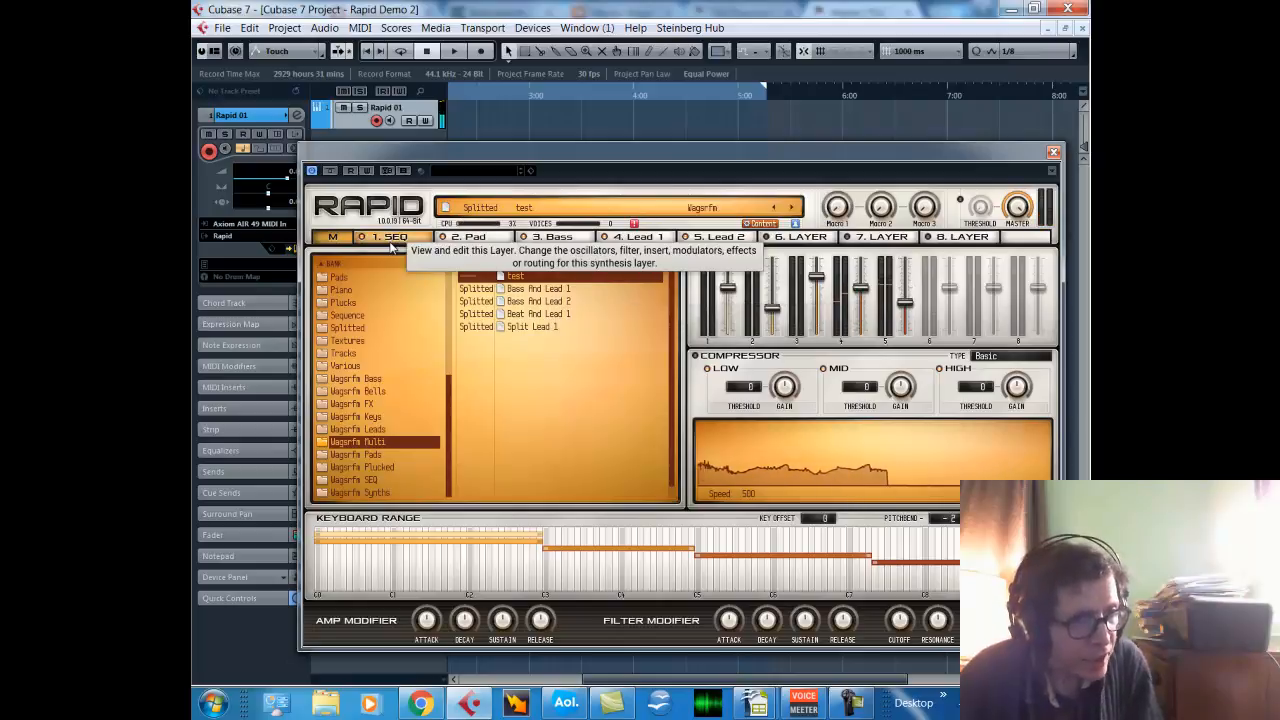
click(715, 237)
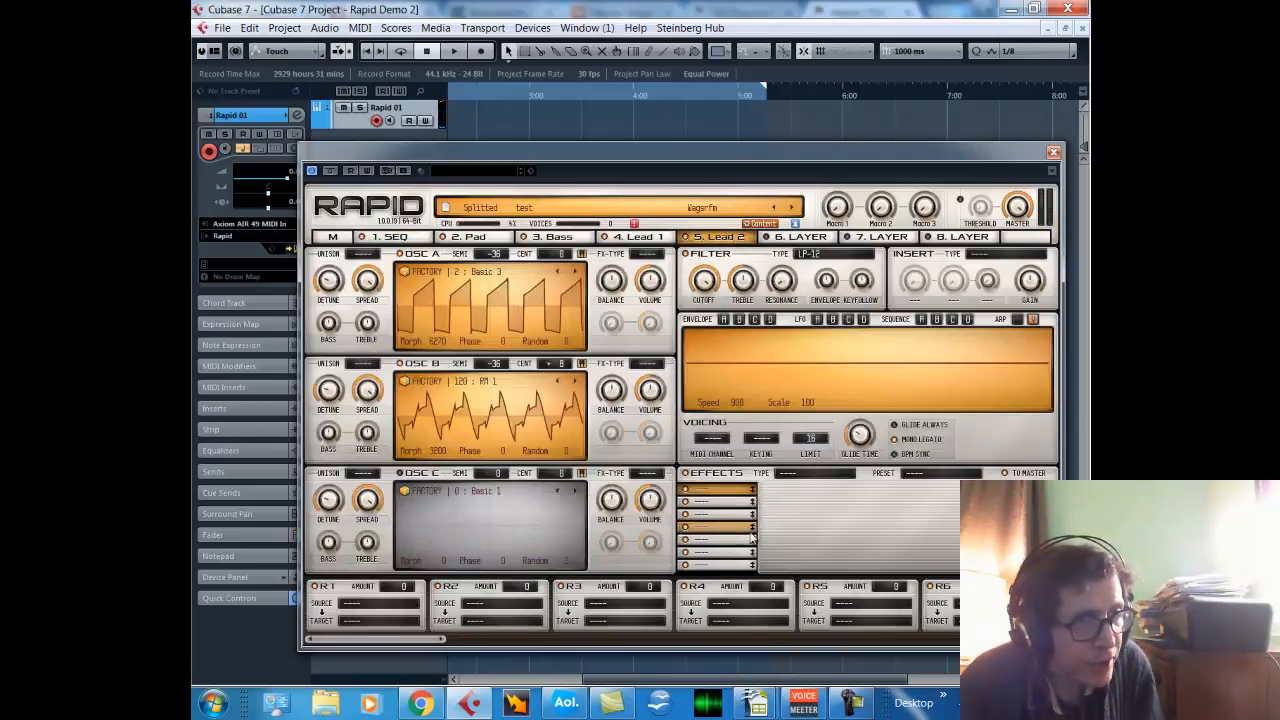
click(801, 475)
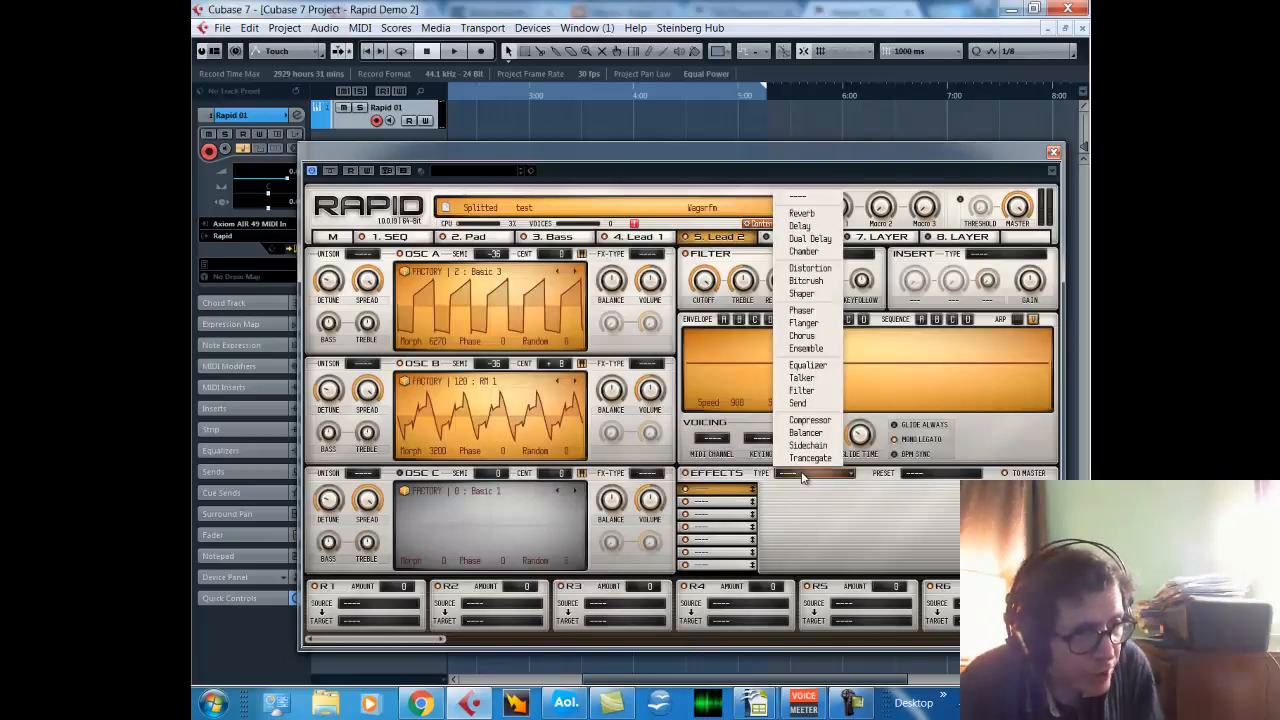
click(805, 227)
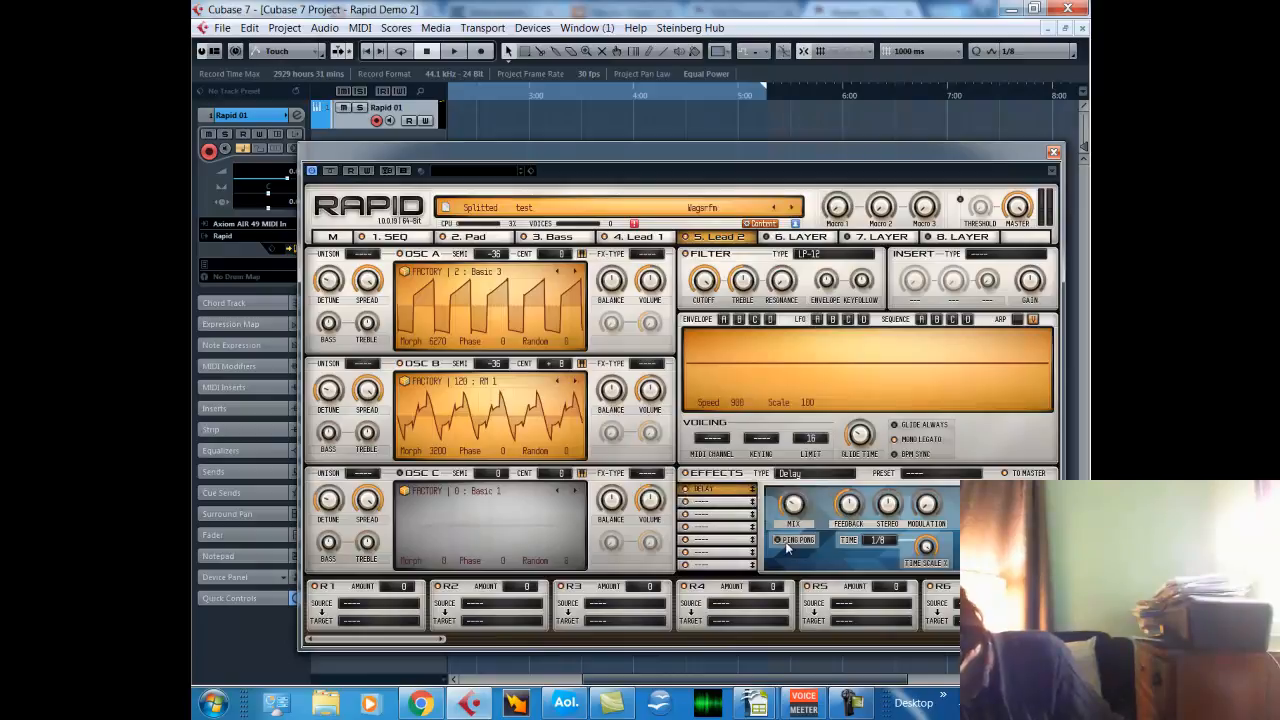
click(779, 541)
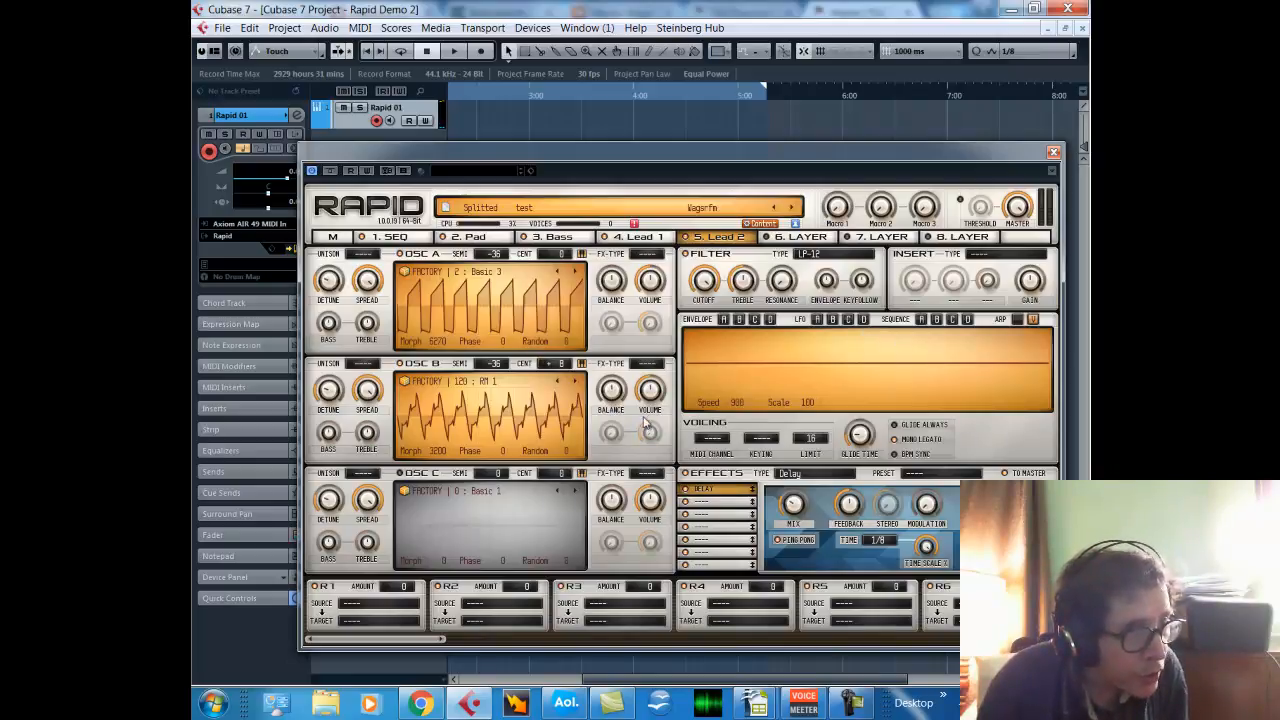
Set the FX type of Lead 2's oscillators A and B to Phase Modulation.
click(647, 256)
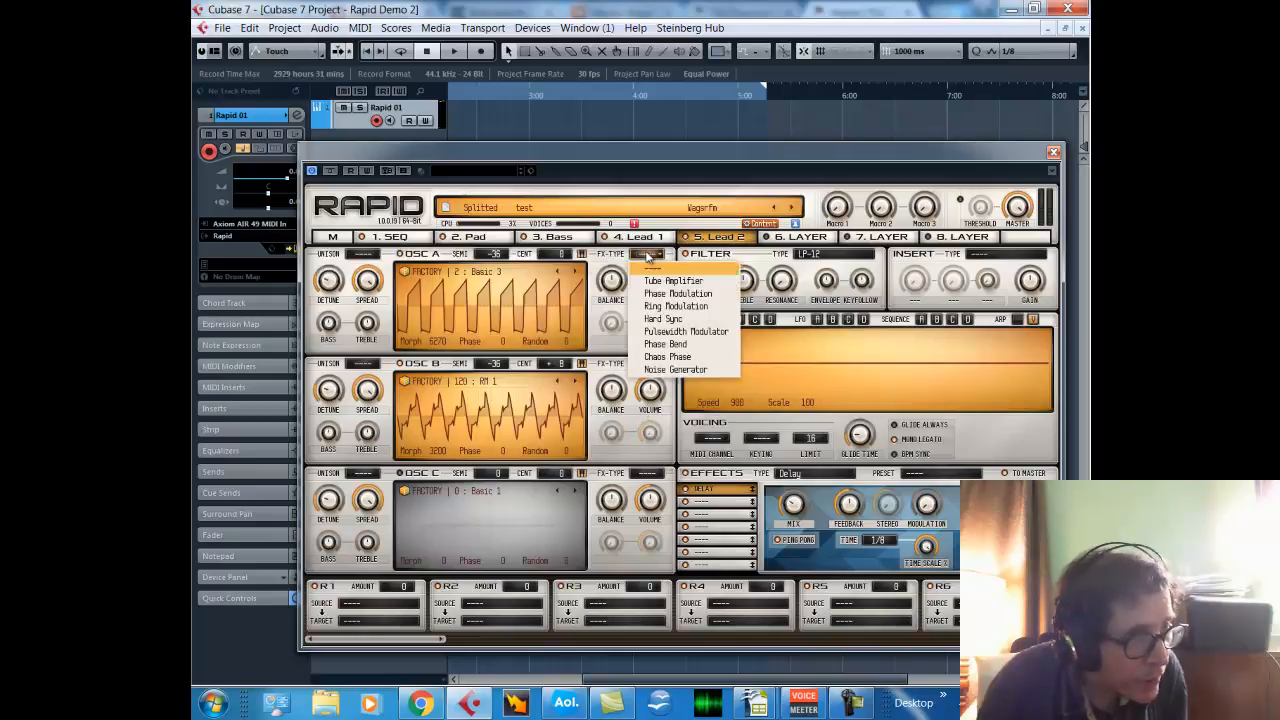
click(678, 295)
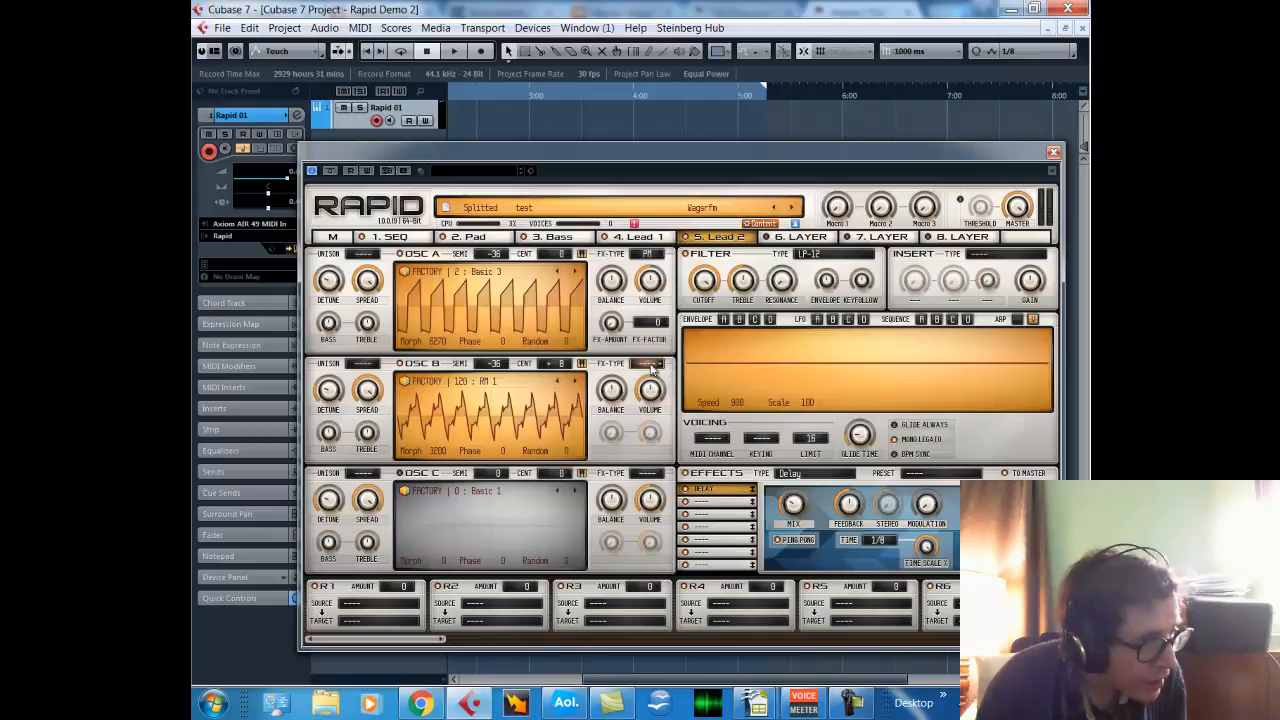
click(652, 364)
click(676, 392)
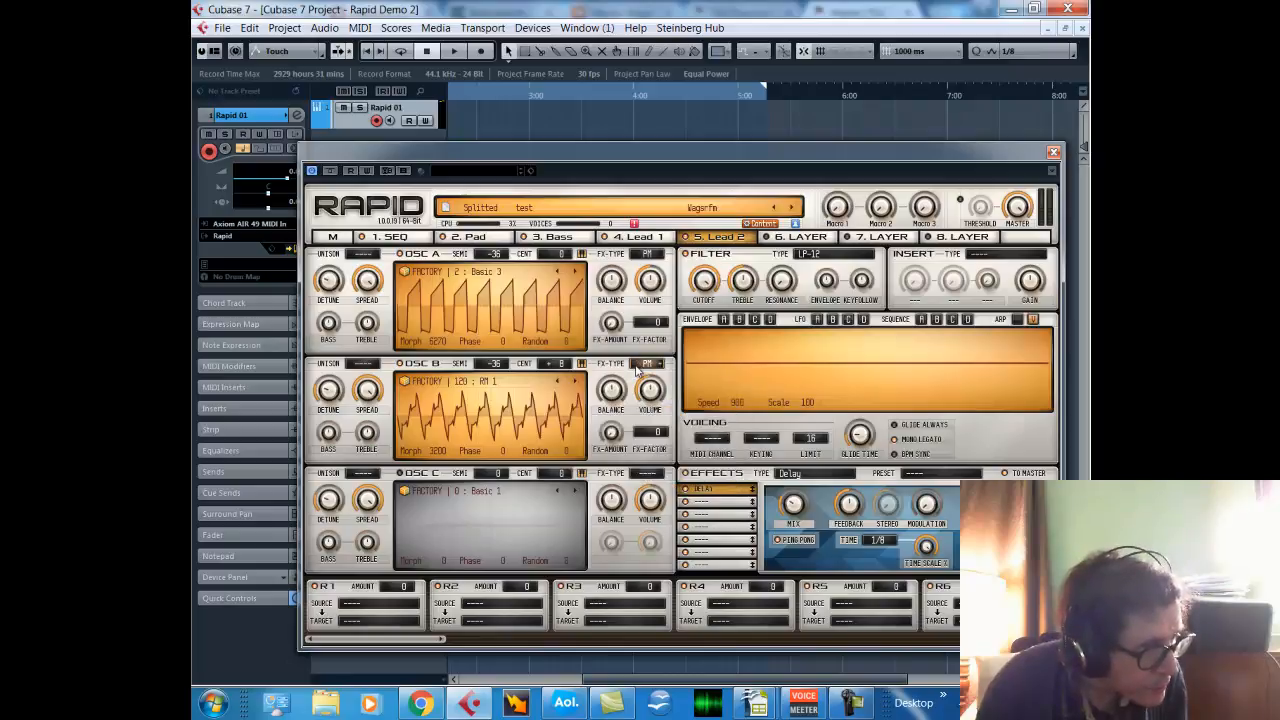
Route the Modulation Wheel to the FX-Amount of oscillators A and B in Lead 2's first two modulation slots, each with an amount of +100.
click(362, 604)
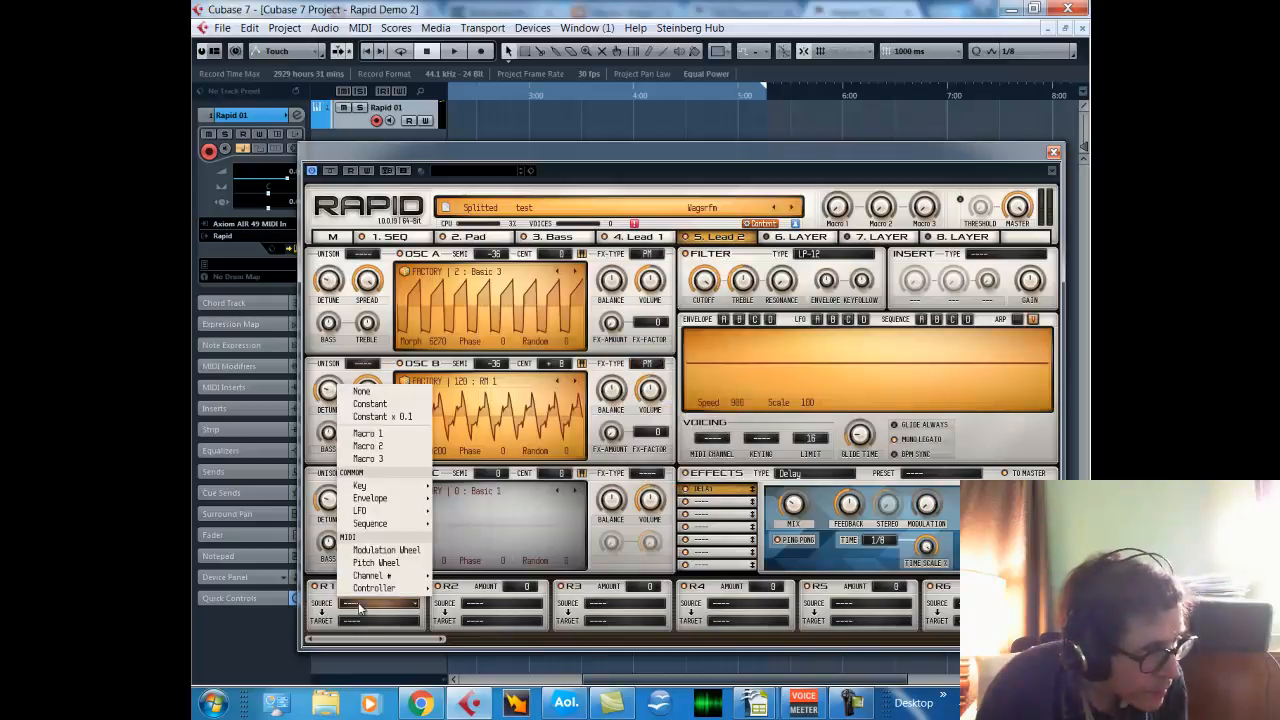
click(388, 551)
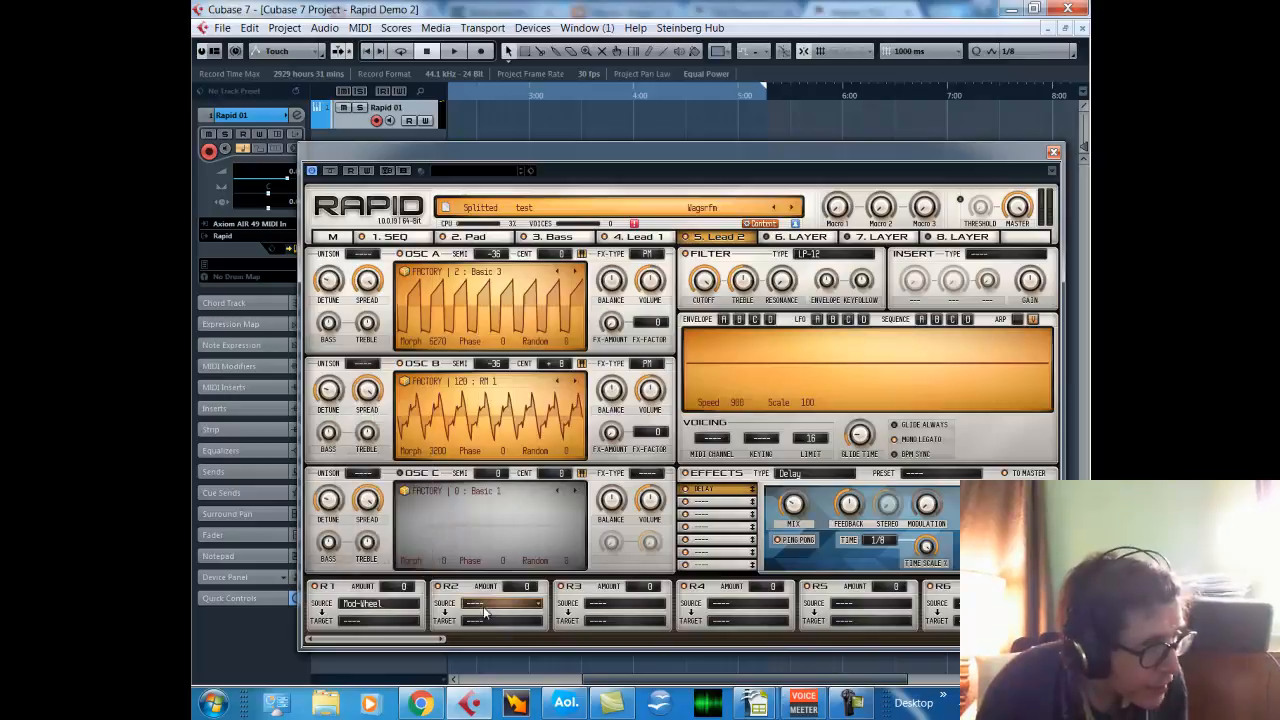
click(490, 604)
click(510, 550)
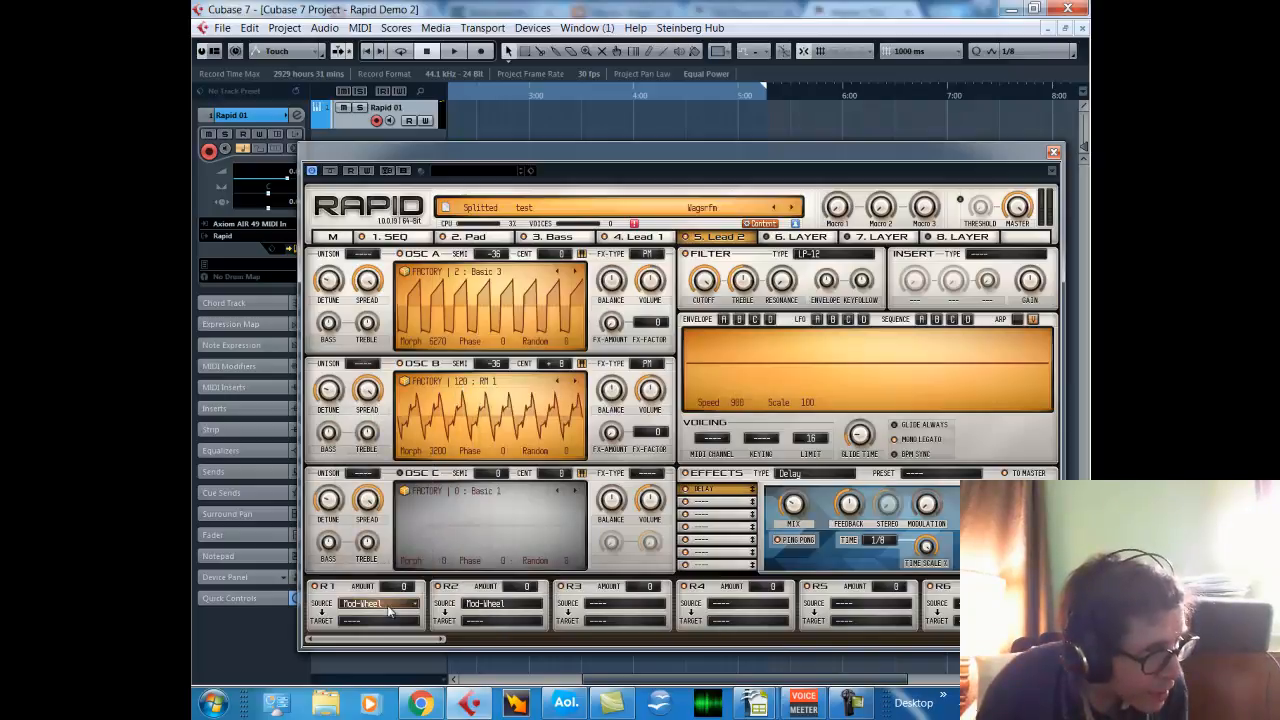
click(360, 620)
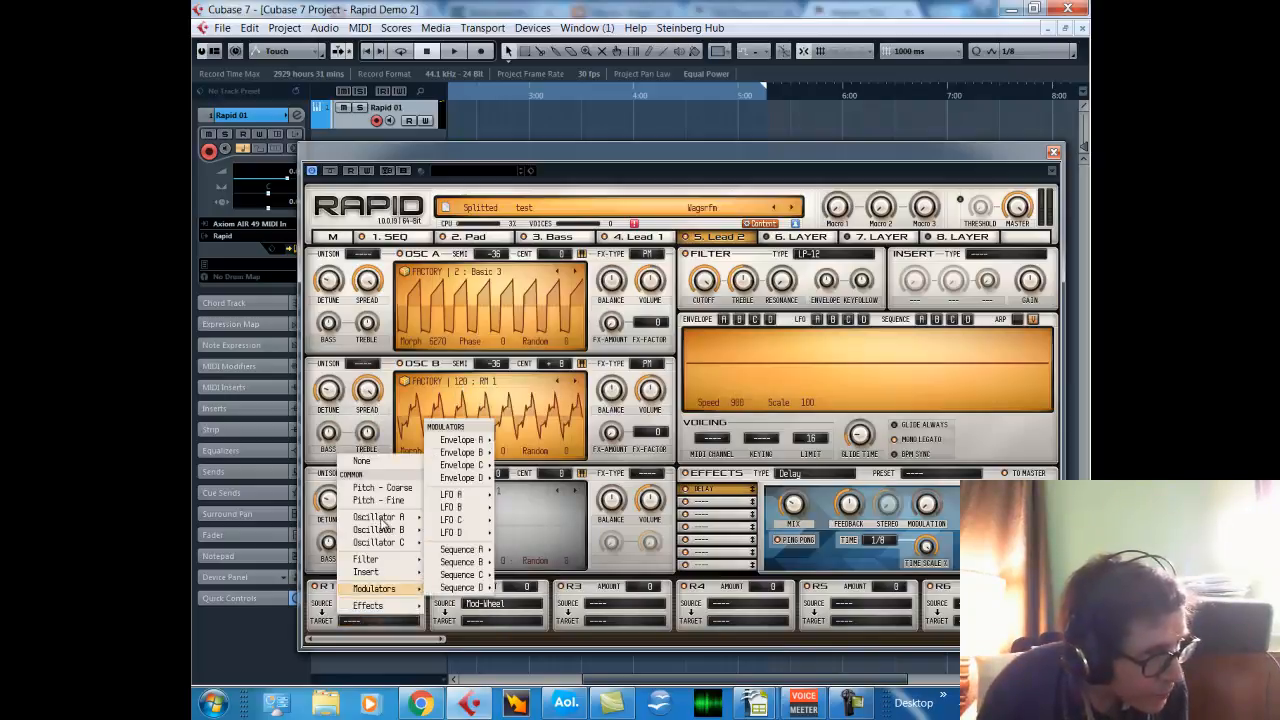
mouse_move(380, 517)
click(459, 503)
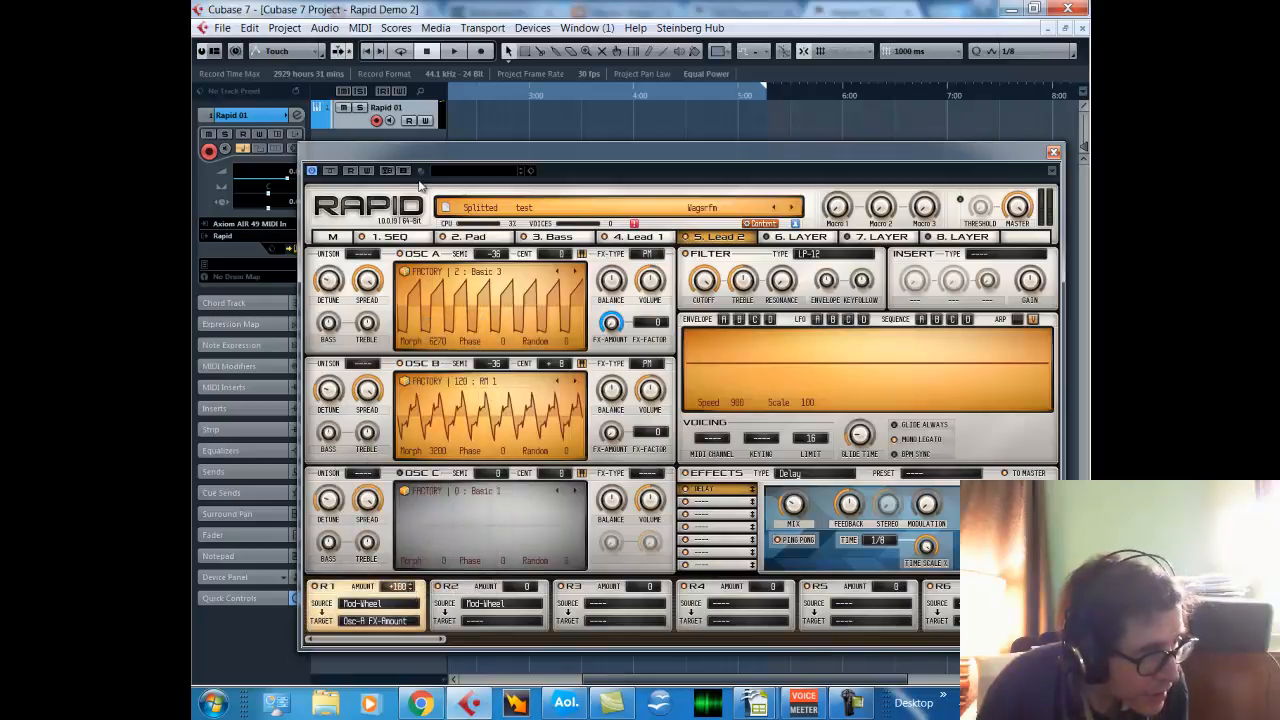
click(477, 622)
mouse_move(520, 535)
click(571, 517)
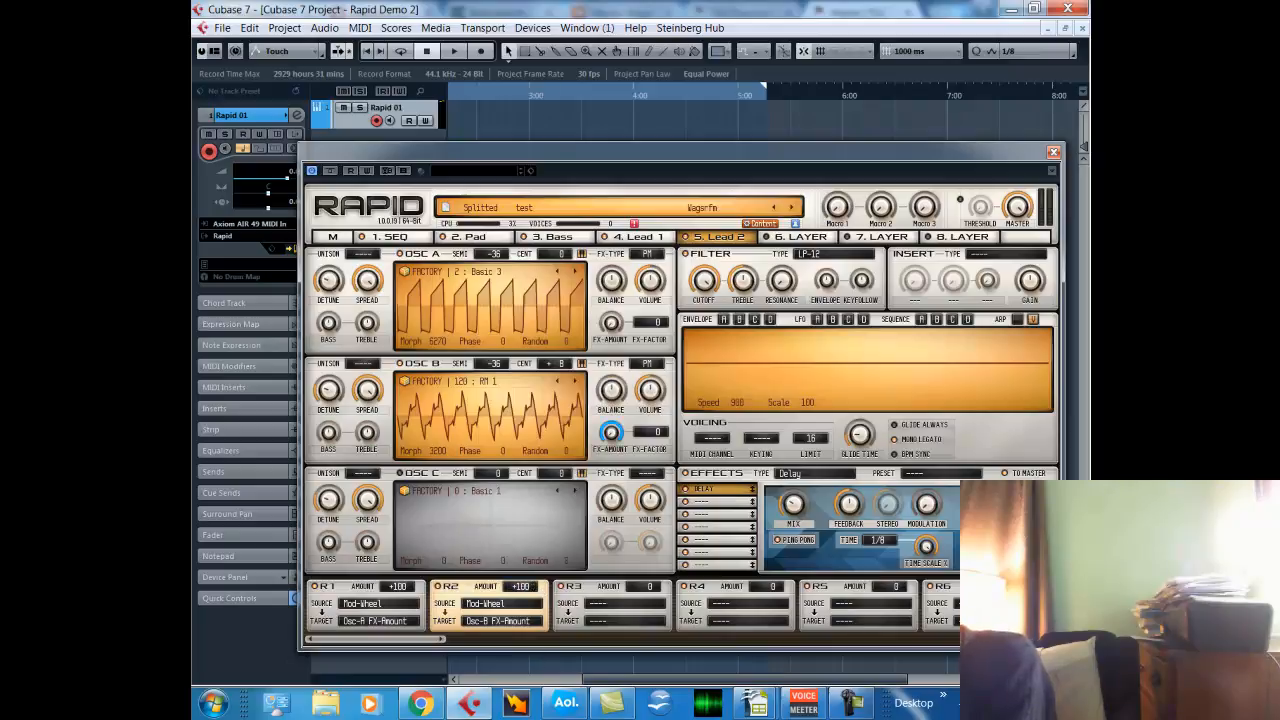
mouse_move(469, 703)
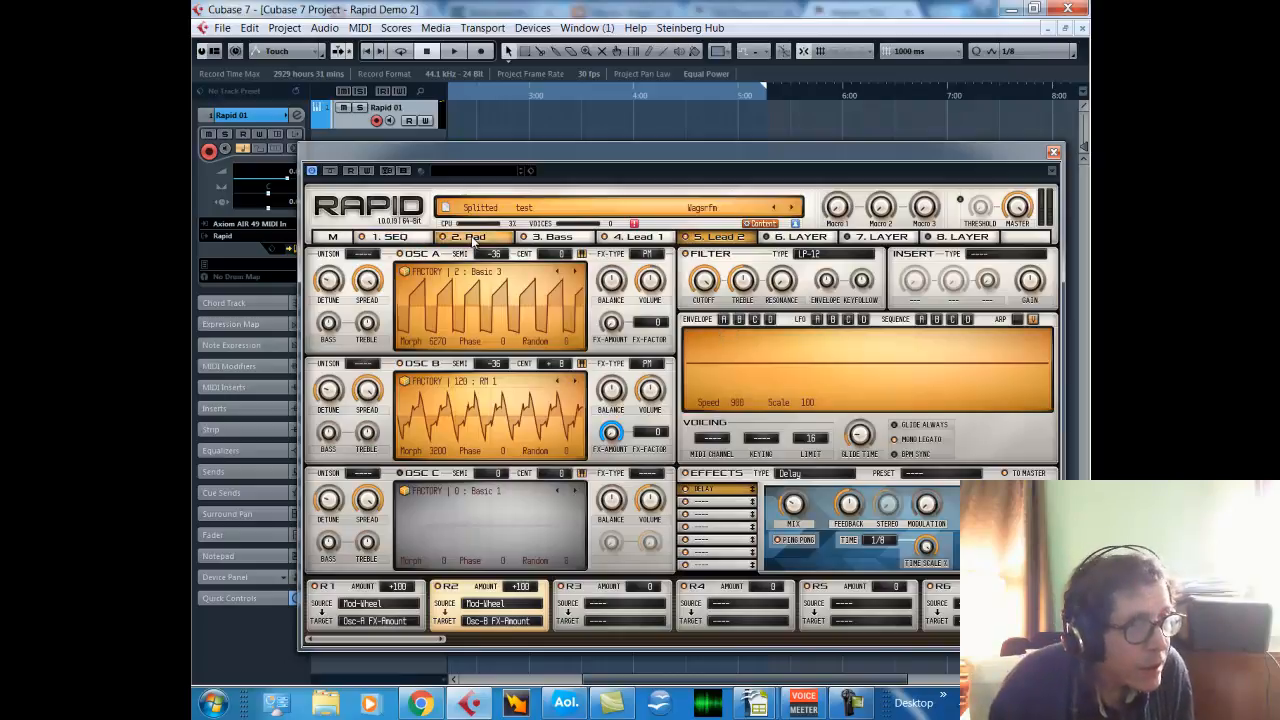
Save the finished multi-layer preset, overwriting the existing preset file.
click(334, 237)
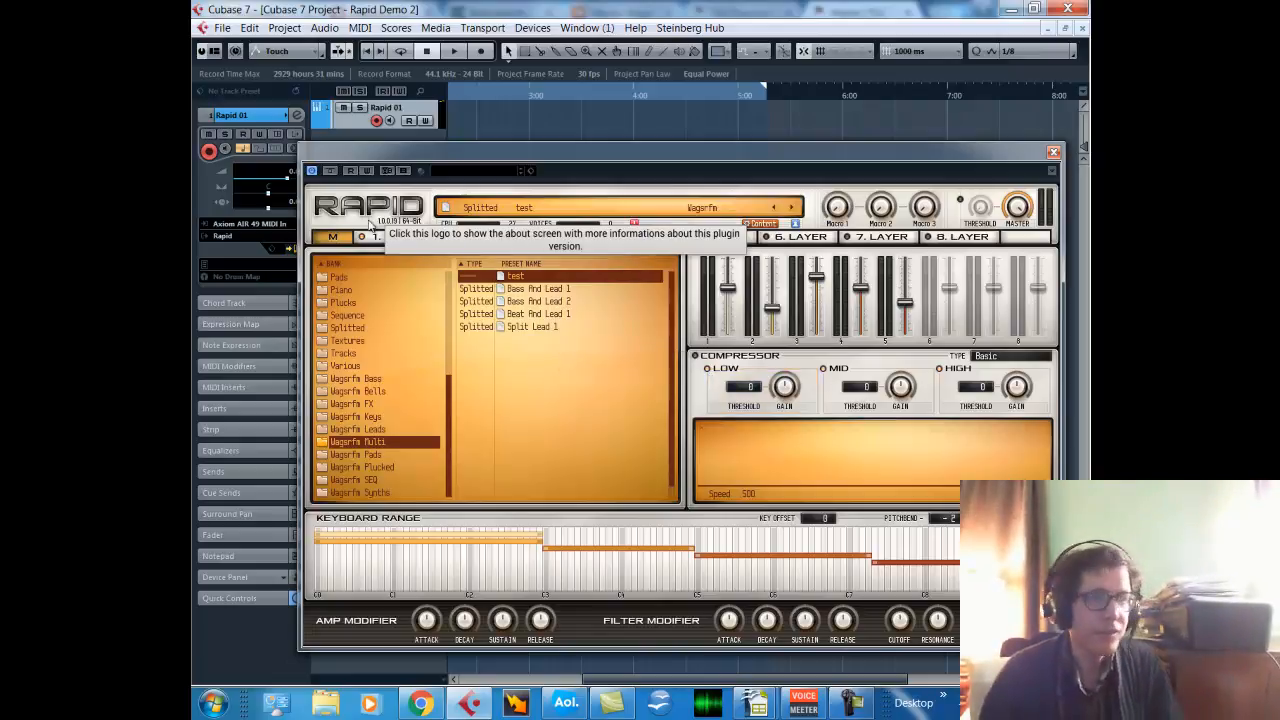
click(396, 242)
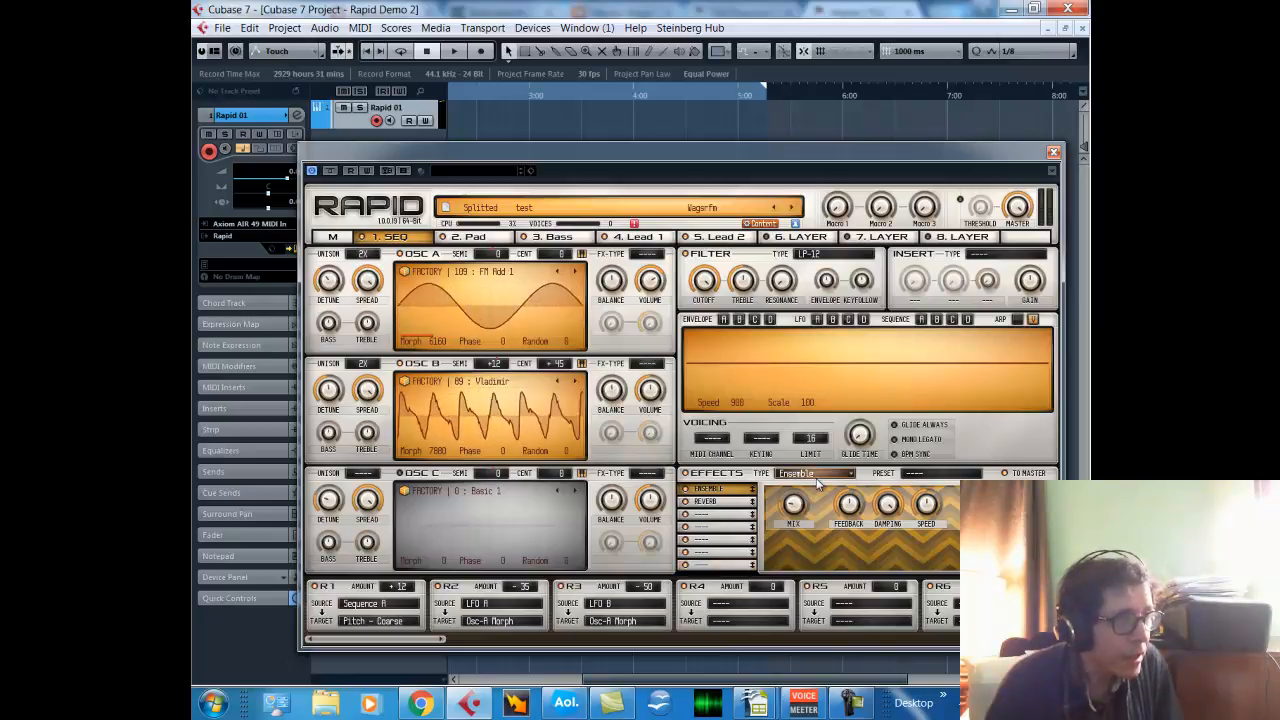
click(443, 209)
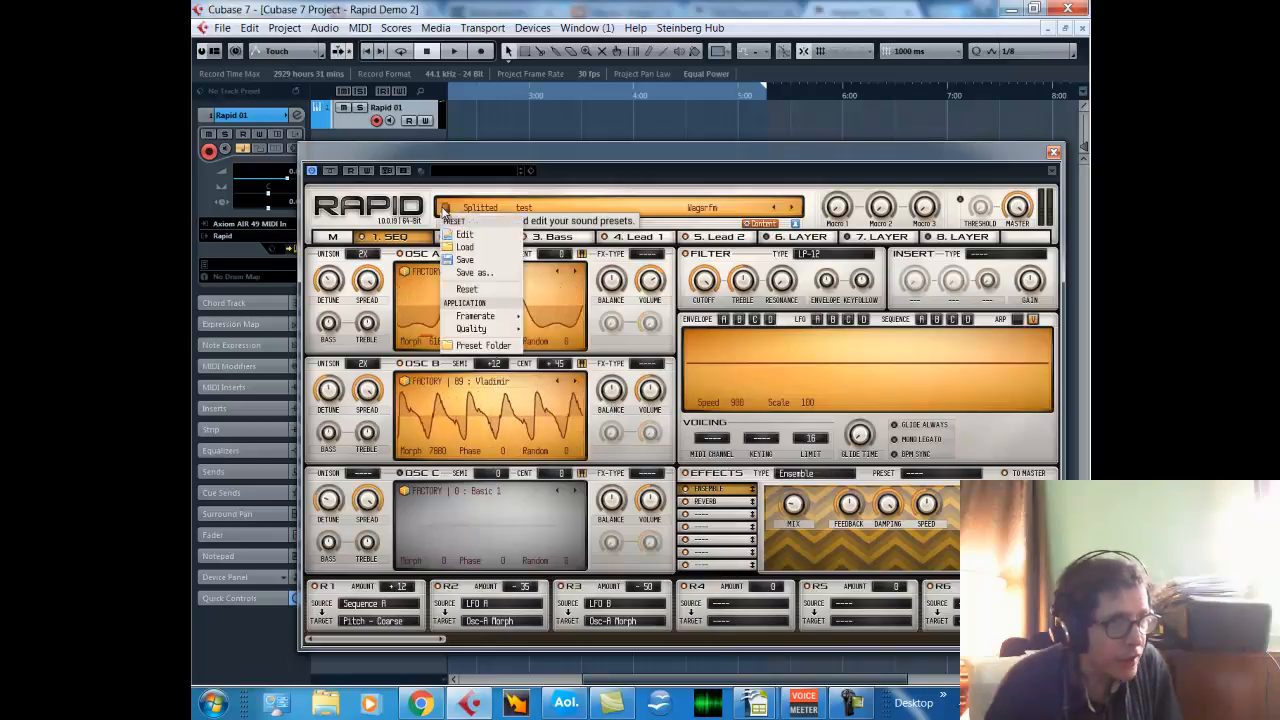
click(466, 262)
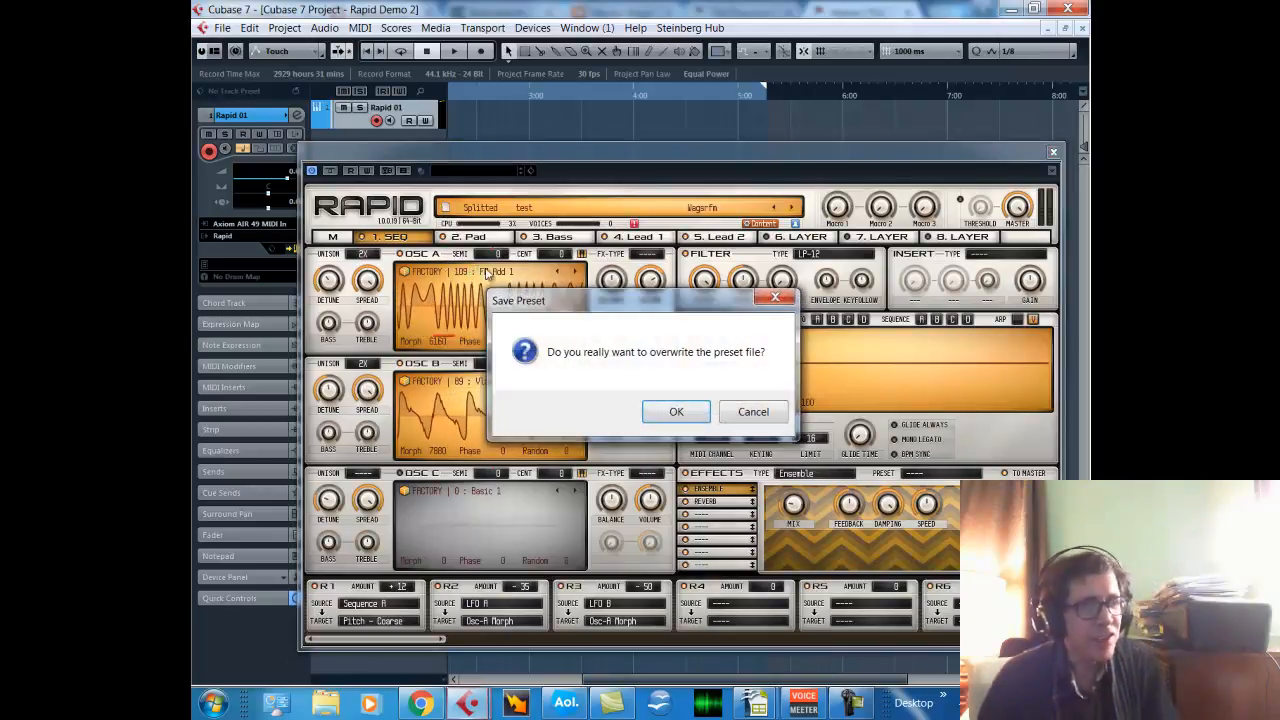
click(676, 413)
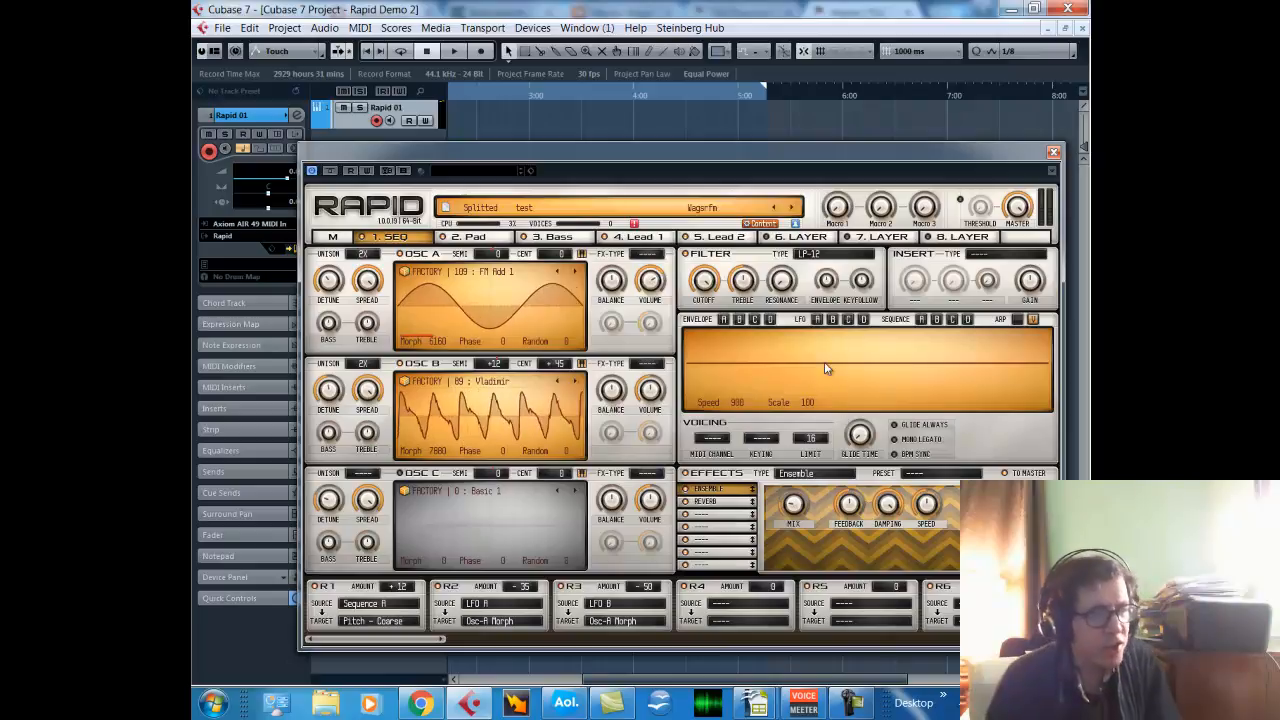
Show the SEQ layer's LFO A, Sequence A and arpeggiator settings one after another.
click(817, 321)
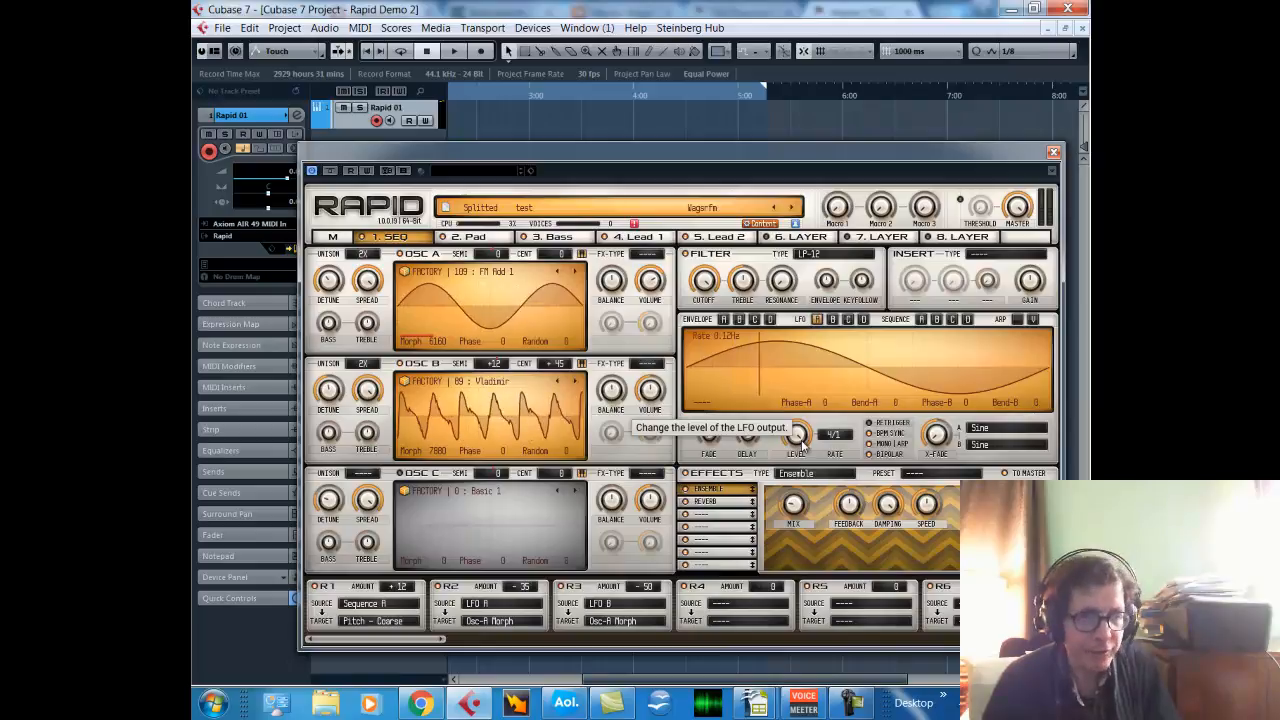
click(921, 319)
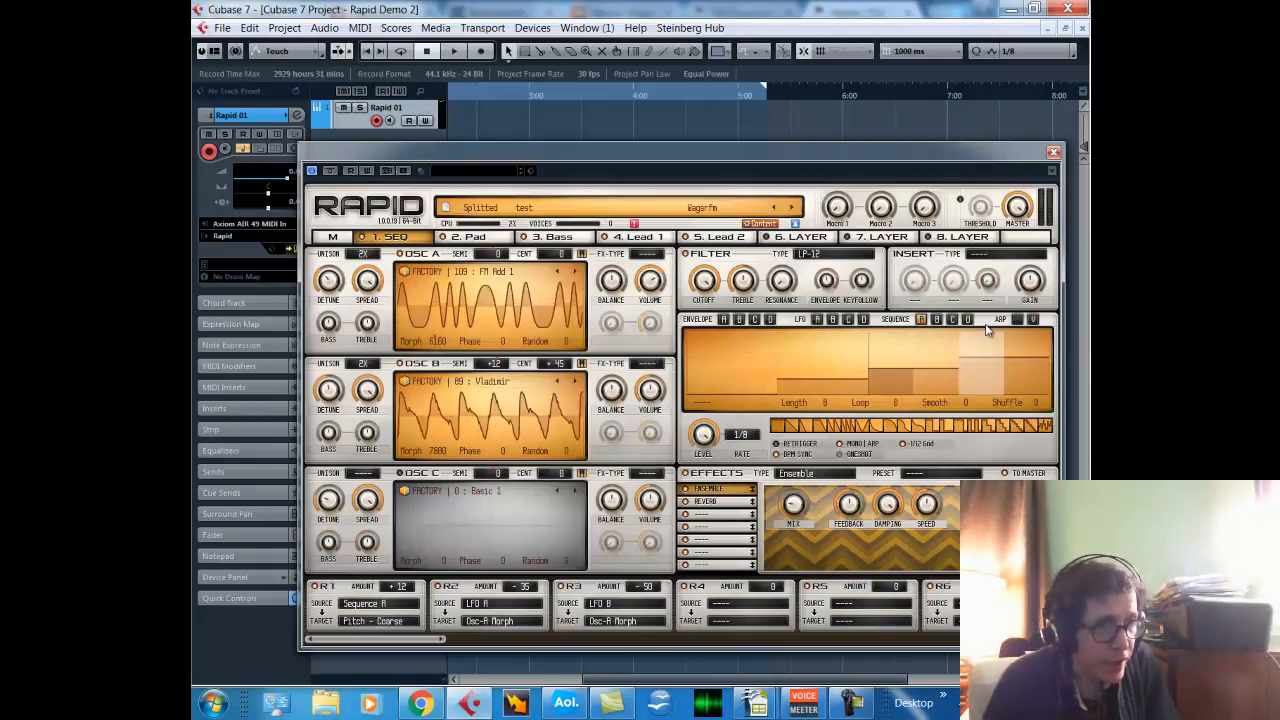
click(1017, 319)
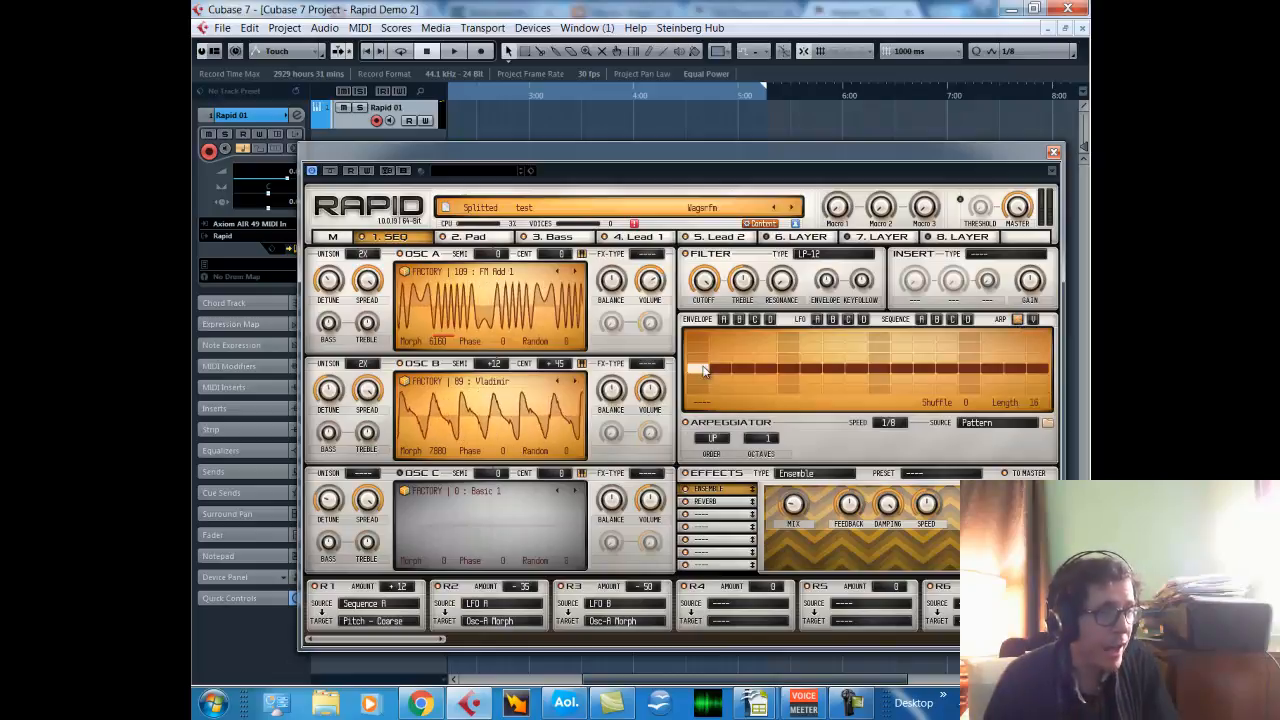
Try a tune of +12 semitones on the arpeggiator pattern's second step and return that step to 0.
mouse_move(718, 367)
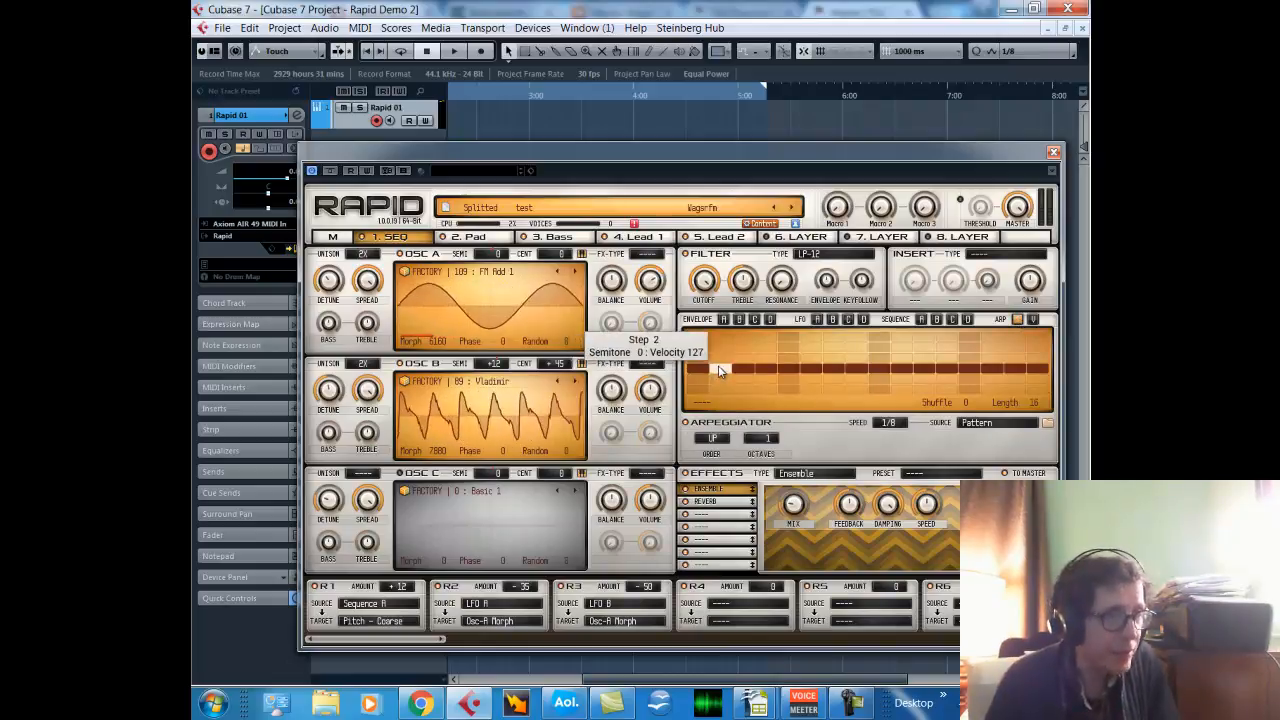
drag(718, 365, 716, 355)
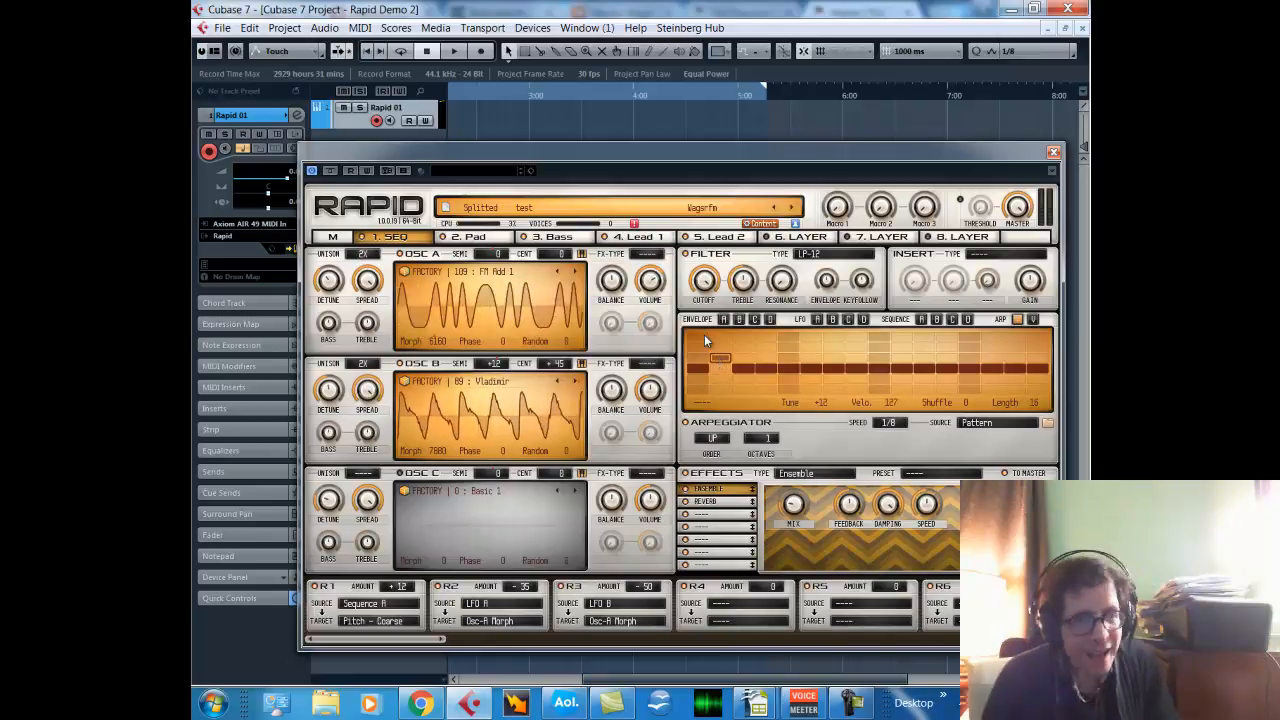
drag(718, 355, 716, 381)
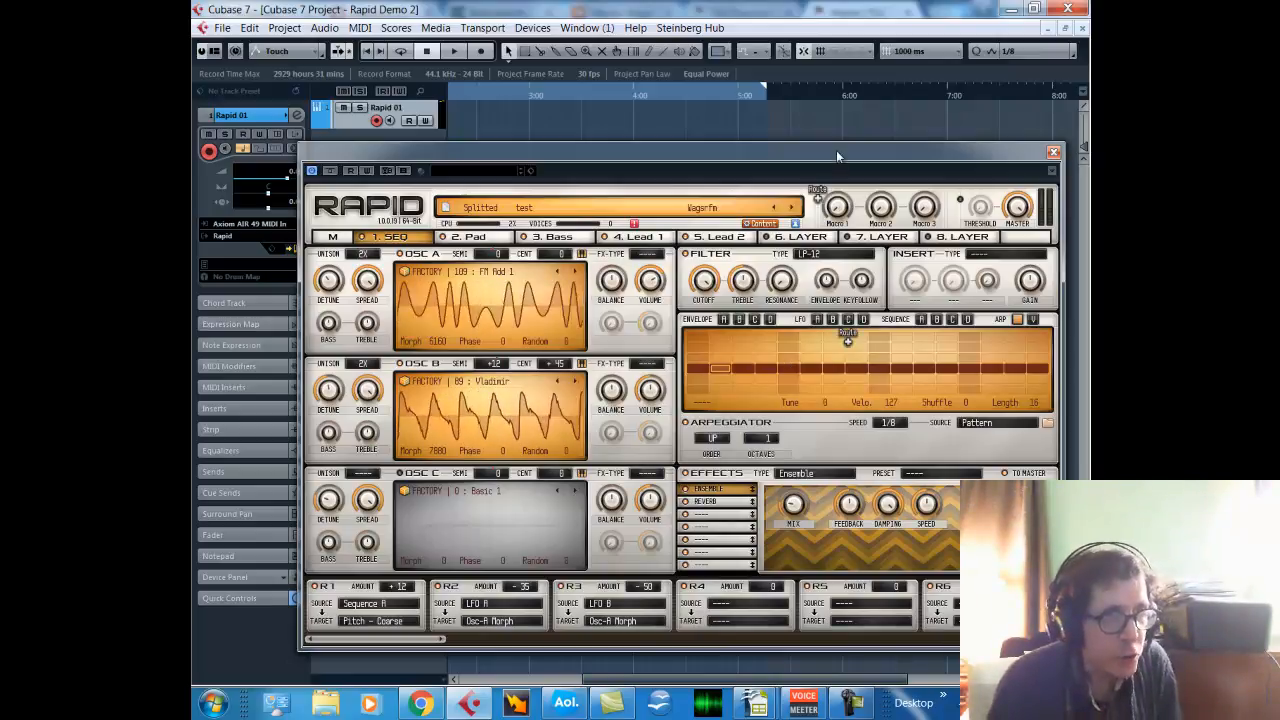
Examine the filter types and effect types available for the SEQ layer.
click(836, 255)
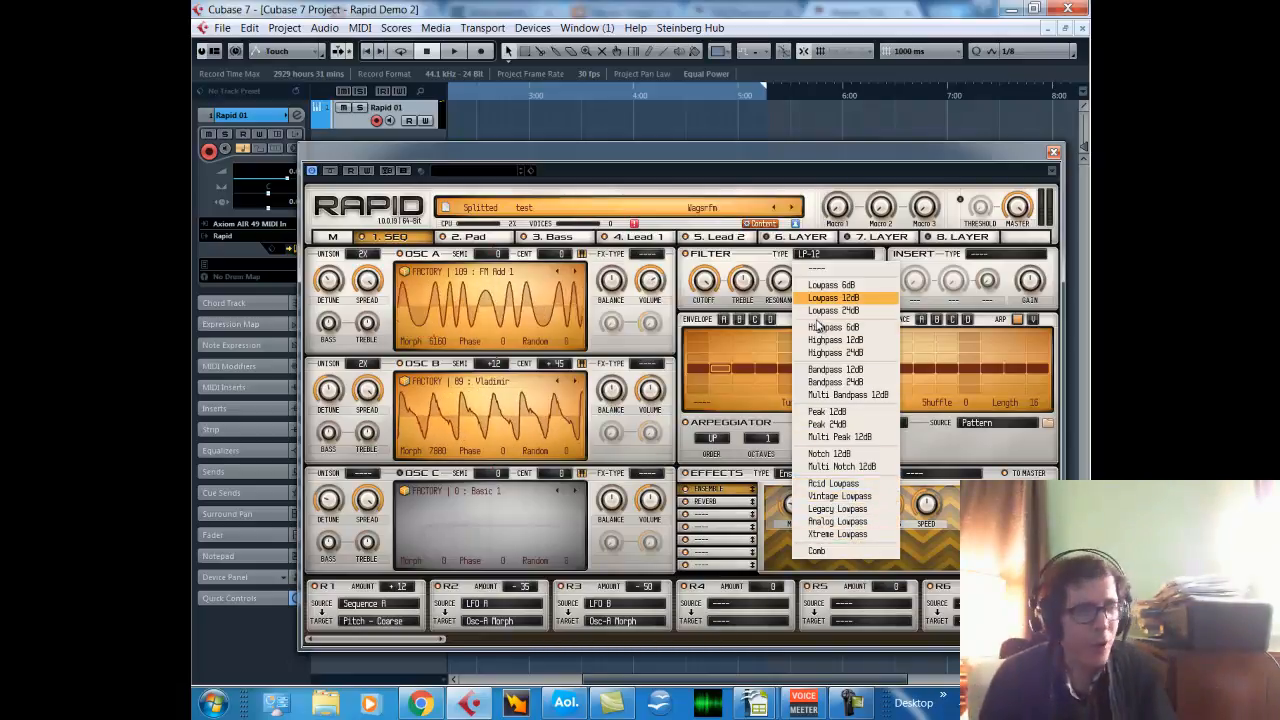
click(830, 262)
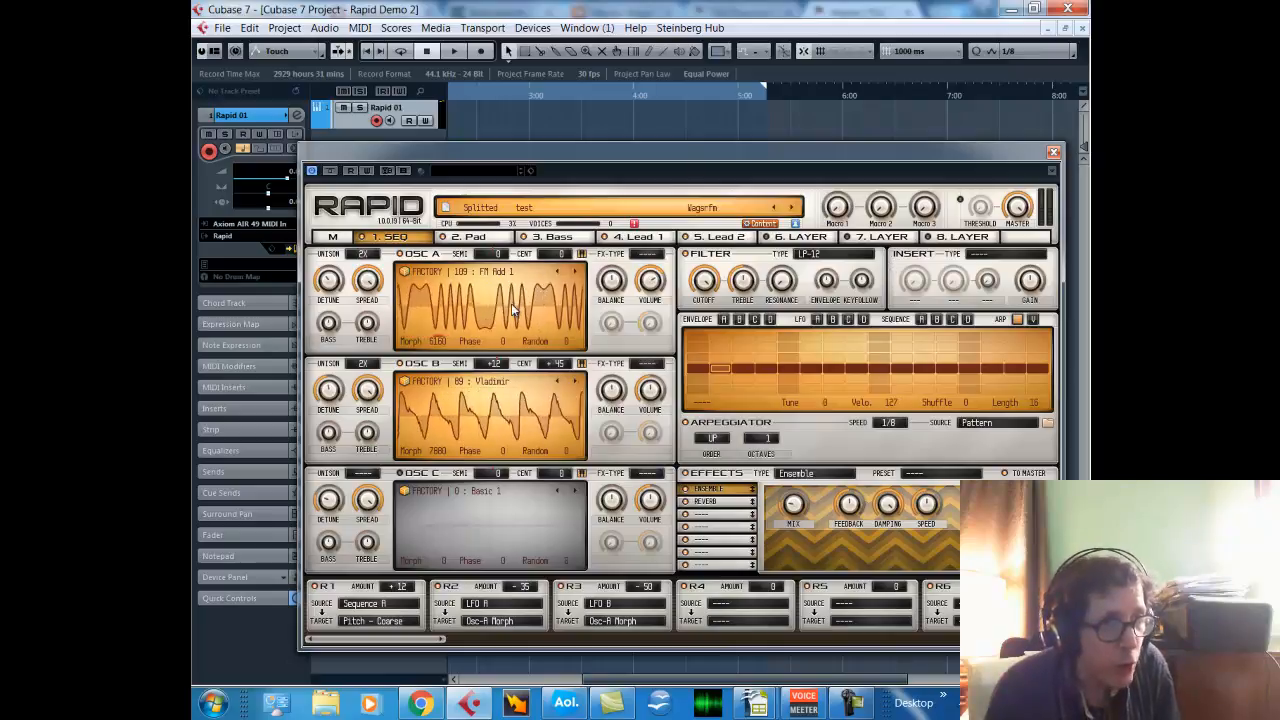
click(821, 476)
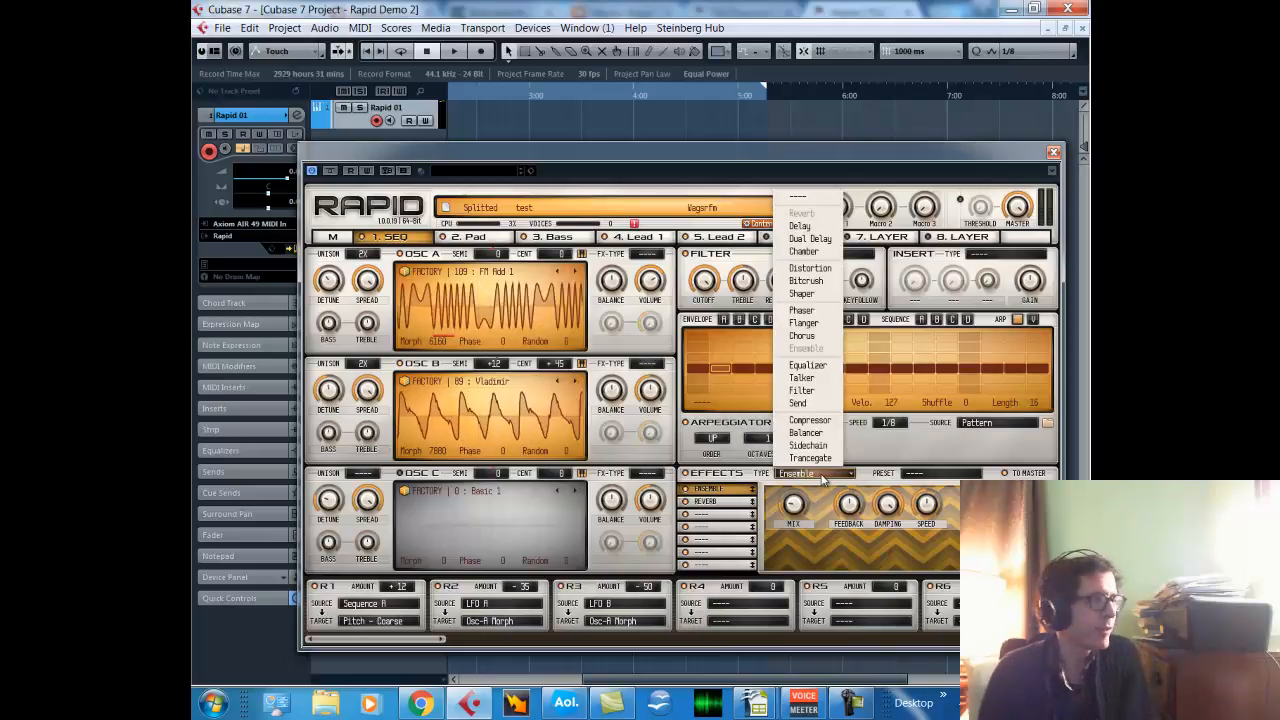
click(870, 440)
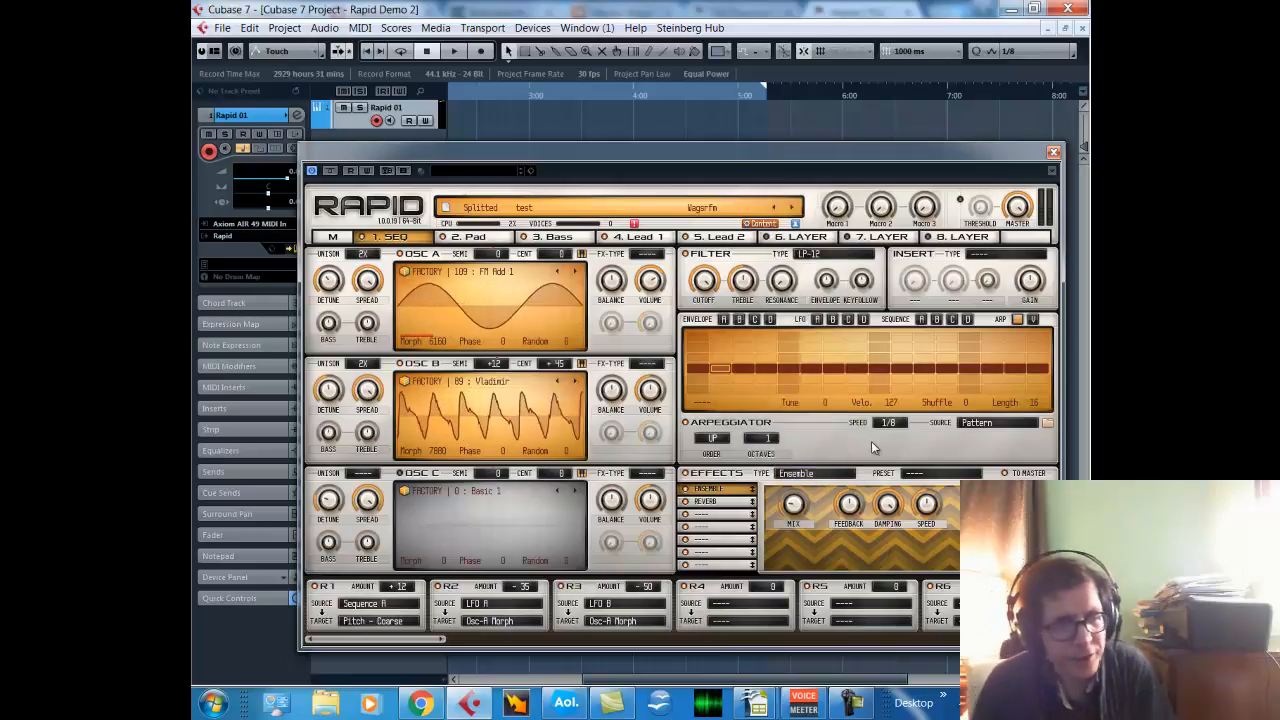